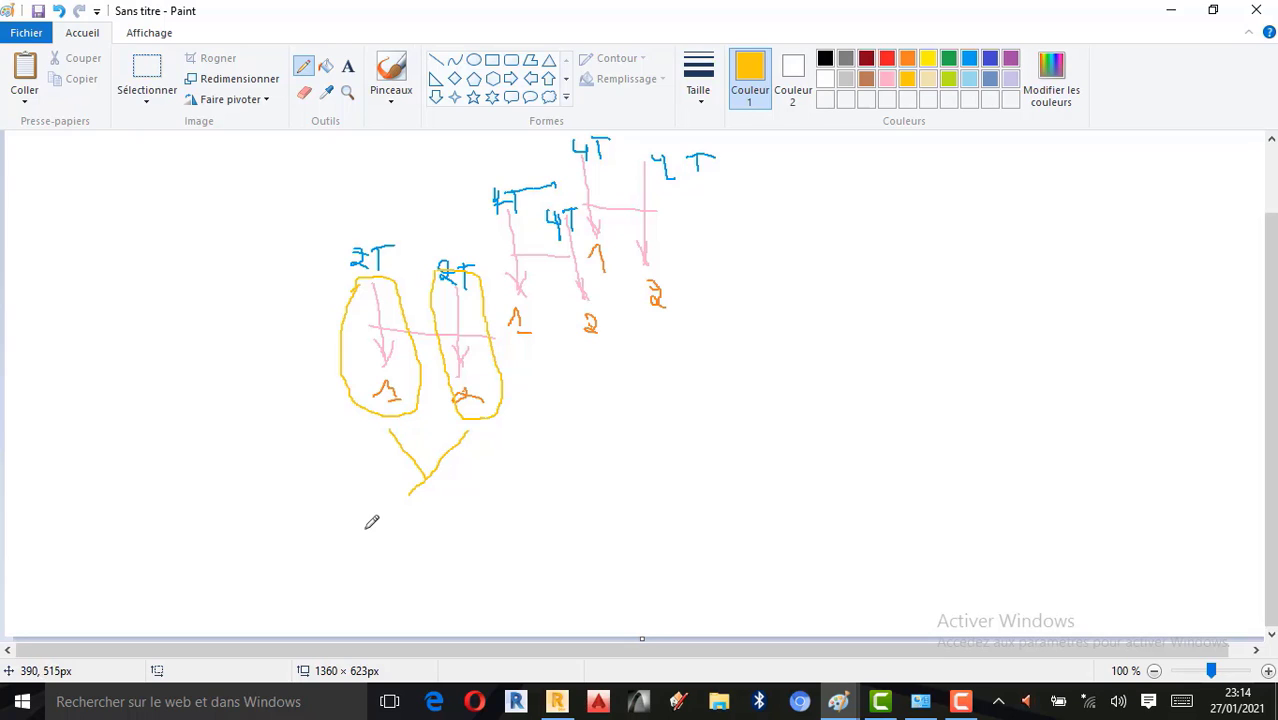
Write "E1 = 4T" in yellow beneath the bracket of the two 2T wheel loads.
mouse_move(367, 520)
left_mouse_down()
mouse_move(377, 545)
mouse_move(381, 518)
left_mouse_up()
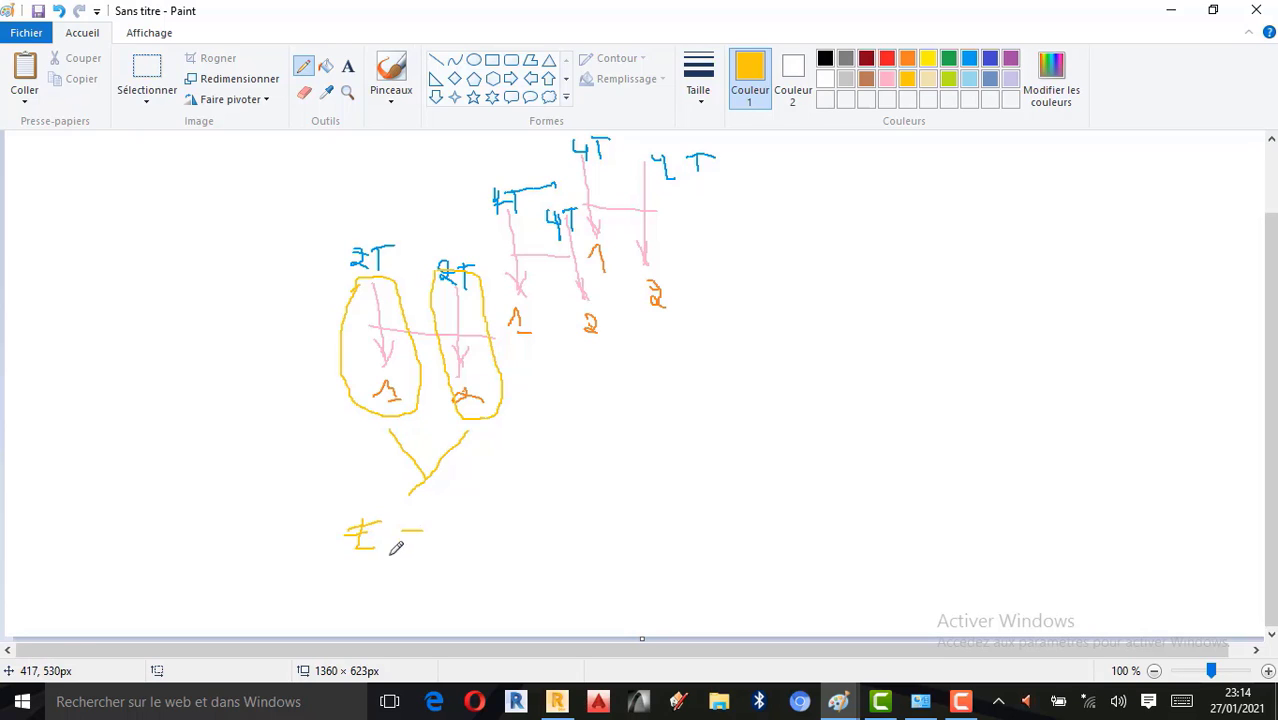
left_click_drag(376, 562, 385, 571)
left_click_drag(416, 531, 425, 531)
mouse_move(402, 546)
left_mouse_down()
mouse_move(476, 543)
mouse_move(489, 514)
left_mouse_up()
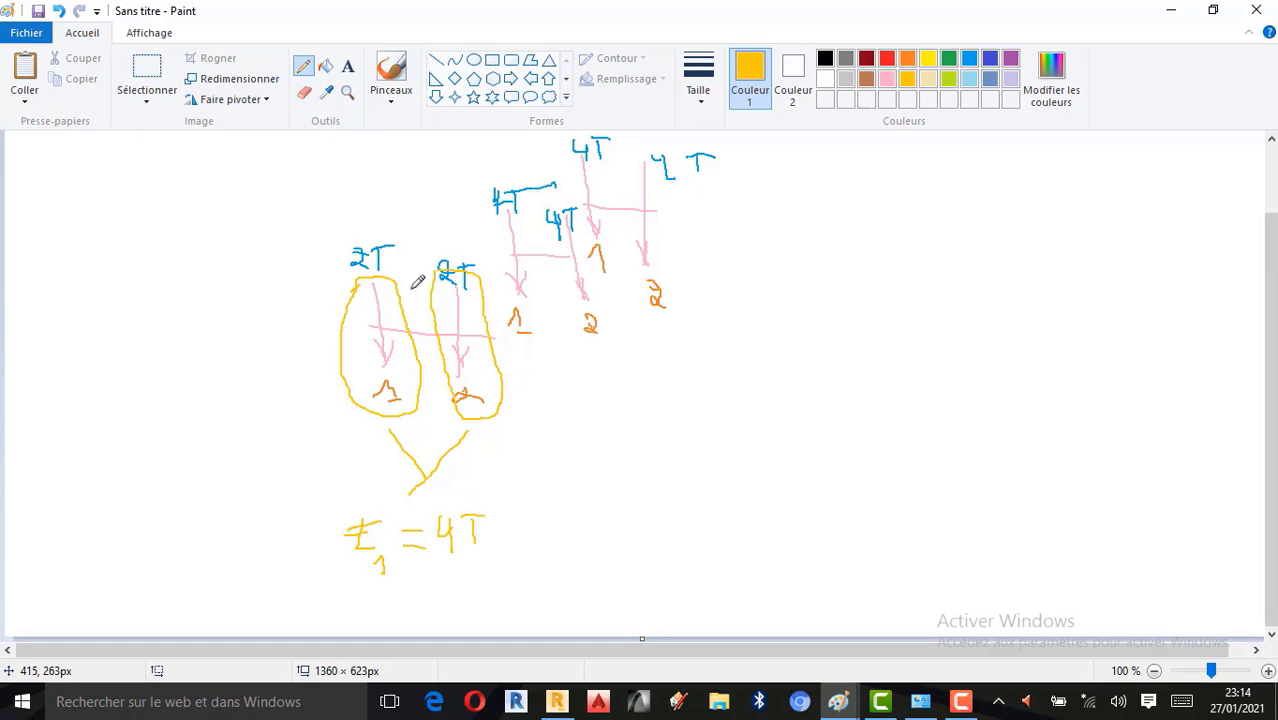
Bracket and circle the middle pair of 4T wheel loads in yellow, and label it "E2 = 8T".
left_click_drag(530, 341, 563, 392)
left_click_drag(592, 336, 568, 398)
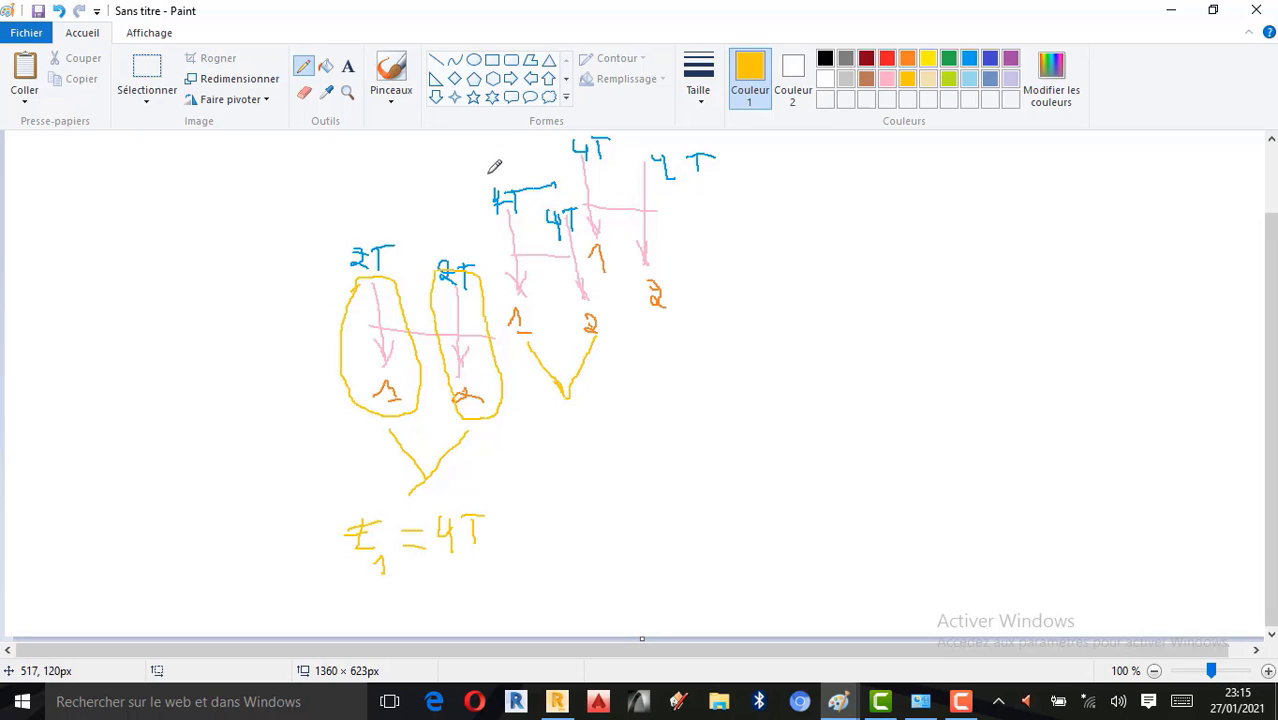
mouse_move(499, 234)
left_mouse_down()
mouse_move(548, 258)
mouse_move(503, 212)
mouse_move(600, 280)
mouse_move(578, 208)
left_mouse_up()
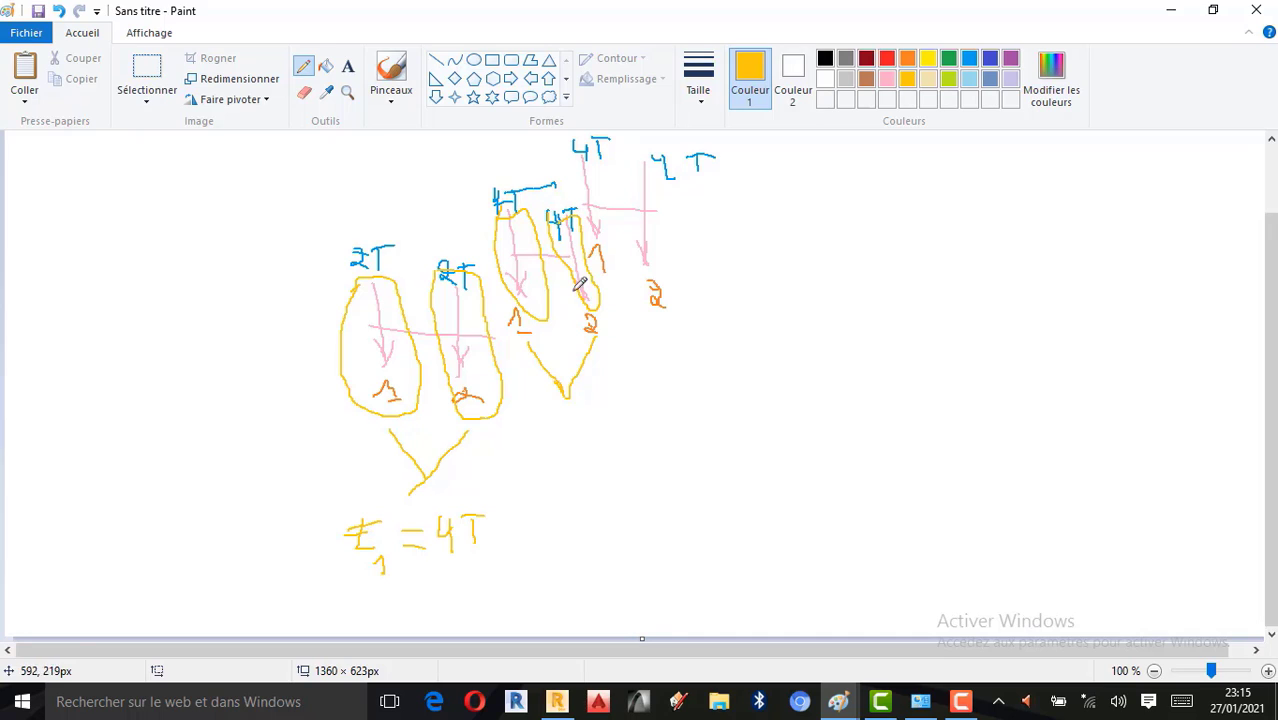
mouse_move(555, 450)
left_mouse_down()
mouse_move(642, 415)
mouse_move(678, 437)
mouse_move(692, 401)
left_mouse_up()
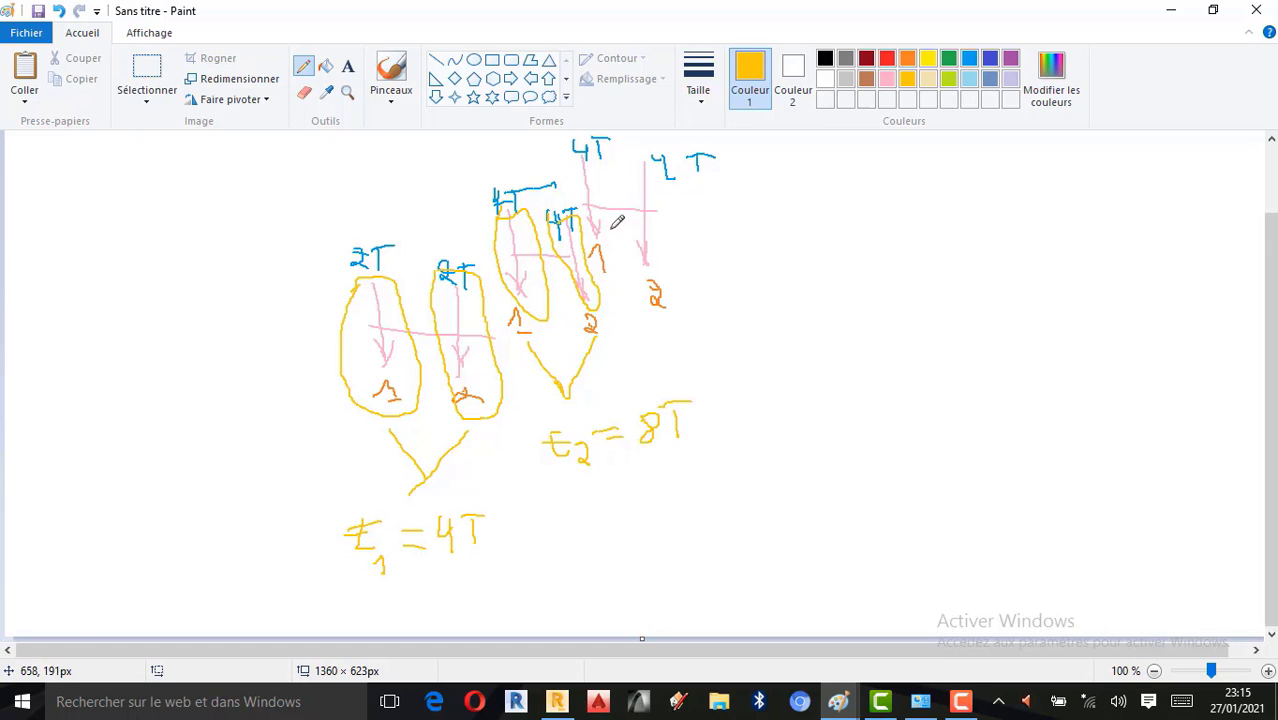
Circle and bracket the last pair of 4T wheel loads in yellow, and label it "E3 = 8T".
mouse_move(586, 184)
left_mouse_down()
mouse_move(600, 262)
mouse_move(616, 212)
mouse_move(586, 178)
mouse_move(654, 288)
mouse_move(661, 192)
left_mouse_up()
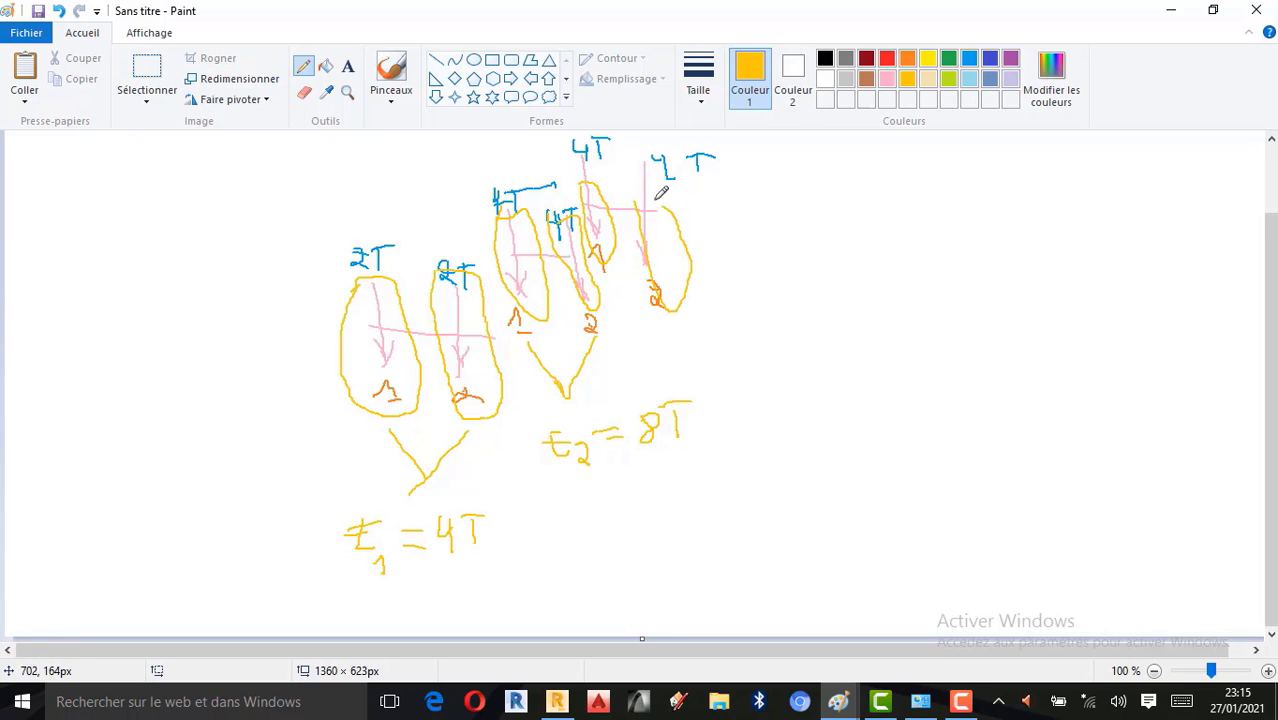
mouse_move(609, 288)
left_mouse_down()
mouse_move(660, 332)
mouse_move(666, 358)
mouse_move(726, 357)
mouse_move(730, 371)
mouse_move(812, 350)
mouse_move(818, 336)
mouse_move(880, 381)
left_mouse_up()
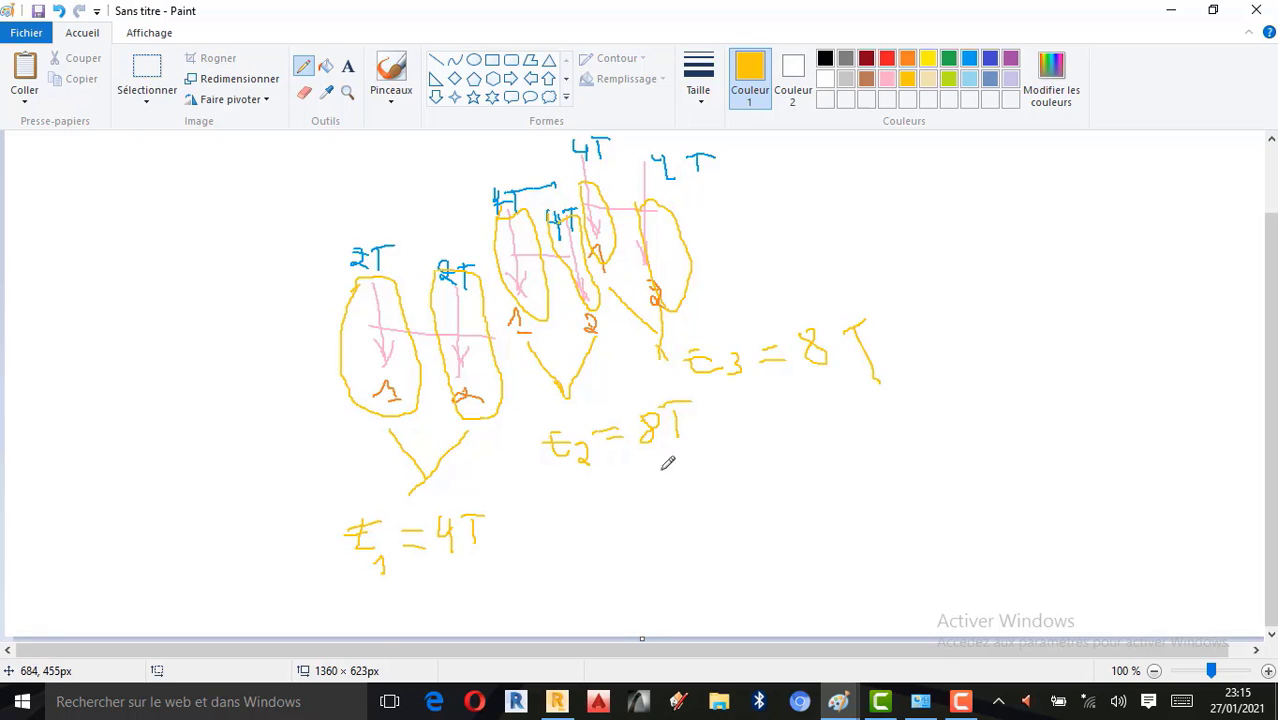
scroll(661, 372, "up", 2)
scroll(594, 397, "down", 2)
Draw a purple bracket linking the three axle results E1, E2 and E3.
left_click(1010, 60)
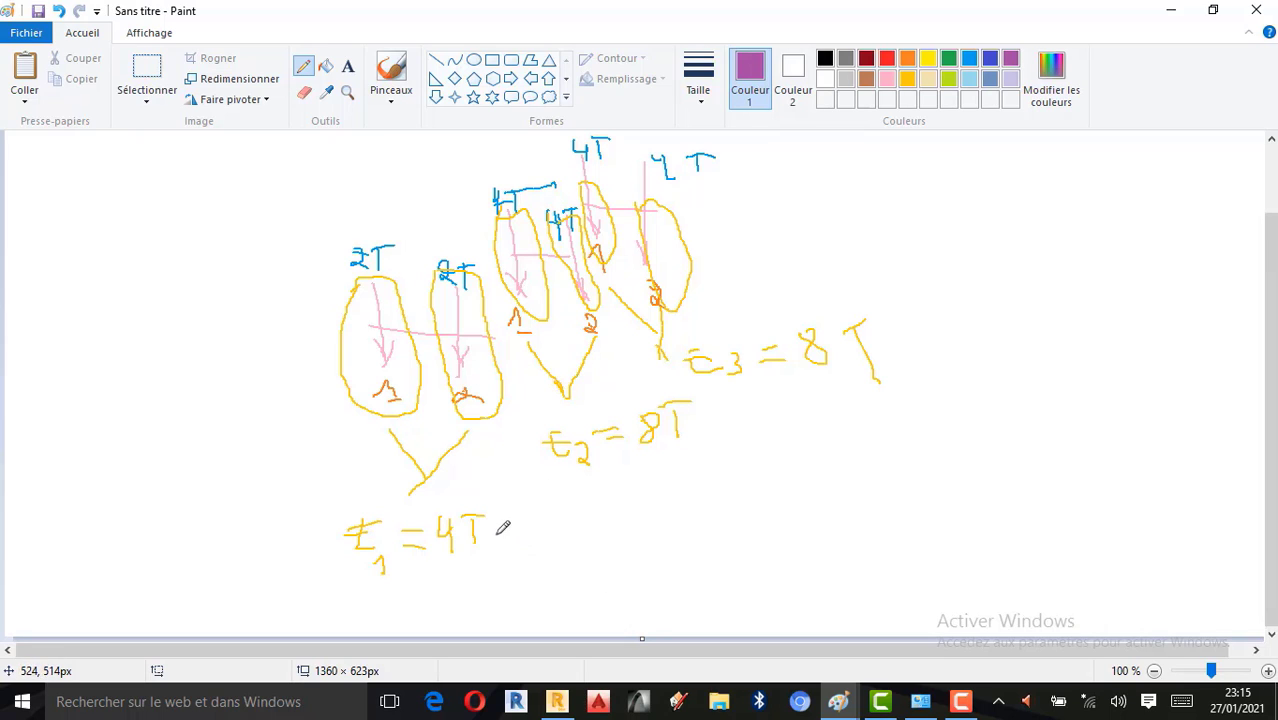
left_click_drag(496, 537, 734, 580)
left_click_drag(752, 410, 733, 580)
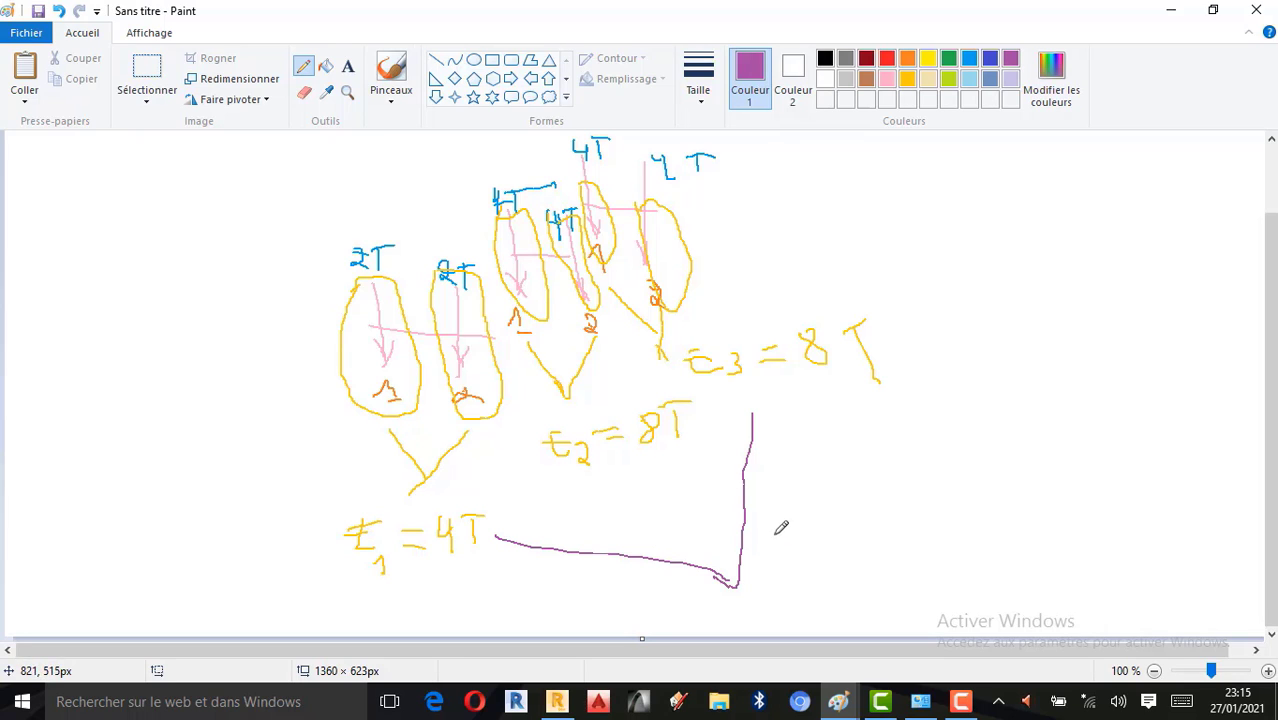
Write the sum "E1 + E2 + E3 = 4T + 8T + 8T" in purple beside the bracket.
mouse_move(775, 535)
left_mouse_down()
mouse_move(808, 558)
mouse_move(788, 532)
mouse_move(817, 572)
mouse_move(840, 543)
mouse_move(883, 548)
mouse_move(912, 521)
mouse_move(938, 572)
left_mouse_up()
mouse_move(930, 520)
left_mouse_down()
mouse_move(1010, 551)
mouse_move(991, 522)
mouse_move(1054, 583)
left_mouse_up()
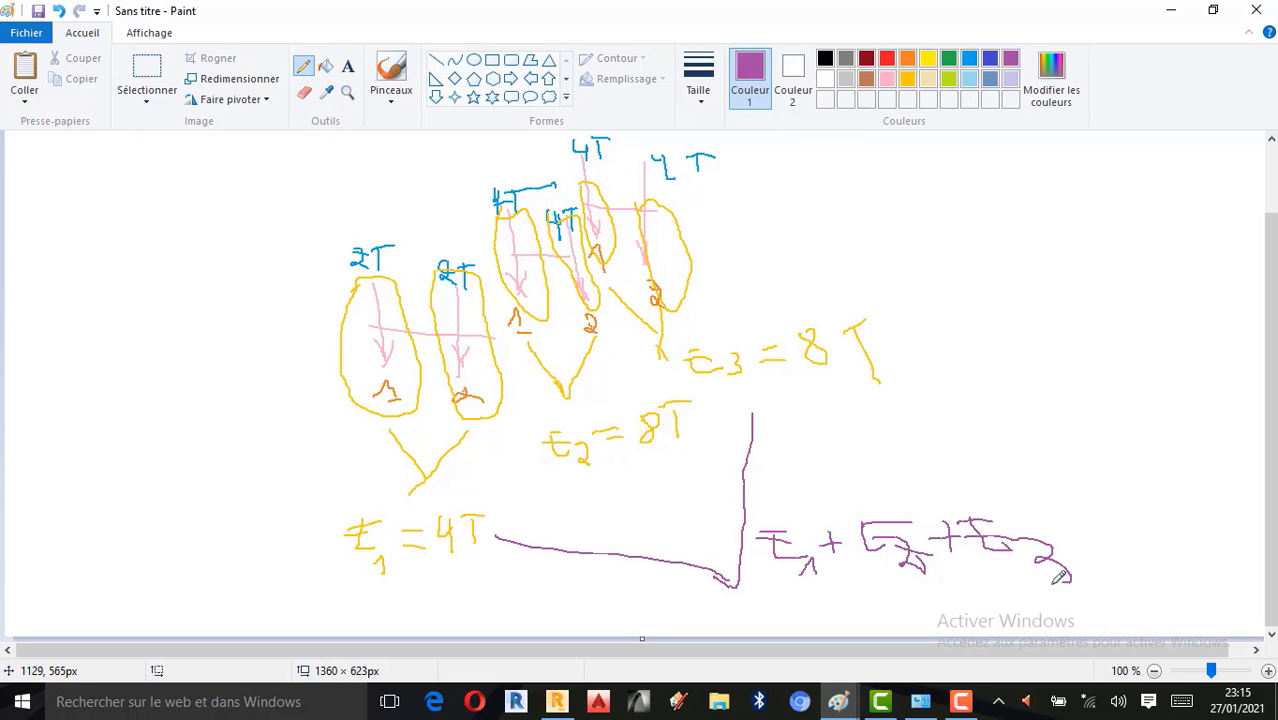
mouse_move(1068, 524)
left_mouse_down()
mouse_move(1120, 540)
mouse_move(1135, 522)
left_mouse_up()
mouse_move(1128, 510)
left_mouse_down()
mouse_move(1130, 532)
mouse_move(1160, 533)
mouse_move(1149, 516)
mouse_move(1188, 530)
left_mouse_up()
left_click_drag(1172, 518, 1228, 500)
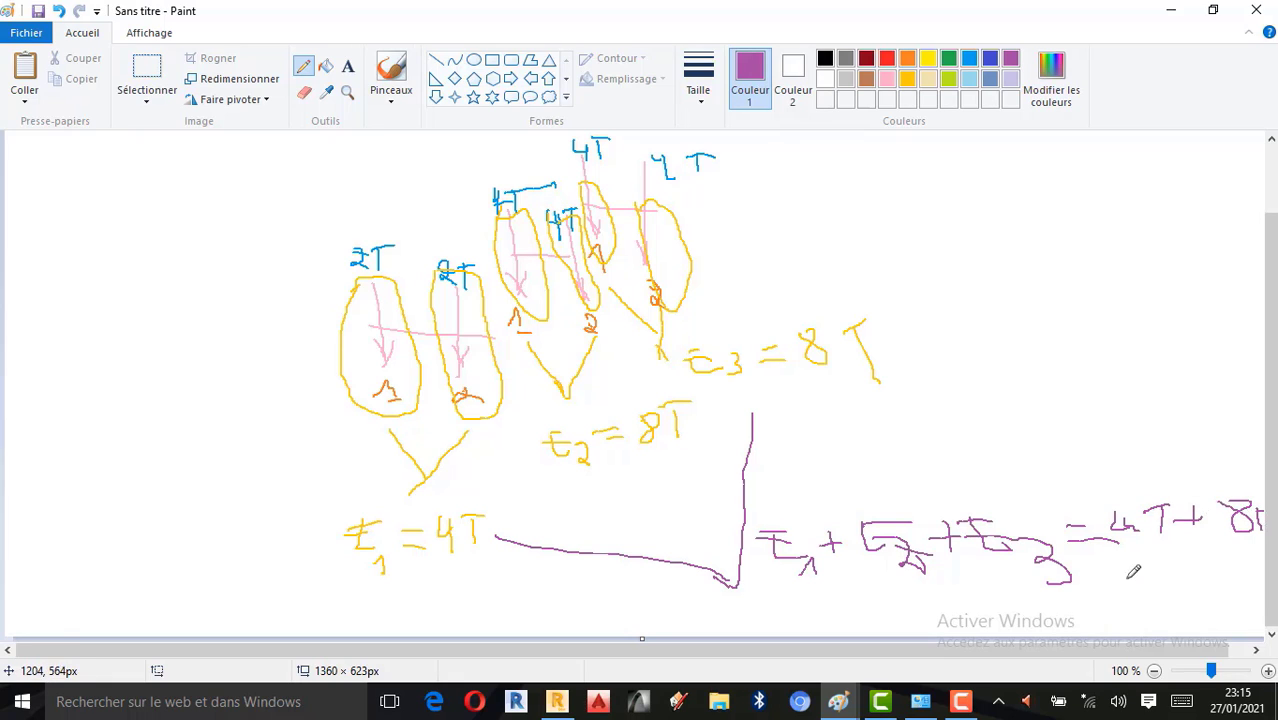
left_click_drag(1121, 561, 1121, 581)
mouse_move(1112, 572)
left_mouse_down()
mouse_move(1152, 578)
mouse_move(1178, 542)
mouse_move(1174, 576)
mouse_move(1194, 549)
left_mouse_up()
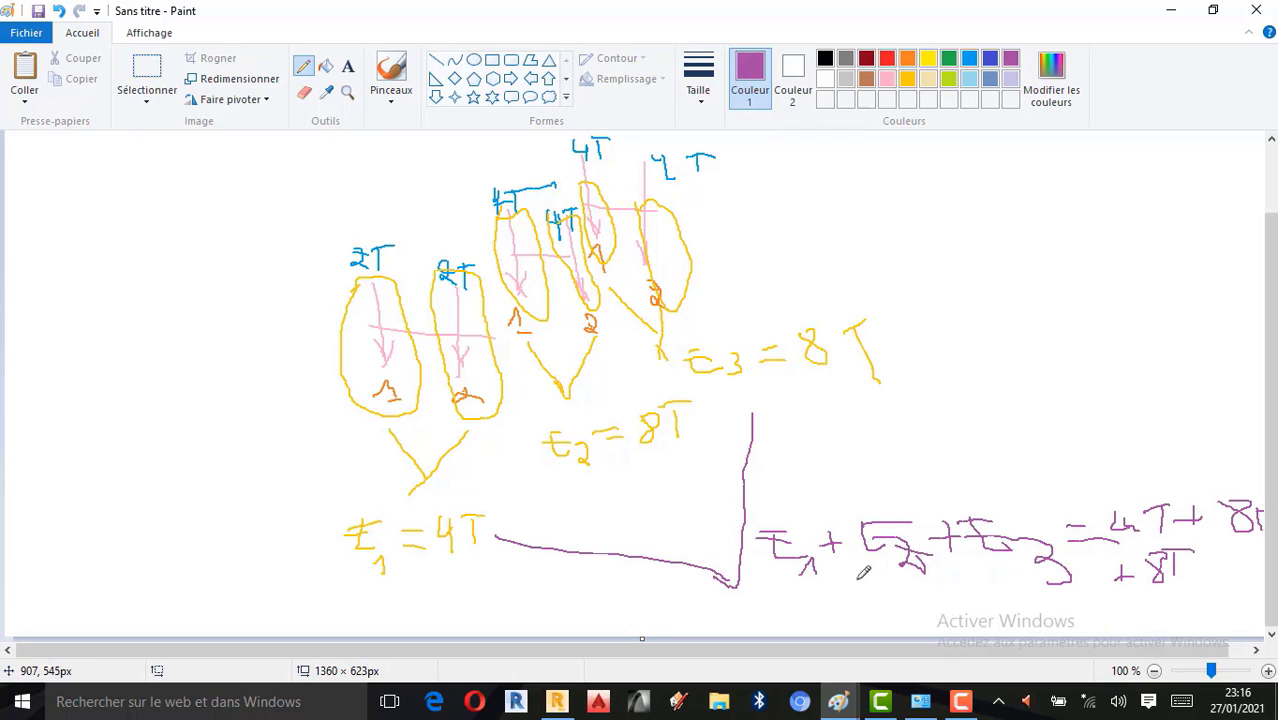
Write the combined axle total "= 20T" below the sum and circle 20T in red.
mouse_move(814, 593)
left_mouse_down()
mouse_move(816, 616)
mouse_move(848, 627)
mouse_move(847, 596)
mouse_move(853, 612)
mouse_move(906, 621)
mouse_move(952, 612)
mouse_move(960, 625)
mouse_move(1037, 598)
mouse_move(1020, 621)
mouse_move(1022, 598)
mouse_move(1093, 620)
mouse_move(1129, 577)
left_mouse_up()
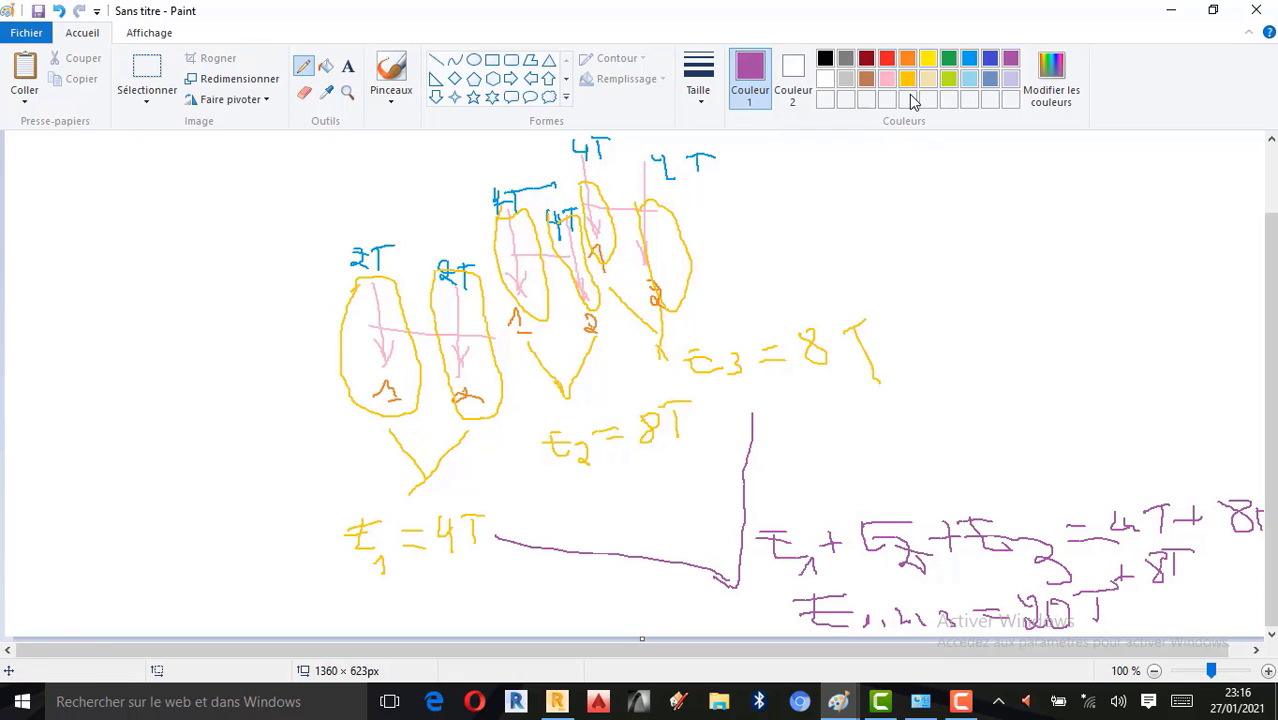
left_click(888, 60)
mouse_move(1033, 583)
left_mouse_down()
mouse_move(1025, 632)
mouse_move(1138, 606)
mouse_move(1080, 567)
mouse_move(1021, 583)
left_mouse_up()
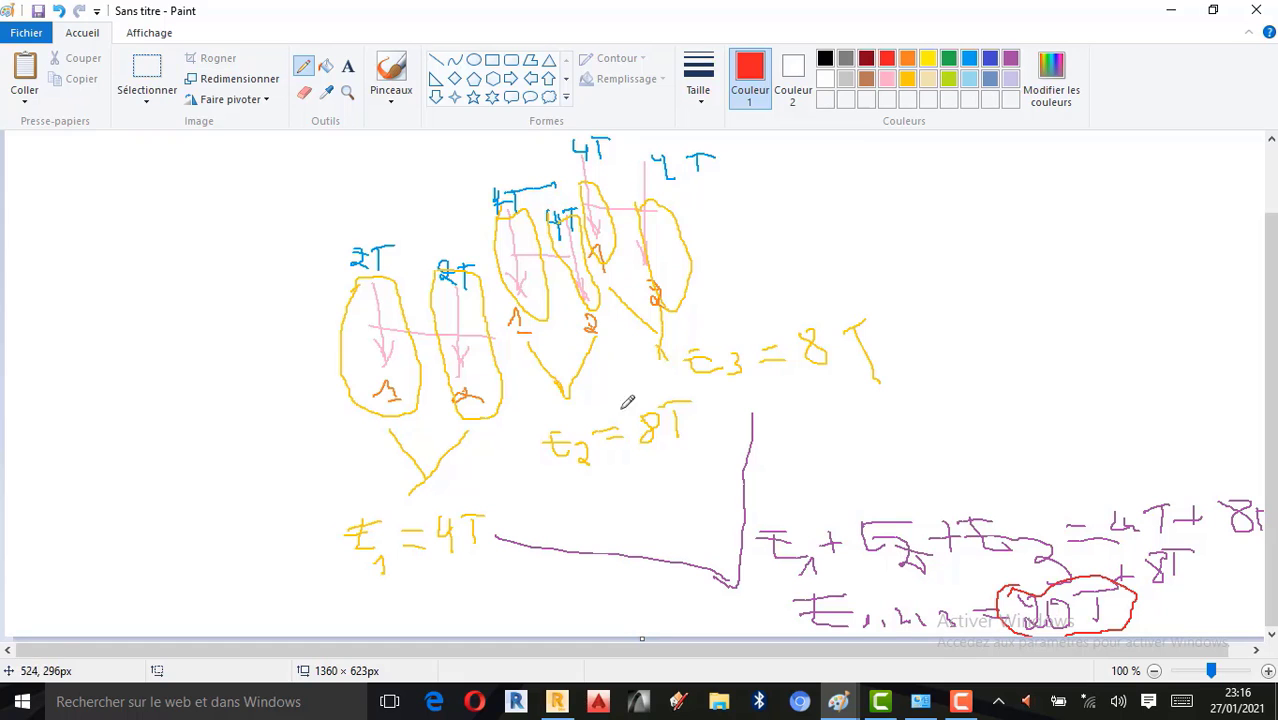
Draw red strokes across the wheel-load arrows of the three axles in the Charge Roulante sketch.
left_click(556, 702)
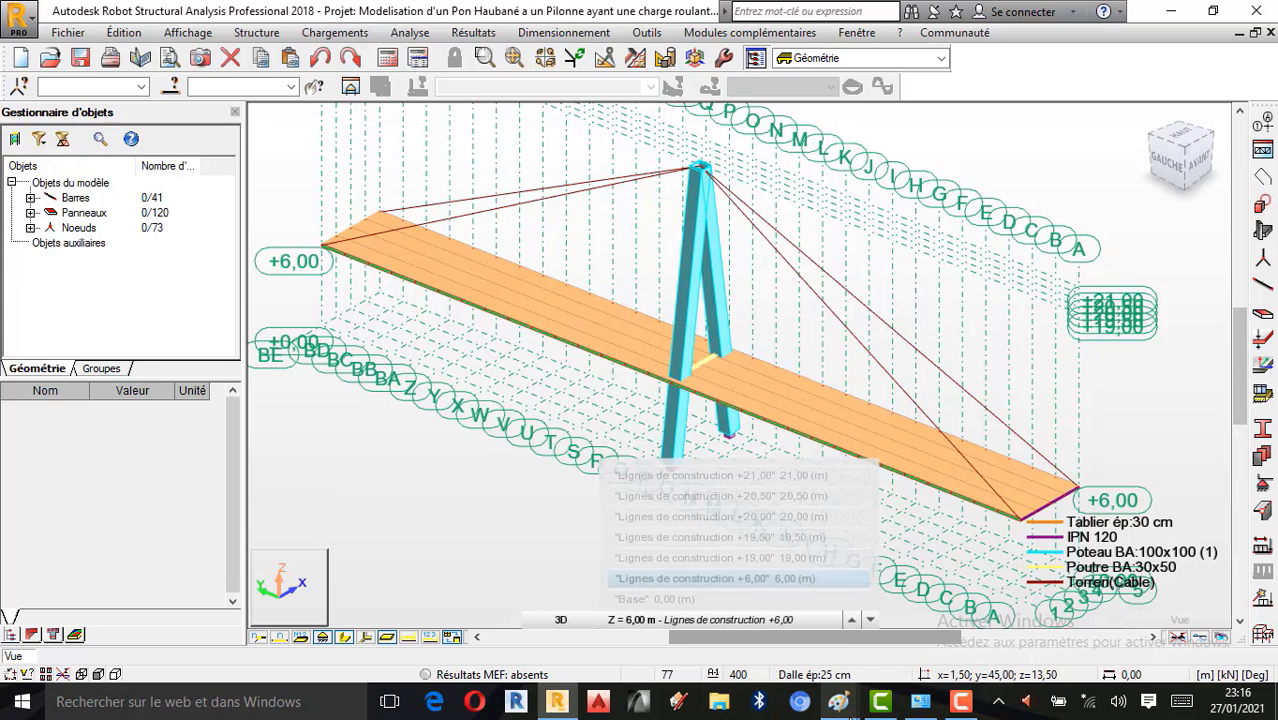
mouse_move(850, 716)
left_click(975, 600)
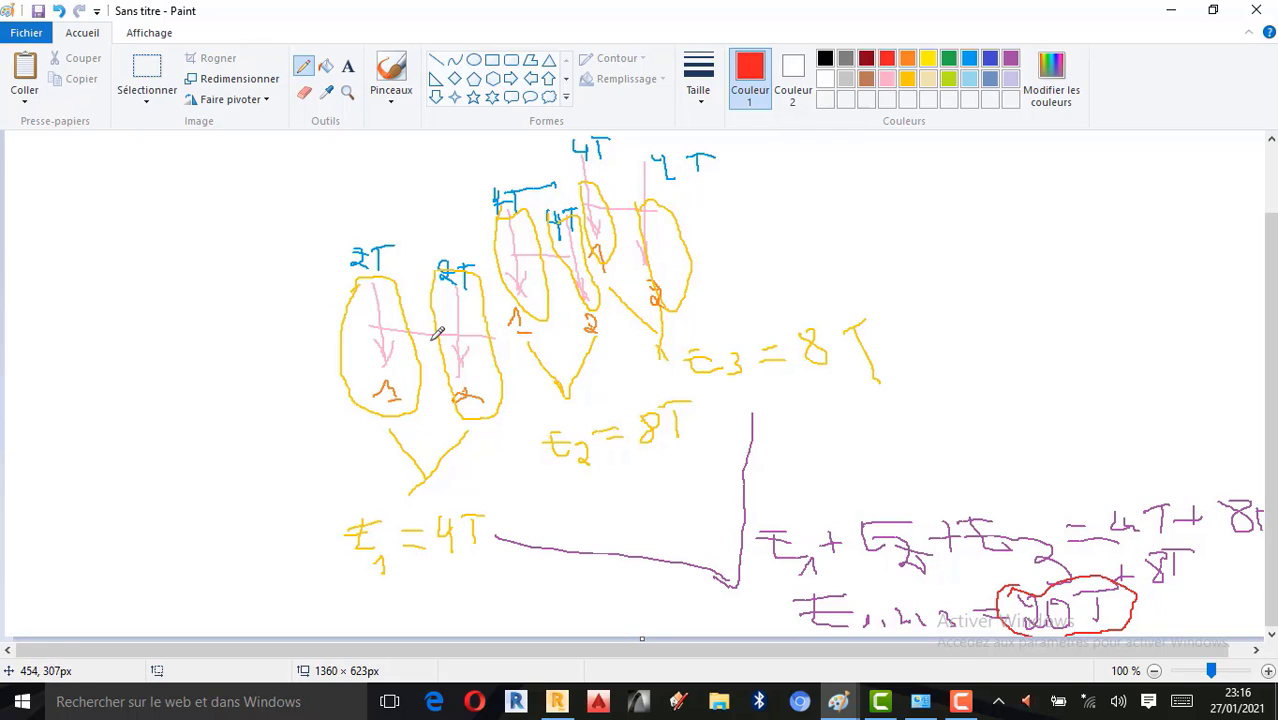
left_click_drag(468, 334, 467, 335)
left_click_drag(501, 255, 668, 237)
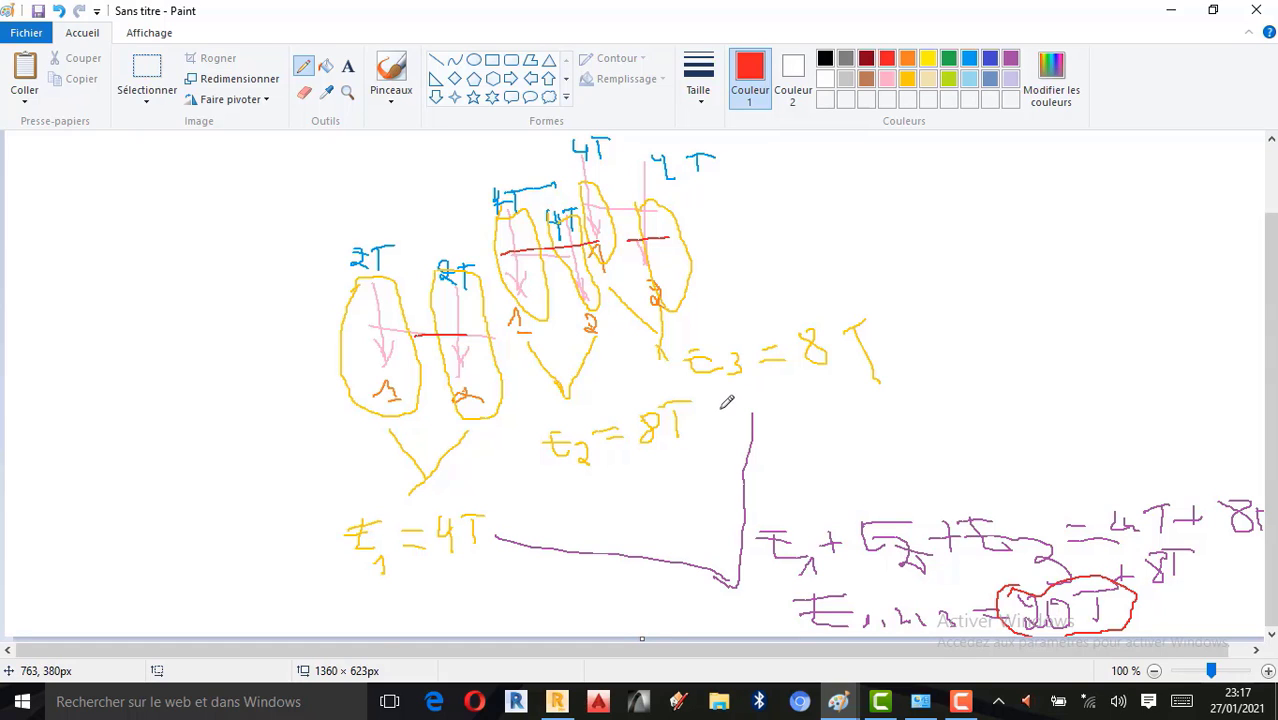
scroll(725, 400, "up", 2)
scroll(711, 396, "down", 2)
scroll(696, 261, "up", 2)
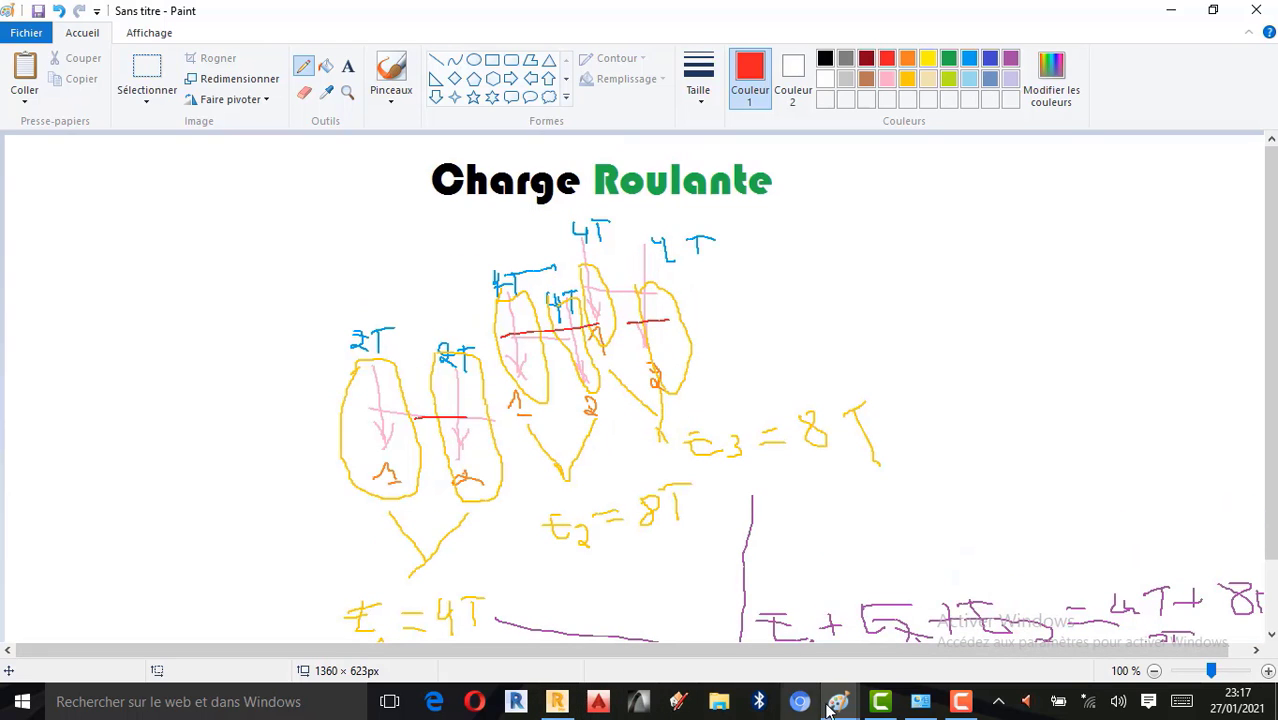
Review the dimensioned bridge sketch in Paint and inspect the 3D bridge model in Robot Structural Analysis.
mouse_move(828, 708)
left_click(770, 640)
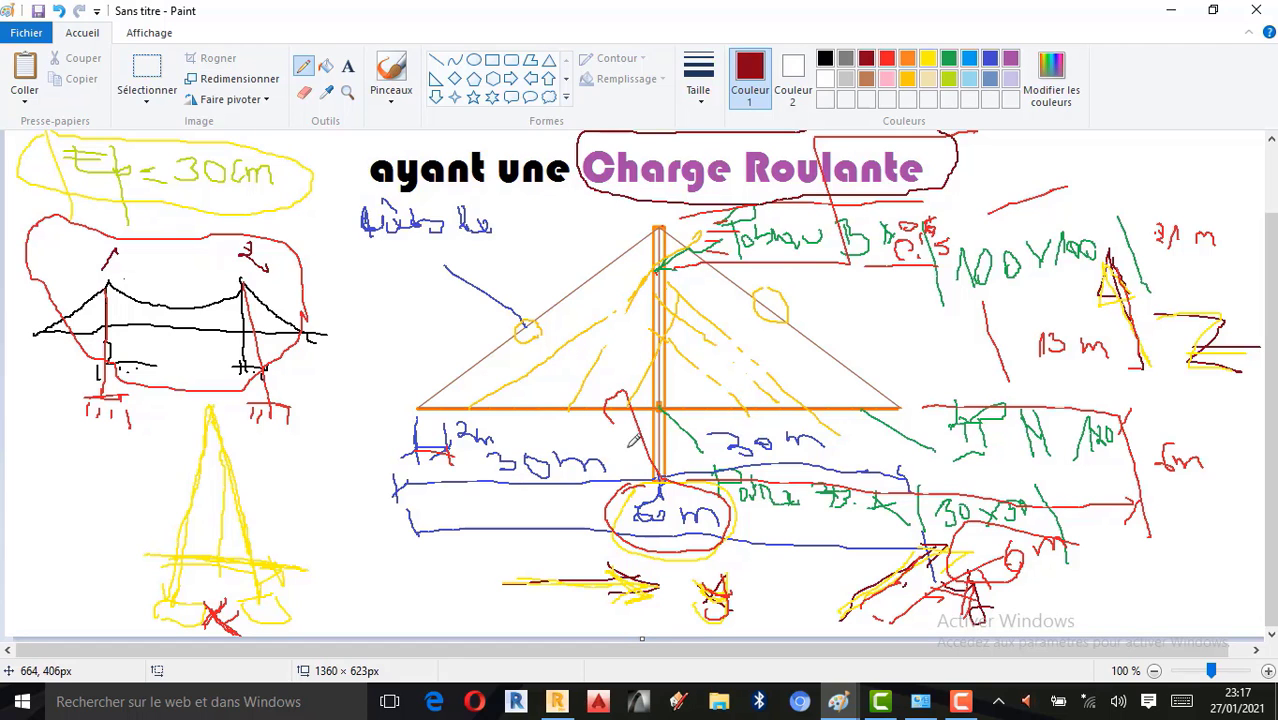
left_click(557, 701)
left_click(552, 619)
scroll(598, 350, "down", 1)
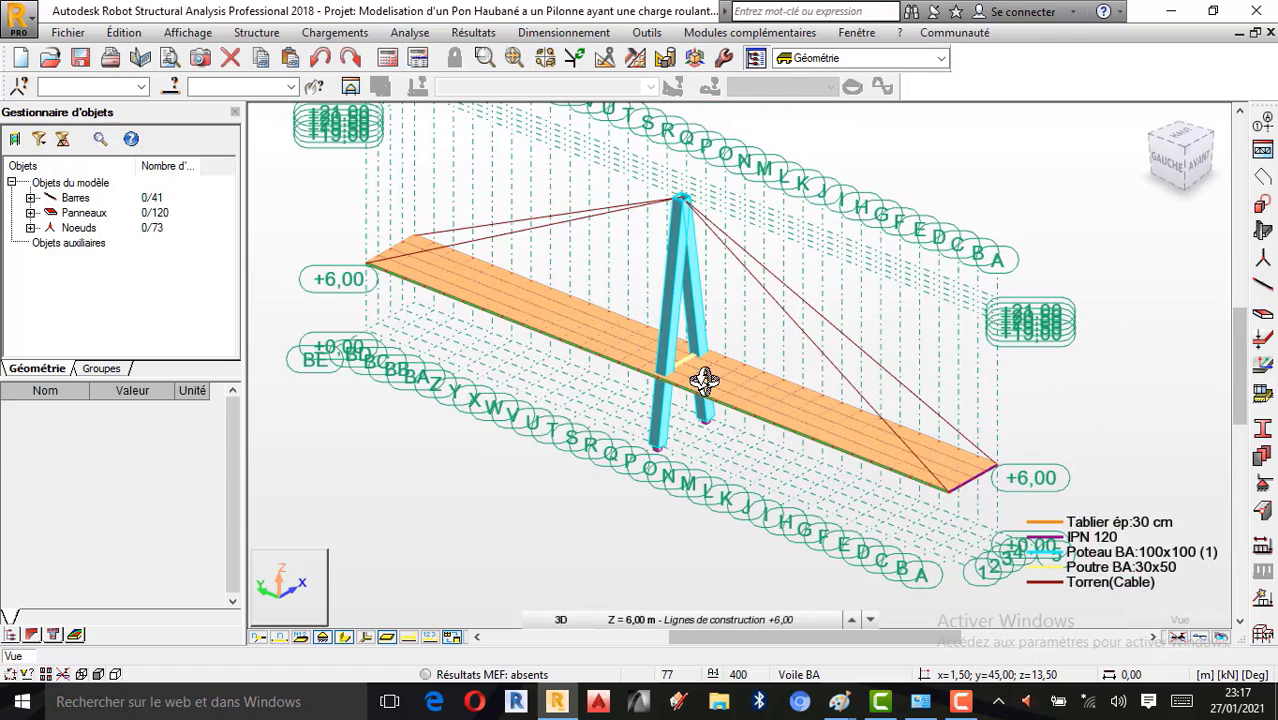
scroll(812, 424, "up", 1)
scroll(770, 424, "down", 1)
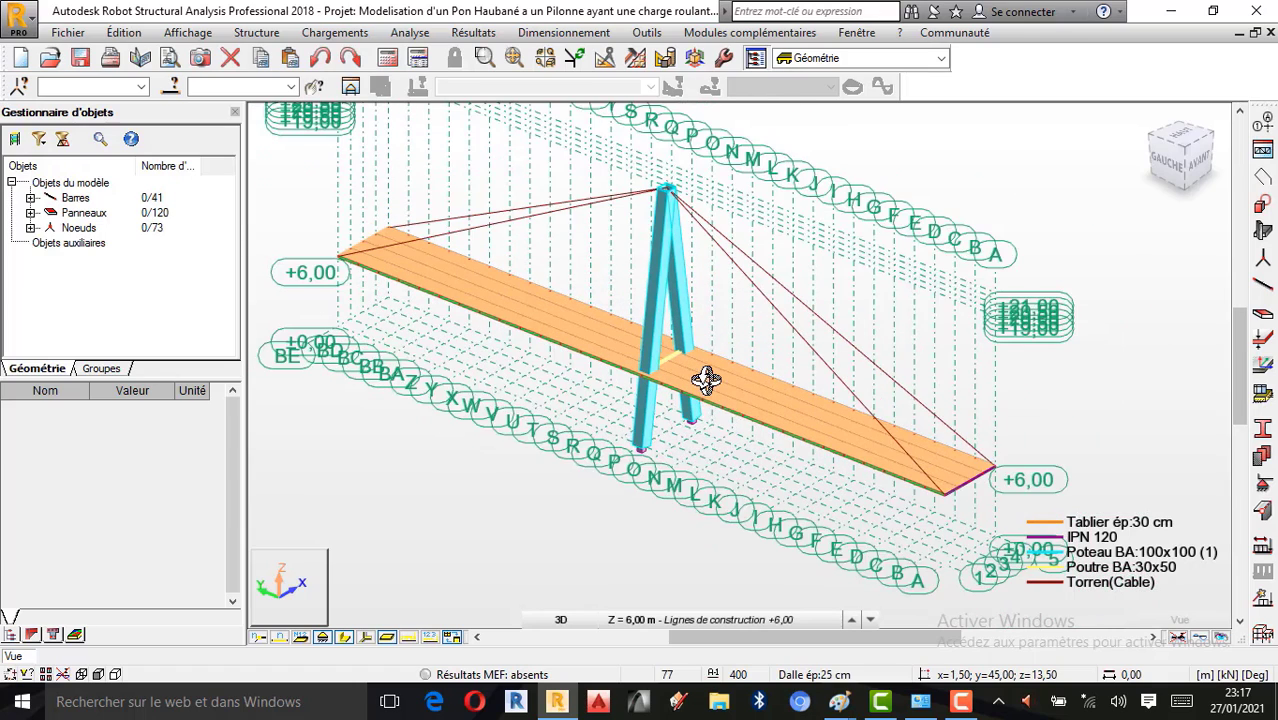
scroll(770, 350, "up", 1)
right_click(919, 229)
left_click(890, 259)
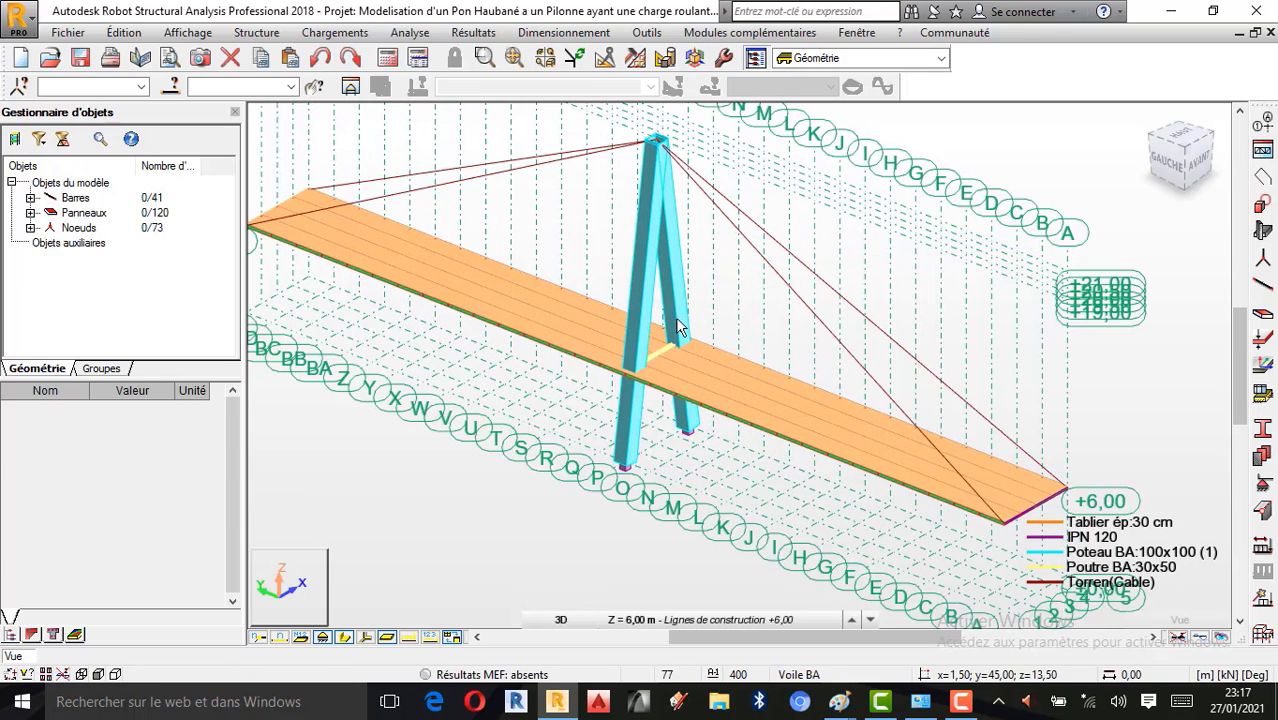
Open the rolling loads (Charges roulantes) definition for the bridge model.
left_click(351, 39)
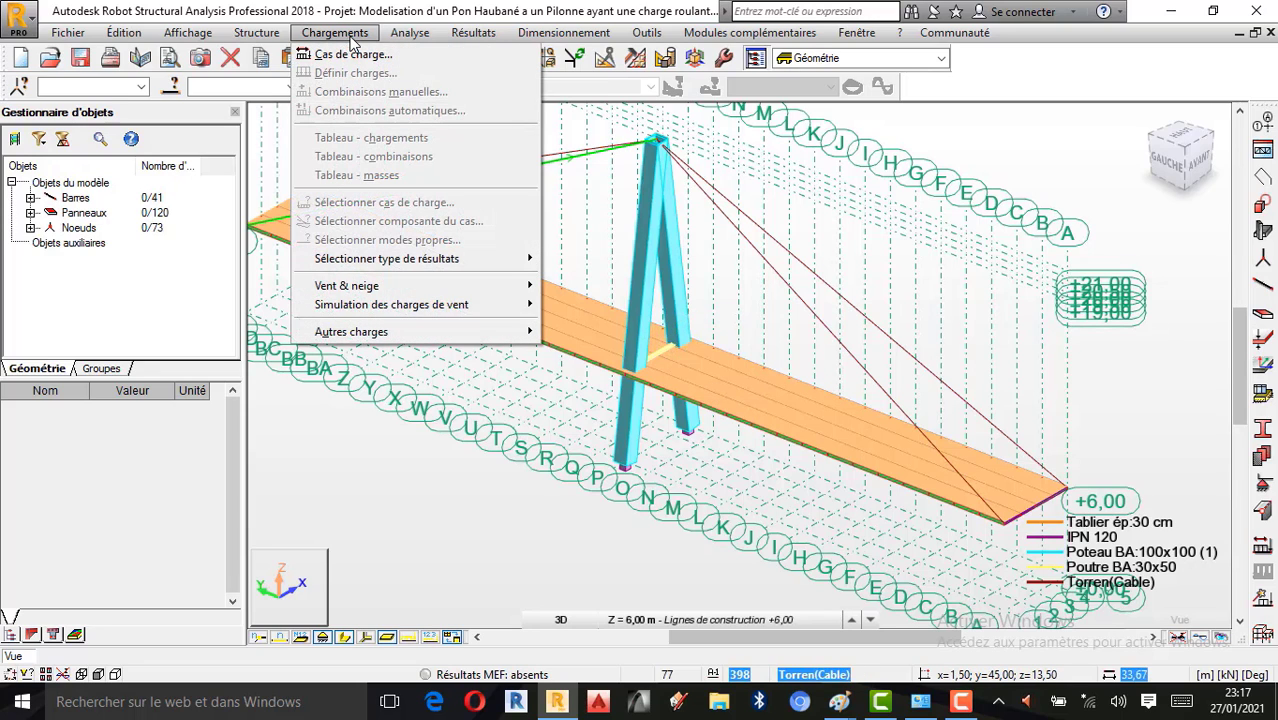
mouse_move(365, 338)
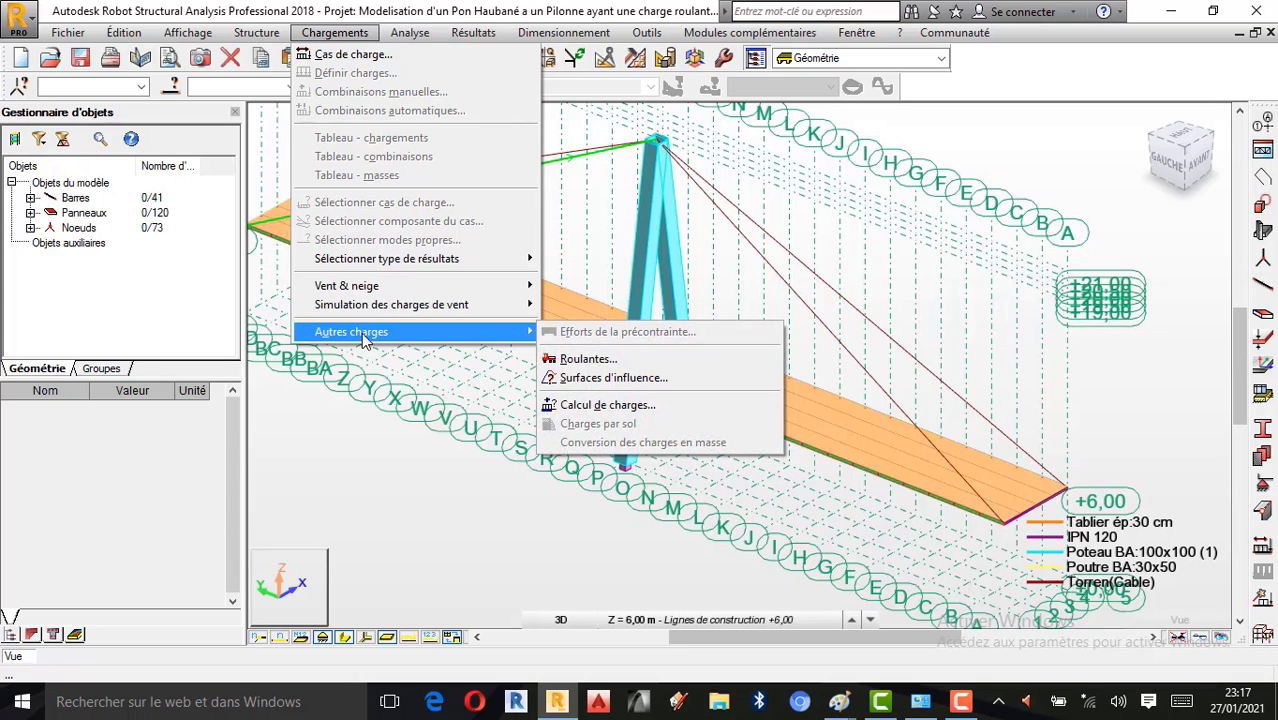
left_click(585, 359)
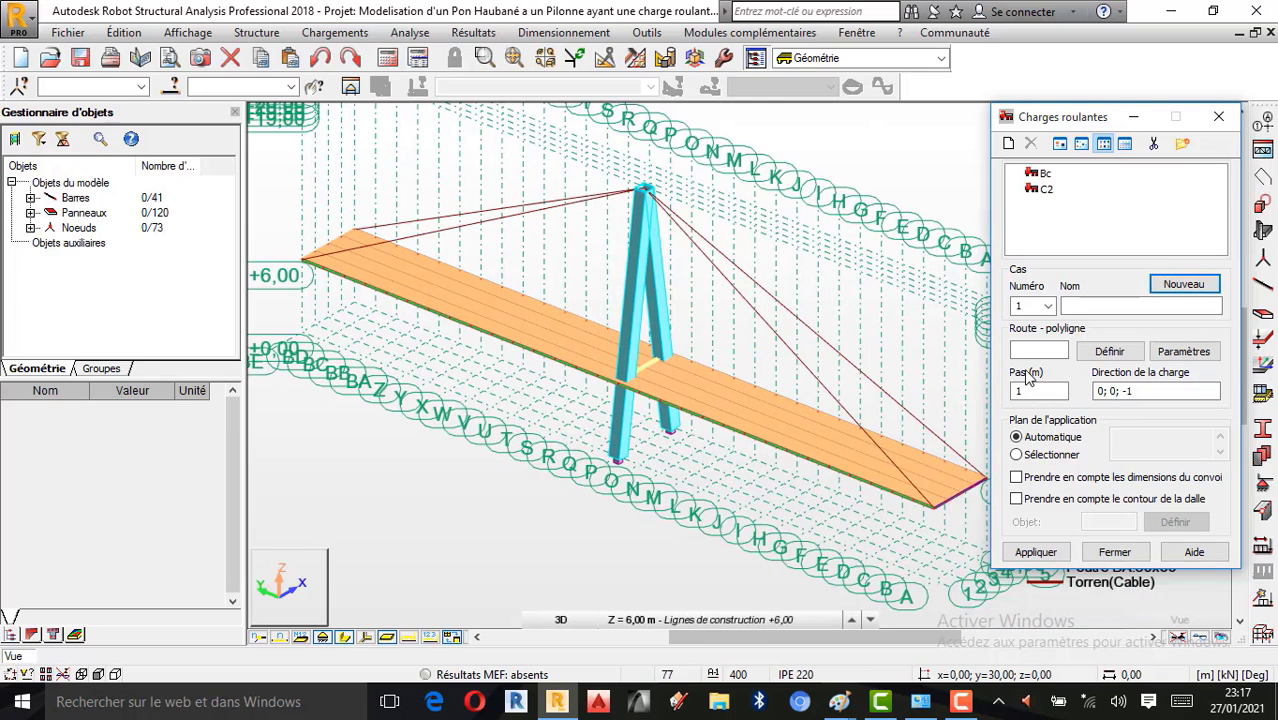
Turn off the panel thickness display (Epaisseur des panneaux) for the model and apply the change.
scroll(575, 366, "down", 1)
scroll(734, 374, "up", 1)
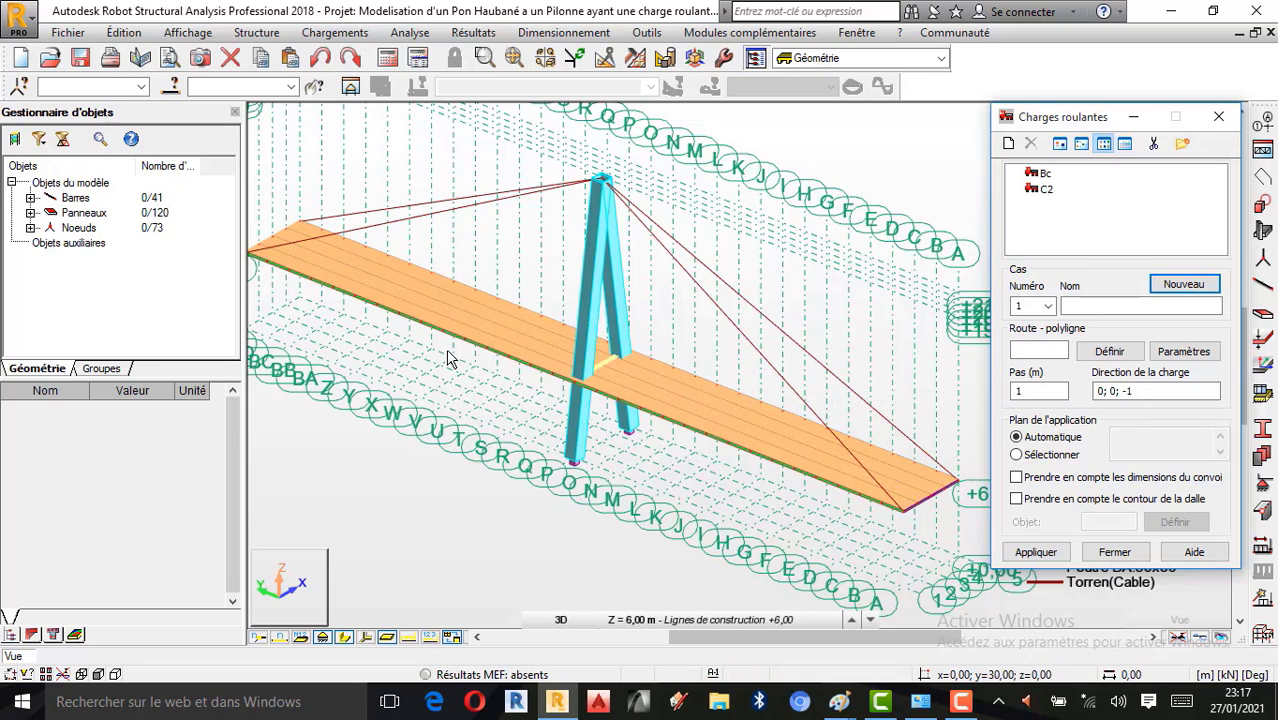
scroll(730, 424, "up", 3)
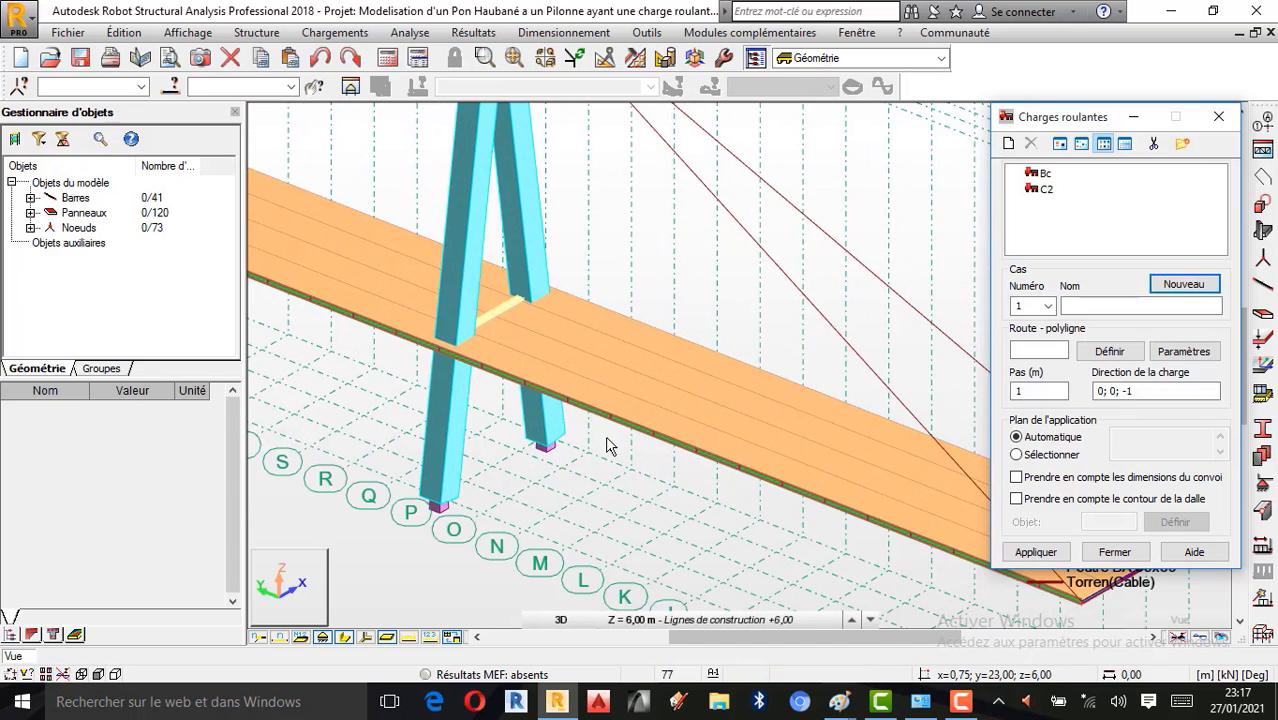
scroll(585, 420, "down", 1)
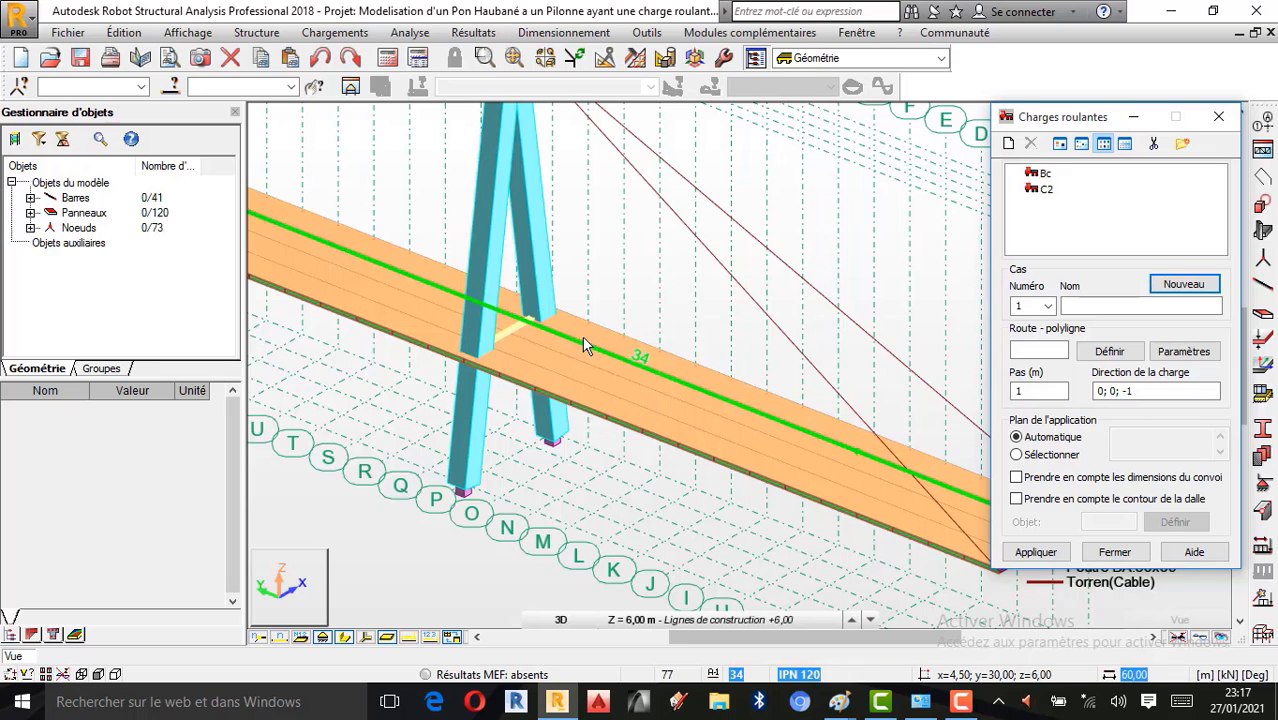
scroll(582, 340, "up", 1)
left_click(136, 37)
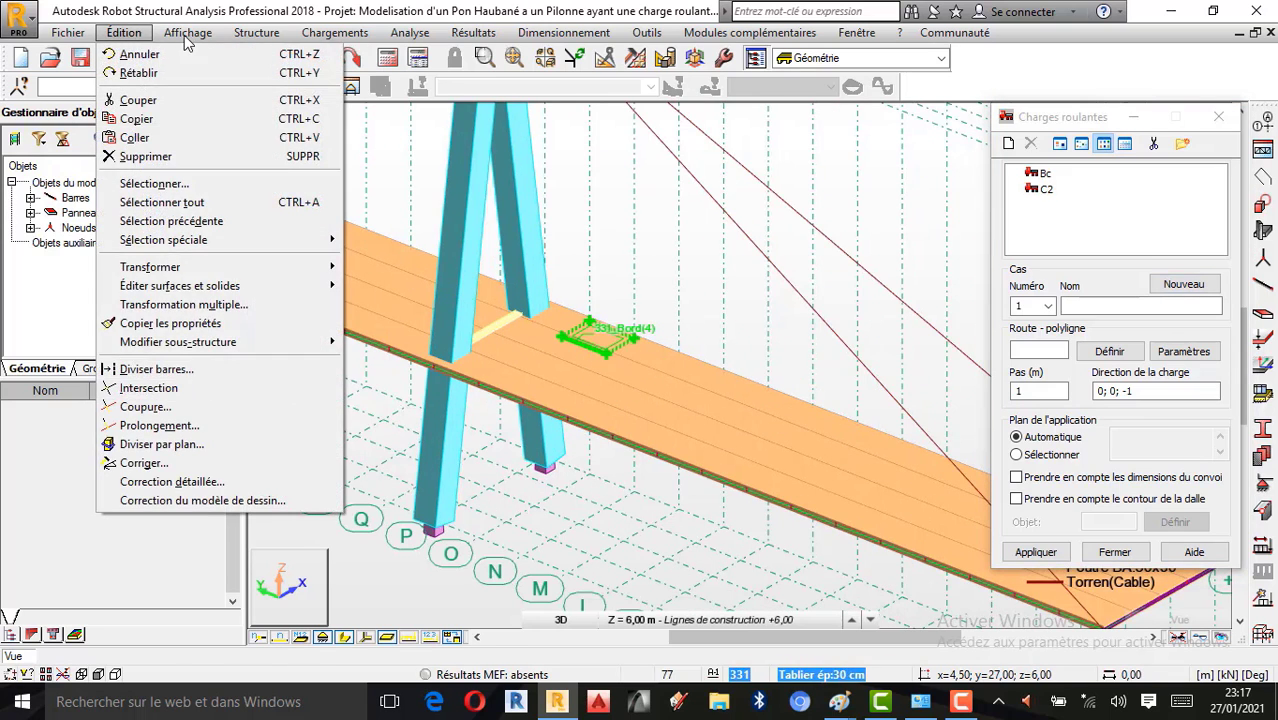
mouse_move(188, 32)
left_click(205, 238)
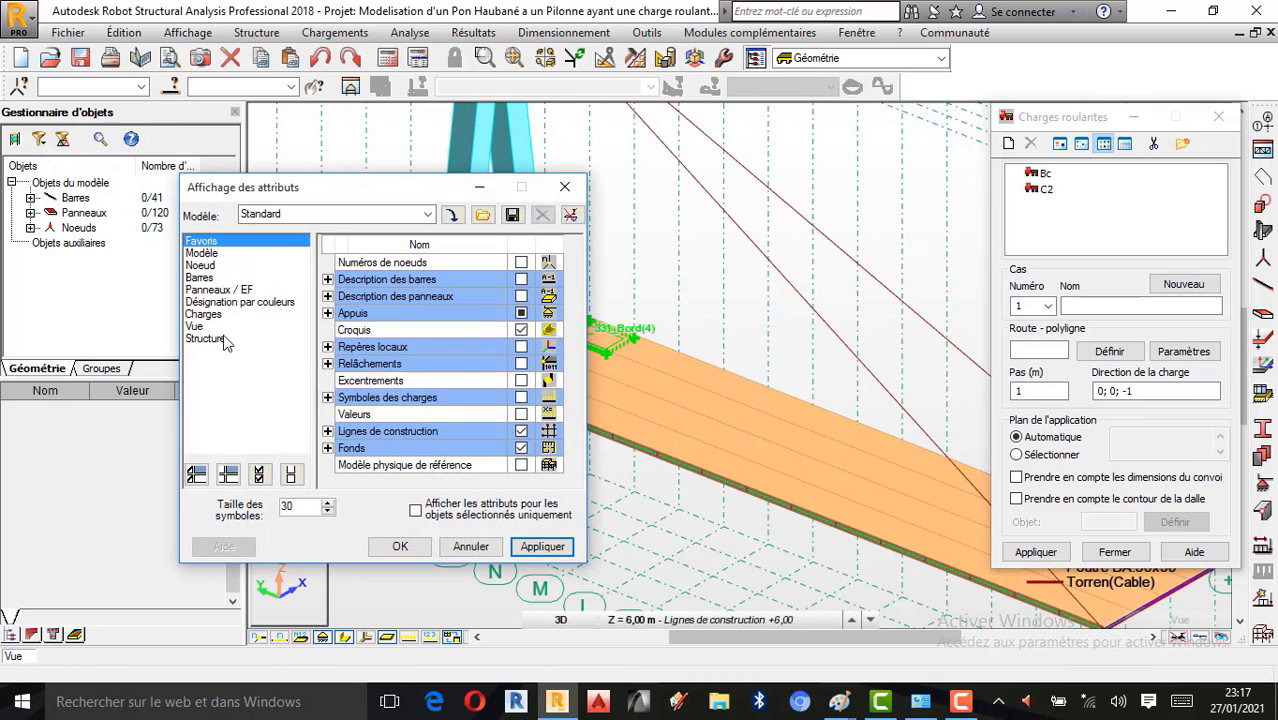
left_click(226, 290)
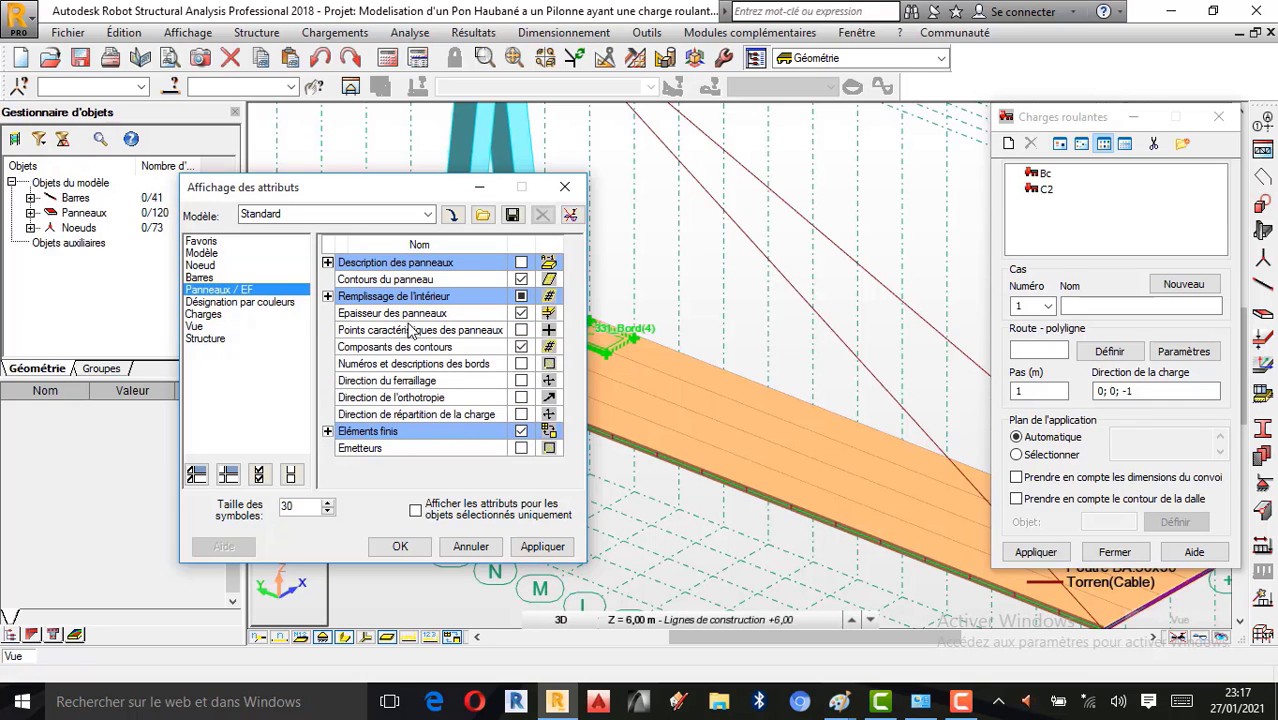
left_click(521, 313)
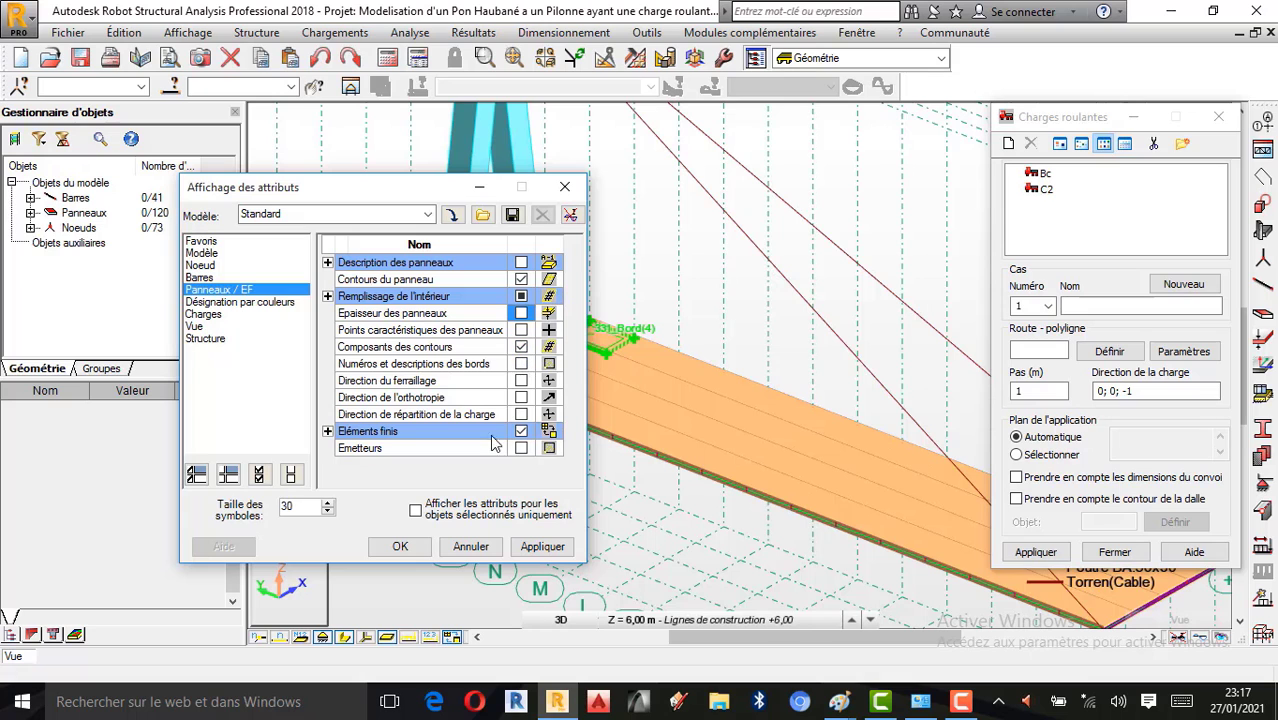
left_click(542, 546)
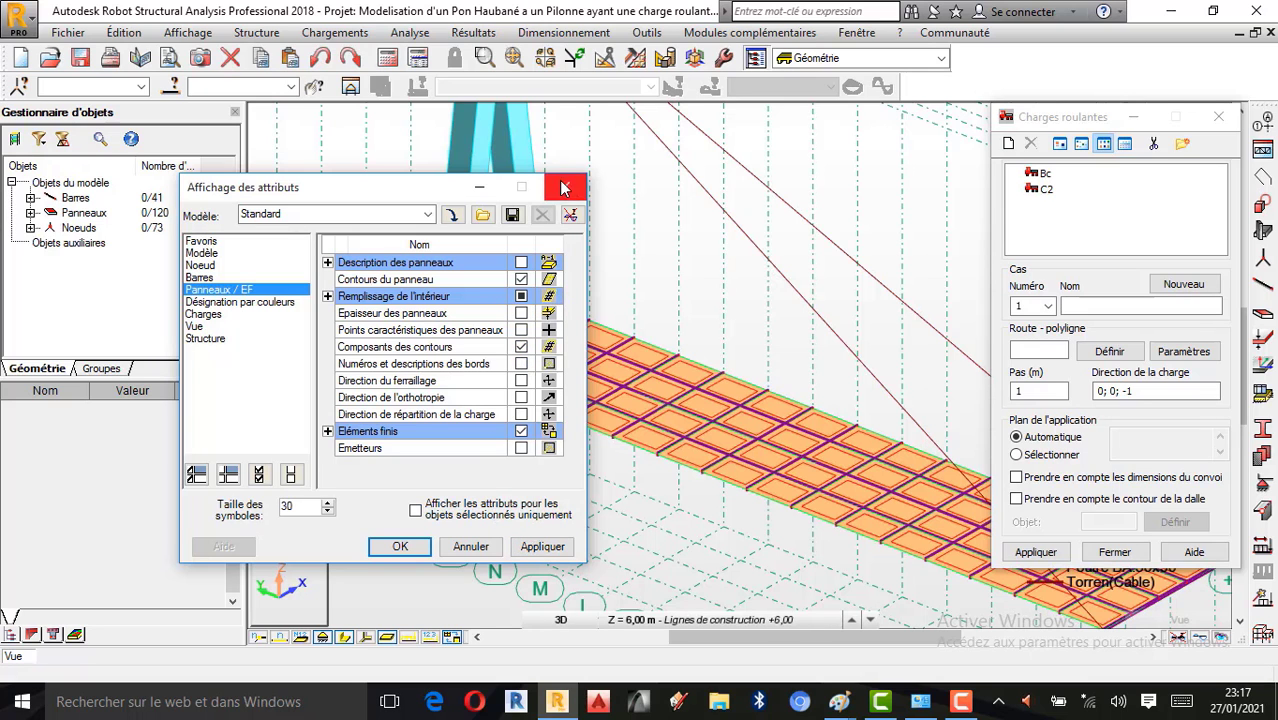
left_click(556, 197)
scroll(471, 465, "down", 2)
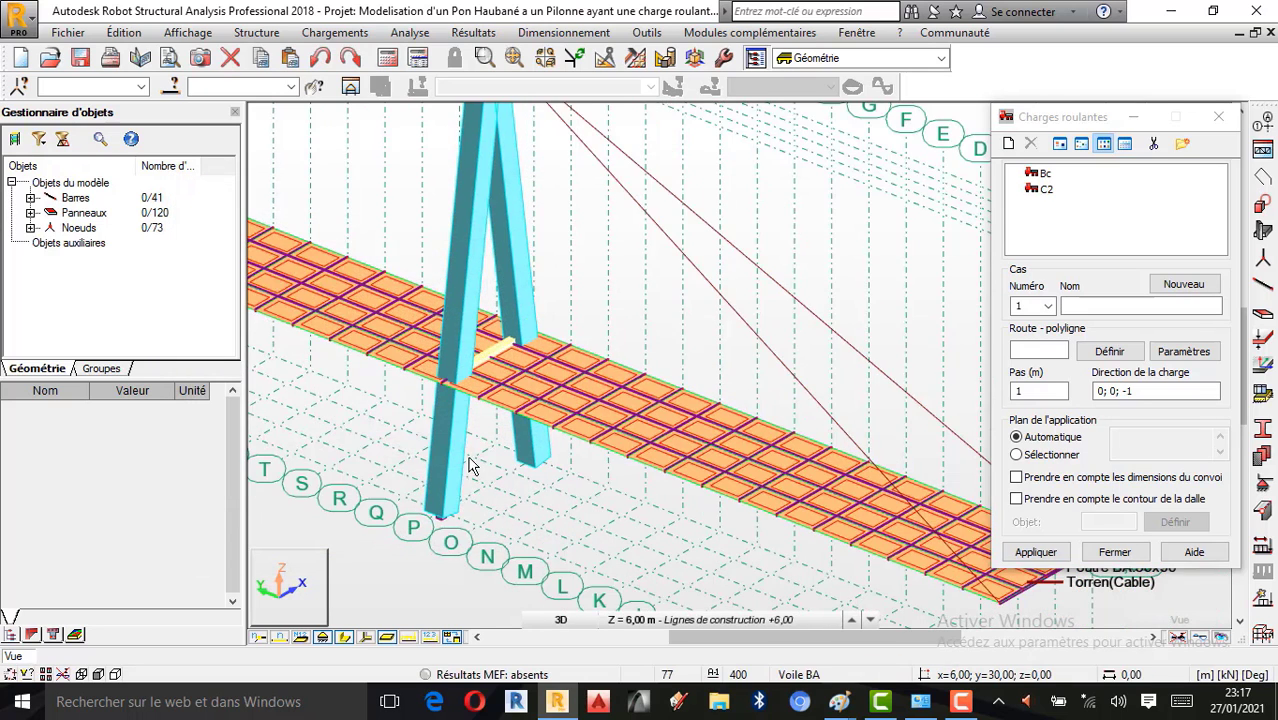
scroll(428, 415, "up", 5)
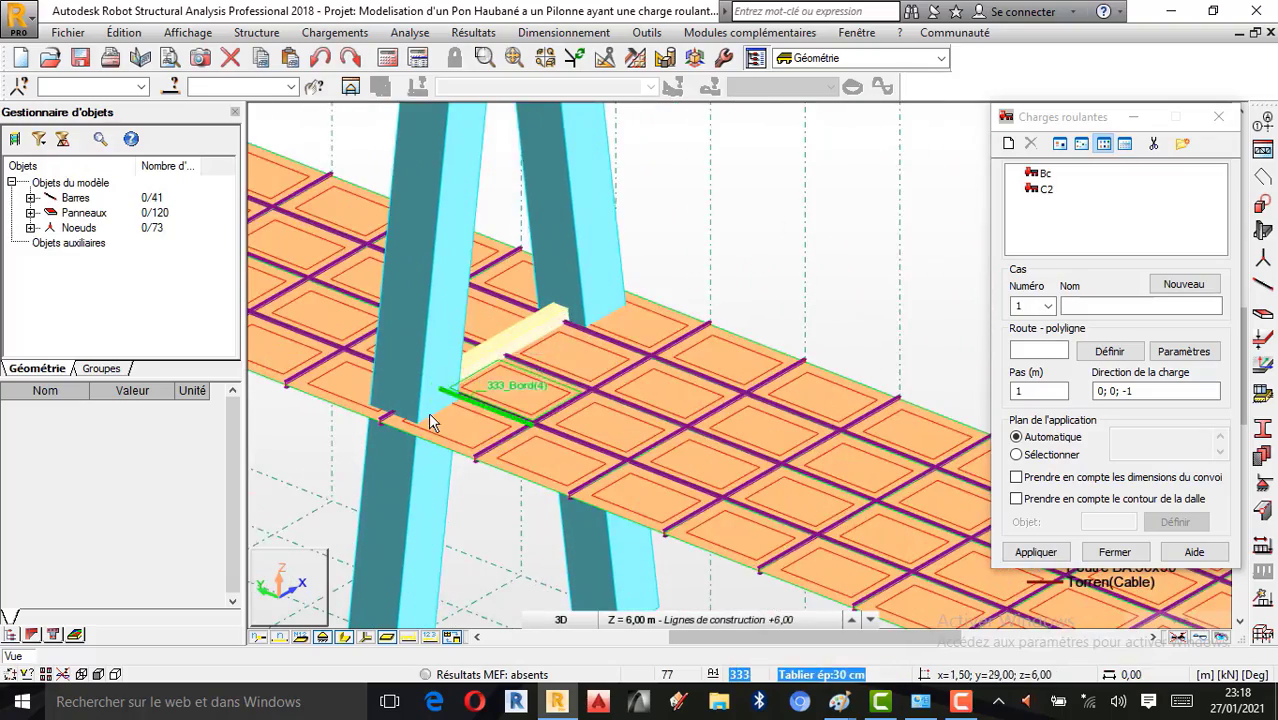
Name the new rolling load case "Convoi a 6 Roues", consulting the wheel-load sketch in Paint for the wheel count.
scroll(375, 400, "down", 5)
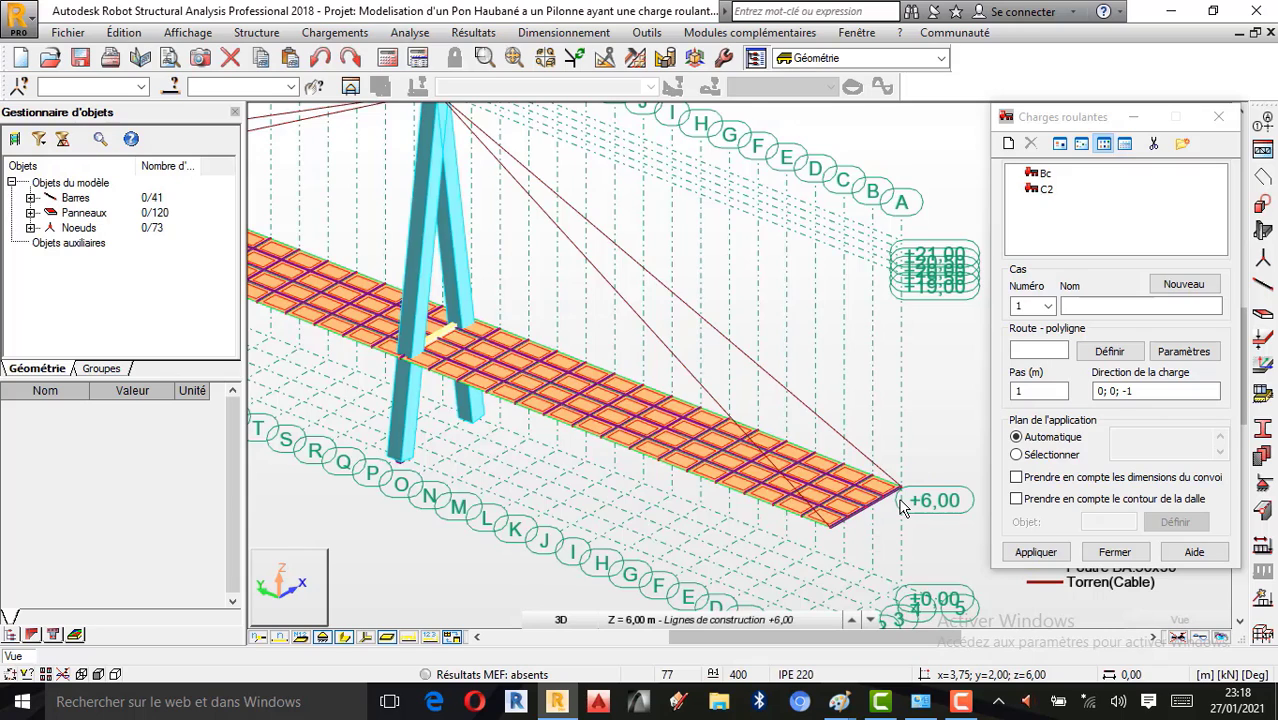
scroll(900, 507, "up", 2)
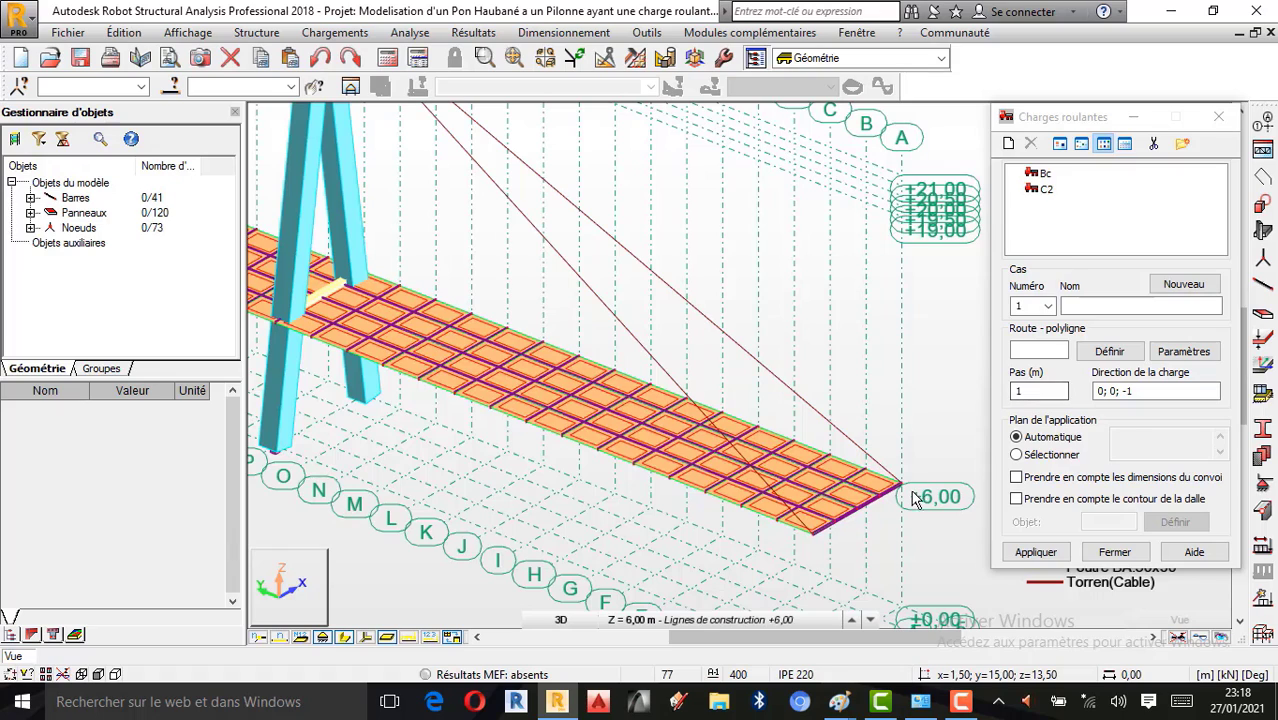
left_click(1113, 308)
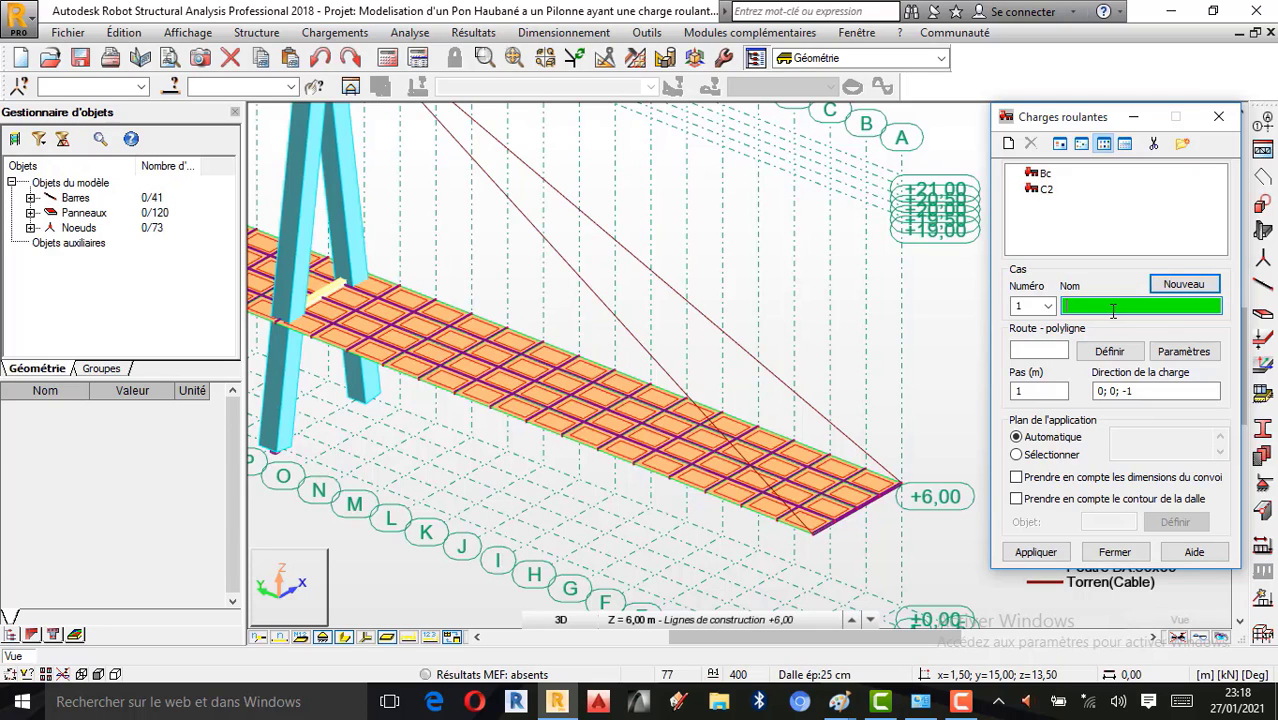
type("Convoi")
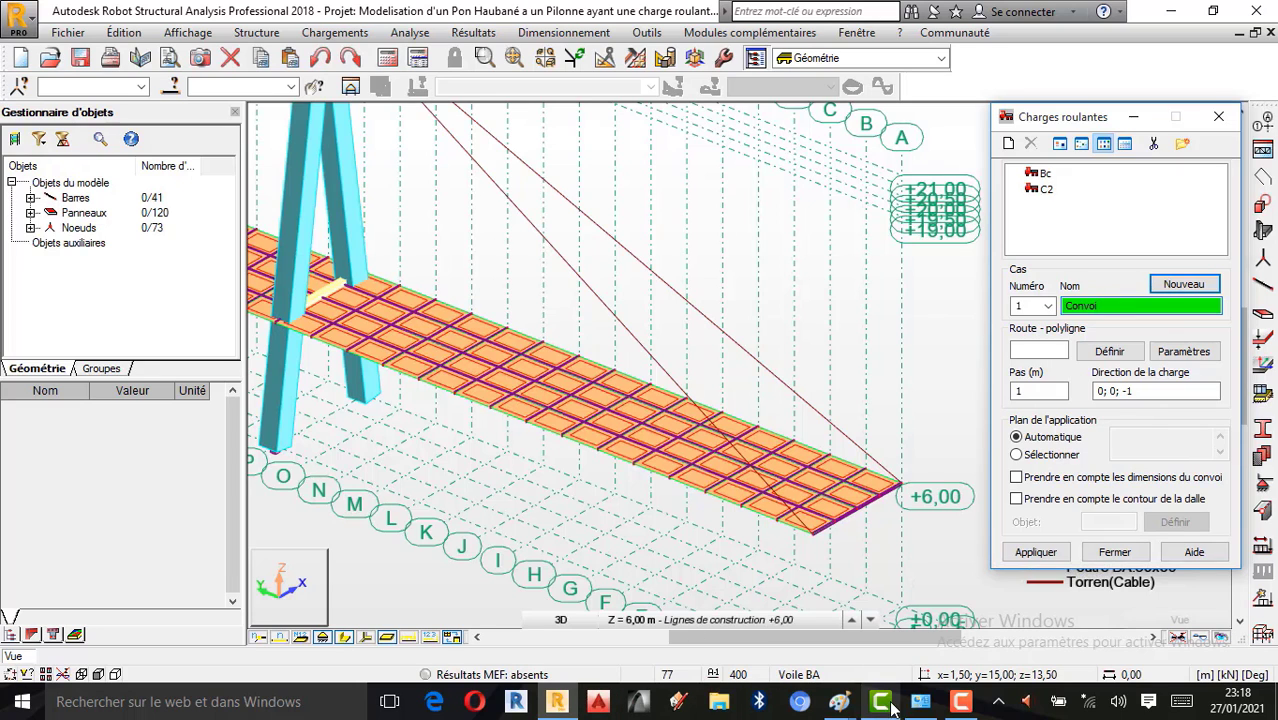
mouse_move(848, 710)
left_click(906, 665)
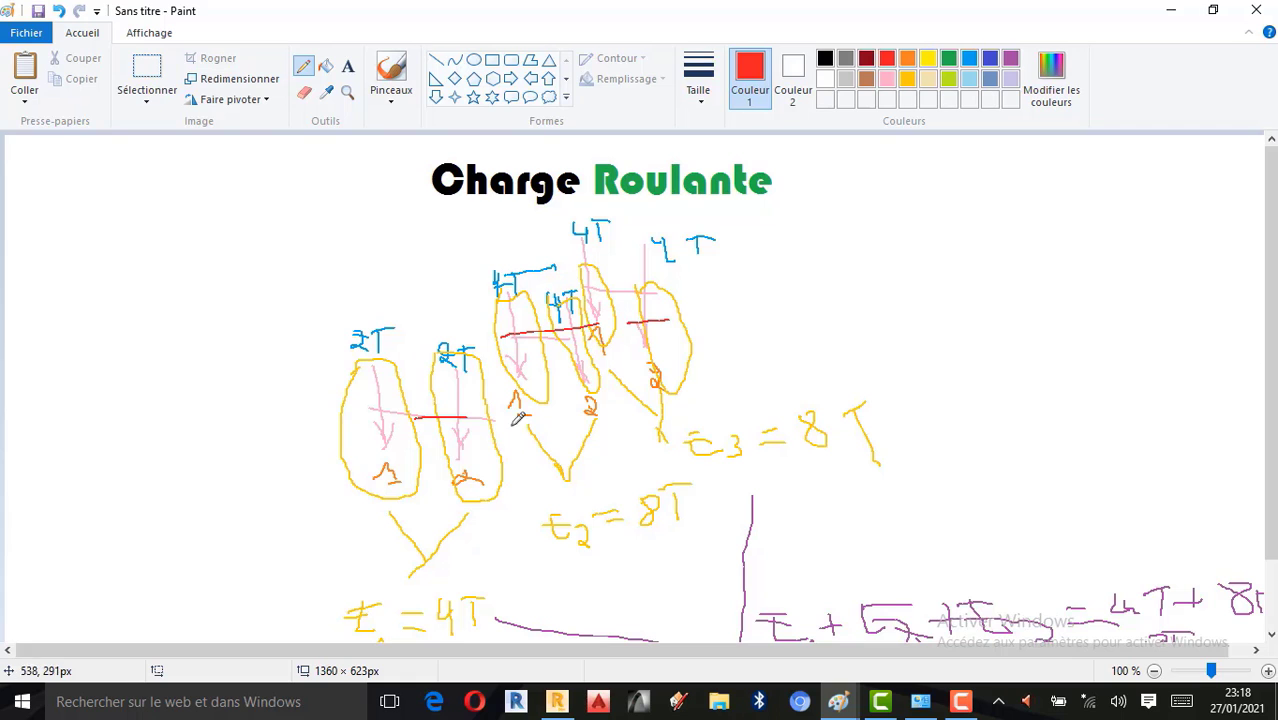
left_click(557, 701)
left_click(1182, 285)
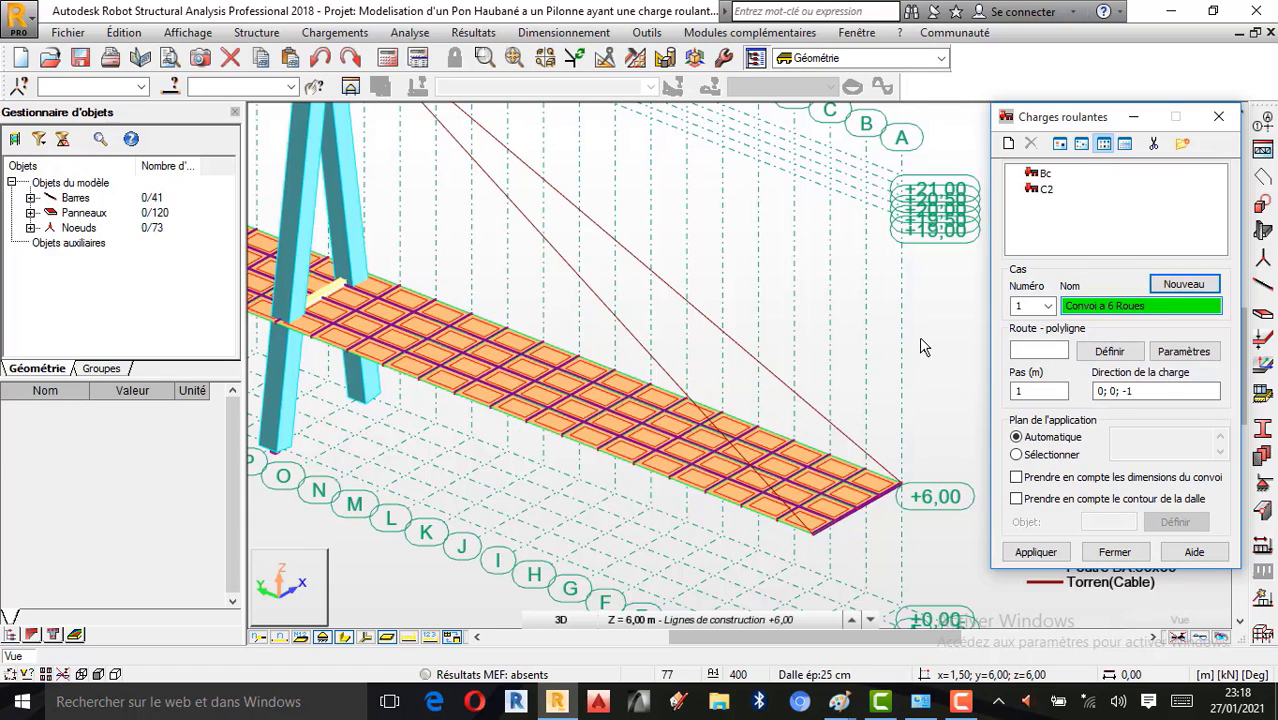
Start defining the rolling load's polyline route and turn off the bar section shapes in the 3D view.
left_click(1110, 352)
left_click_drag(773, 118, 103, 296)
scroll(818, 408, "down", 1)
scroll(818, 408, "down", 1)
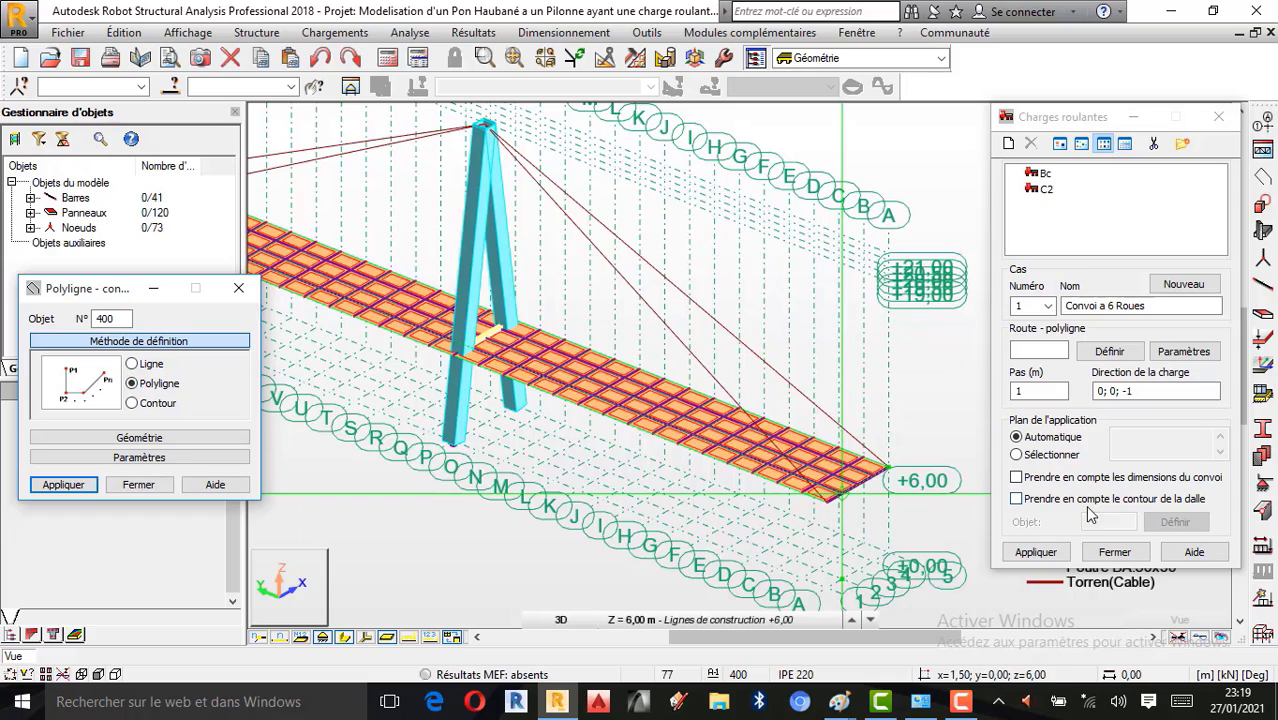
scroll(893, 503, "up", 2)
scroll(890, 496, "up", 2)
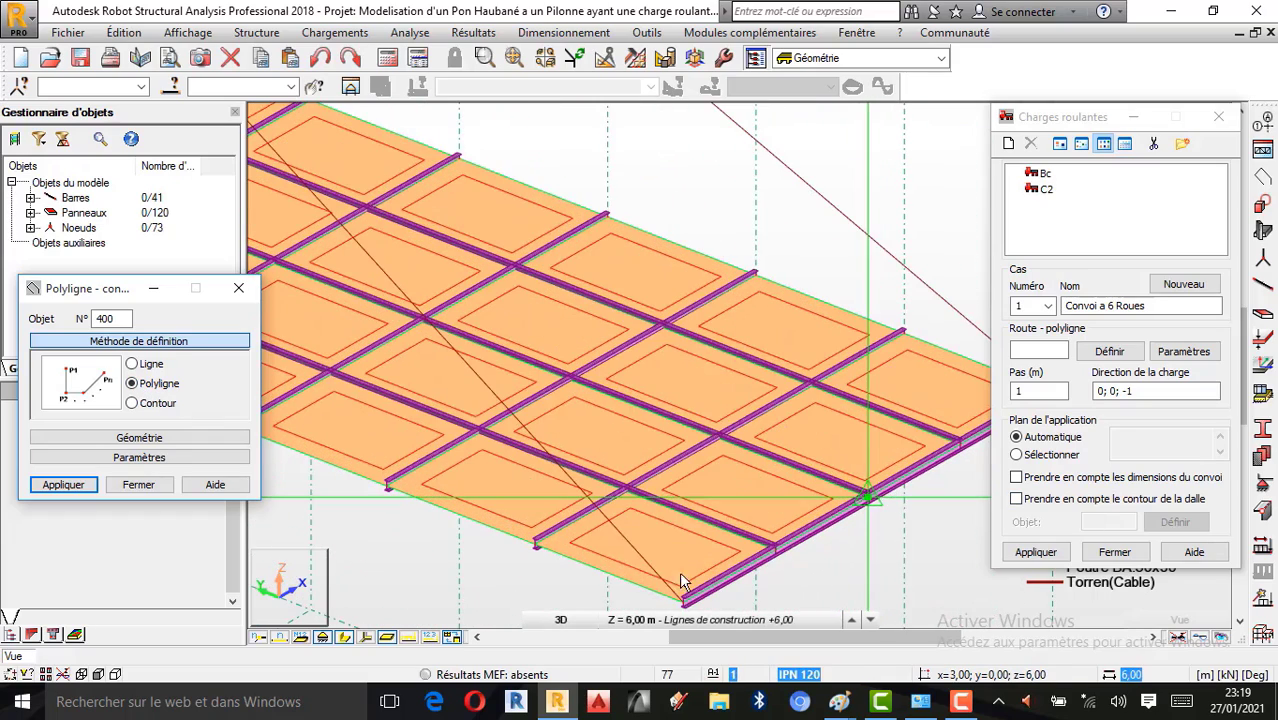
left_click(345, 638)
scroll(852, 510, "up", 3)
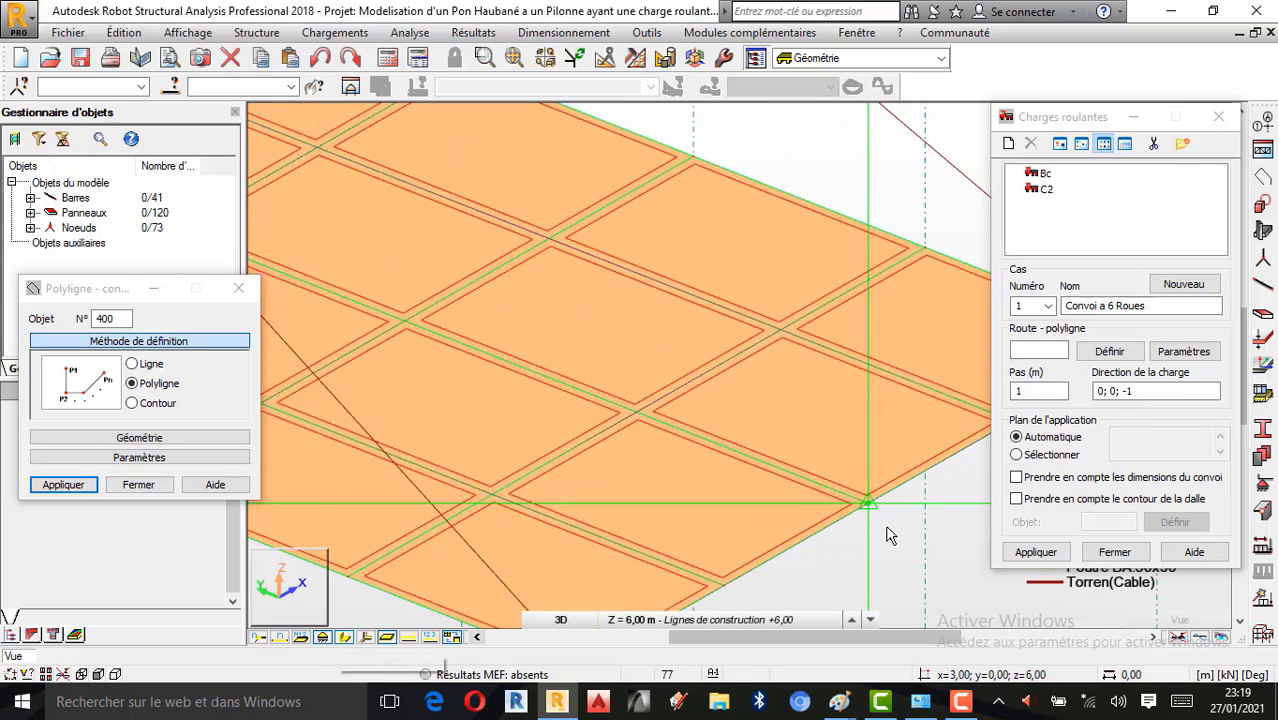
Draw the route polyline along the deck's centreline from 3,00; 0,00; 6,00 to 3,00; 60,00; 6,00 and apply it.
scroll(860, 508, "up", 2)
scroll(870, 500, "up", 3)
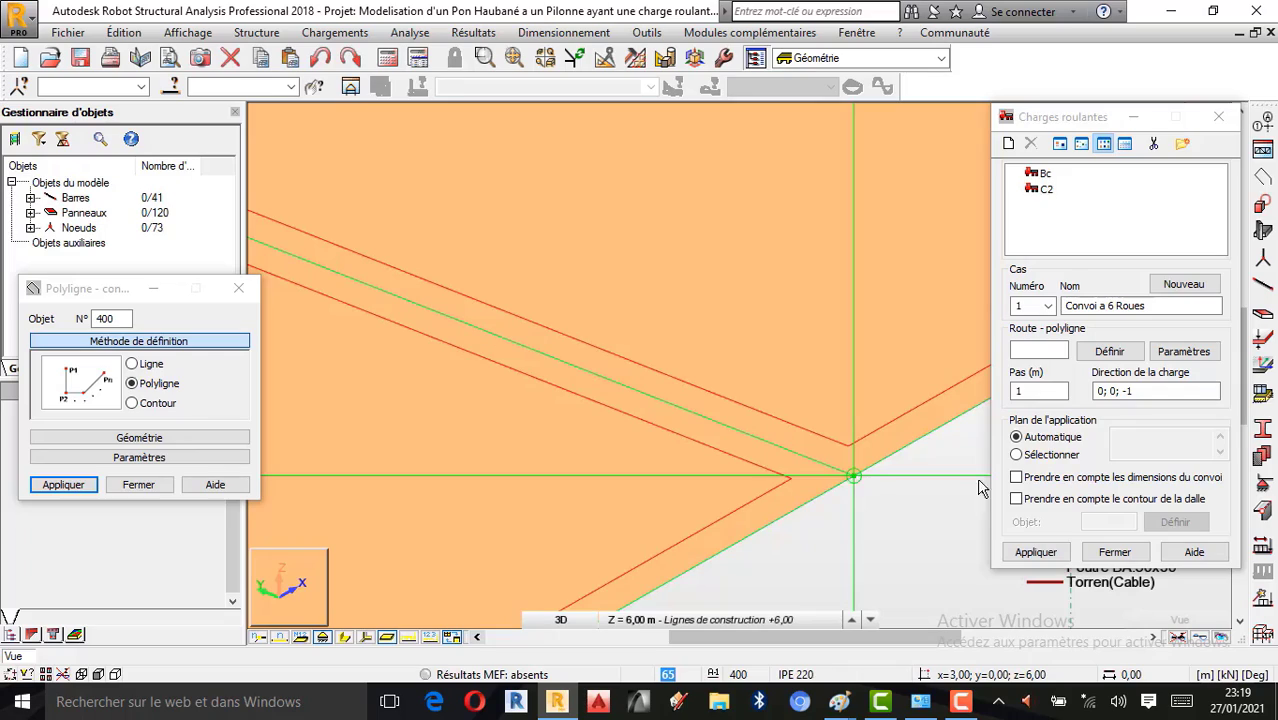
scroll(947, 520, "down", 5)
scroll(947, 520, "down", 4)
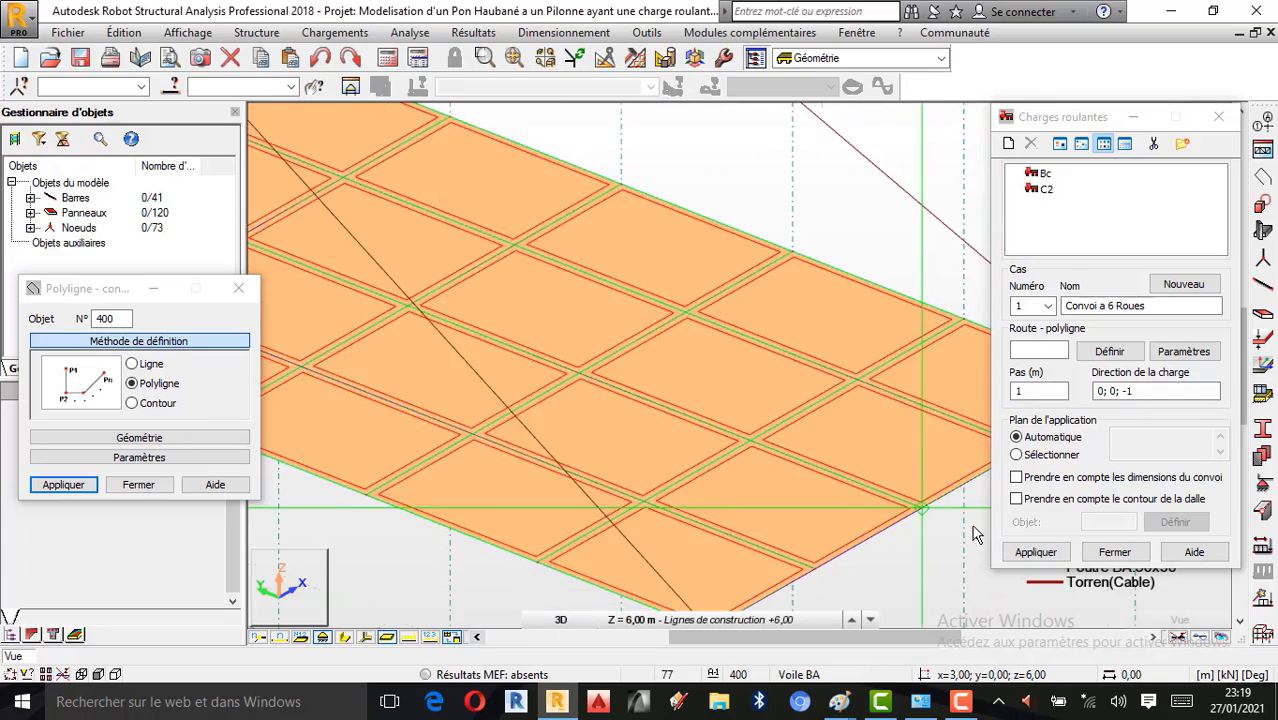
scroll(975, 552, "down", 2)
scroll(978, 558, "down", 2)
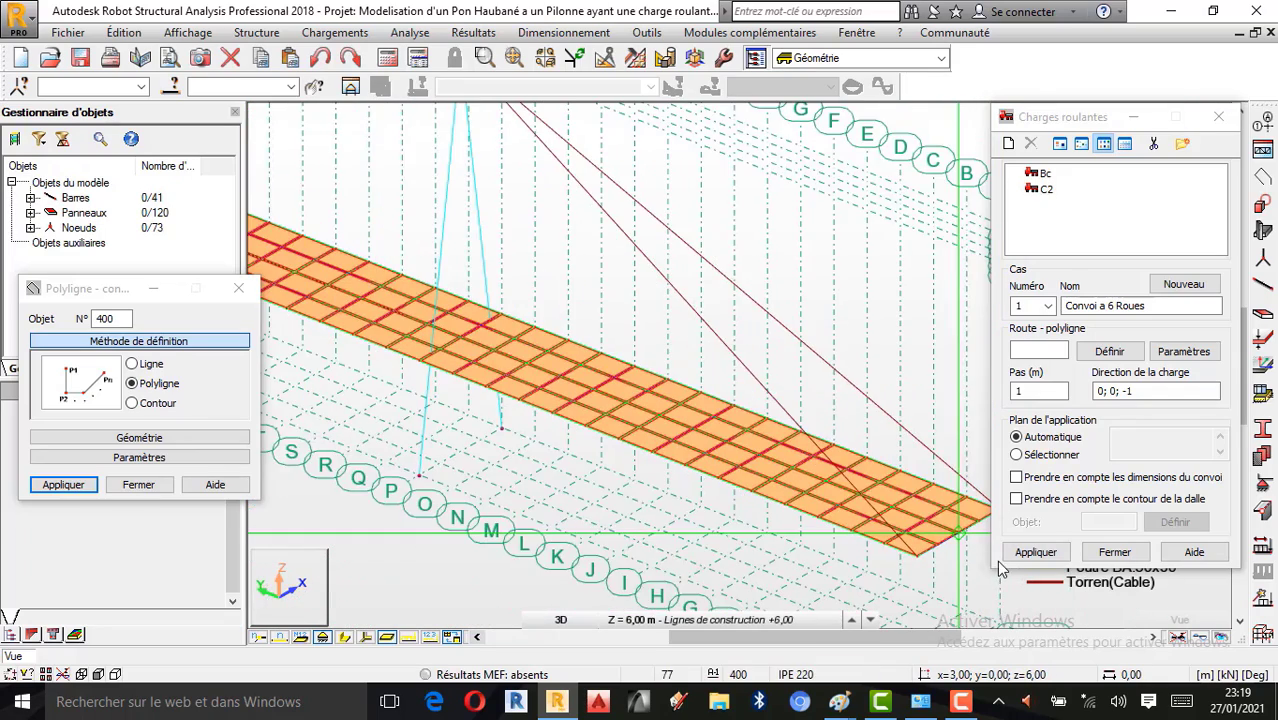
scroll(390, 357, "down", 3)
scroll(365, 302, "up", 6)
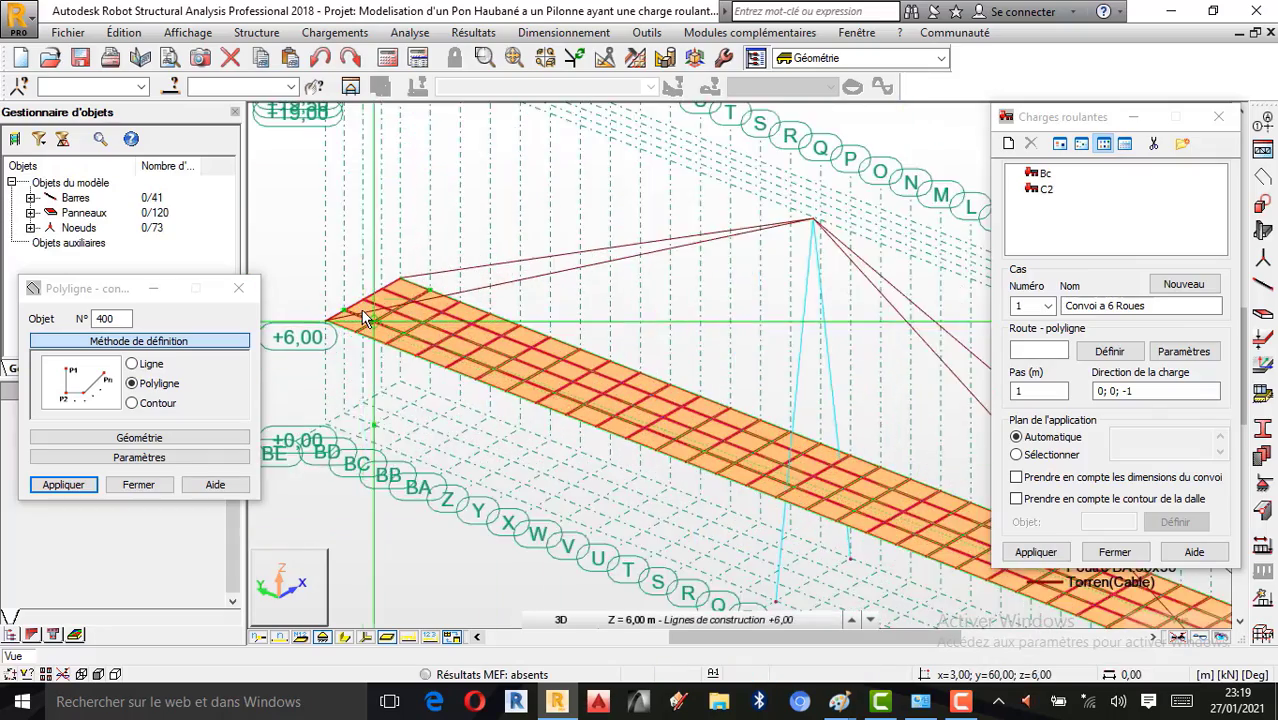
scroll(365, 302, "up", 2)
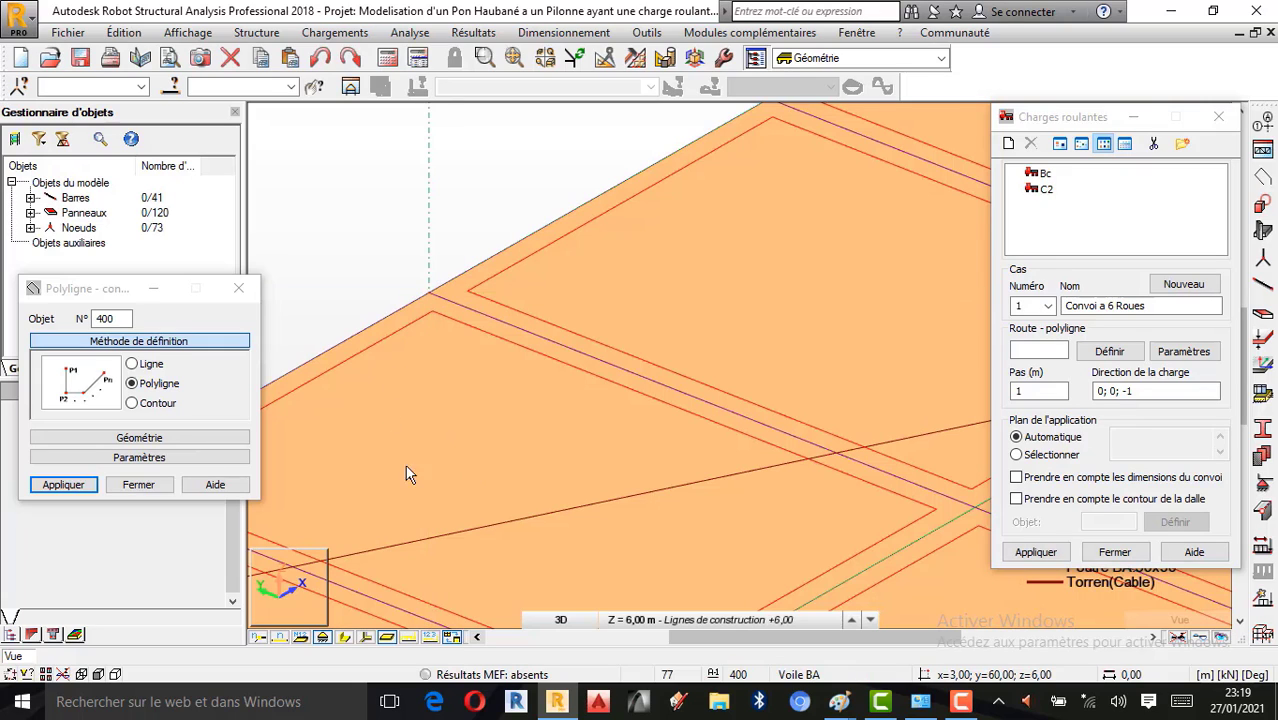
left_click(66, 485)
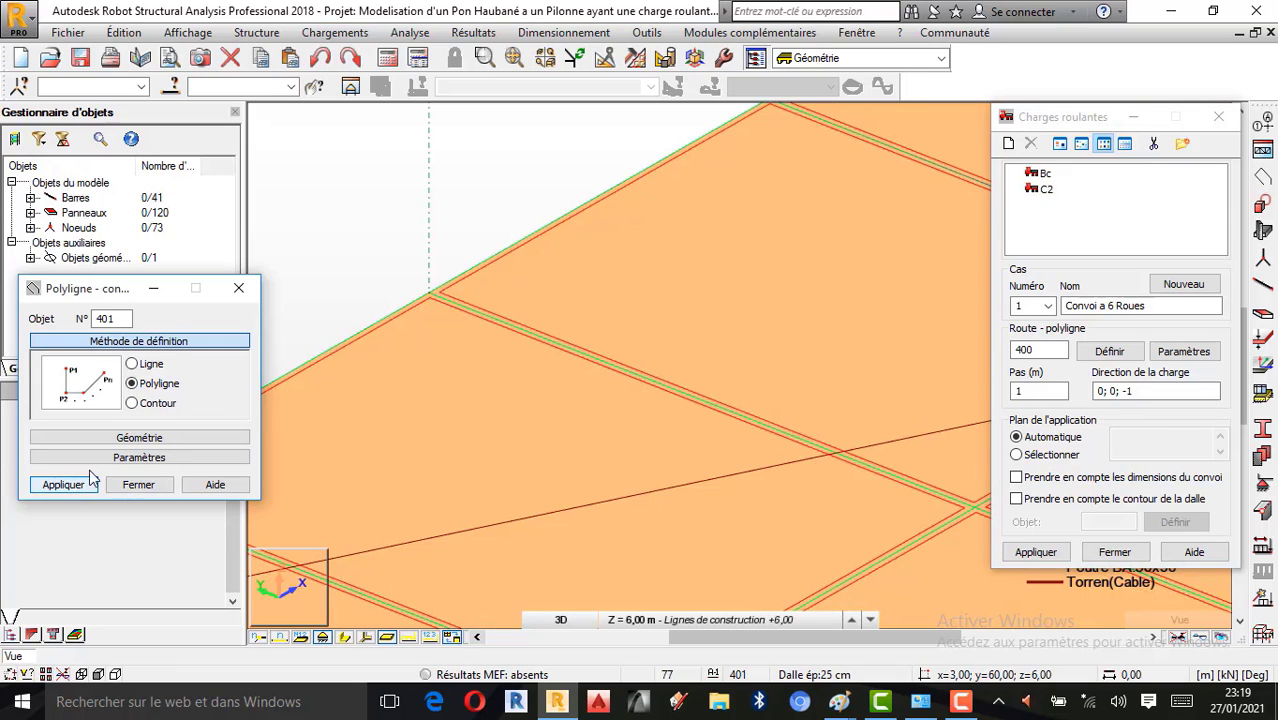
left_click(139, 485)
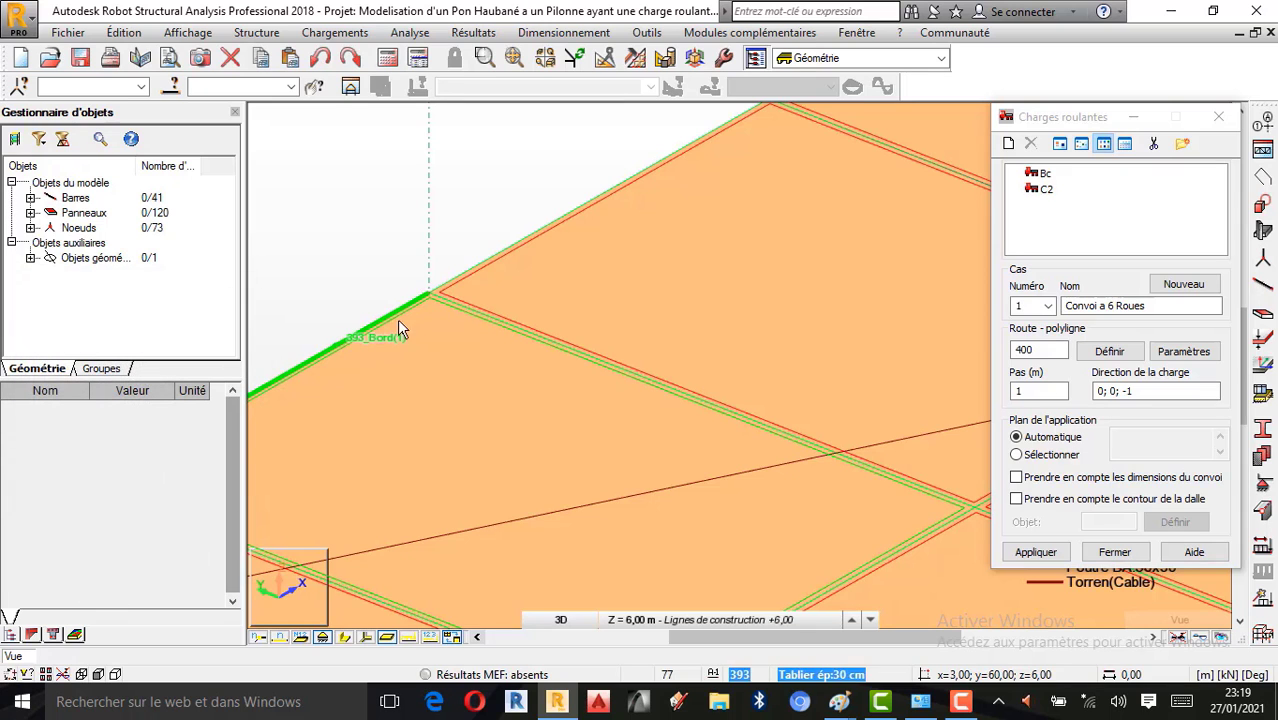
Inspect the deck along the defined route and check the polyline number assigned to the rolling load case.
scroll(399, 330, "down", 5)
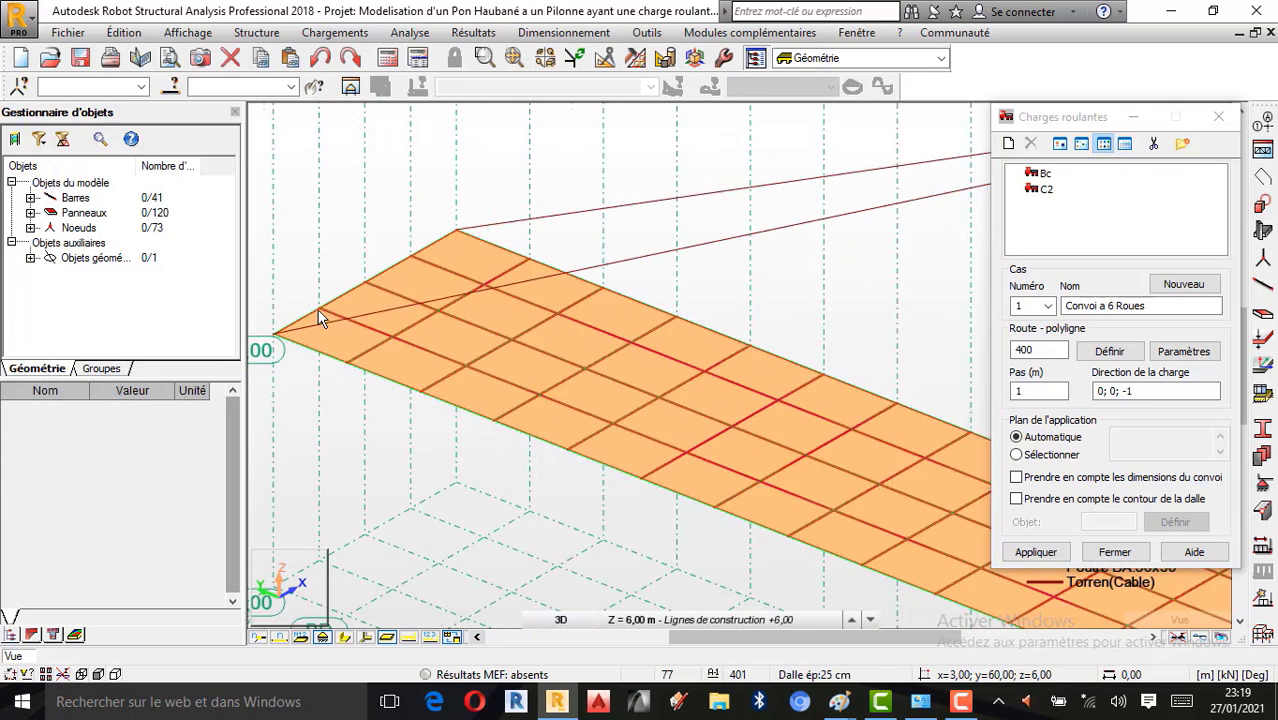
scroll(320, 318, "down", 3)
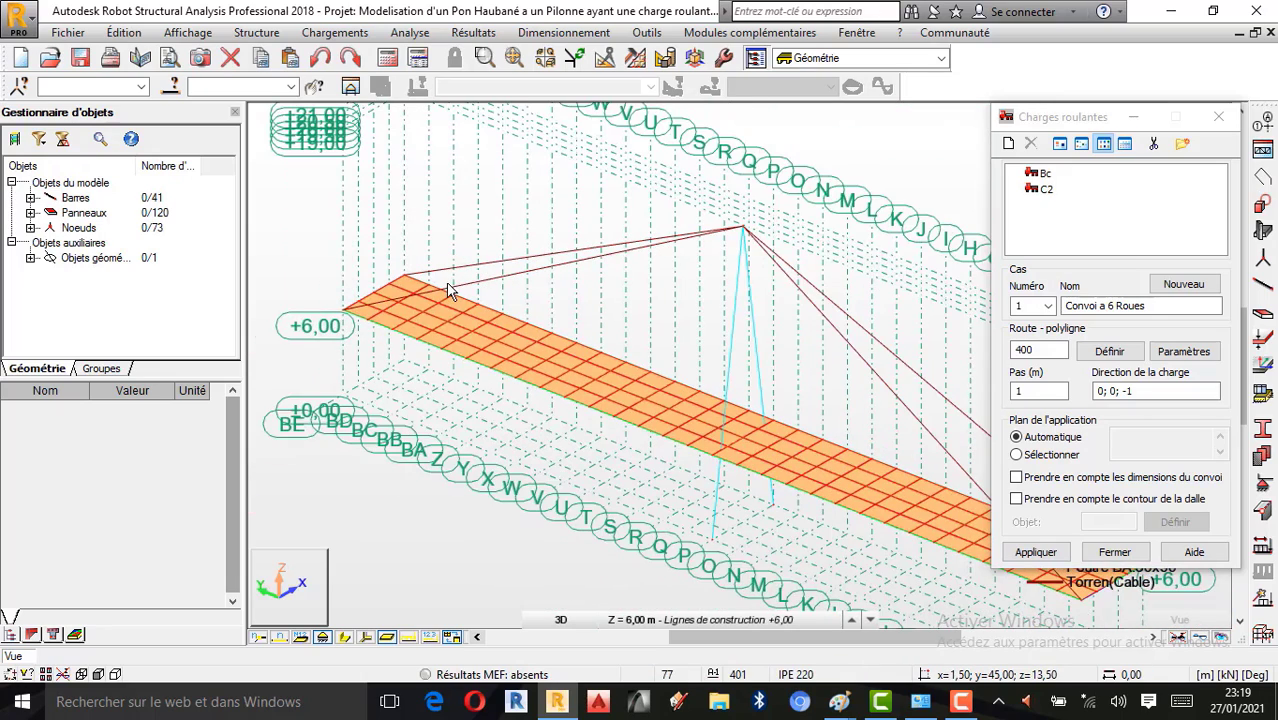
scroll(447, 283, "down", 1)
scroll(884, 466, "up", 1)
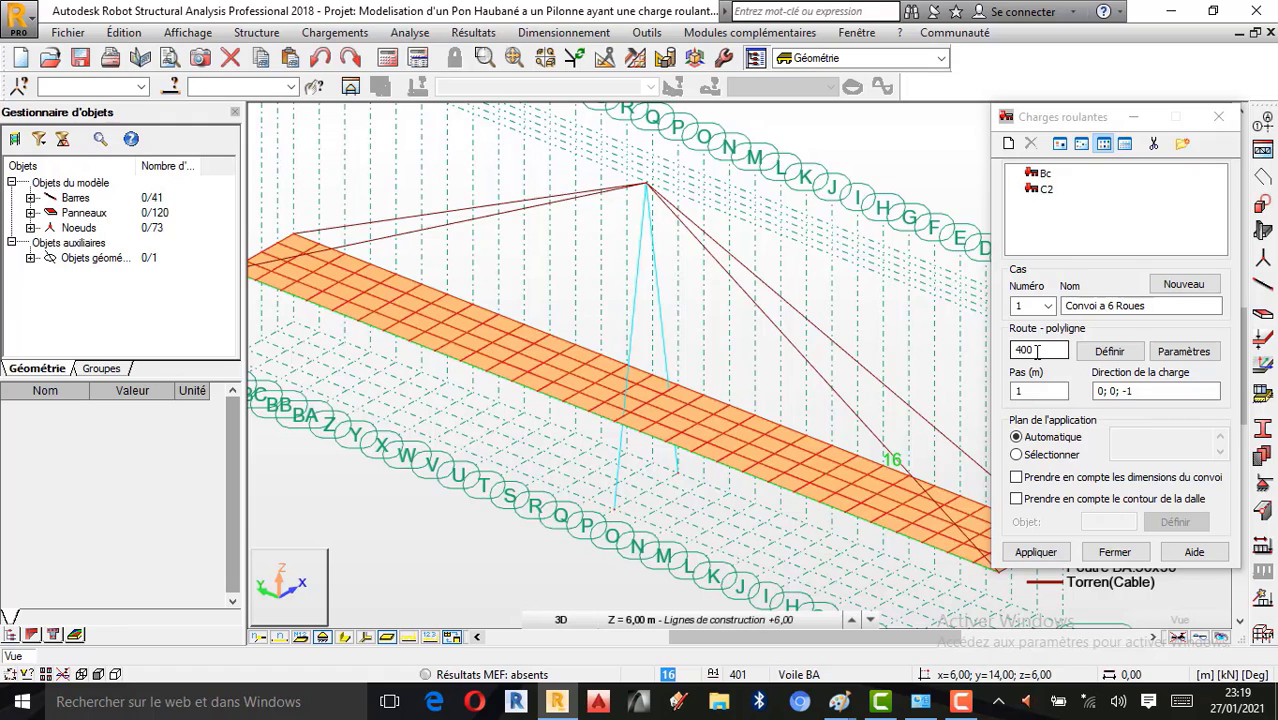
left_click(1036, 350)
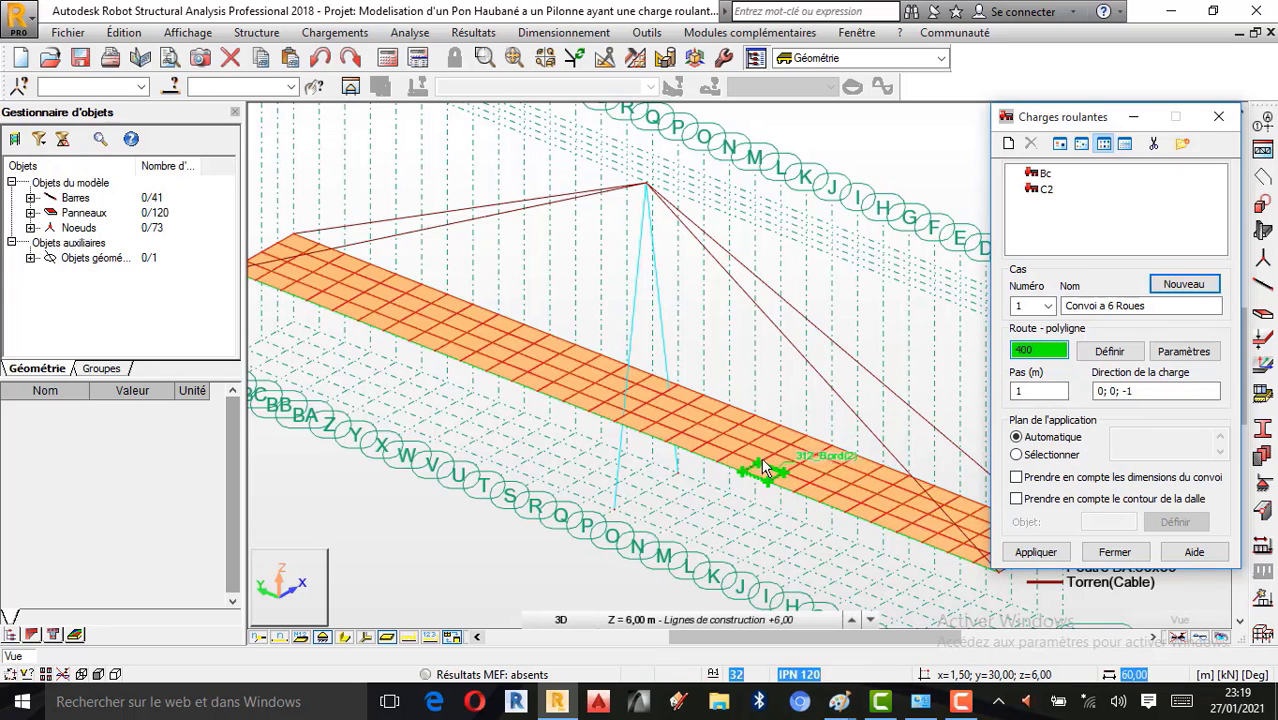
scroll(761, 457, "up", 1)
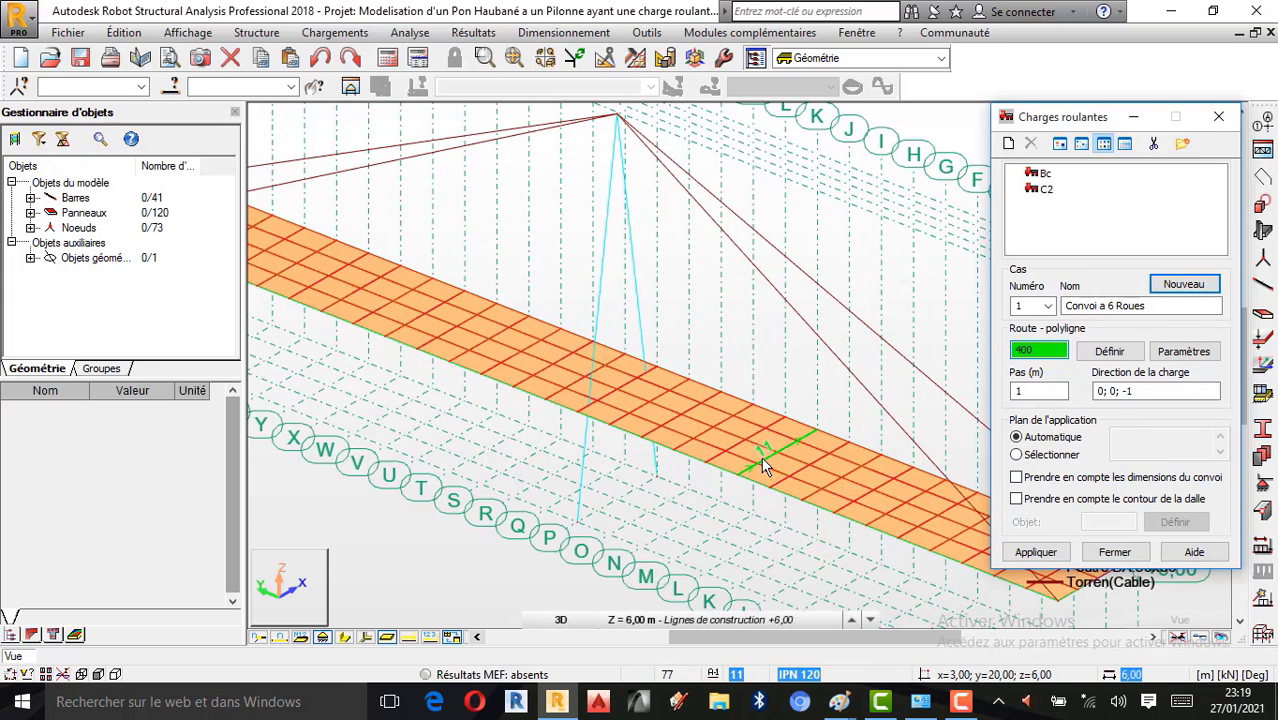
Set the rolling load's step (Pas) to 1,5 m.
double_click(1040, 392)
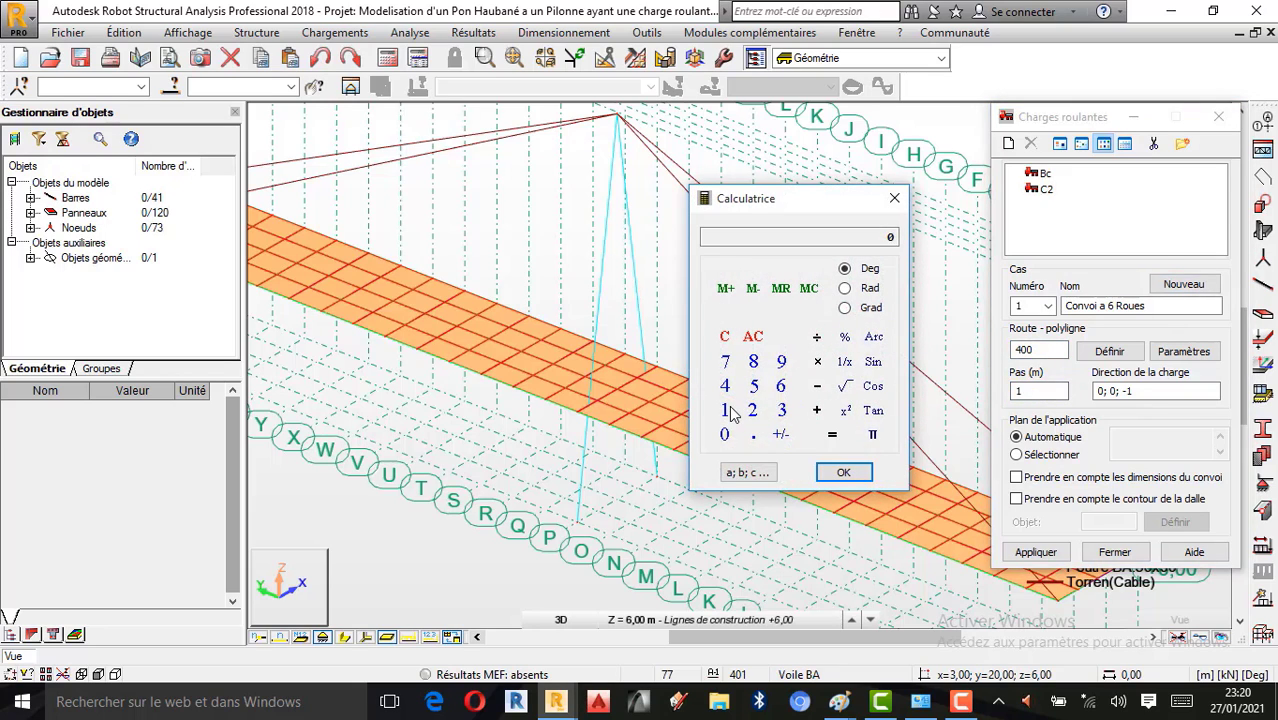
left_click(753, 434)
left_click(754, 386)
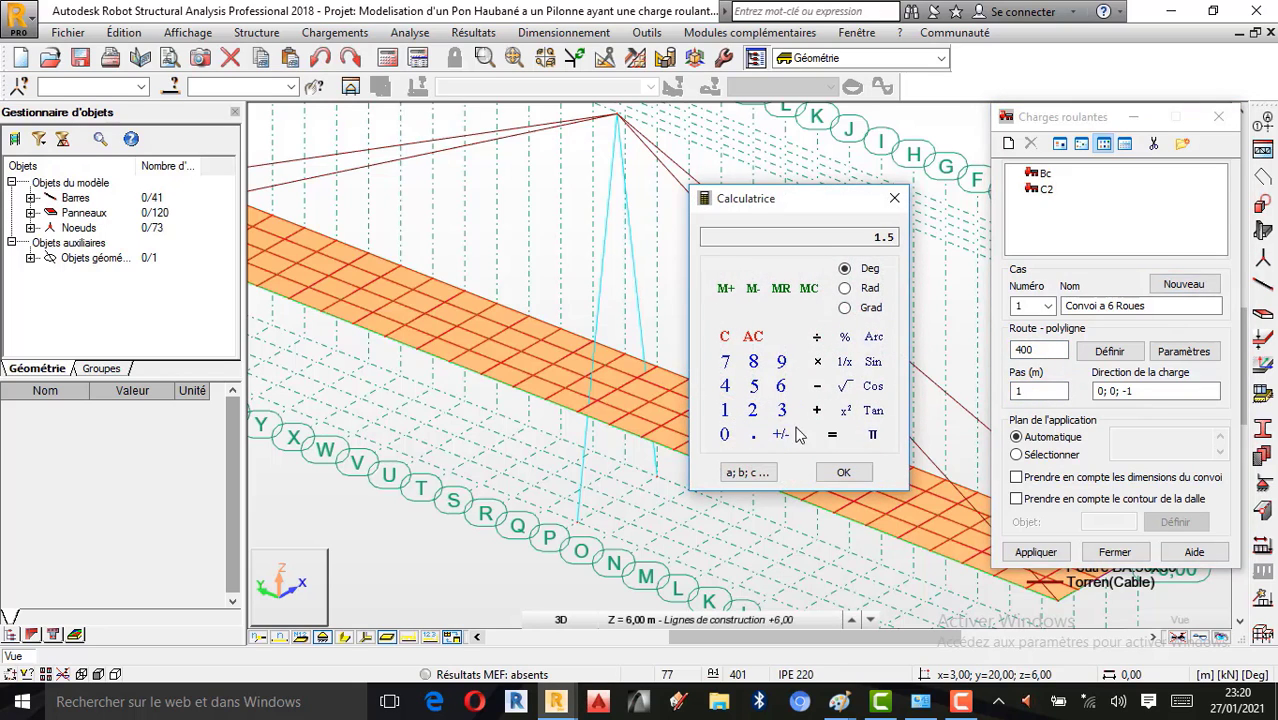
left_click(848, 472)
left_click(894, 198)
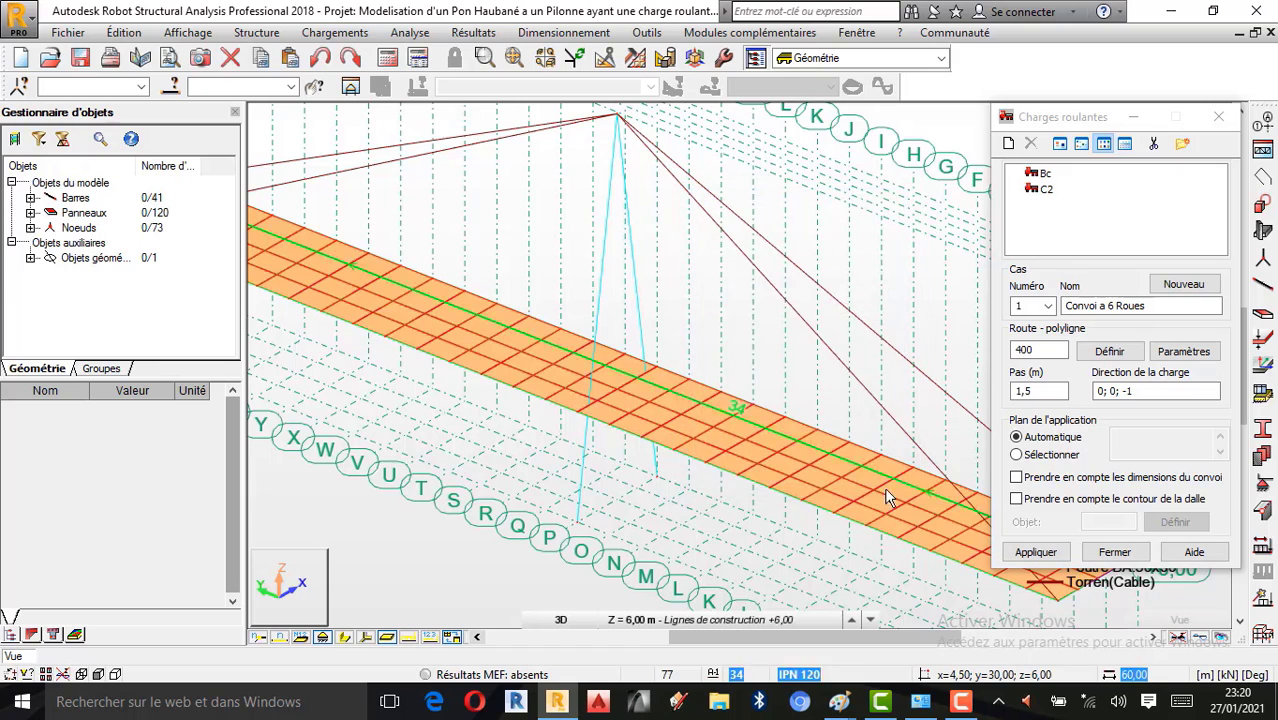
Switch to Paint and circle the 60 m total length in dark red on the bridge sketch.
left_click(840, 714)
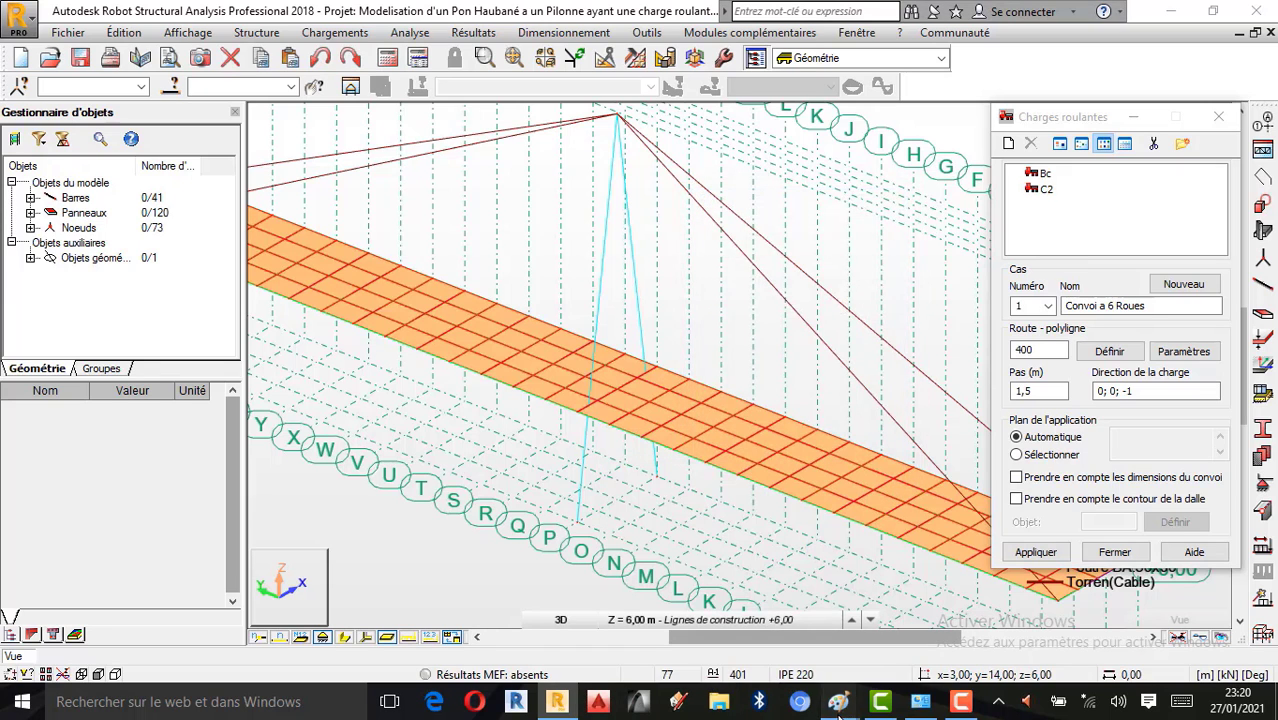
left_click(760, 630)
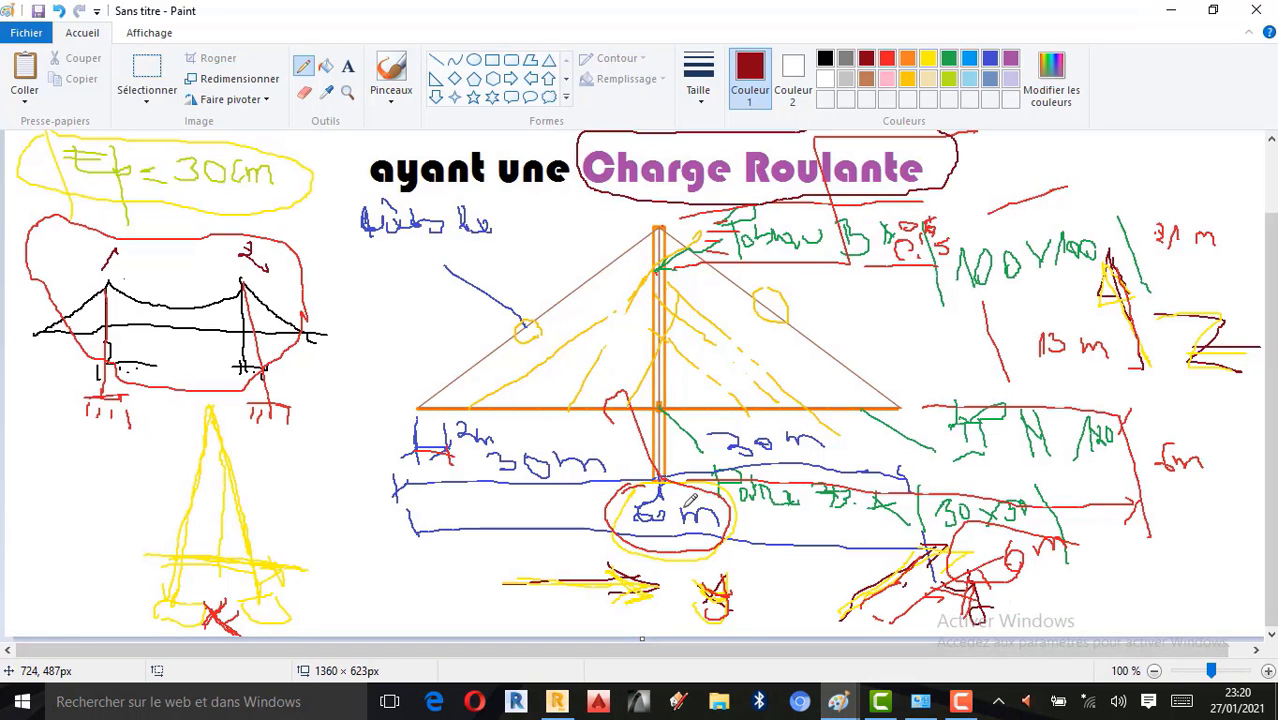
mouse_move(686, 502)
left_mouse_down()
mouse_move(625, 458)
mouse_move(655, 546)
mouse_move(720, 472)
mouse_move(625, 495)
left_mouse_up()
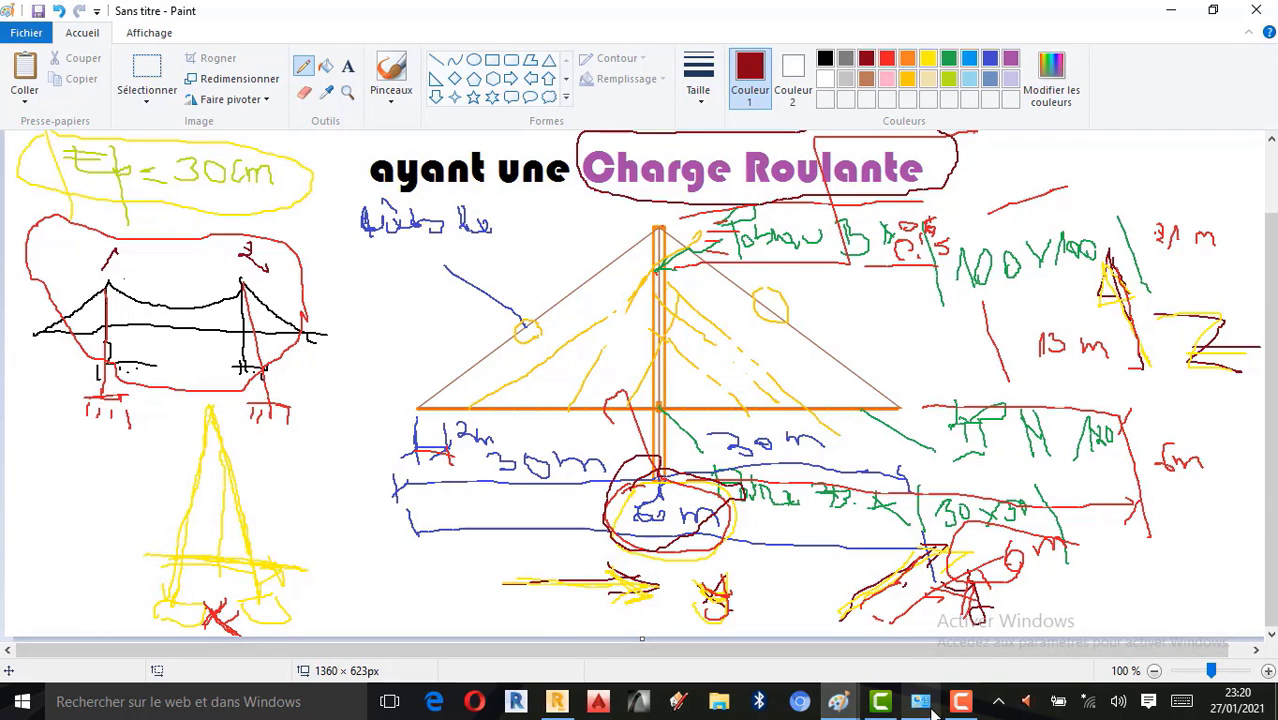
Switch back to Robot Structural Analysis and set the rolling load's step (Pas) to 1 m.
left_click(557, 701)
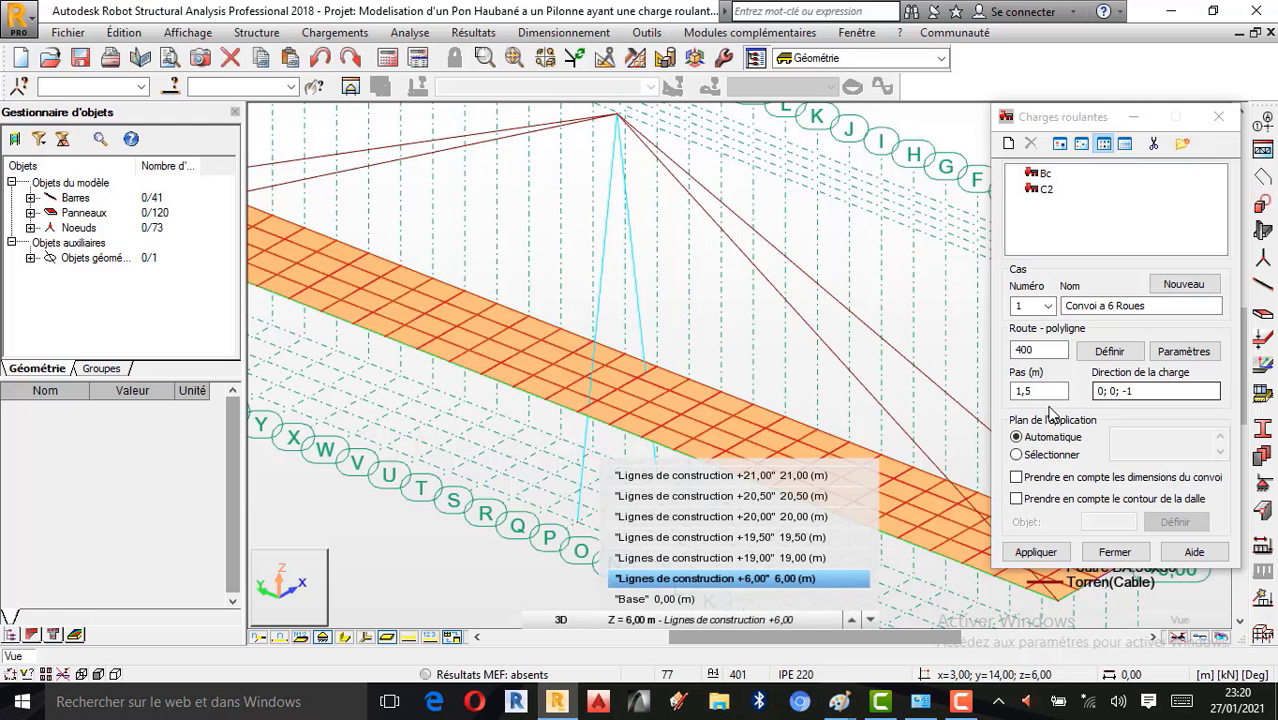
double_click(1040, 391)
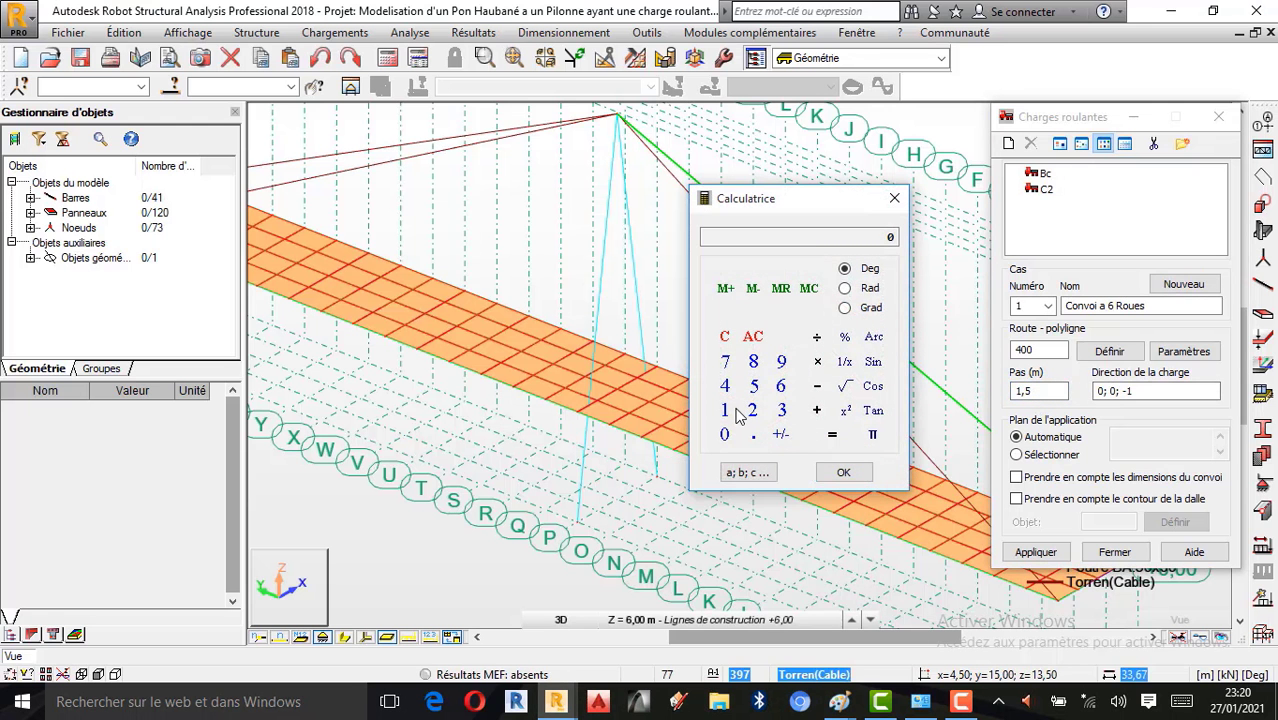
left_click(840, 471)
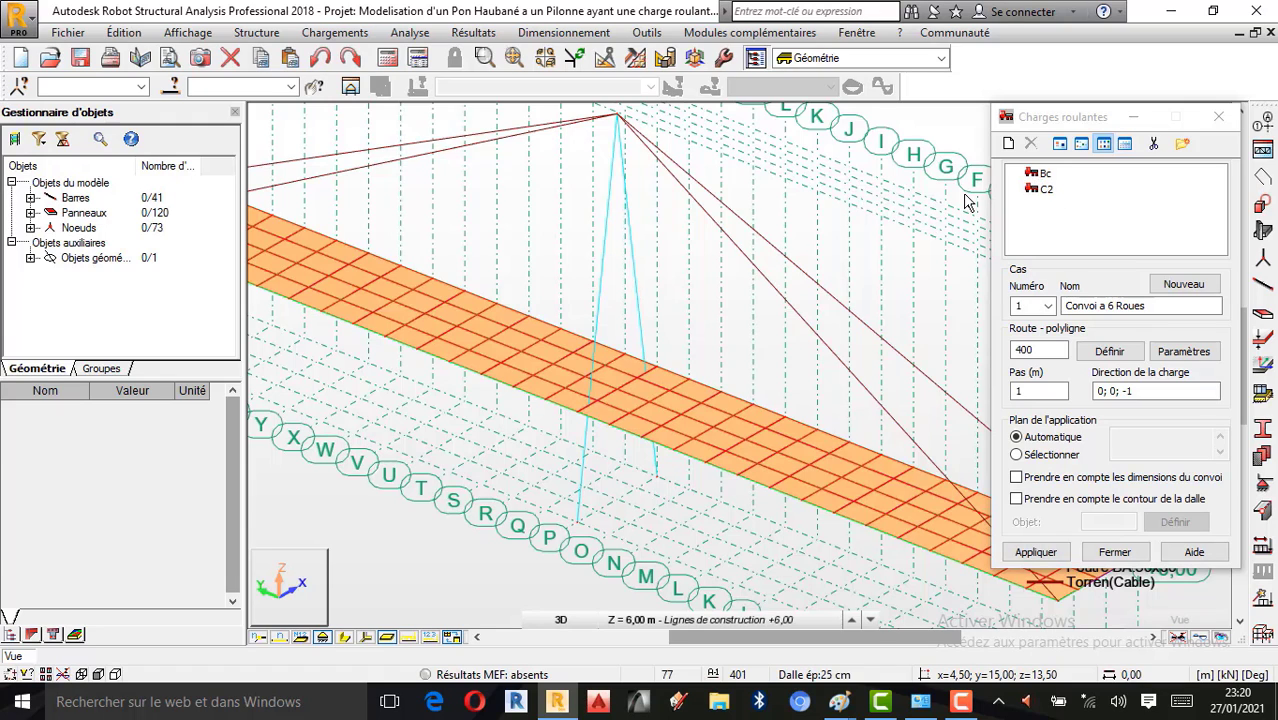
Examine the load definitions of the Bc and C2 convoys, then select C2 in the list.
double_click(1040, 176)
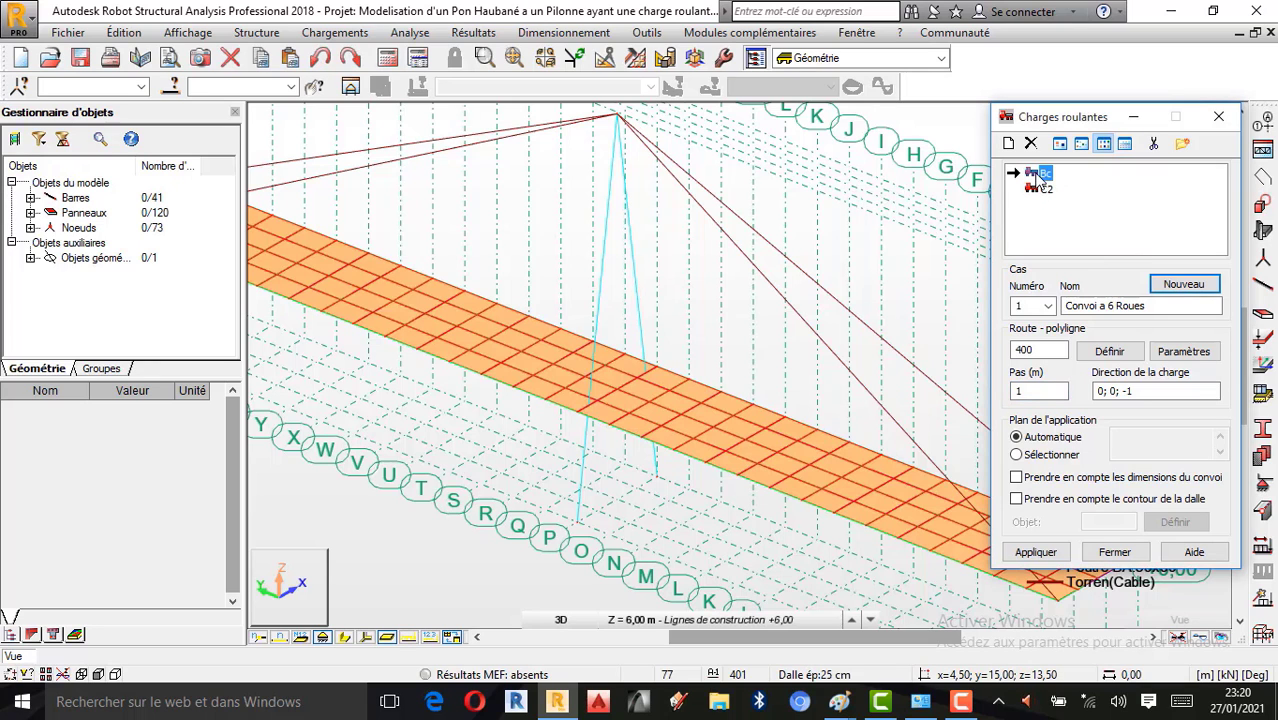
left_click_drag(561, 168, 435, 159)
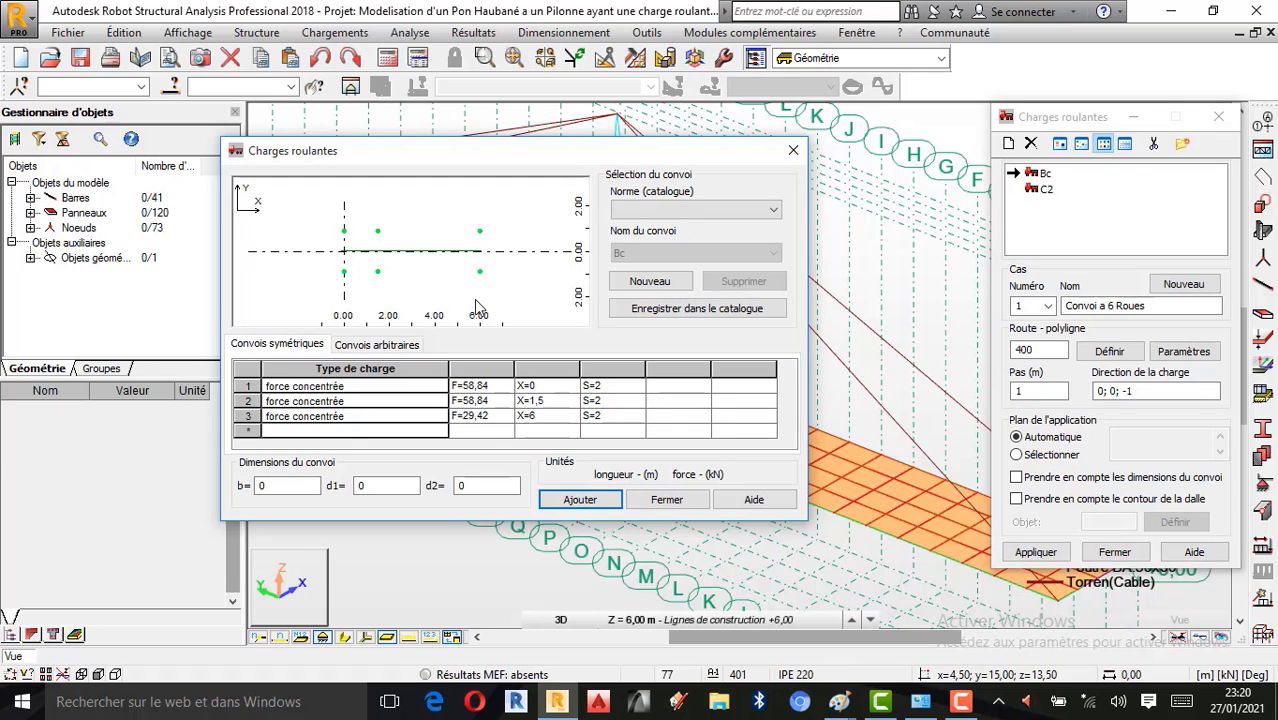
left_click(667, 500)
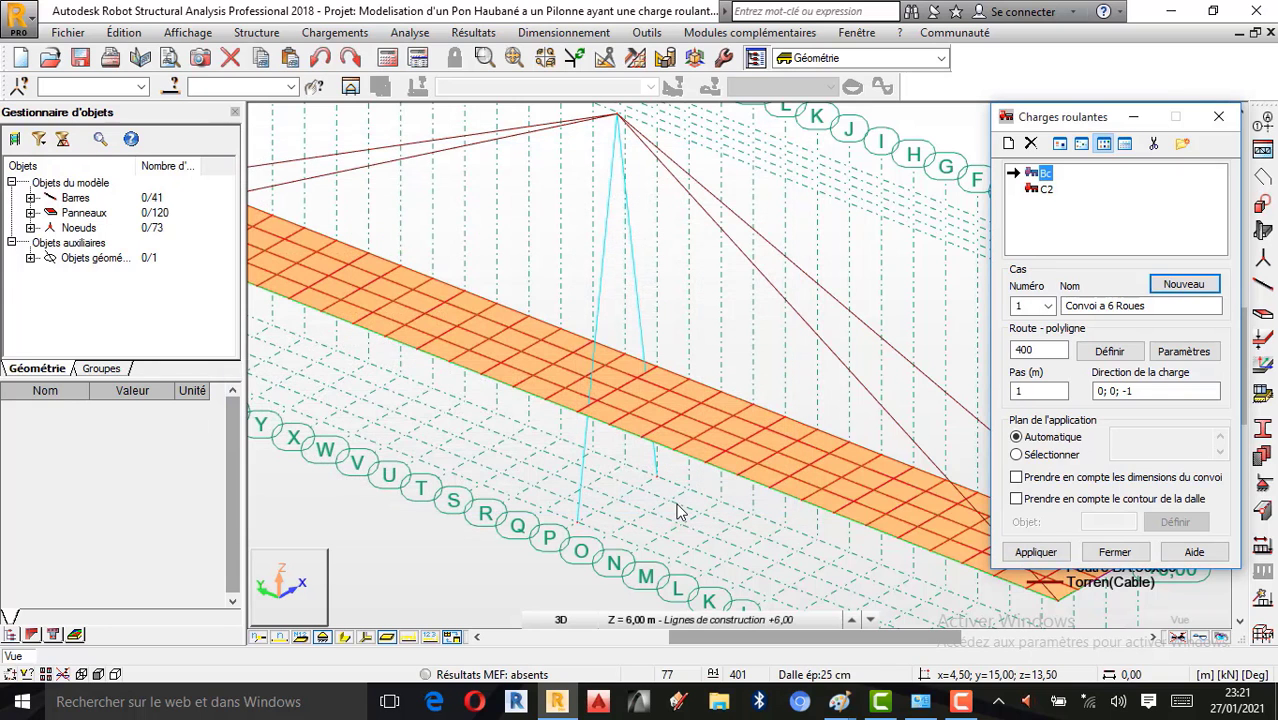
double_click(1040, 190)
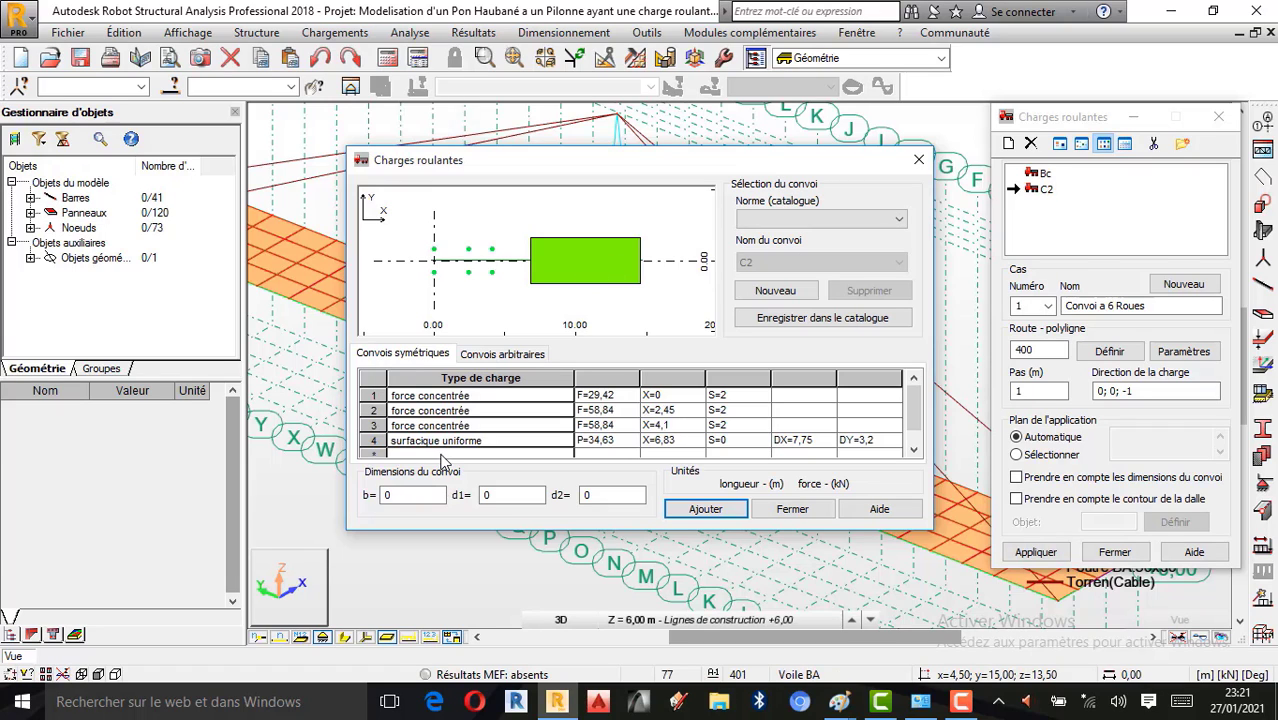
left_click(918, 160)
left_click(1042, 189)
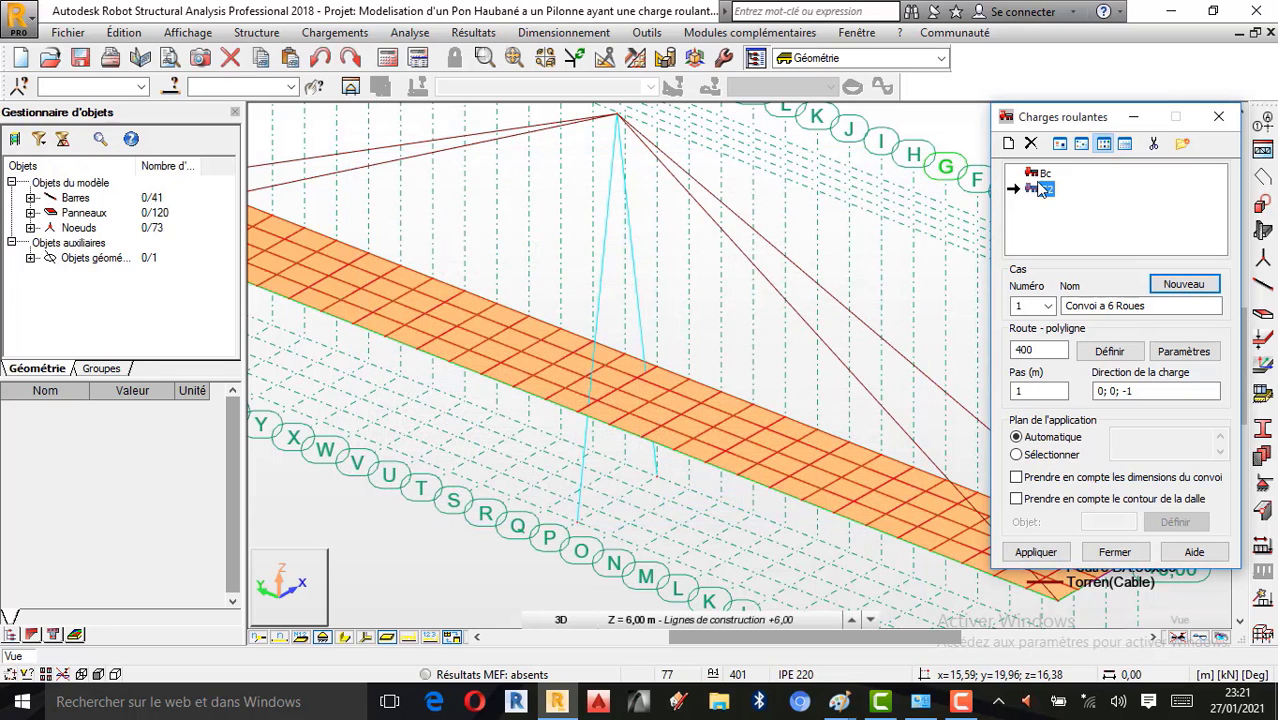
Open the load definition of the Bc convoy and switch to the Charge Roulante sketch in Paint.
double_click(1040, 174)
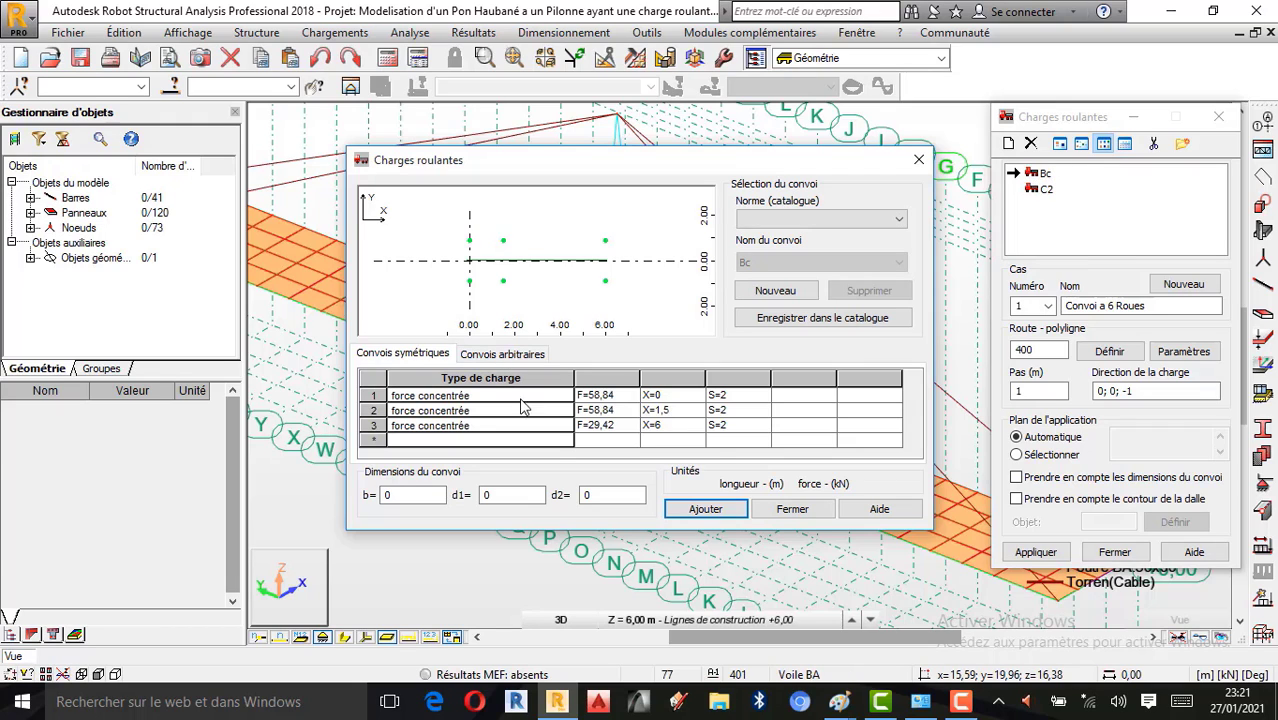
mouse_move(838, 704)
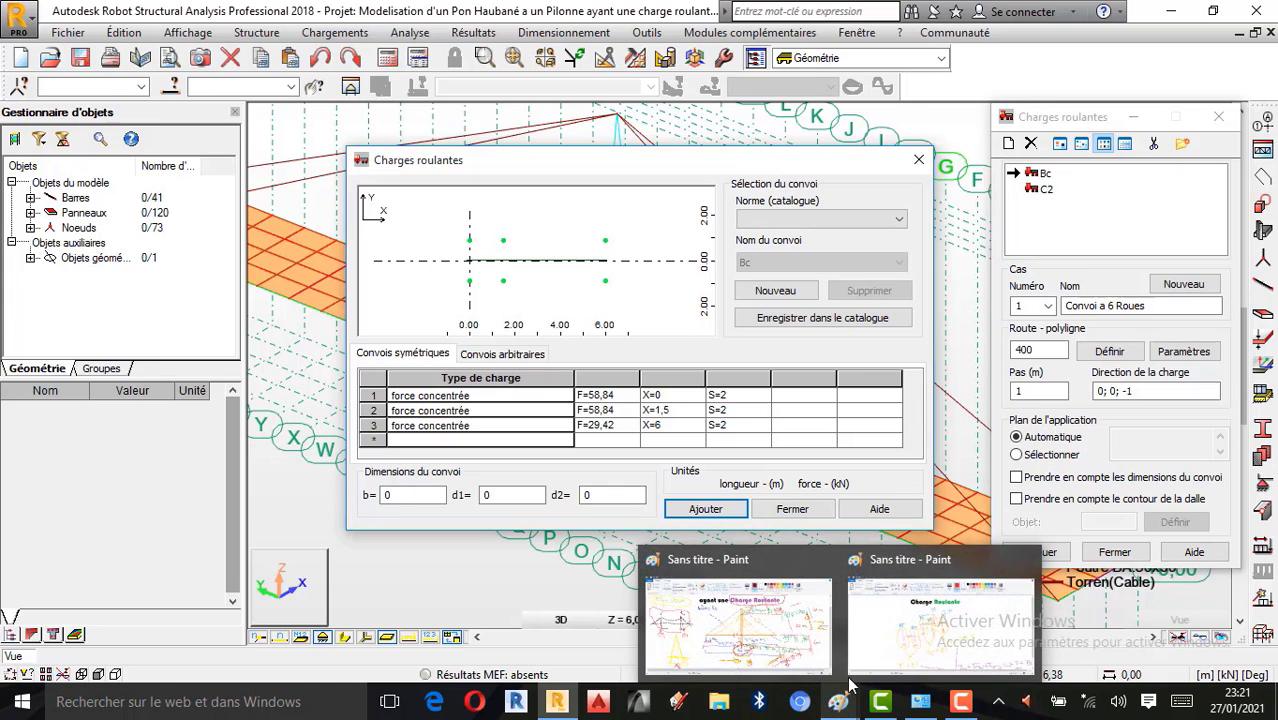
left_click(855, 672)
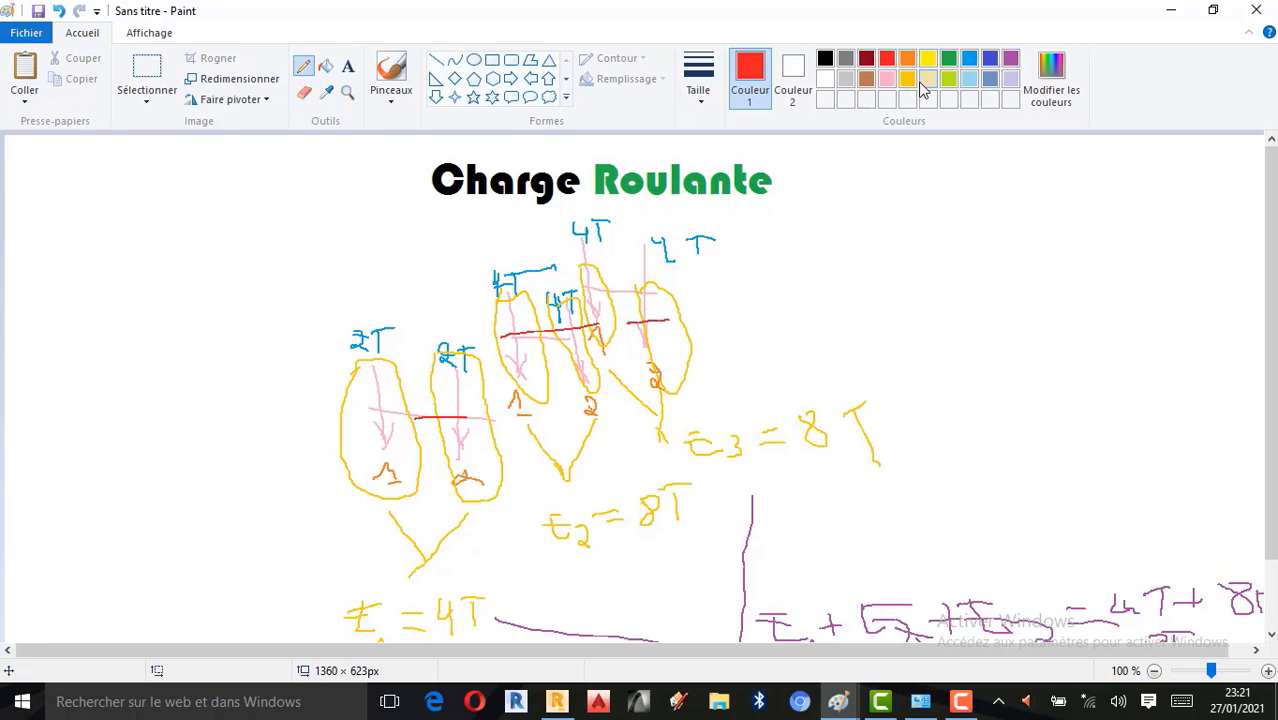
Draw purple spacing lines with end ticks between the three axle groups on the Charge Roulante sketch, and add marks beside them.
left_click(1010, 58)
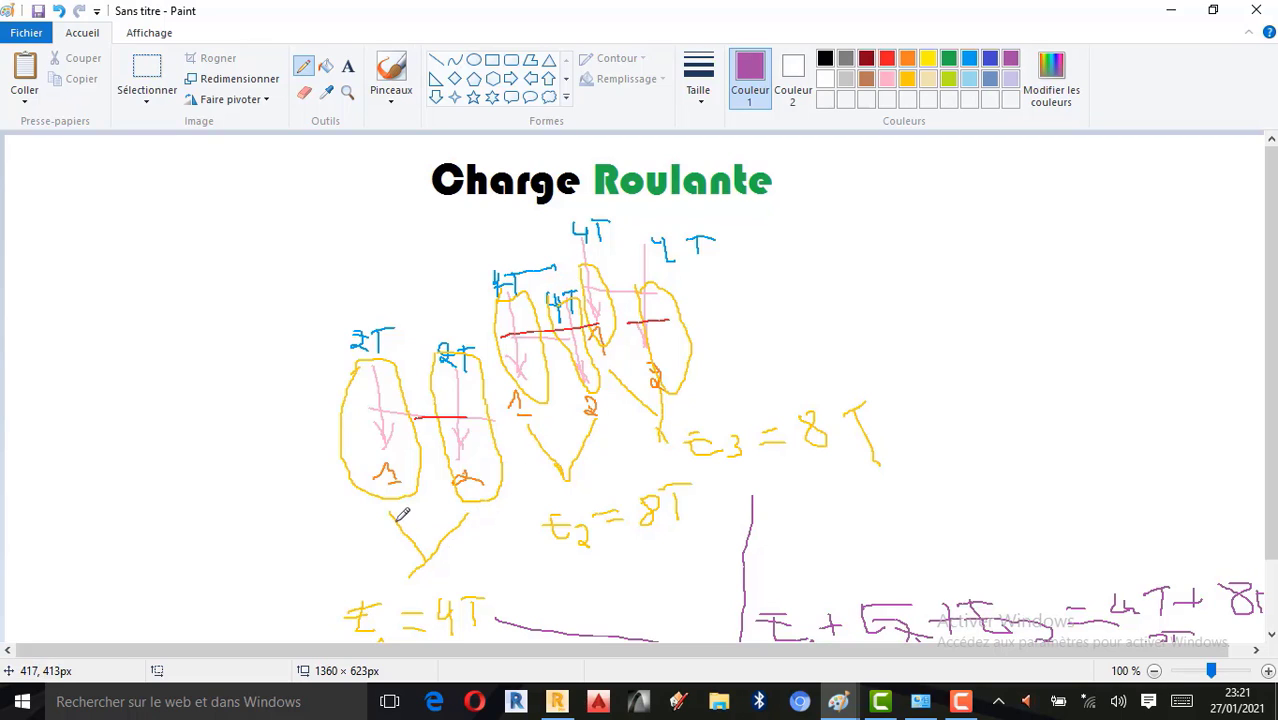
mouse_move(400, 514)
left_mouse_down()
mouse_move(443, 537)
mouse_move(425, 562)
mouse_move(496, 543)
mouse_move(589, 487)
mouse_move(612, 501)
left_mouse_up()
left_click_drag(464, 567, 484, 592)
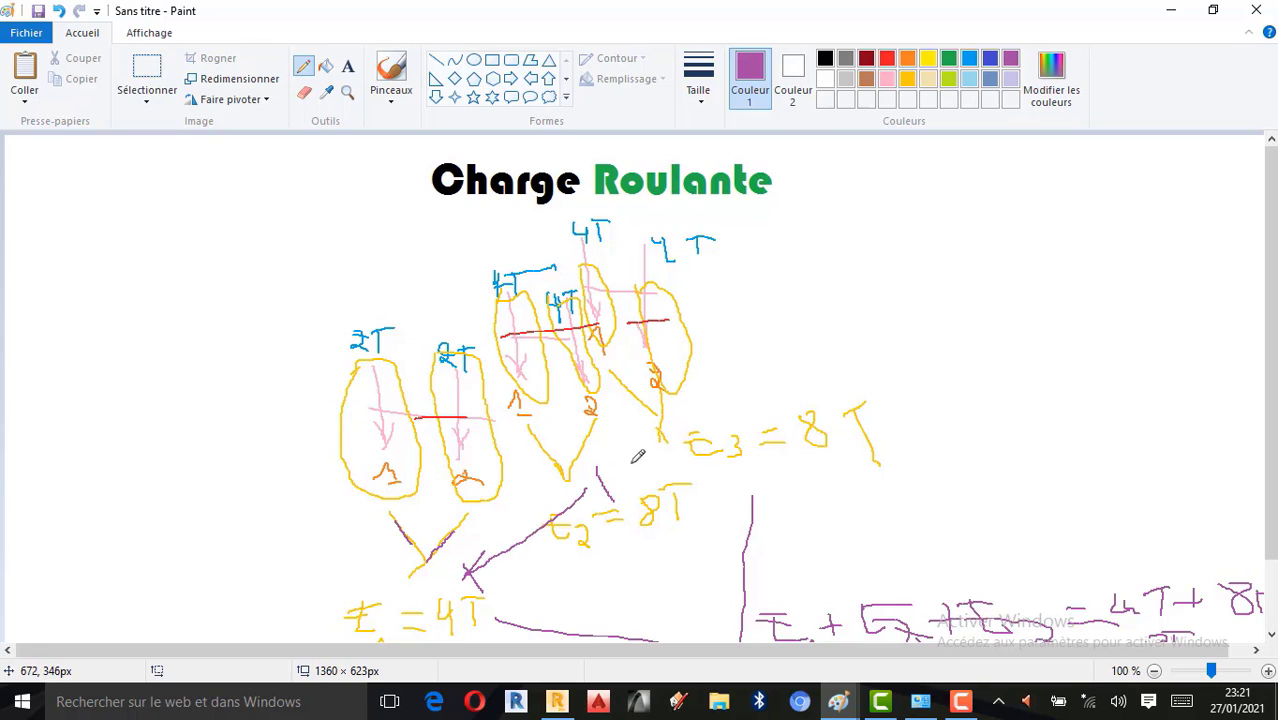
mouse_move(605, 477)
left_mouse_down()
mouse_move(682, 428)
mouse_move(686, 455)
left_mouse_up()
left_click_drag(607, 471, 592, 487)
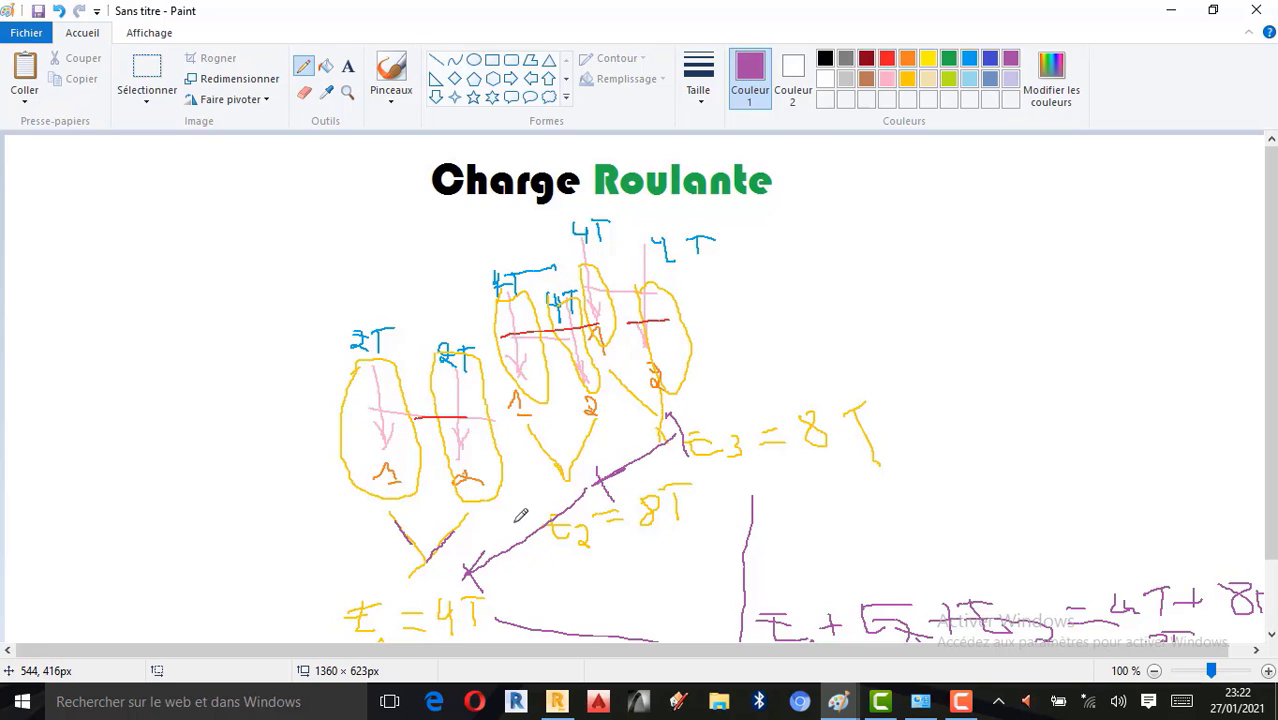
left_click_drag(501, 505, 521, 531)
left_click_drag(611, 430, 613, 465)
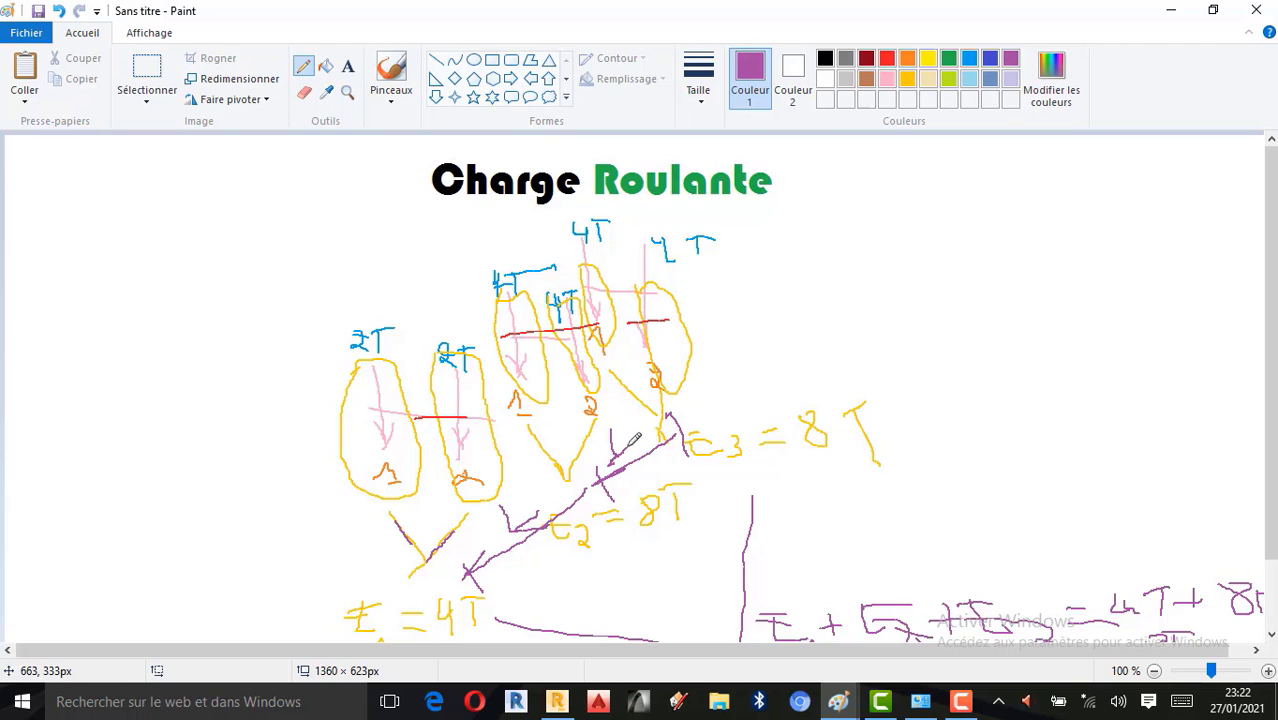
left_click_drag(636, 406, 636, 424)
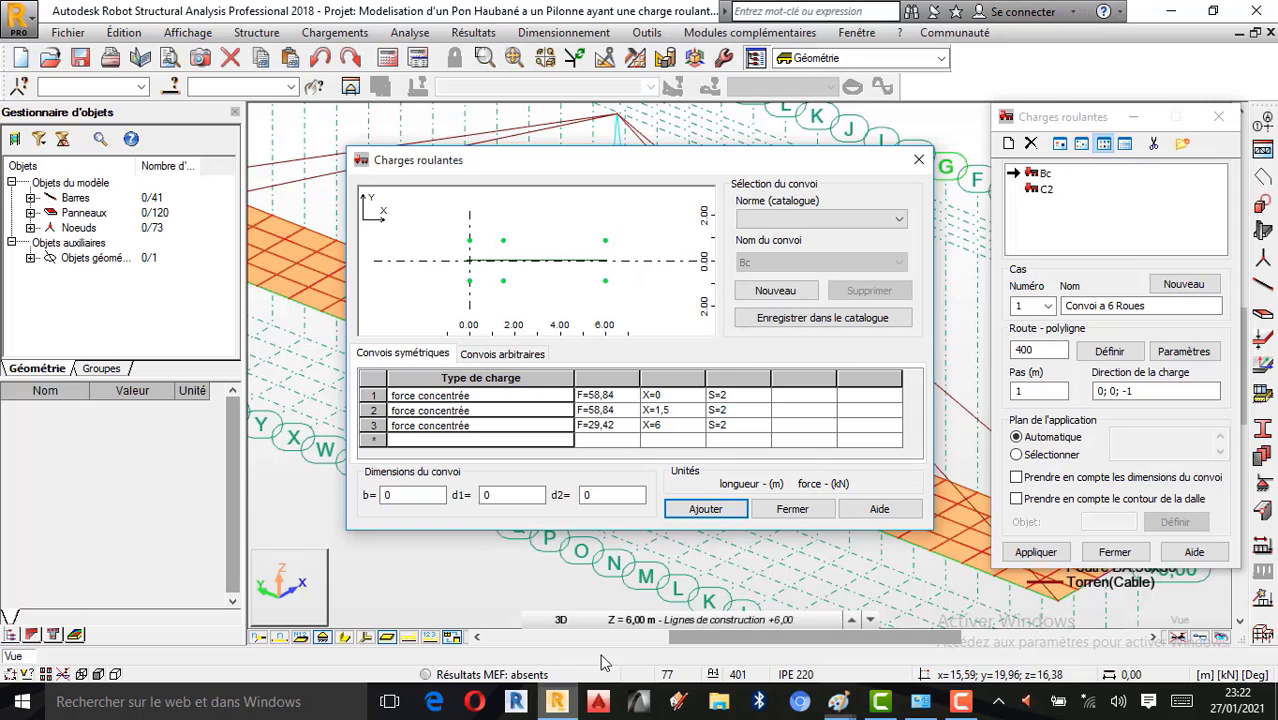
Switch back to Robot Structural Analysis and compare the C2 convoy's load definition with the Charge Roulante sketch in Paint.
left_click(557, 701)
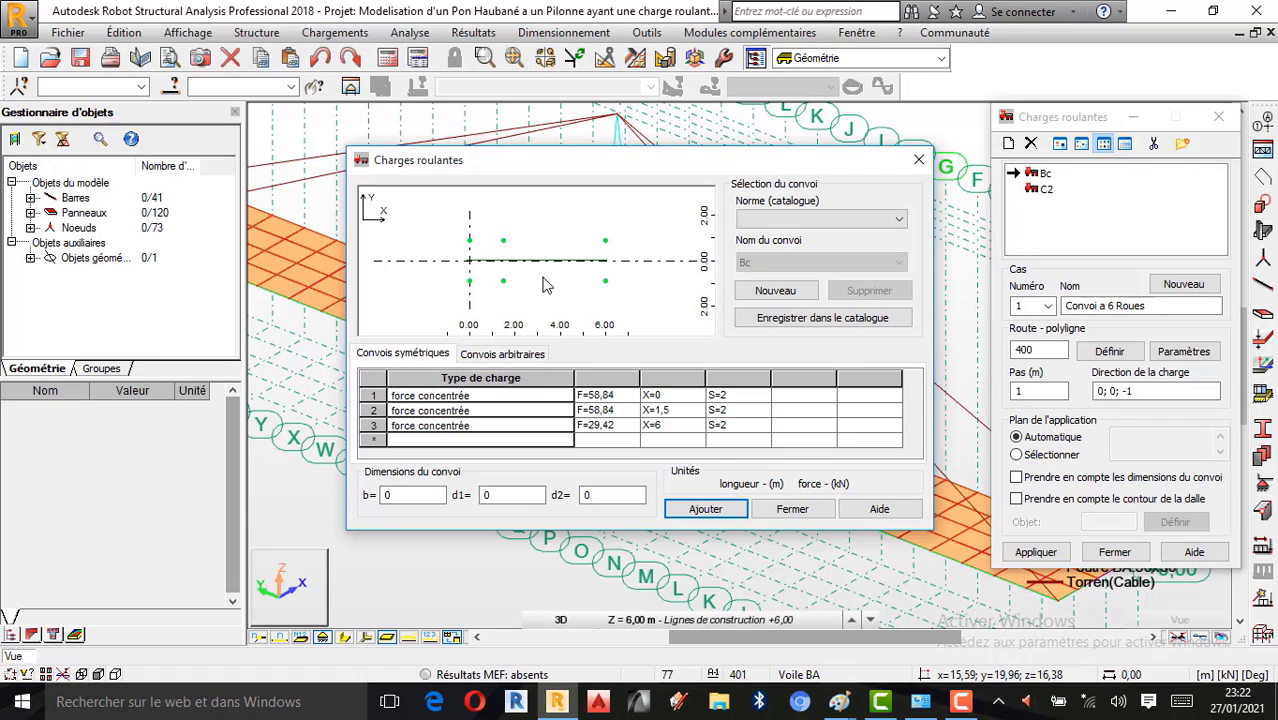
left_click(917, 161)
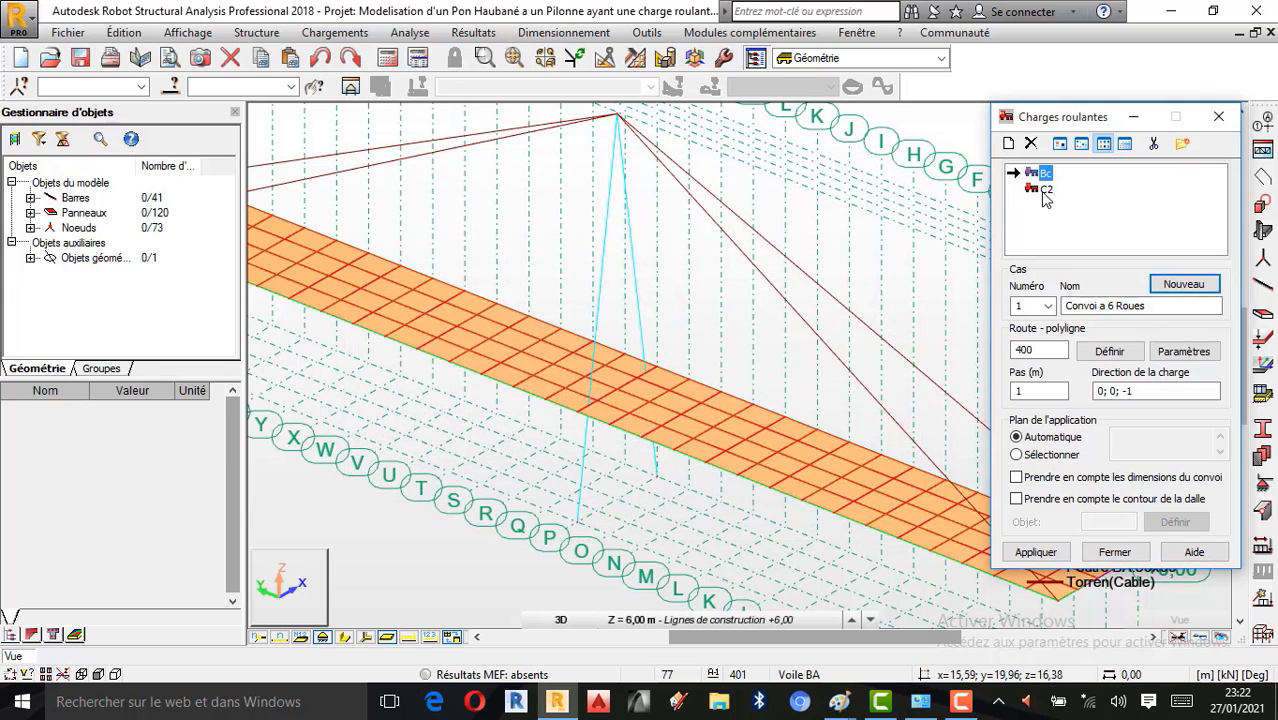
double_click(1040, 190)
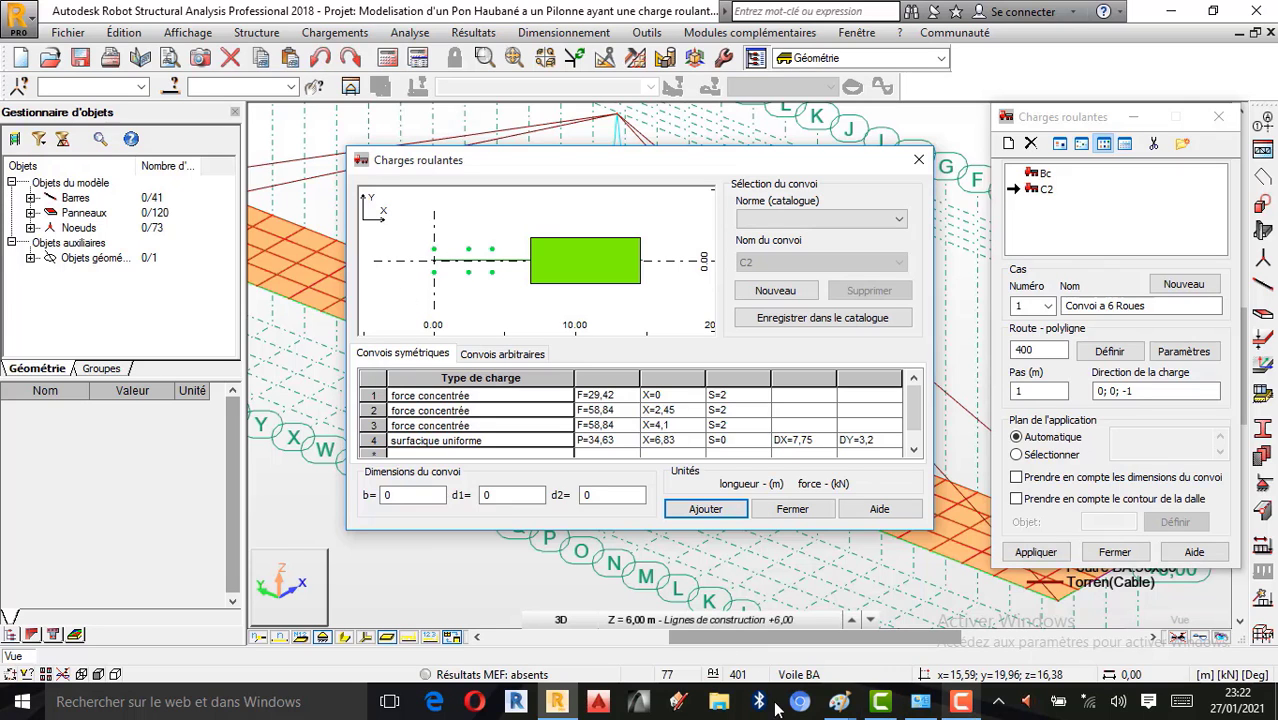
left_click(903, 625)
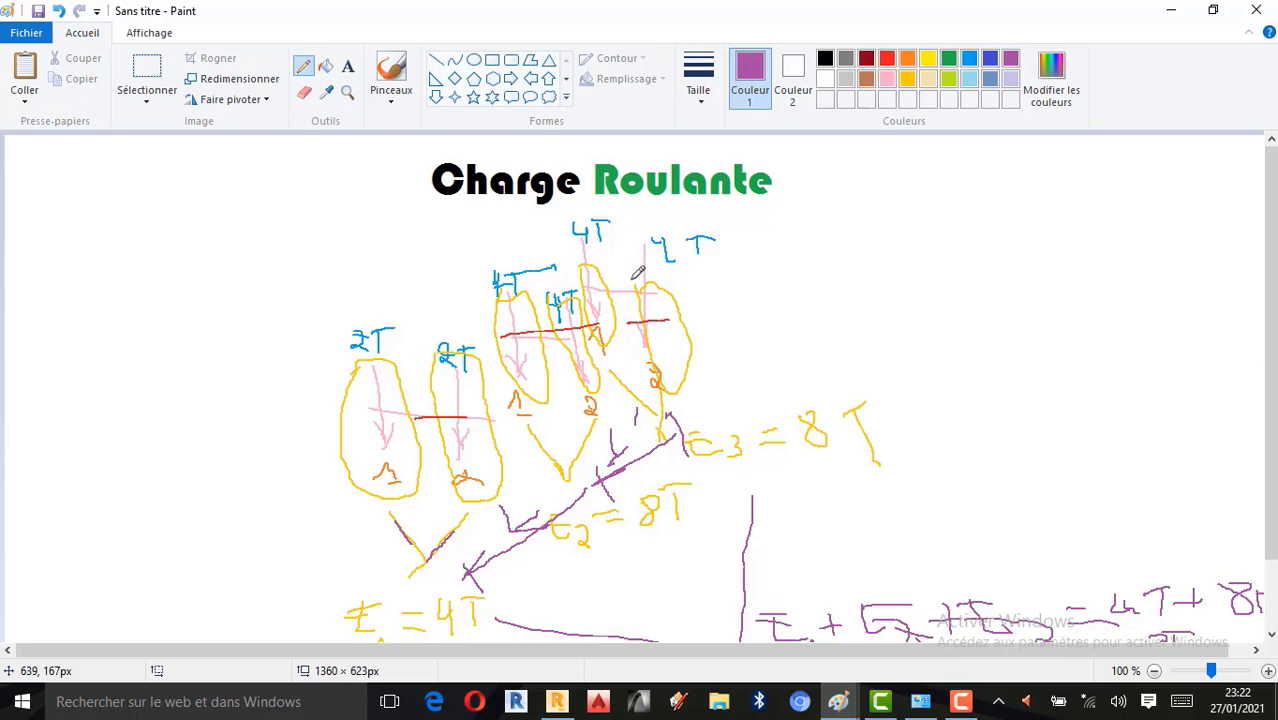
left_click(1171, 10)
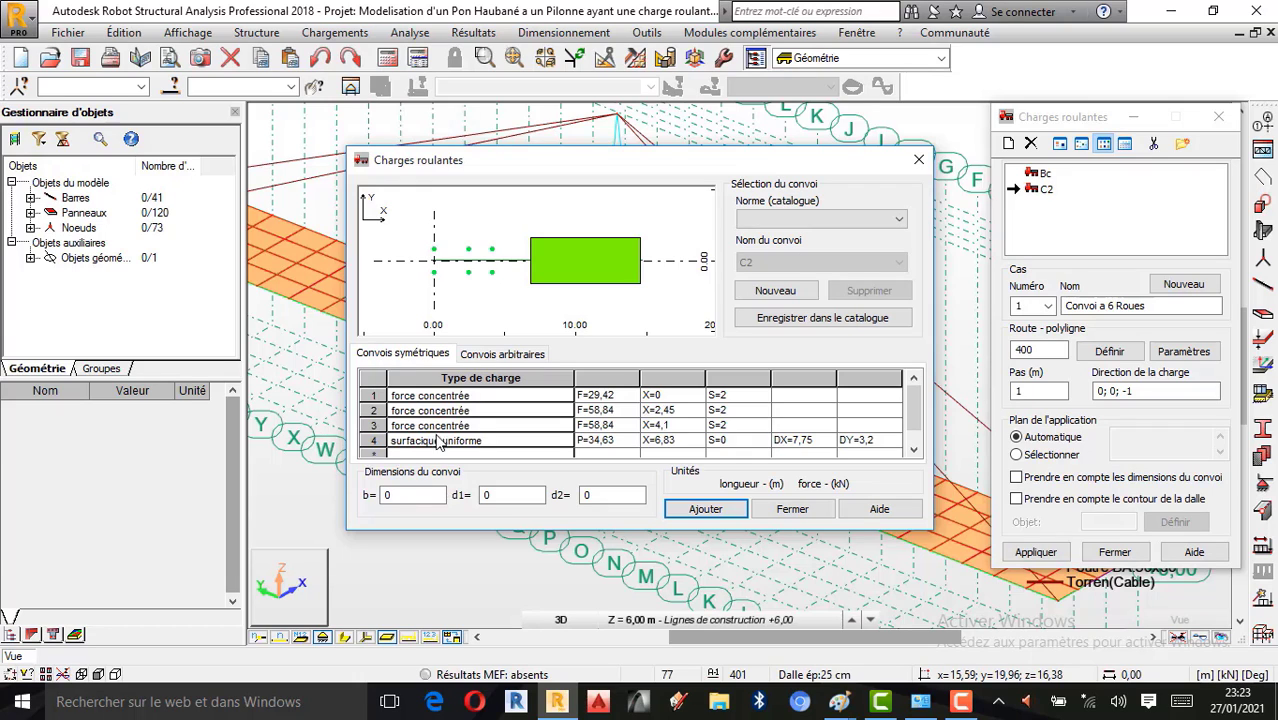
Try removing the uniform surface load (surfacique uniforme) from the C2 convoy, and leave its definition without adding it.
left_click(369, 440)
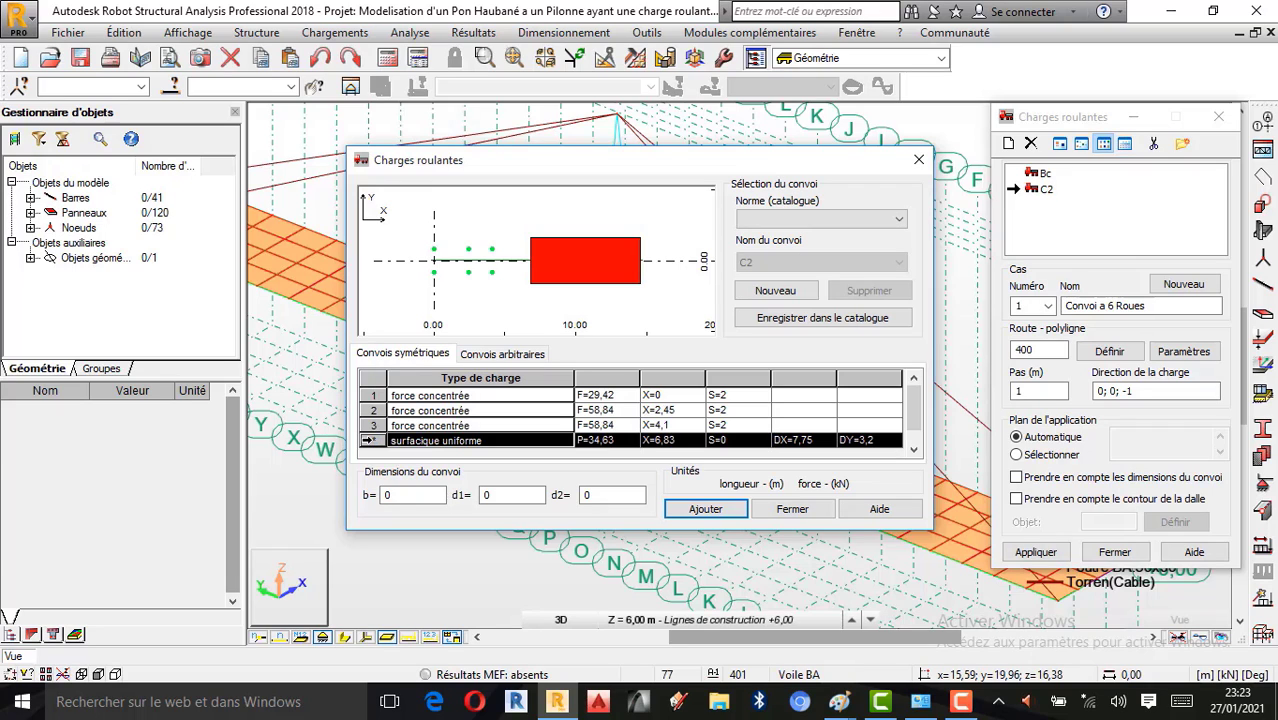
key("Delete")
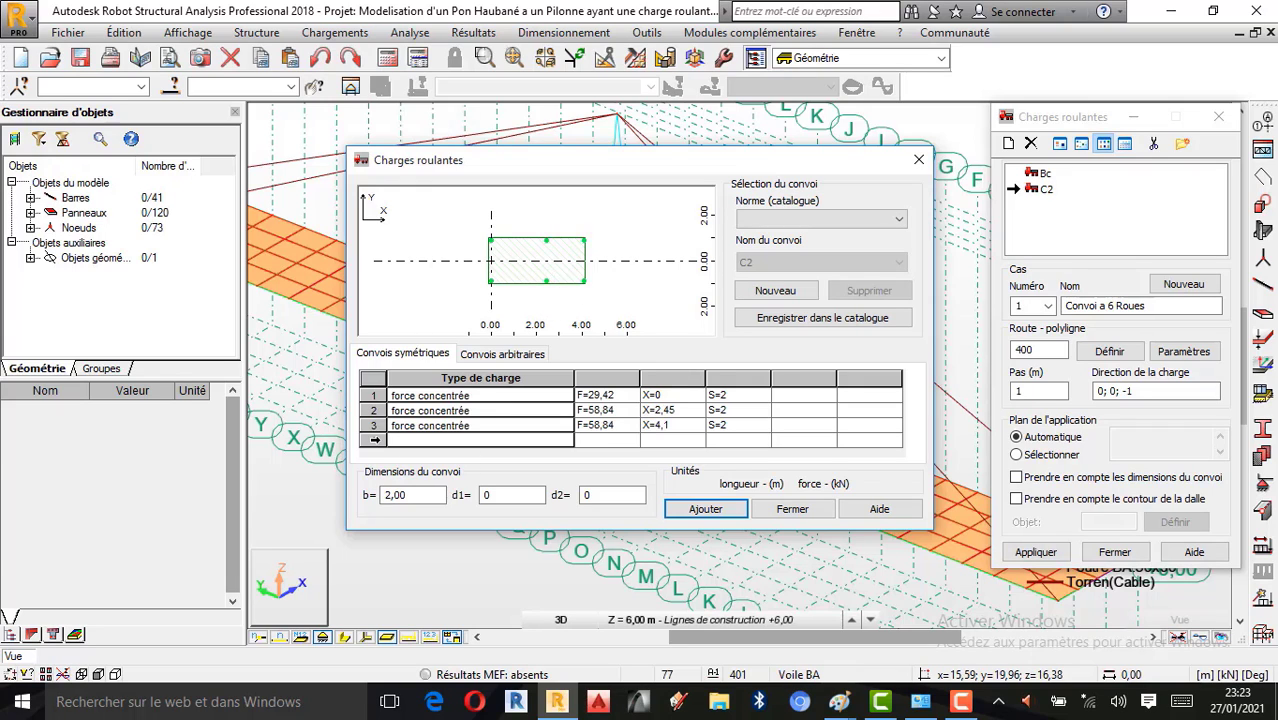
left_click(373, 440)
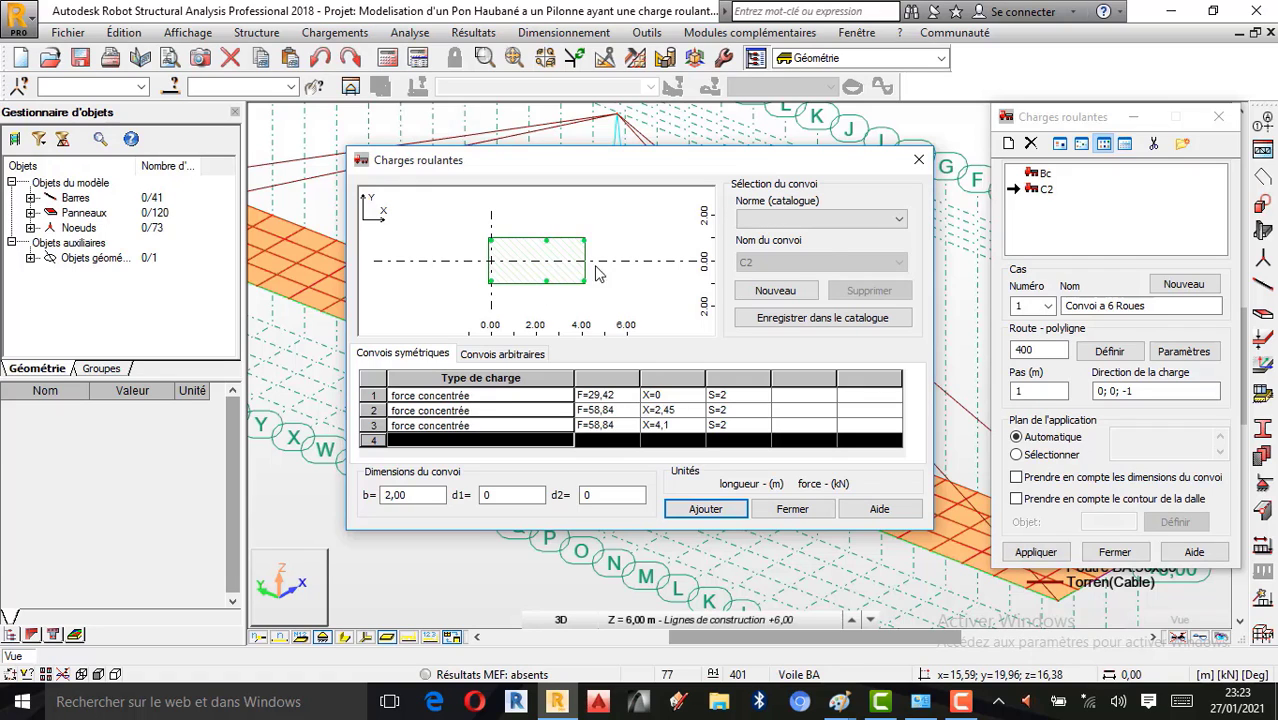
left_click(880, 220)
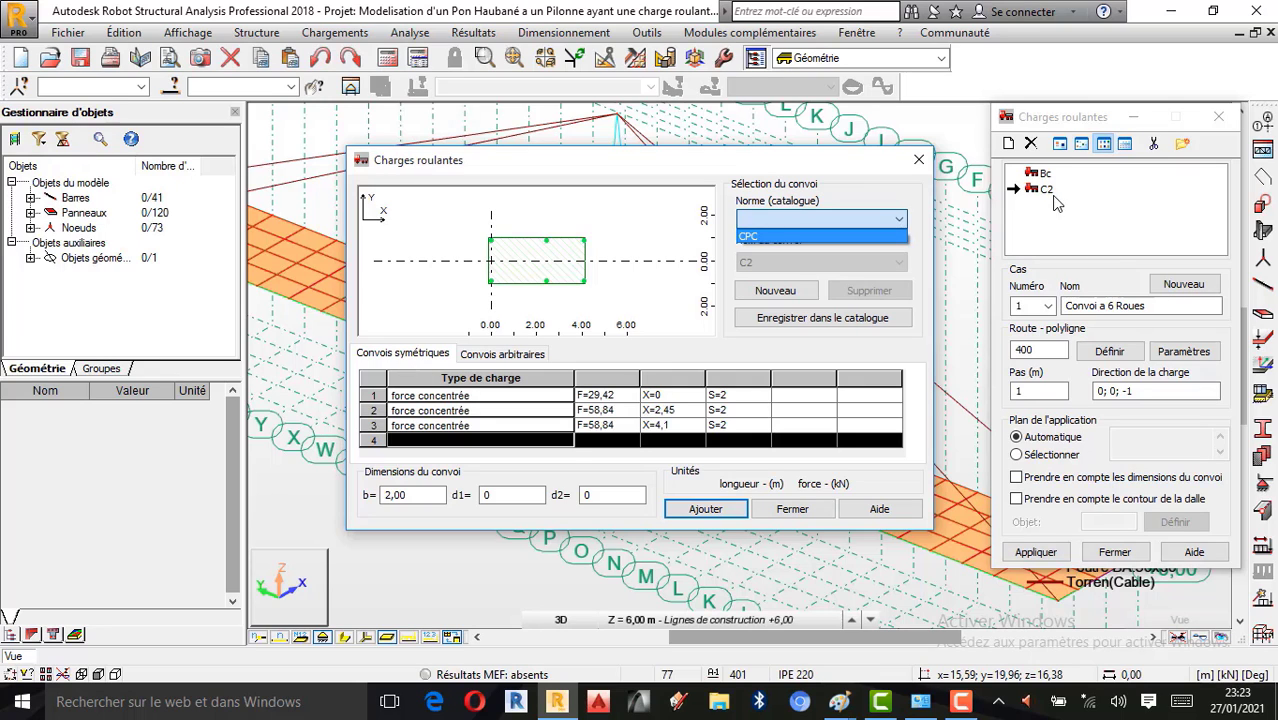
left_click(926, 167)
left_click(920, 161)
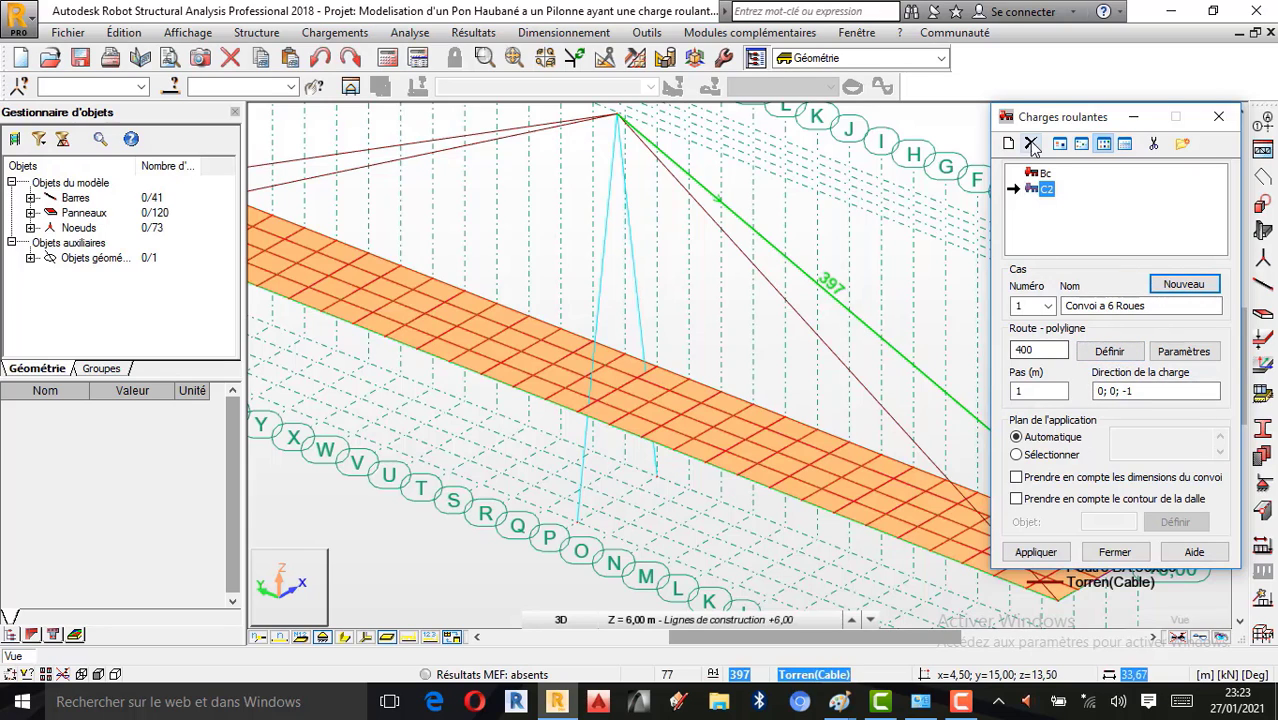
Start a new convoy definition and choose CPC as its standard catalogue.
left_click(1101, 211)
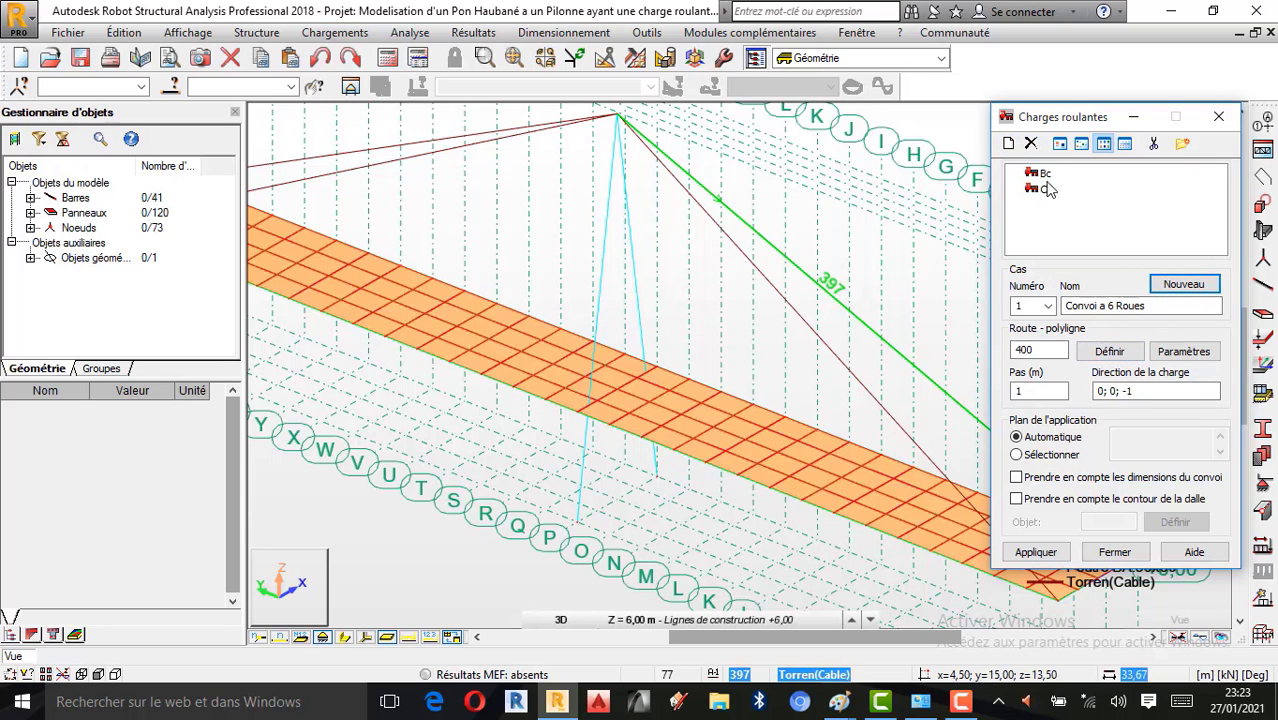
left_click(1009, 144)
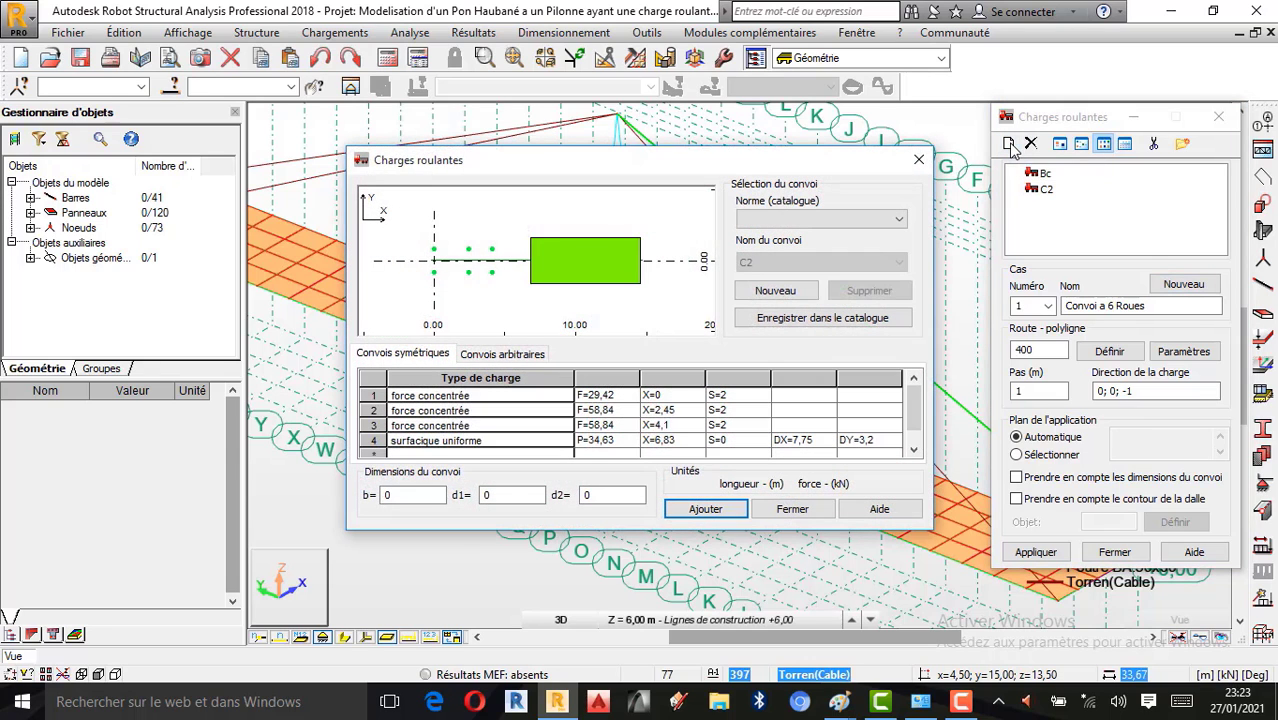
left_click_drag(616, 172, 367, 158)
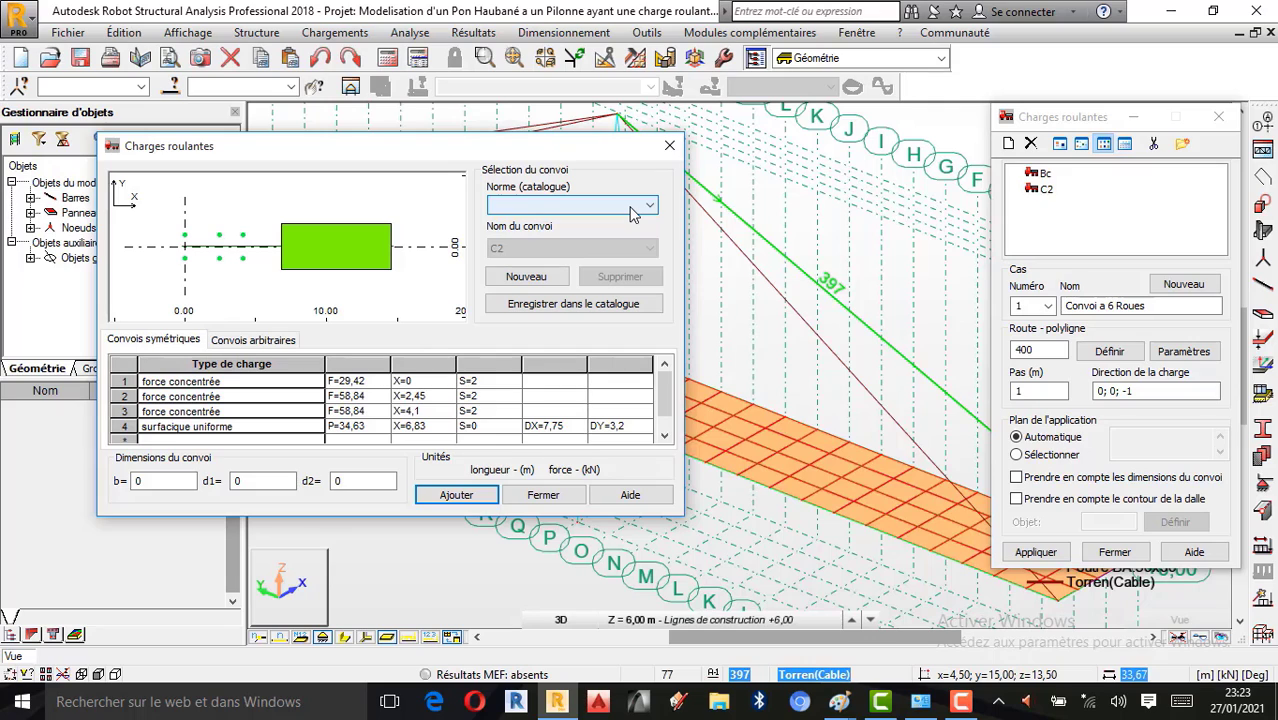
left_click(631, 206)
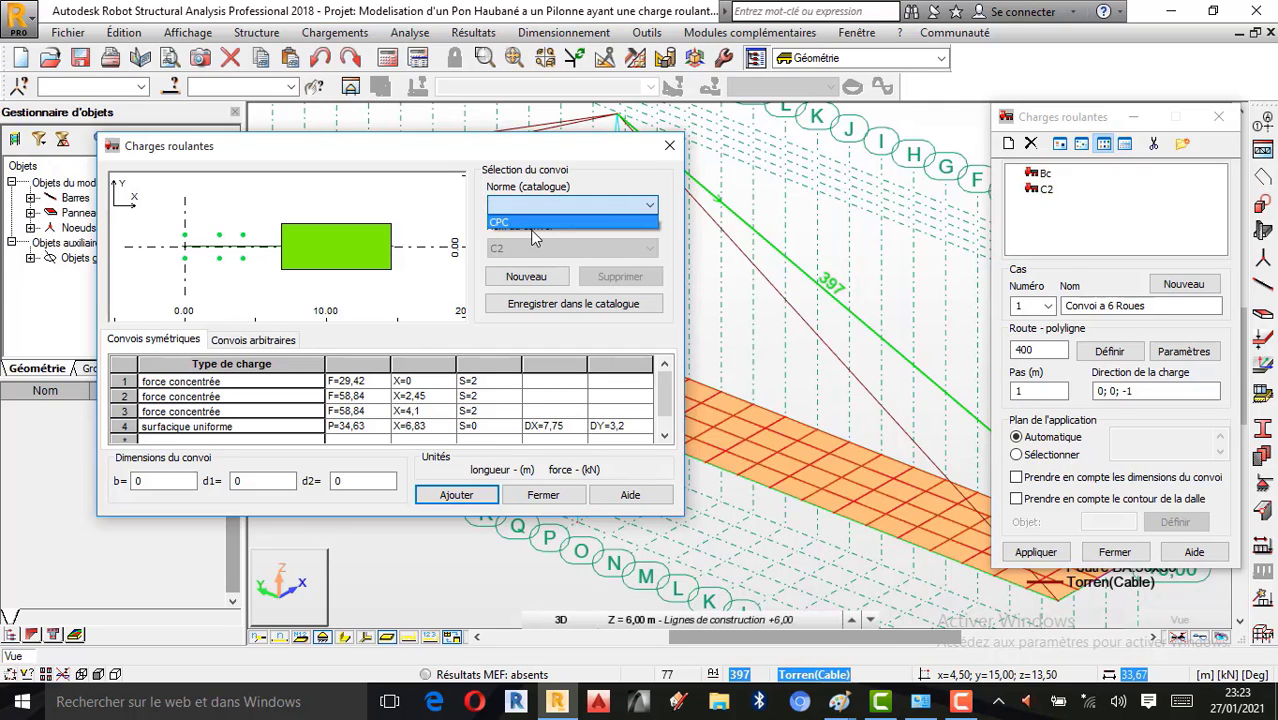
left_click(575, 221)
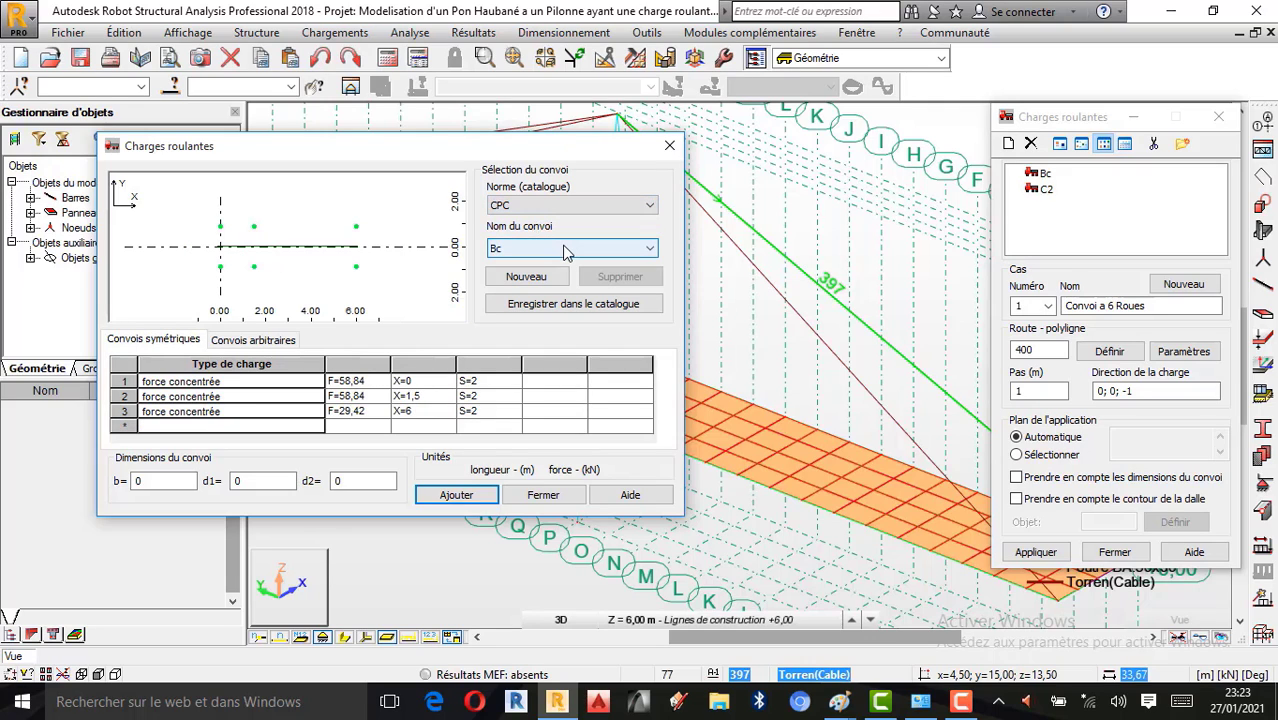
Examine the load definitions of the Bt, Br, Bc, C2 and D.2F.1 convoys in the CPC catalogue.
left_click(585, 247)
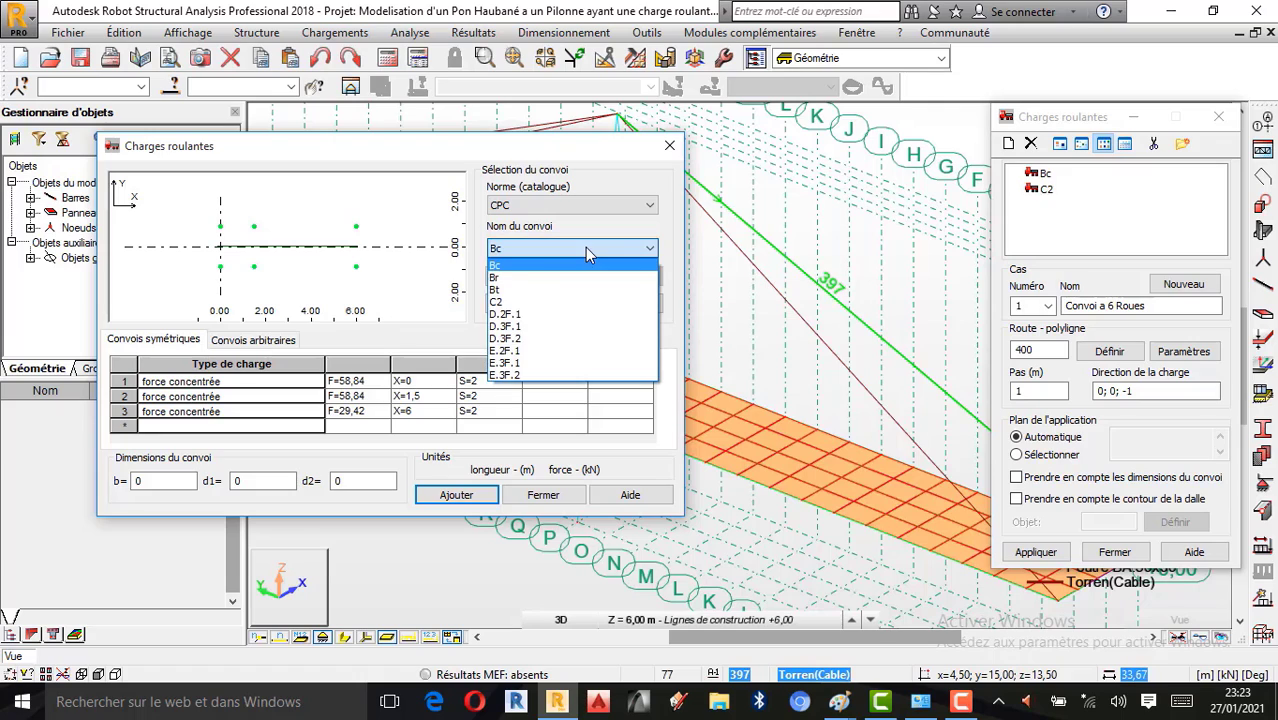
left_click(520, 288)
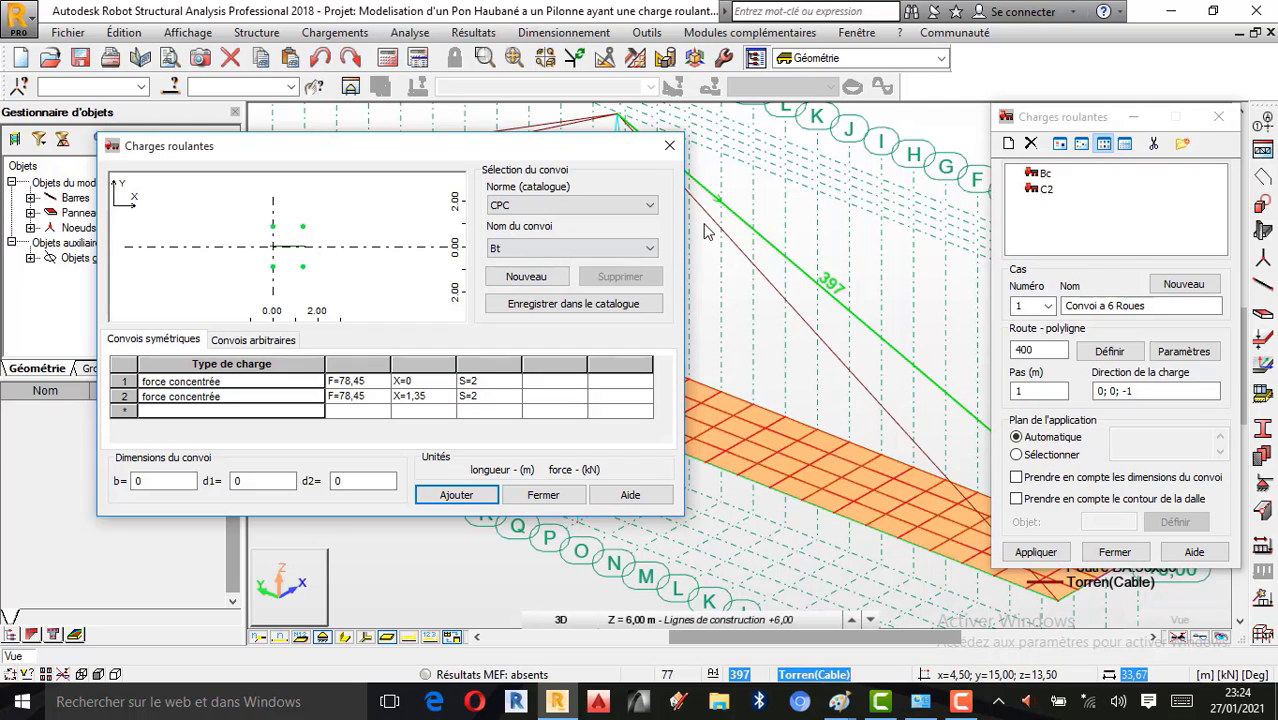
left_click(645, 248)
left_click(511, 278)
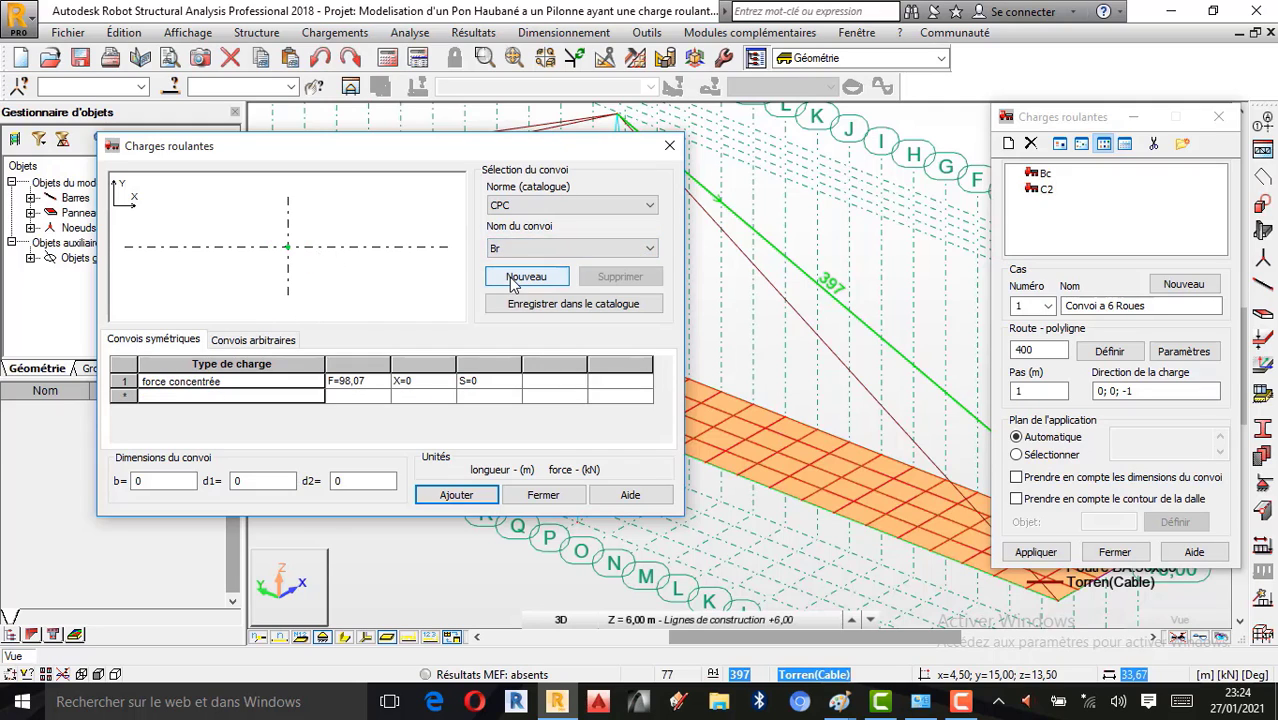
left_click(560, 248)
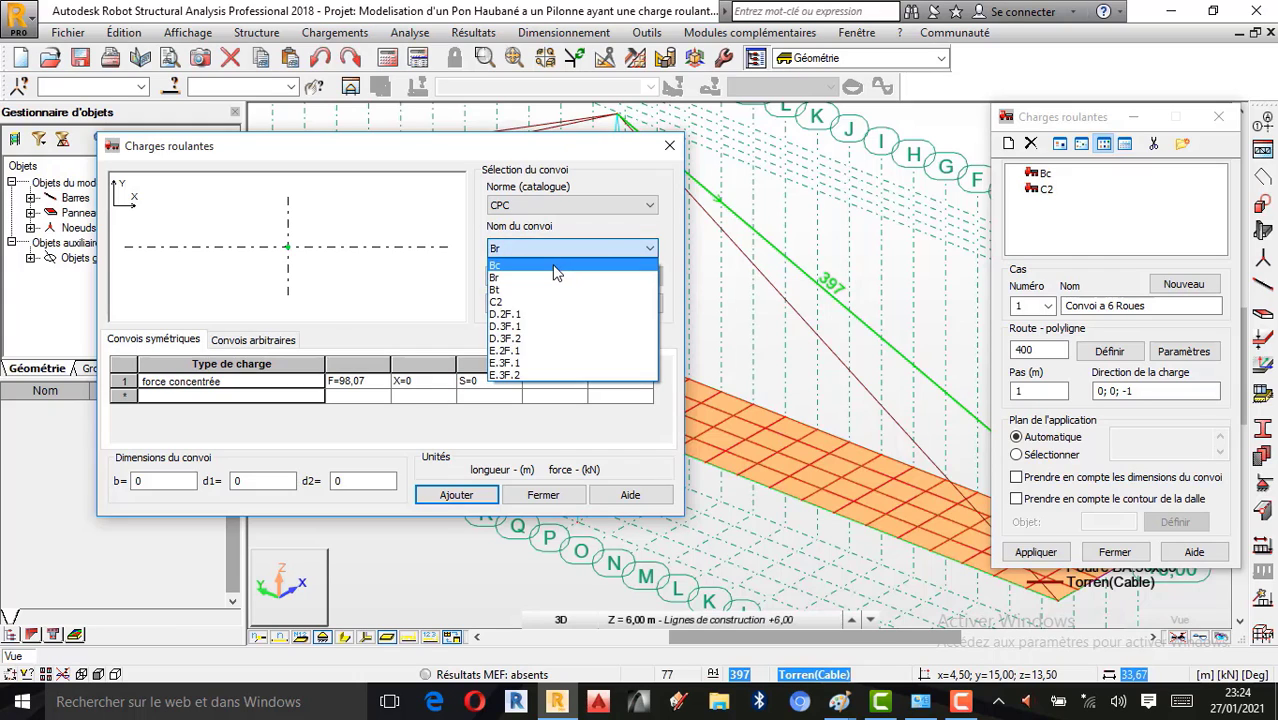
left_click(555, 266)
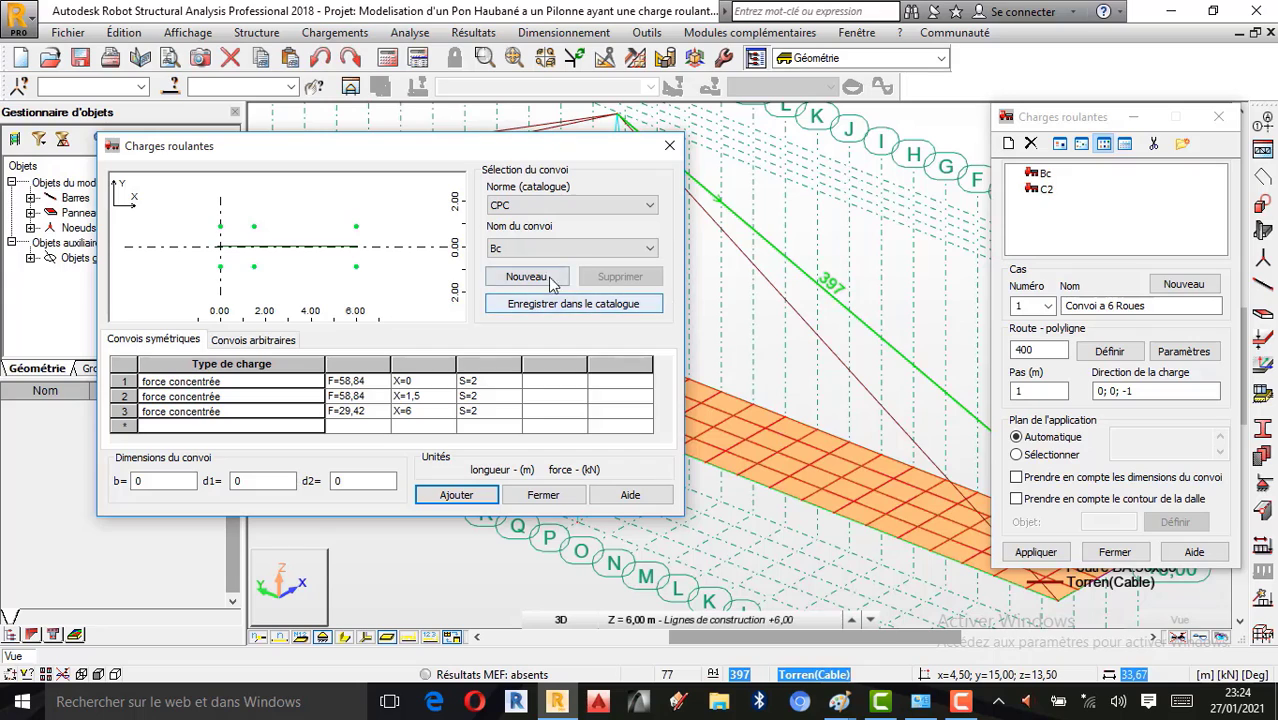
left_click(588, 250)
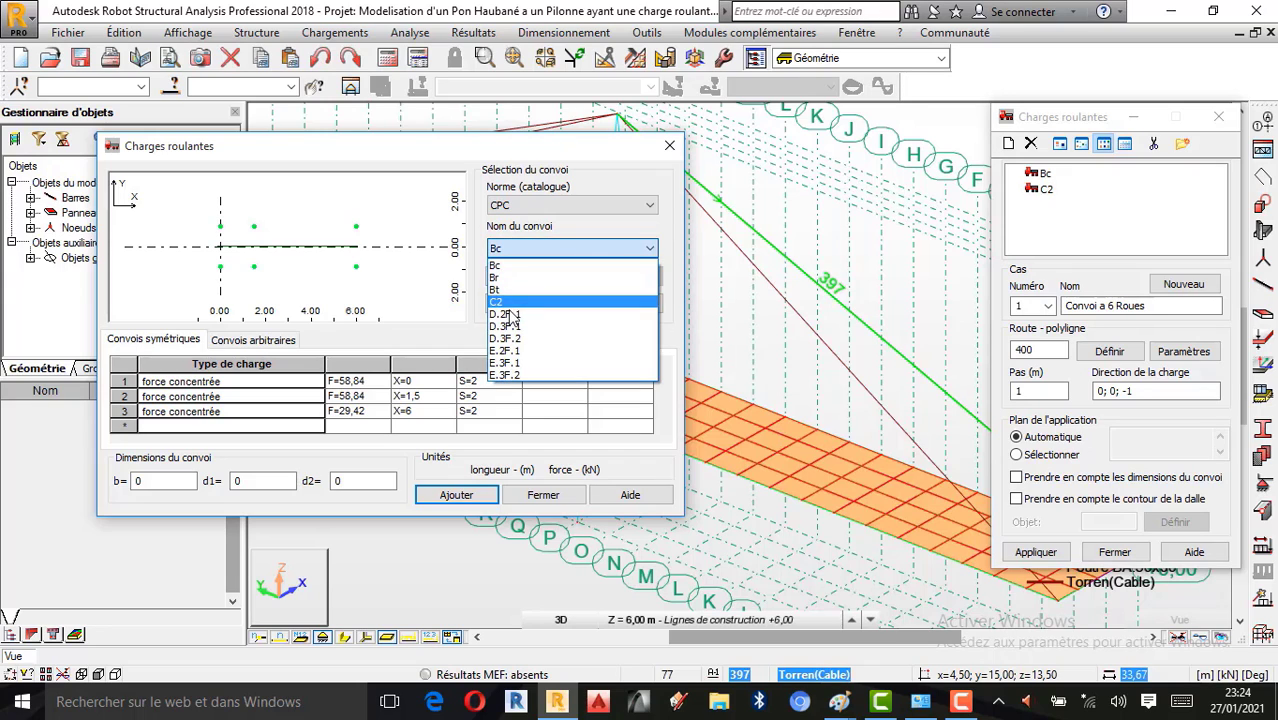
left_click(506, 304)
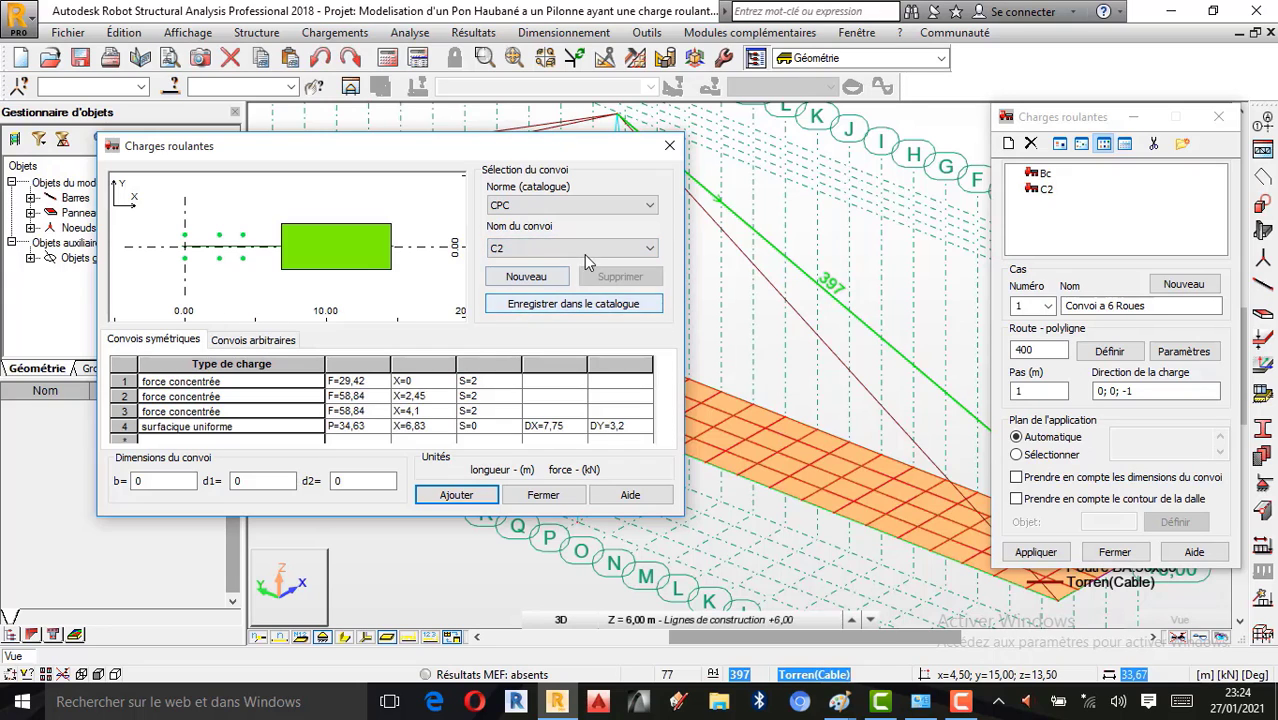
left_click(594, 249)
left_click(505, 314)
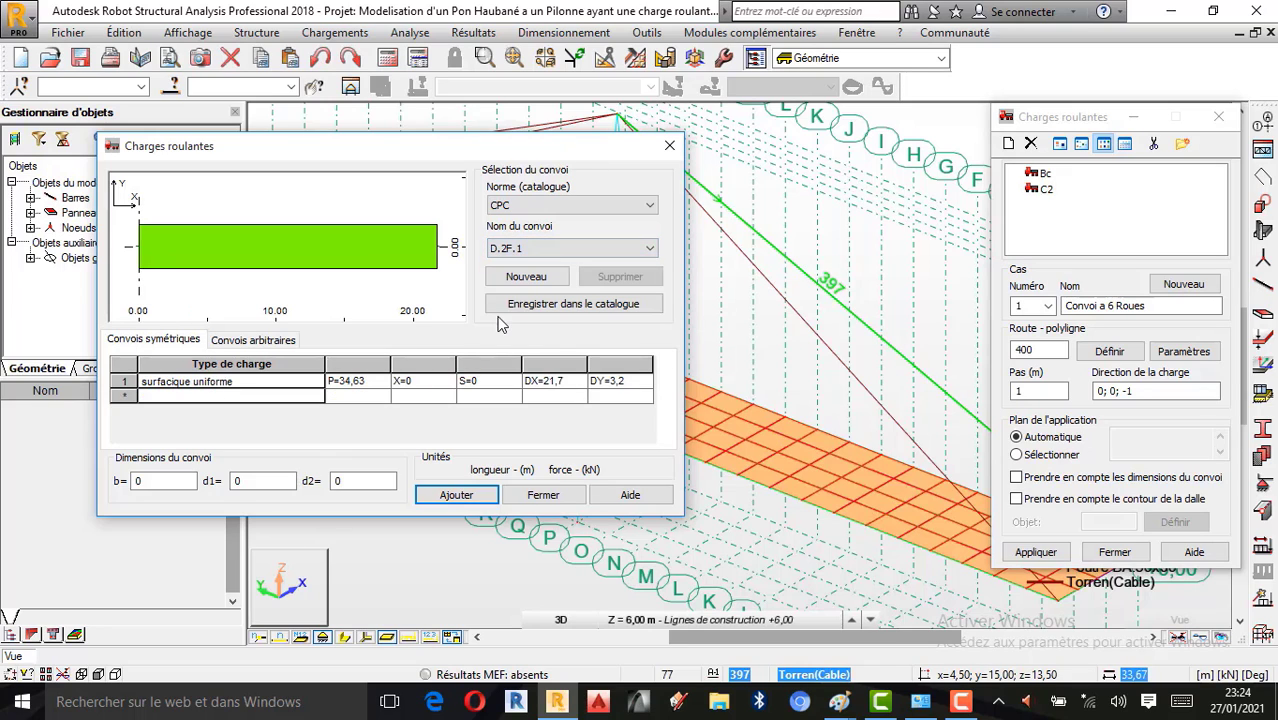
left_click(545, 249)
left_click(523, 314)
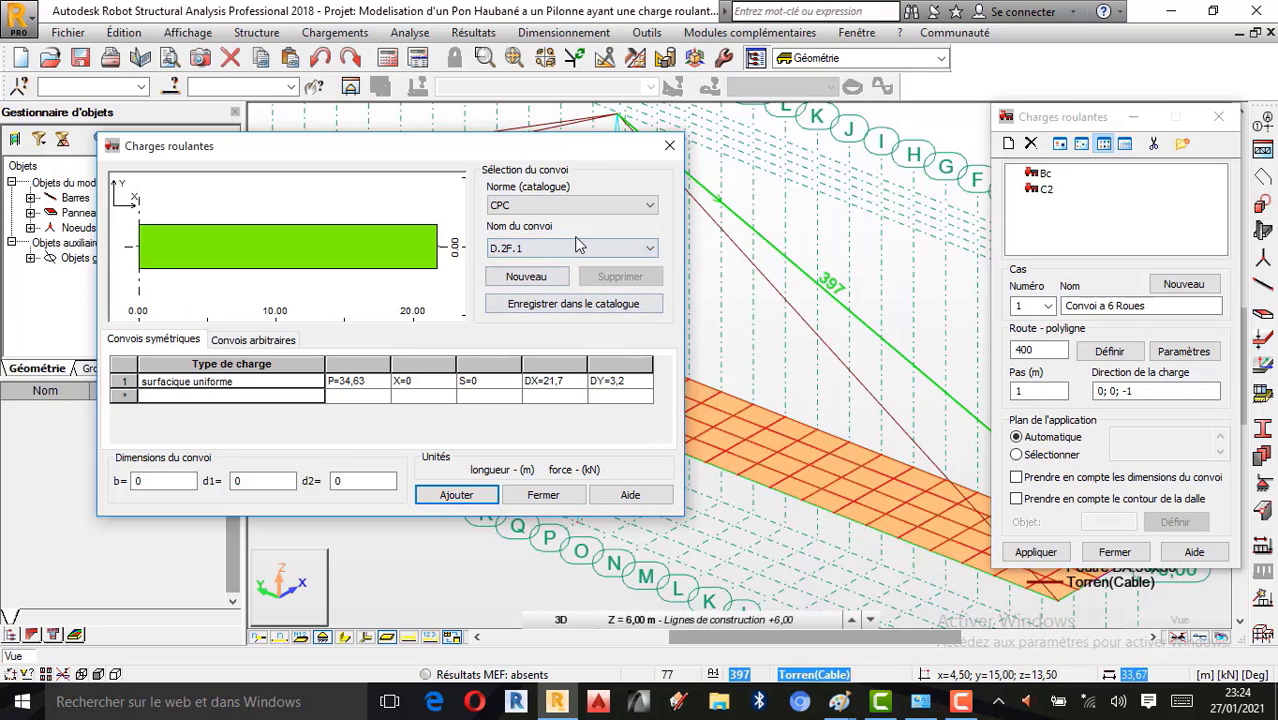
Try the Bc convoy from the CPC catalogue with a width b of 3, check it against the Paint sketch, and leave without adding it.
left_click(567, 250)
left_click(533, 265)
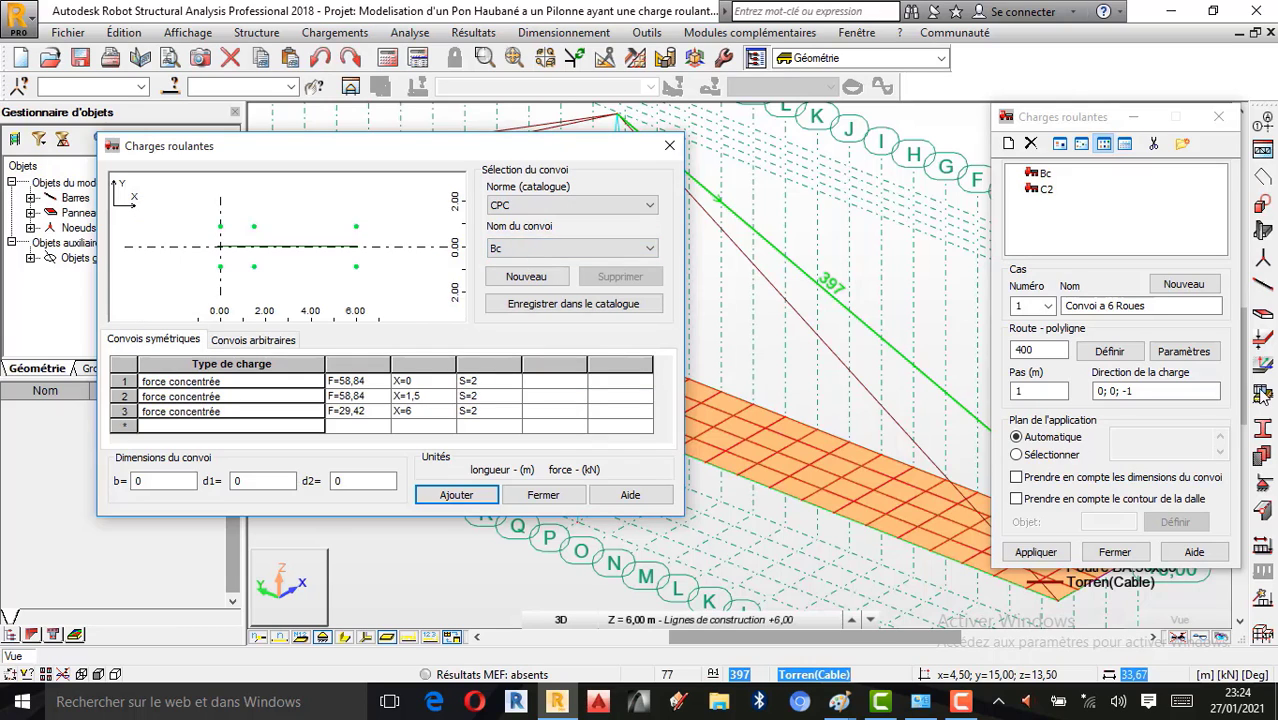
left_click(968, 705)
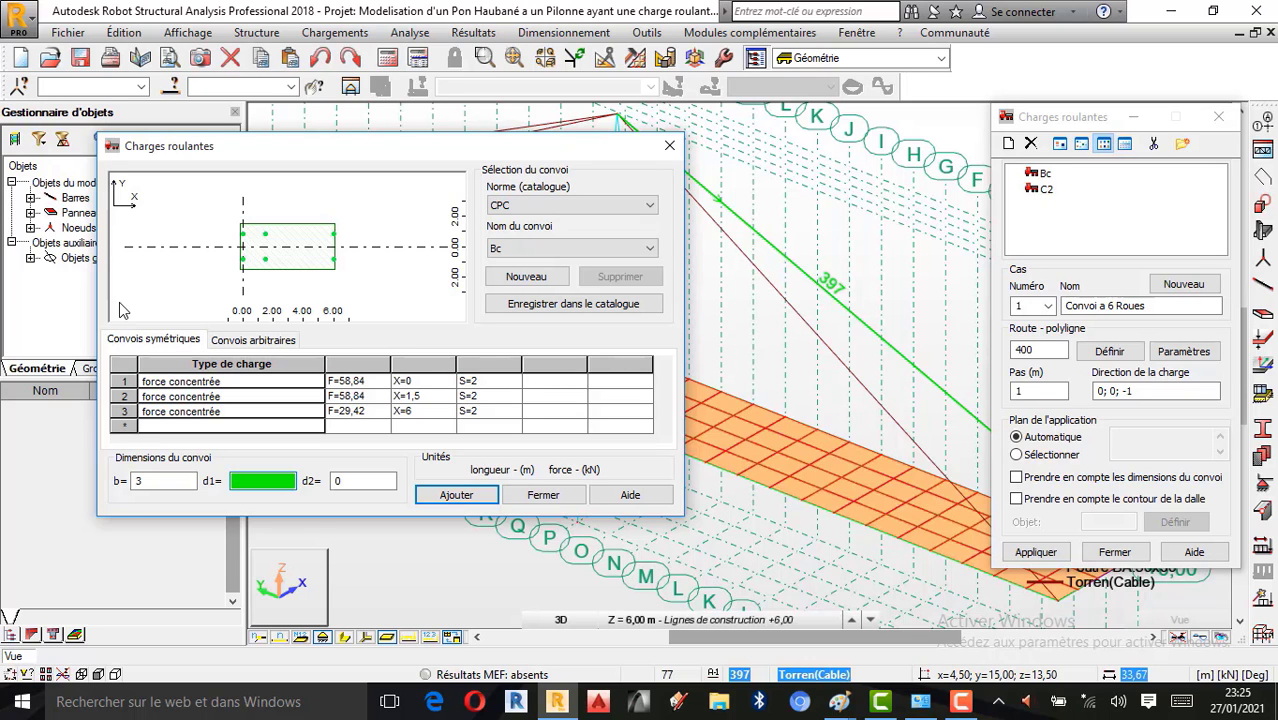
left_click(846, 714)
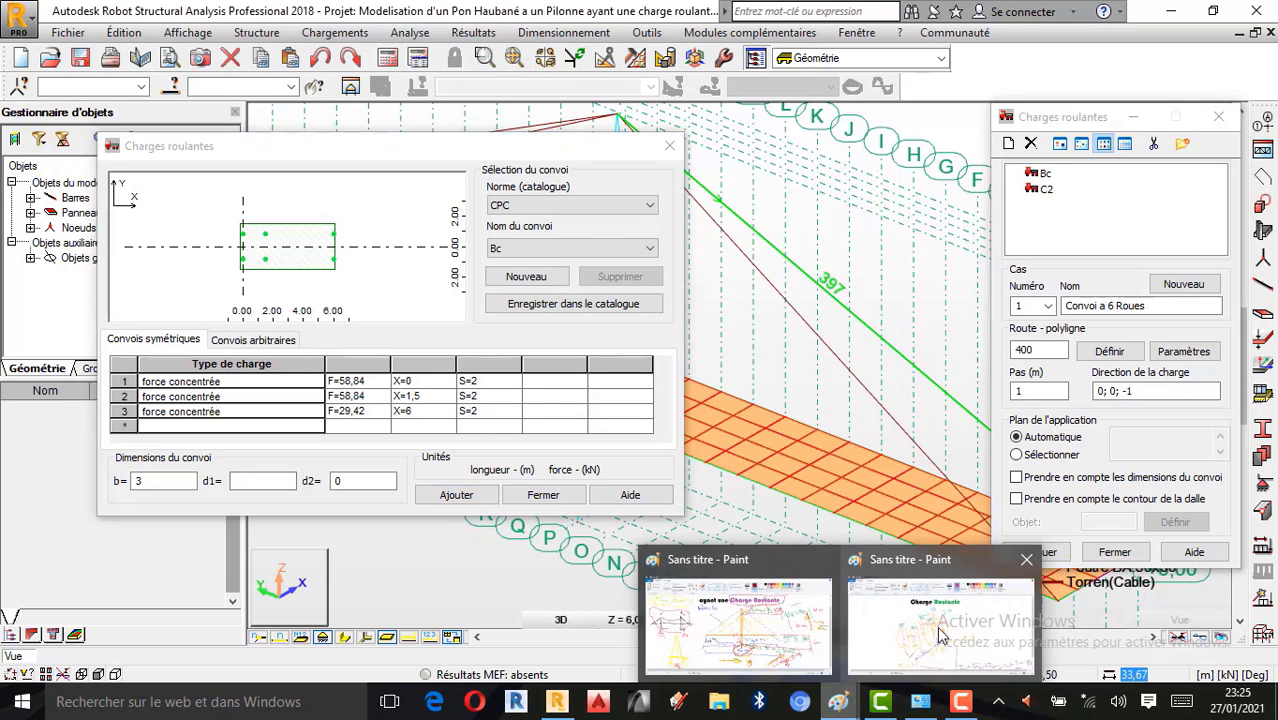
left_click(800, 595)
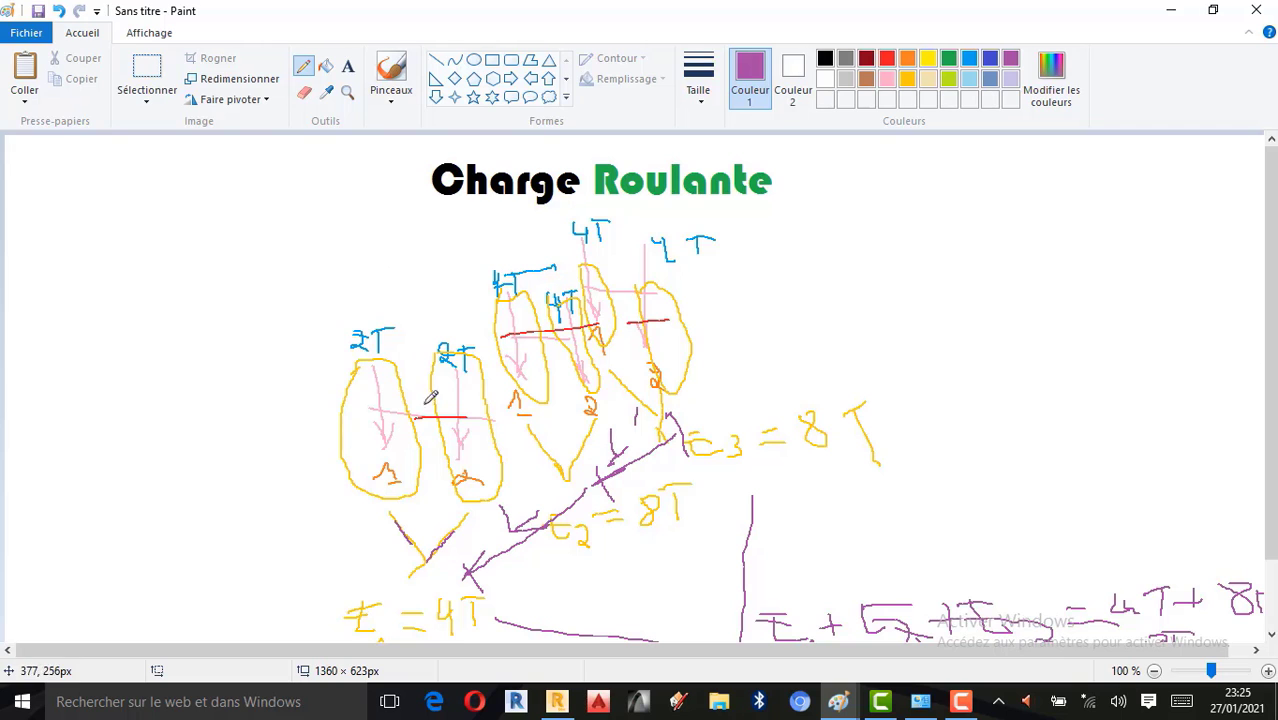
left_click(1171, 10)
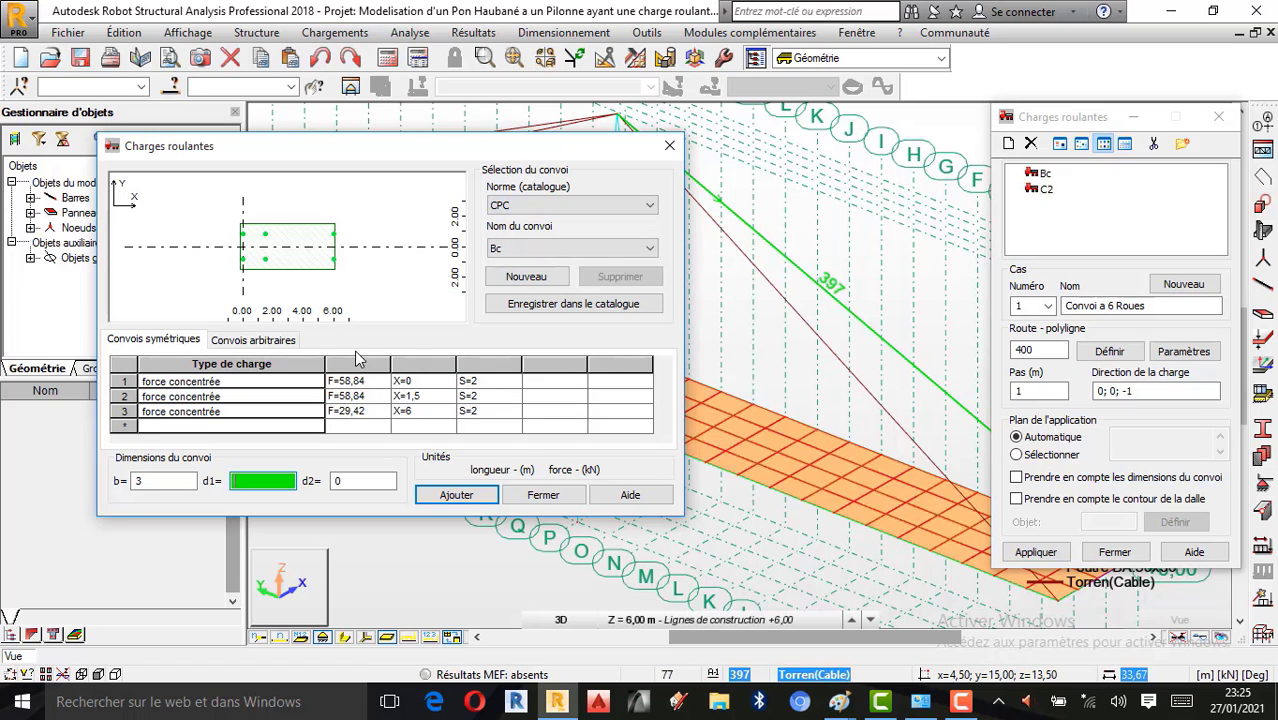
left_click(670, 146)
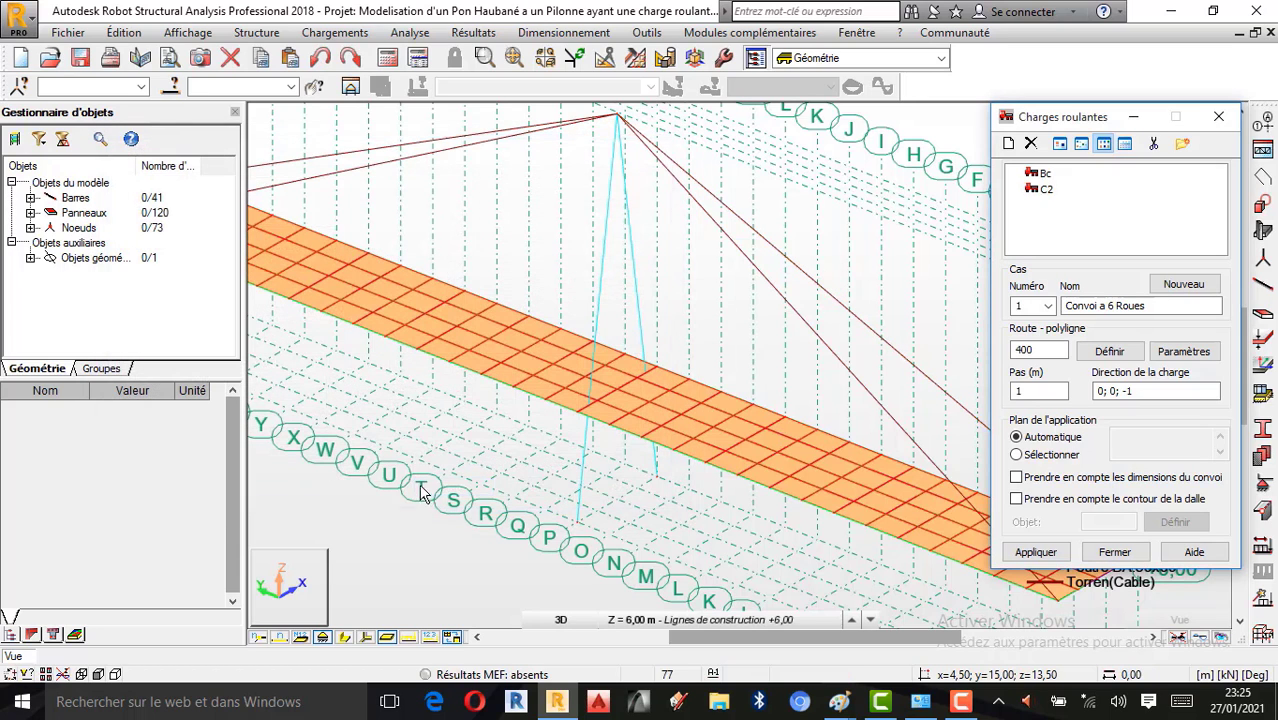
Reopen the C2 convoy's definition and try removing its uniform surface load (surfacique uniforme).
left_click(1046, 191)
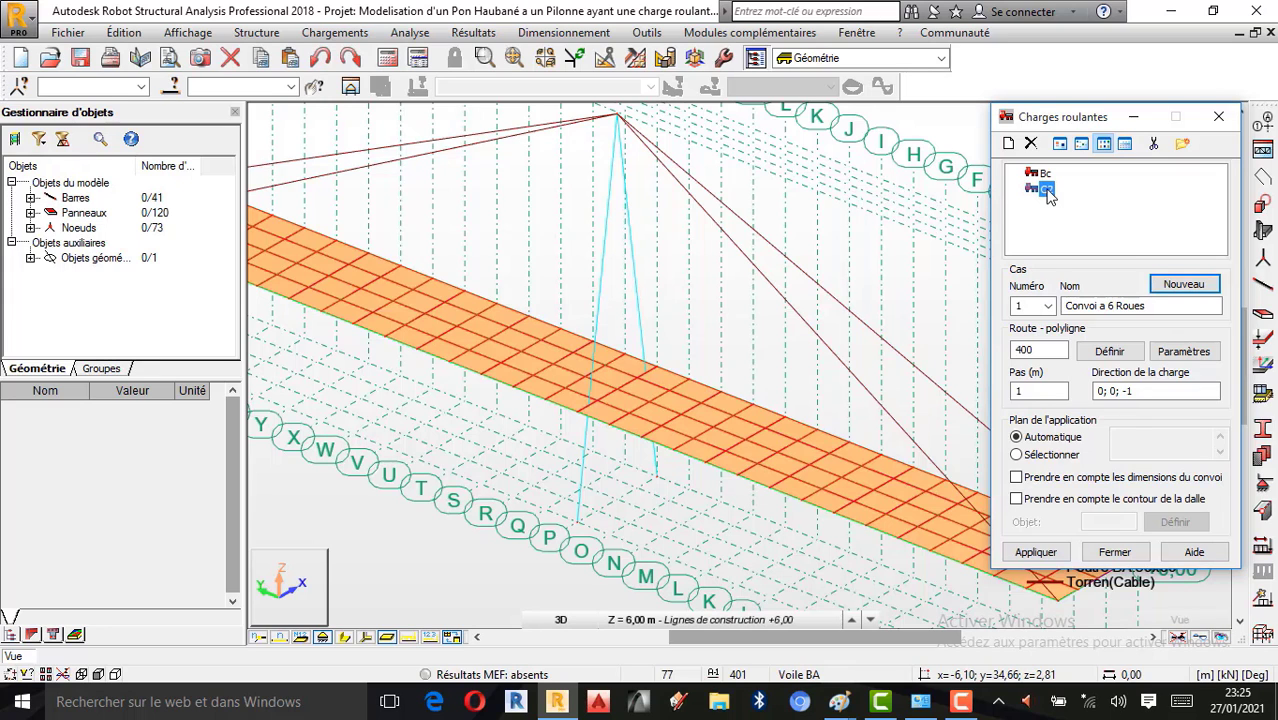
double_click(1046, 191)
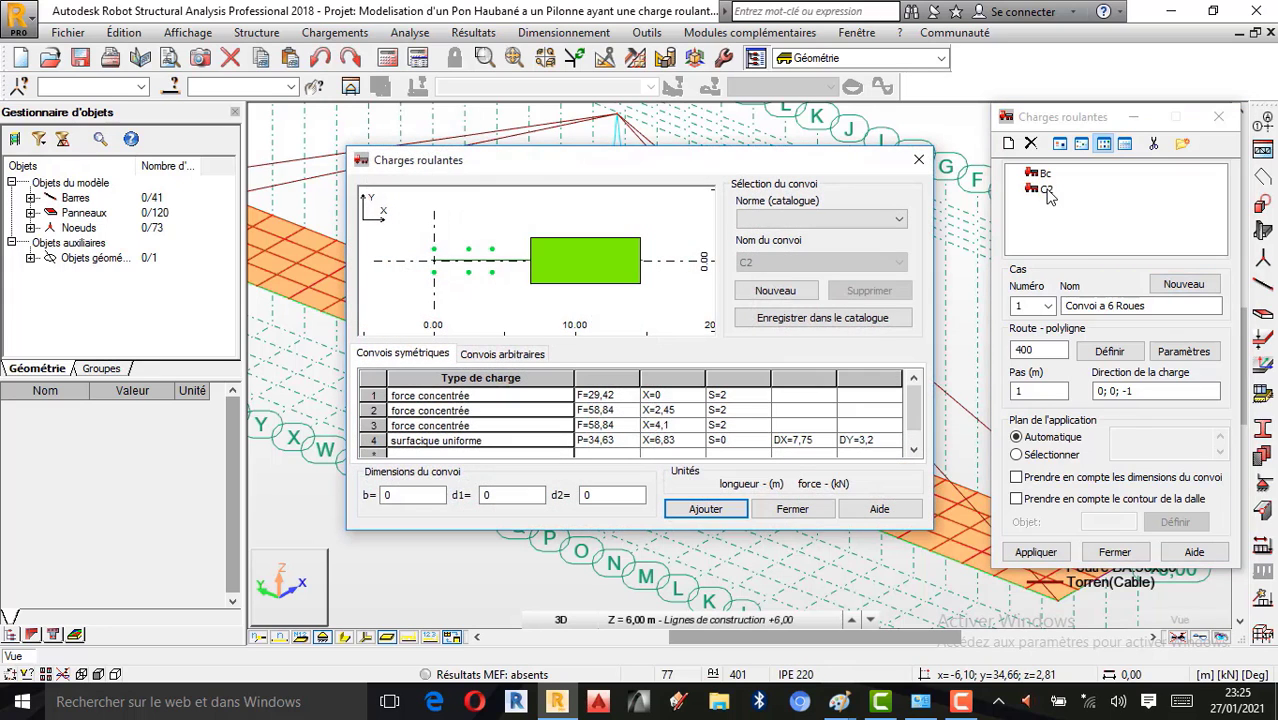
left_click_drag(516, 164, 257, 141)
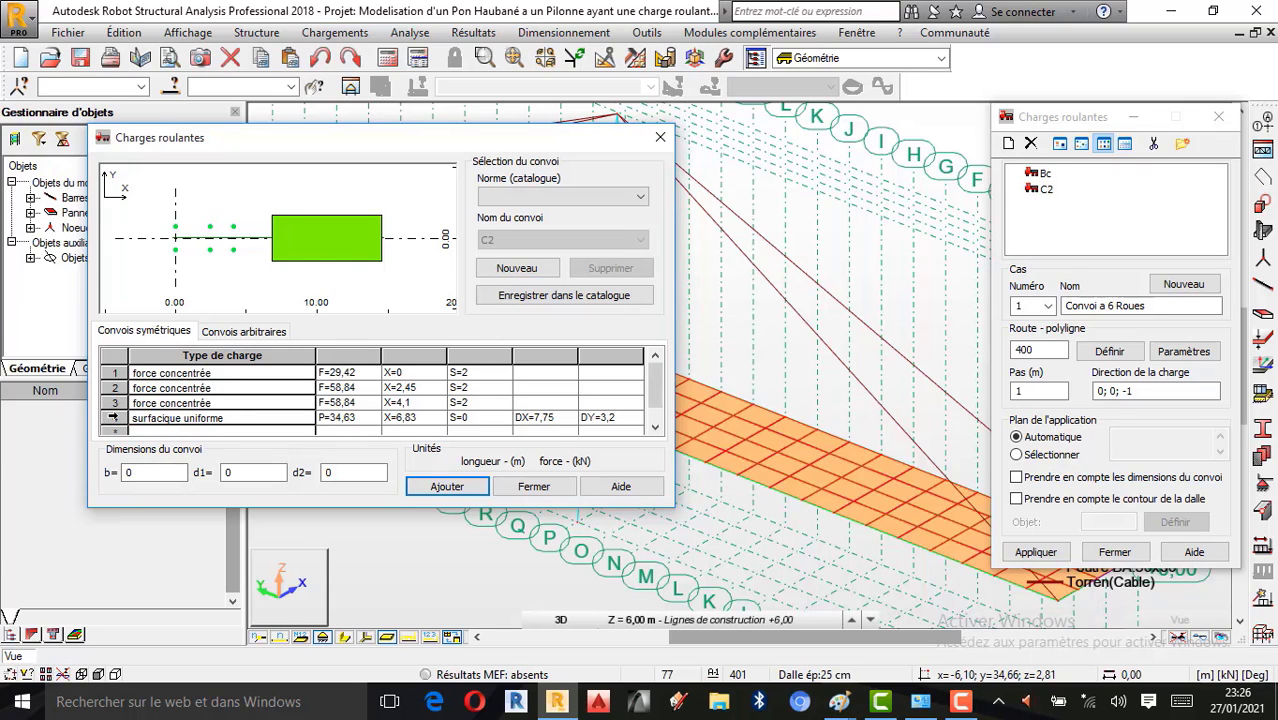
left_click(112, 417)
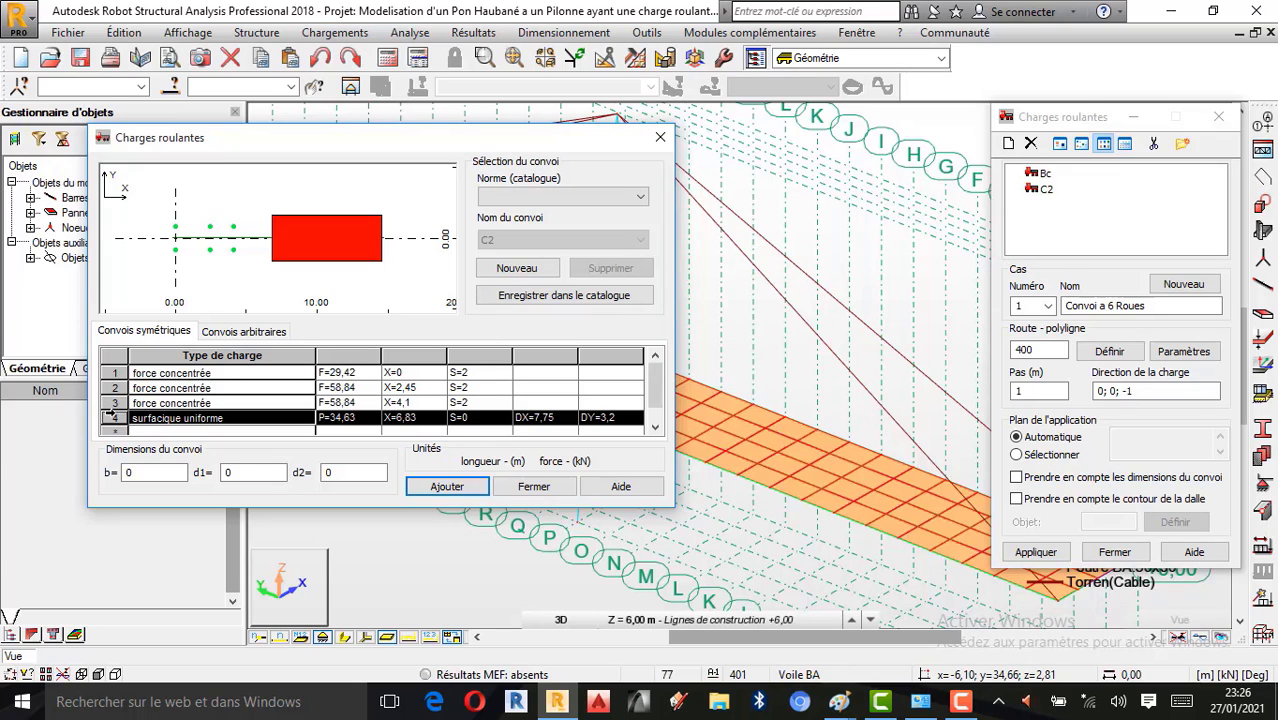
key("Delete")
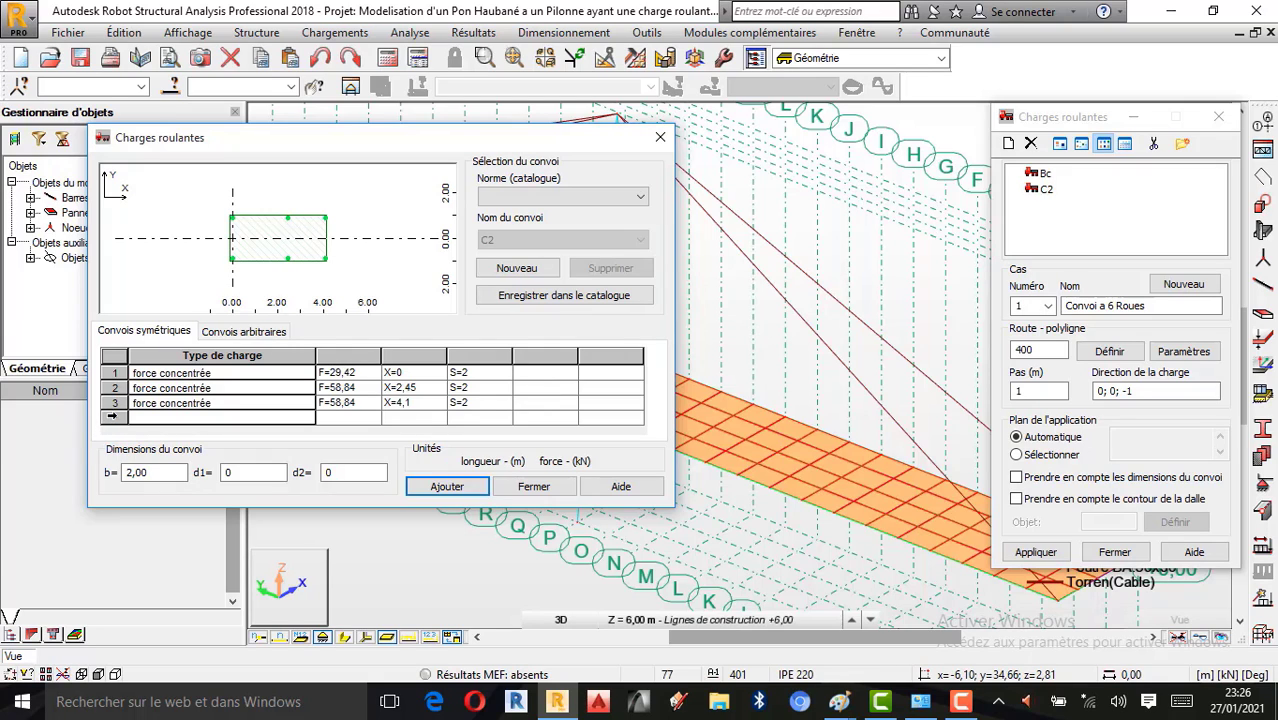
left_click(111, 418)
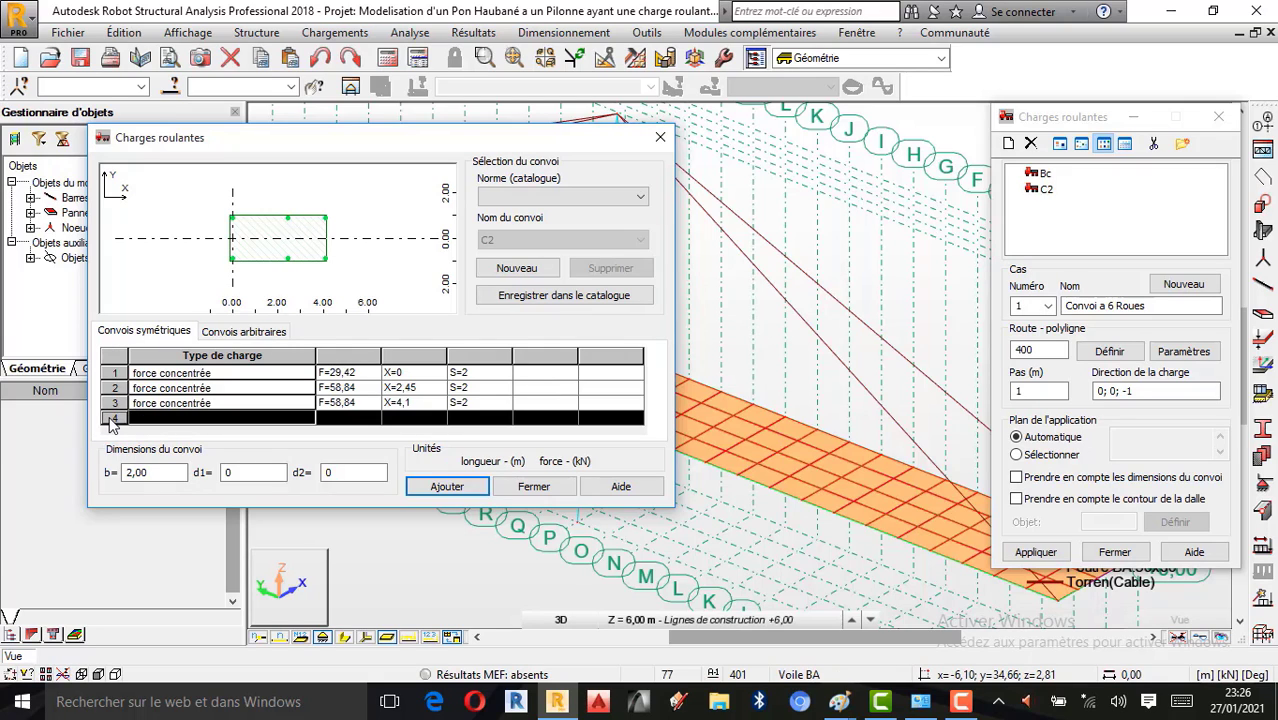
Compare the C2 convoy's concentrated forces with the Charge Roulante sketch in Paint, and leave the convoy's definition in Robot without adding it.
left_click(845, 705)
left_click(817, 650)
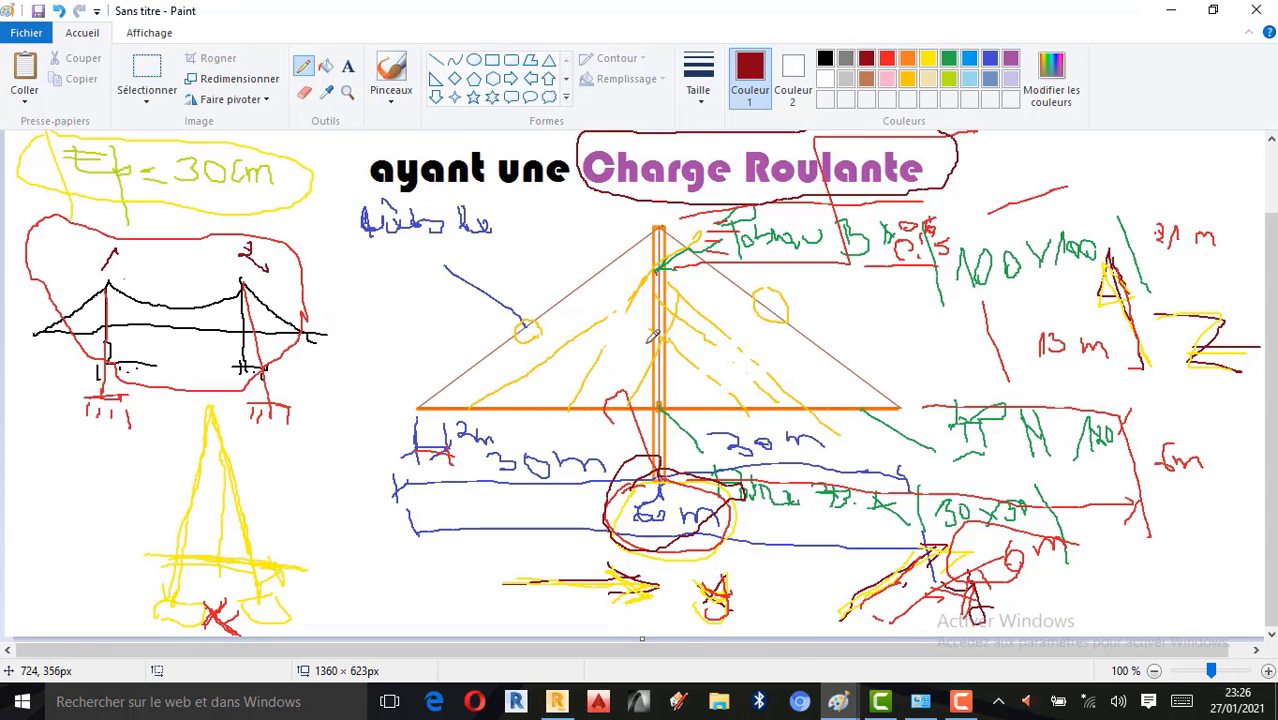
left_click(838, 701)
left_click(930, 645)
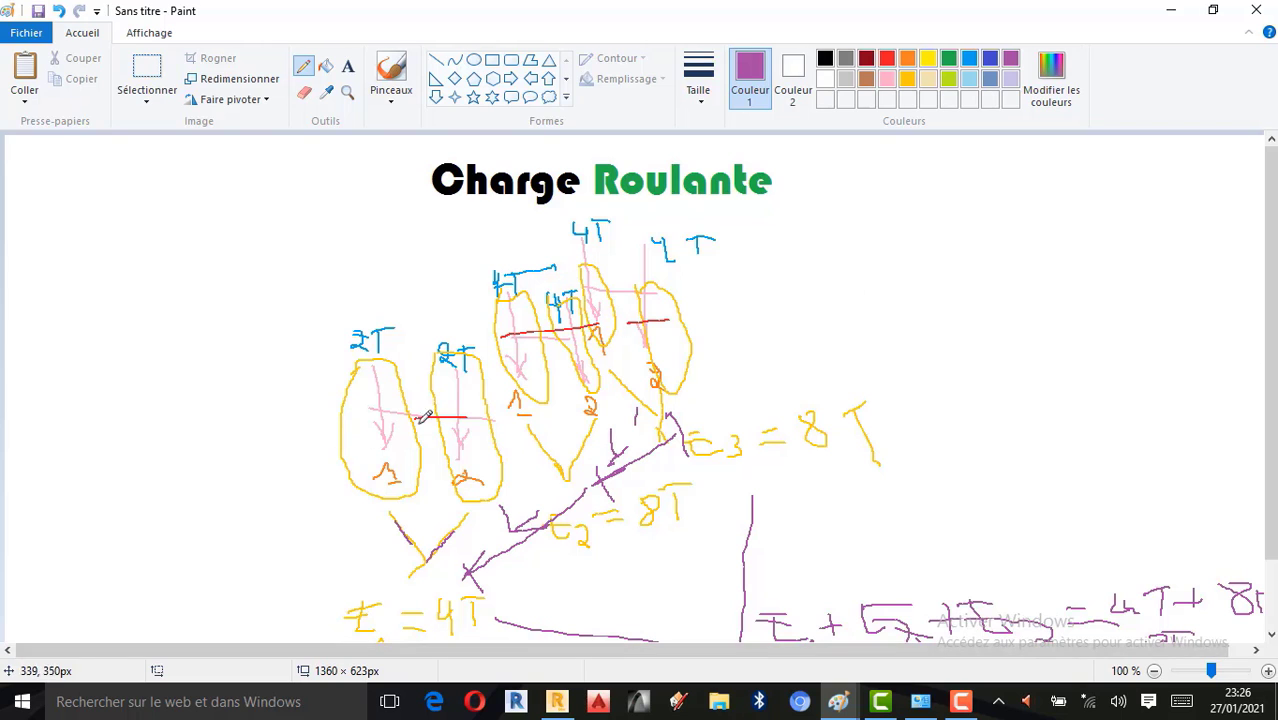
left_click(1171, 10)
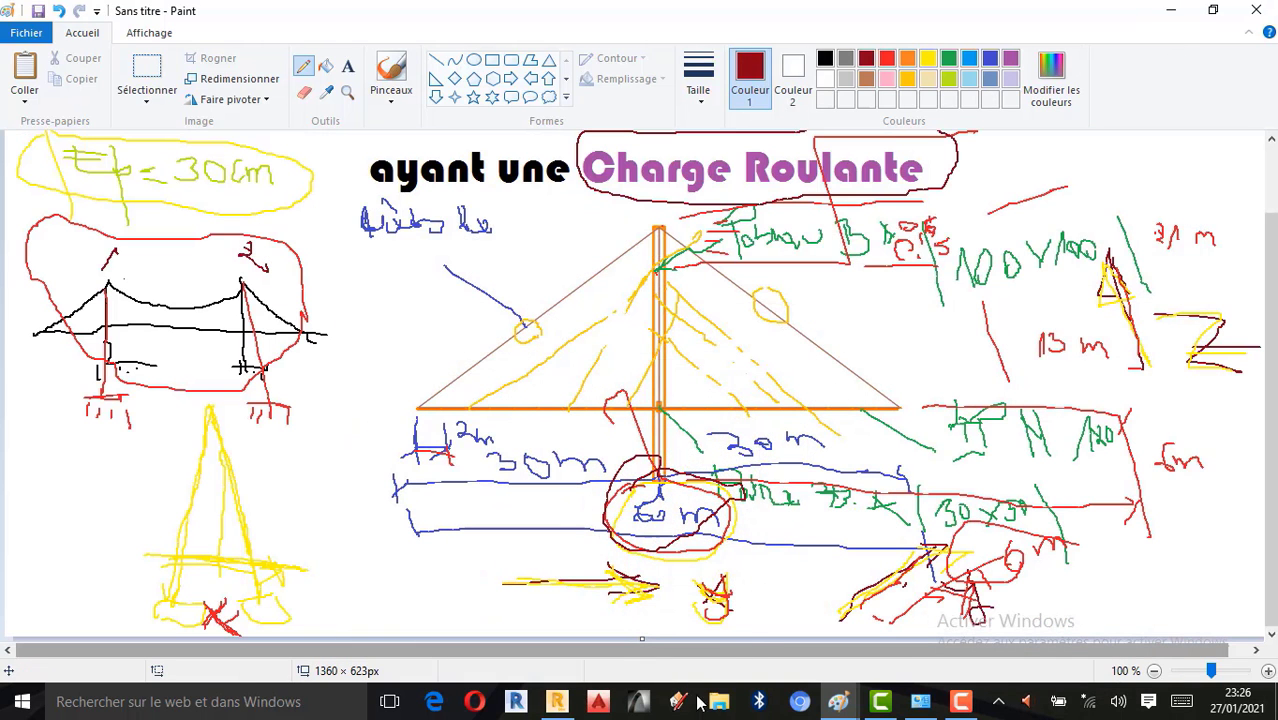
left_click(553, 698)
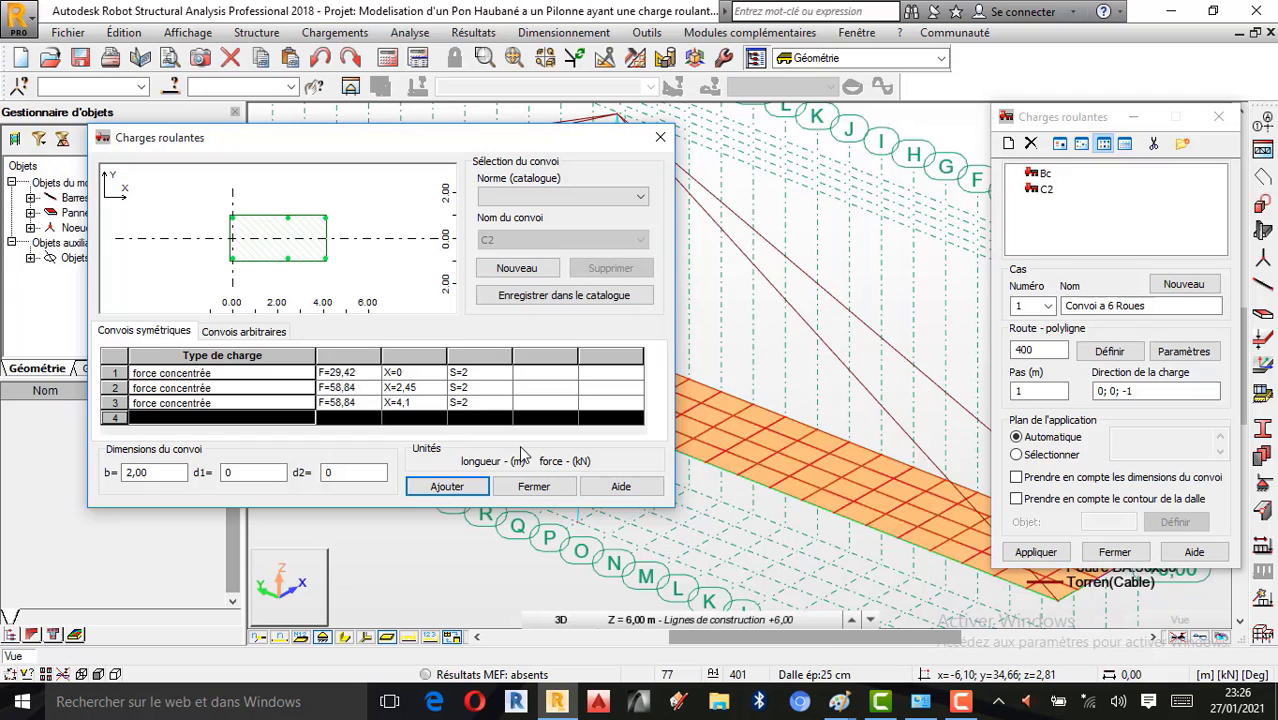
left_click(840, 700)
left_click(926, 645)
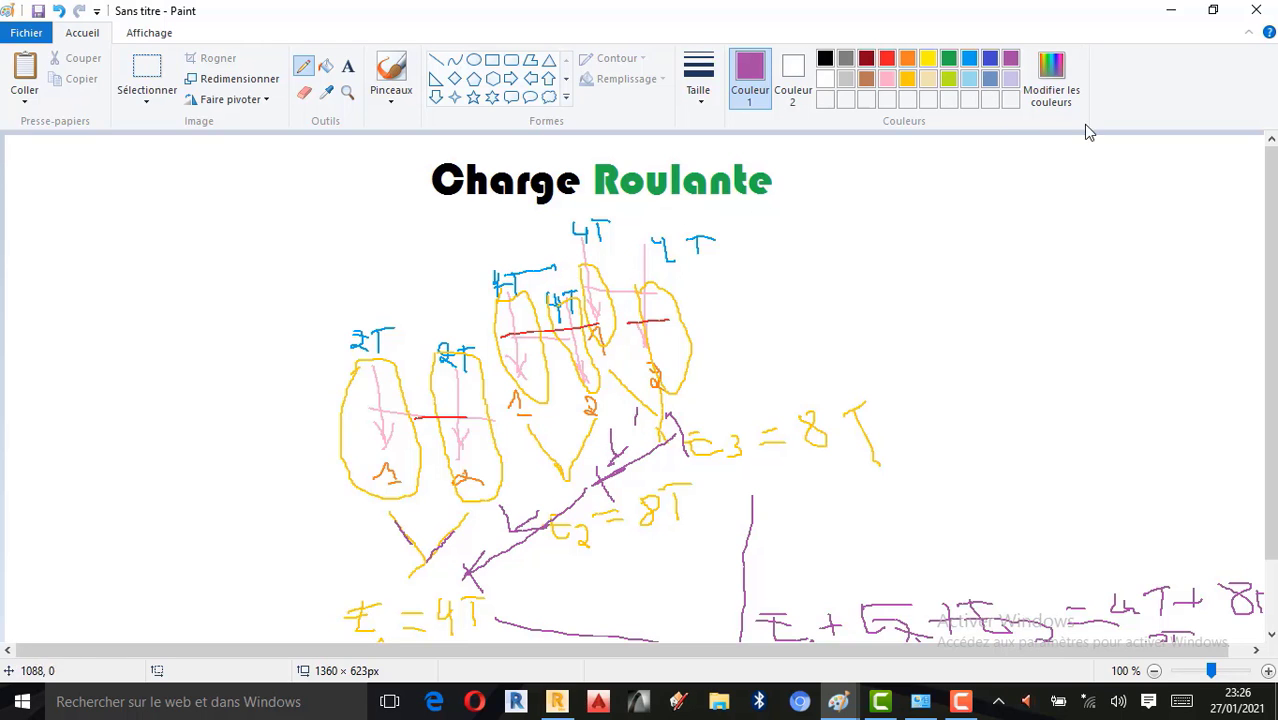
left_click(1170, 19)
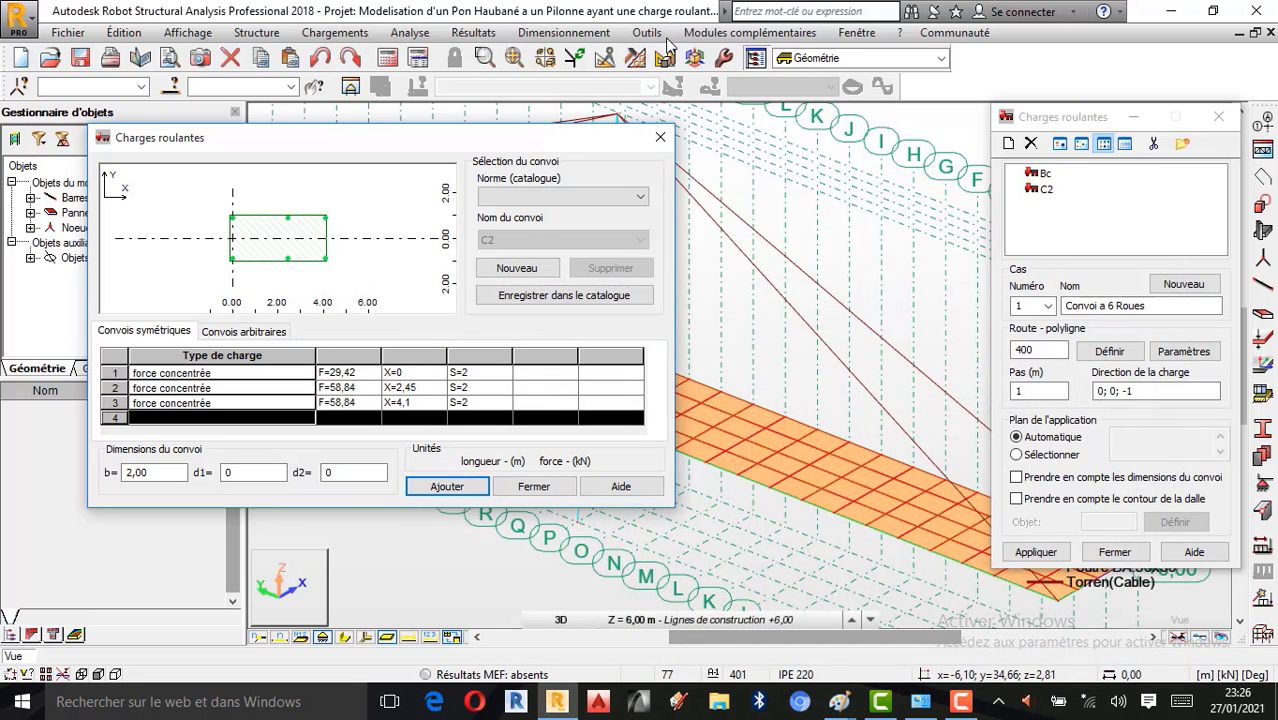
left_click(533, 486)
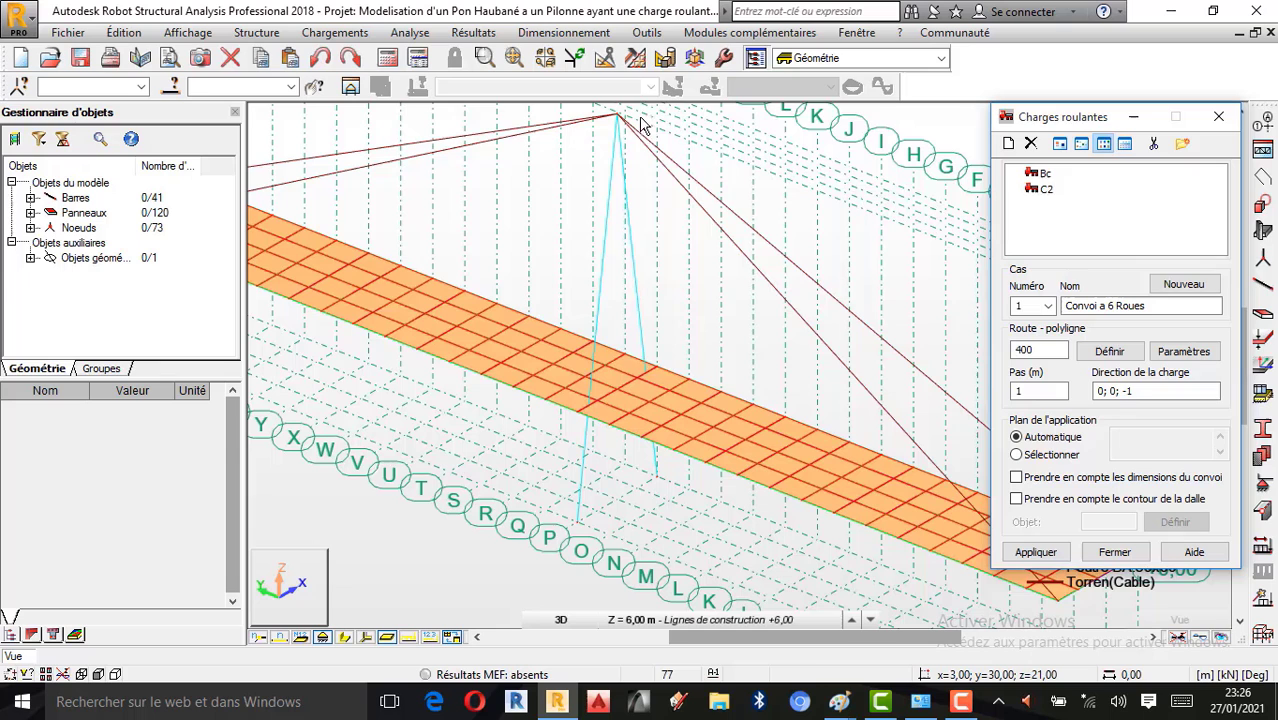
Open the project's units and formats preferences and set the force unit to T.
left_click(646, 32)
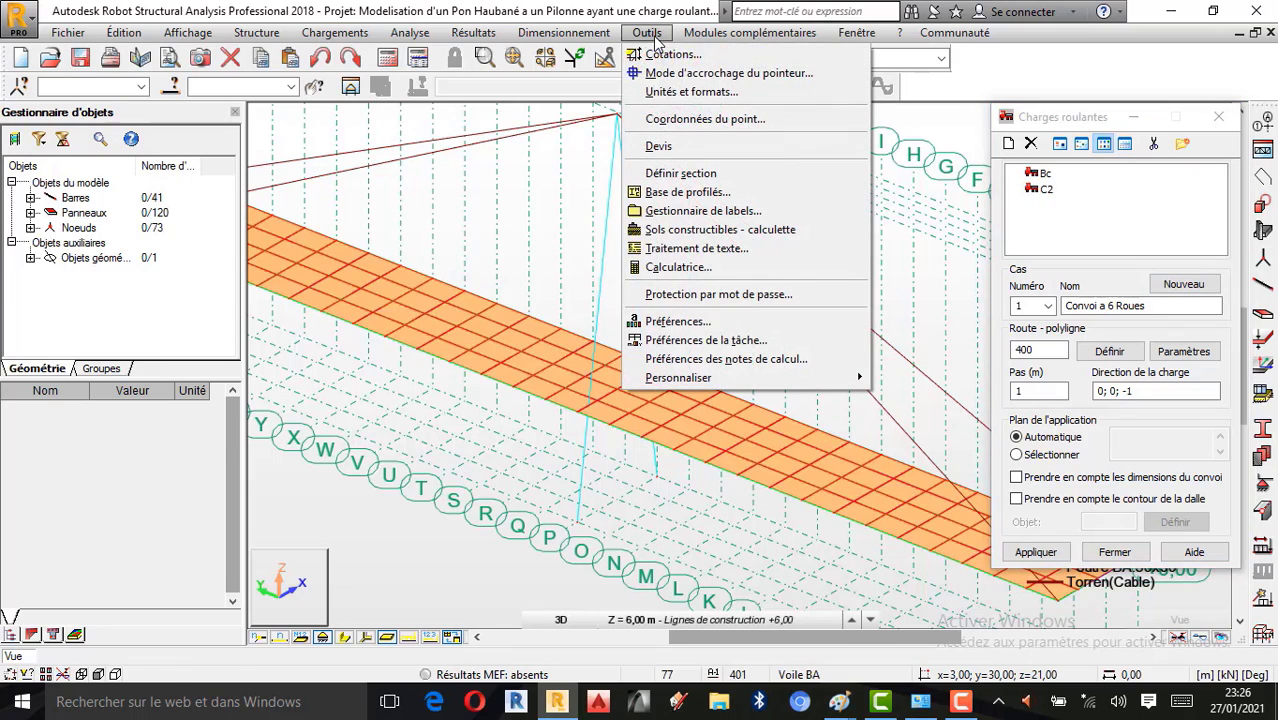
left_click(674, 91)
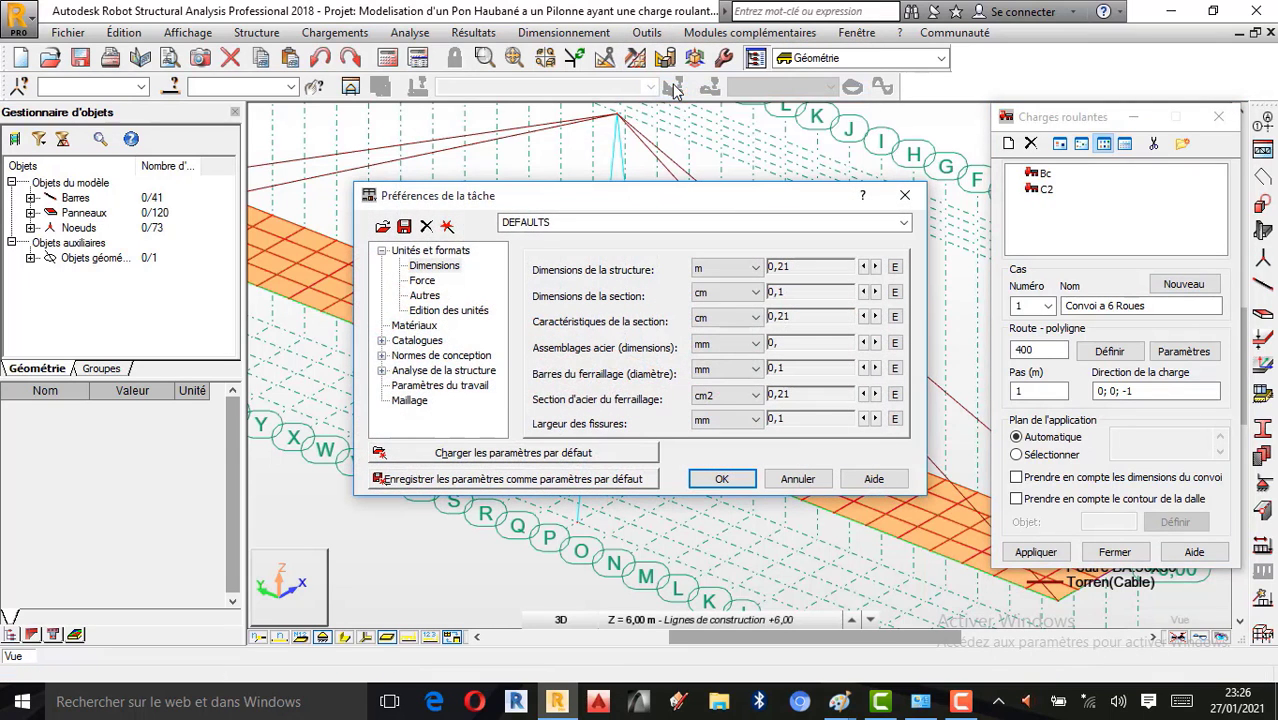
left_click(430, 283)
left_click(700, 291)
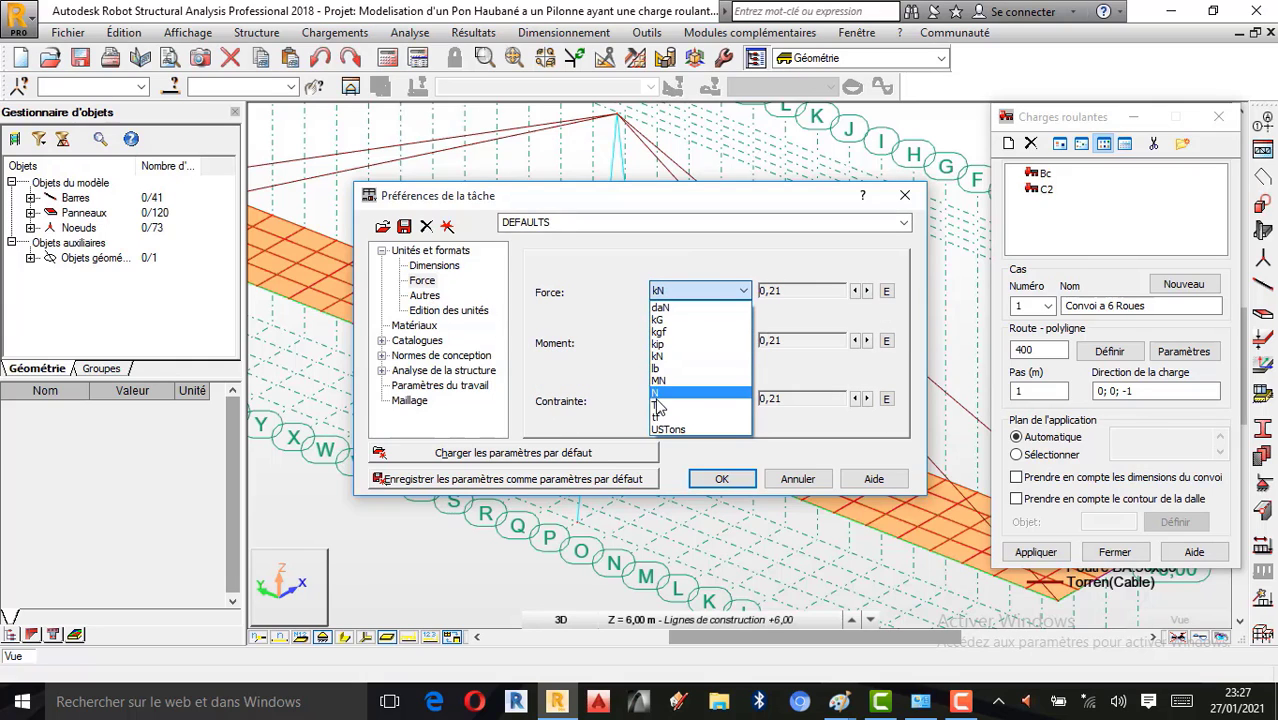
left_click(658, 405)
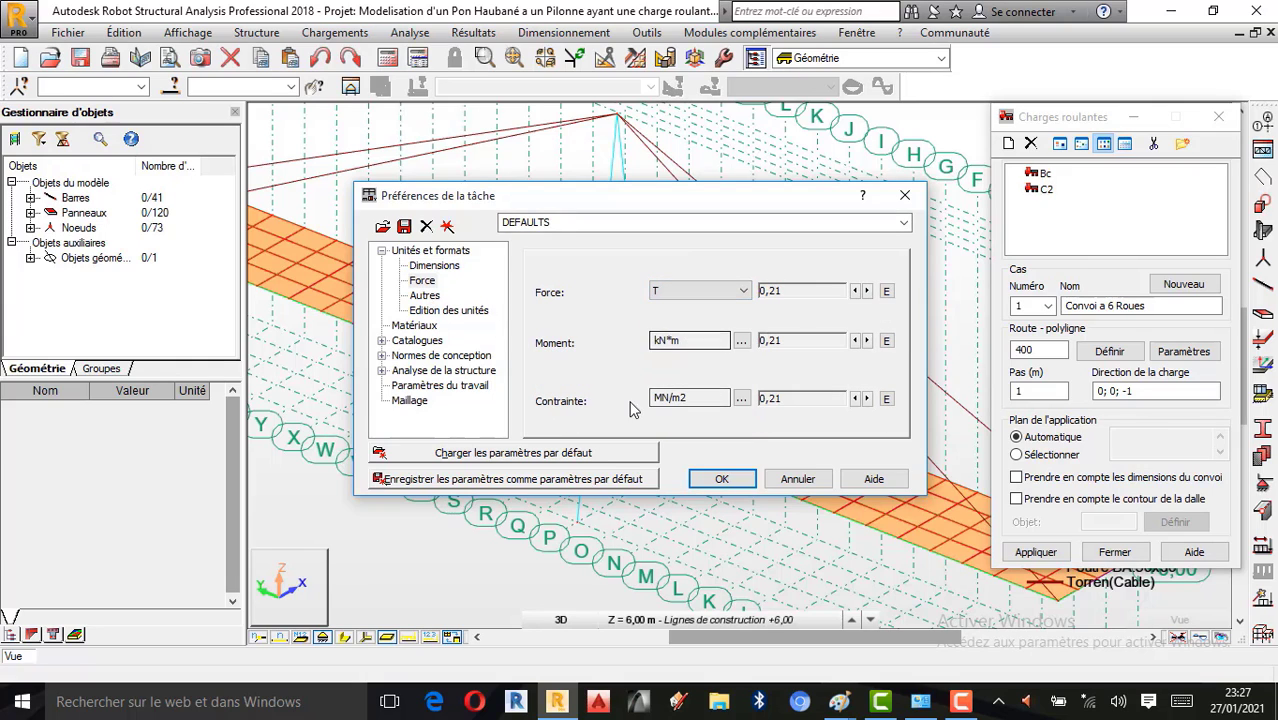
Set the moment unit to T*m, using T for force and m for length.
left_click(741, 341)
left_click(725, 337)
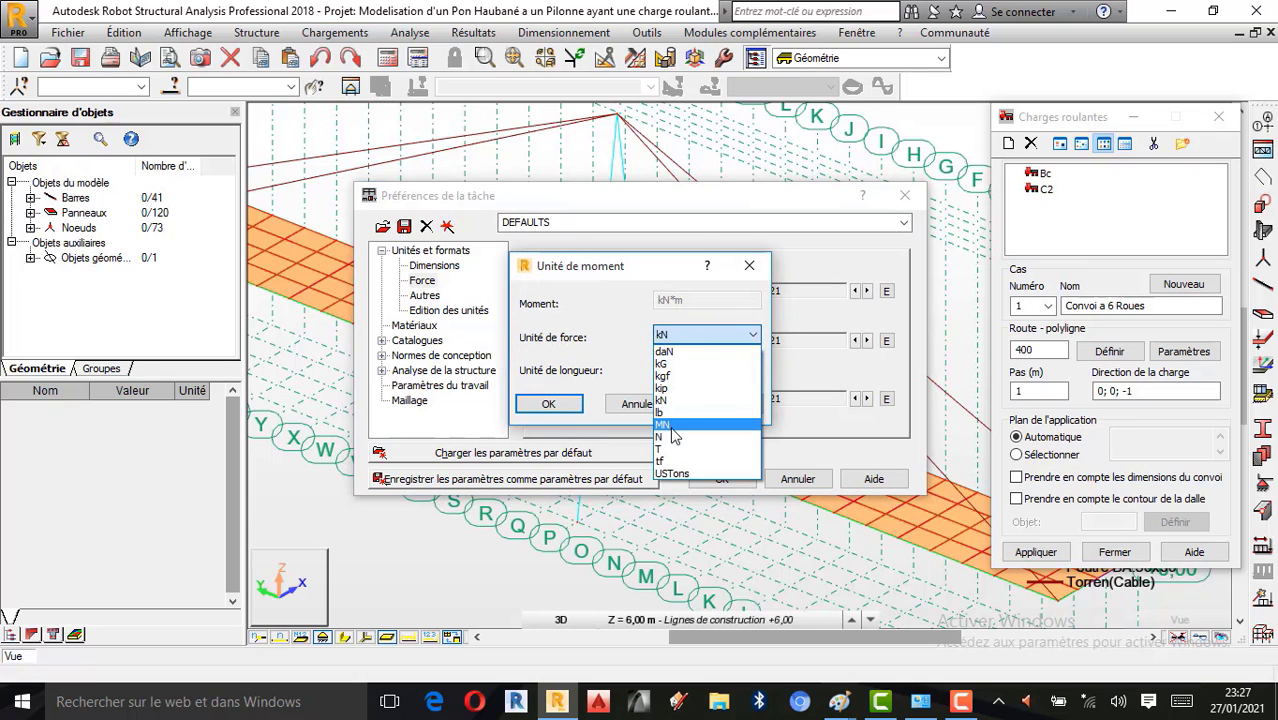
left_click(649, 420)
left_click(711, 338)
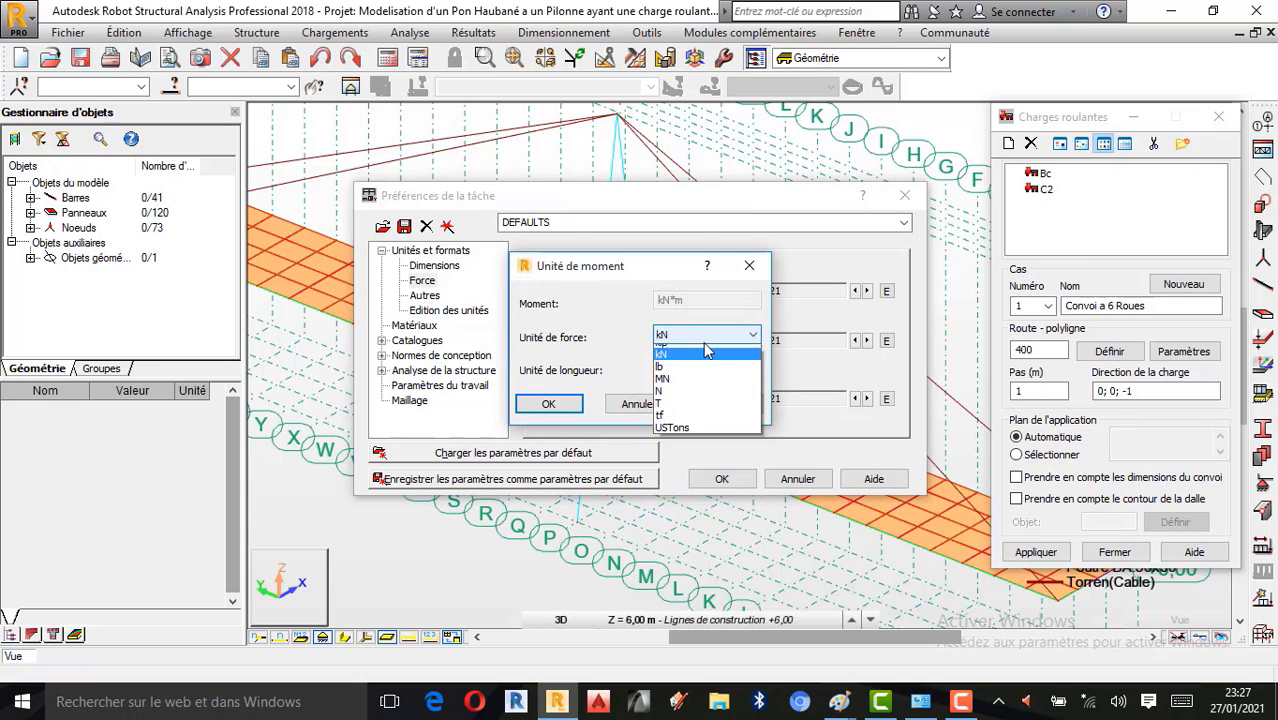
left_click(676, 416)
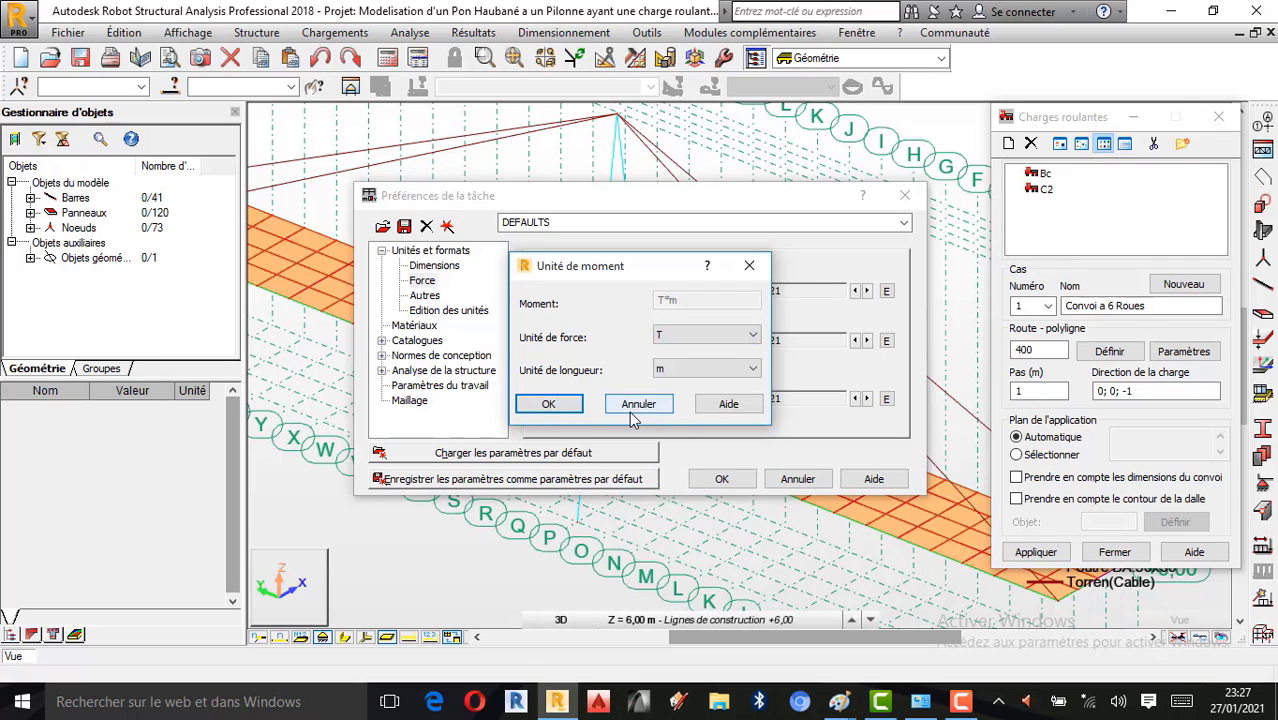
left_click(548, 404)
Set the stress unit to T/m2 and apply the project's unit preferences.
left_click(743, 398)
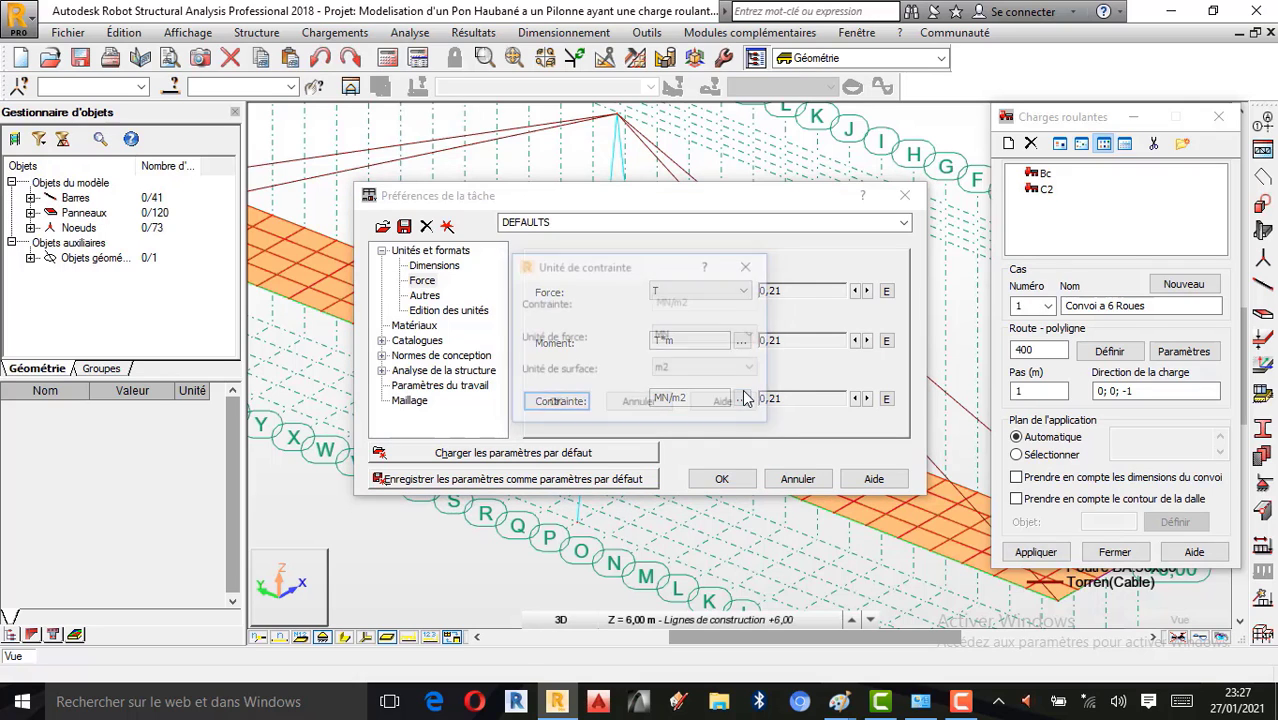
left_click(694, 338)
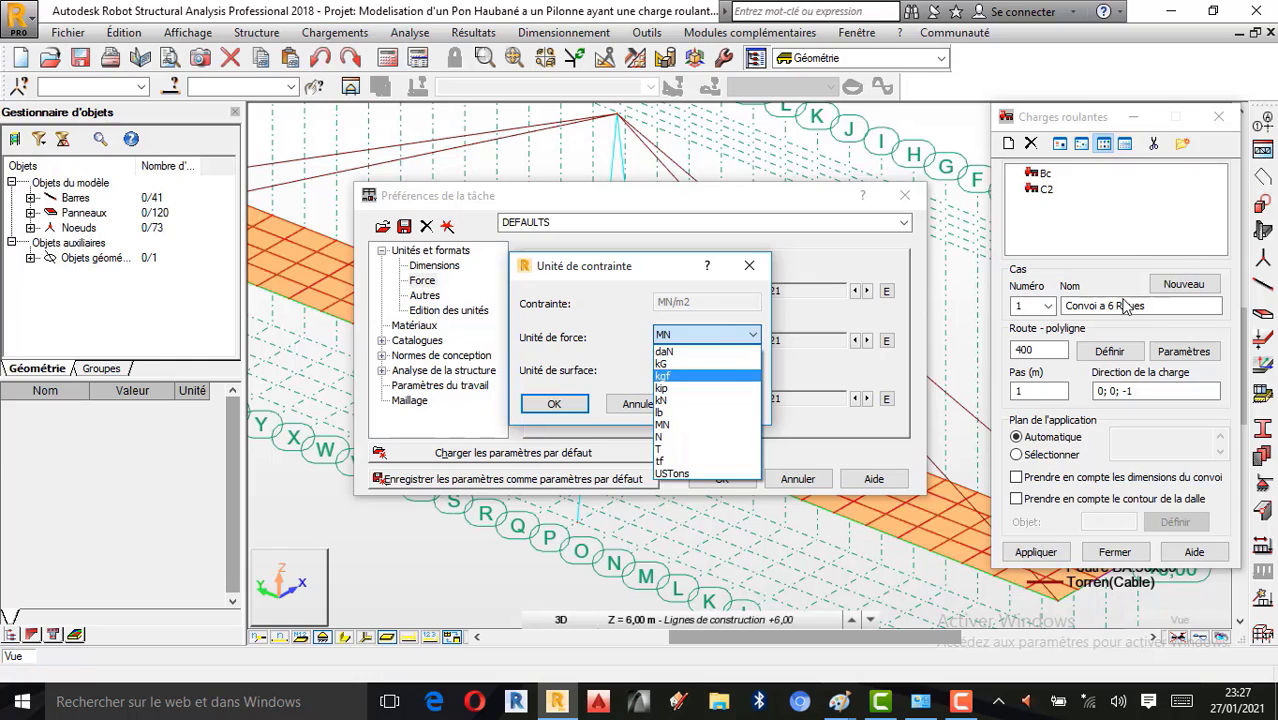
left_click(680, 447)
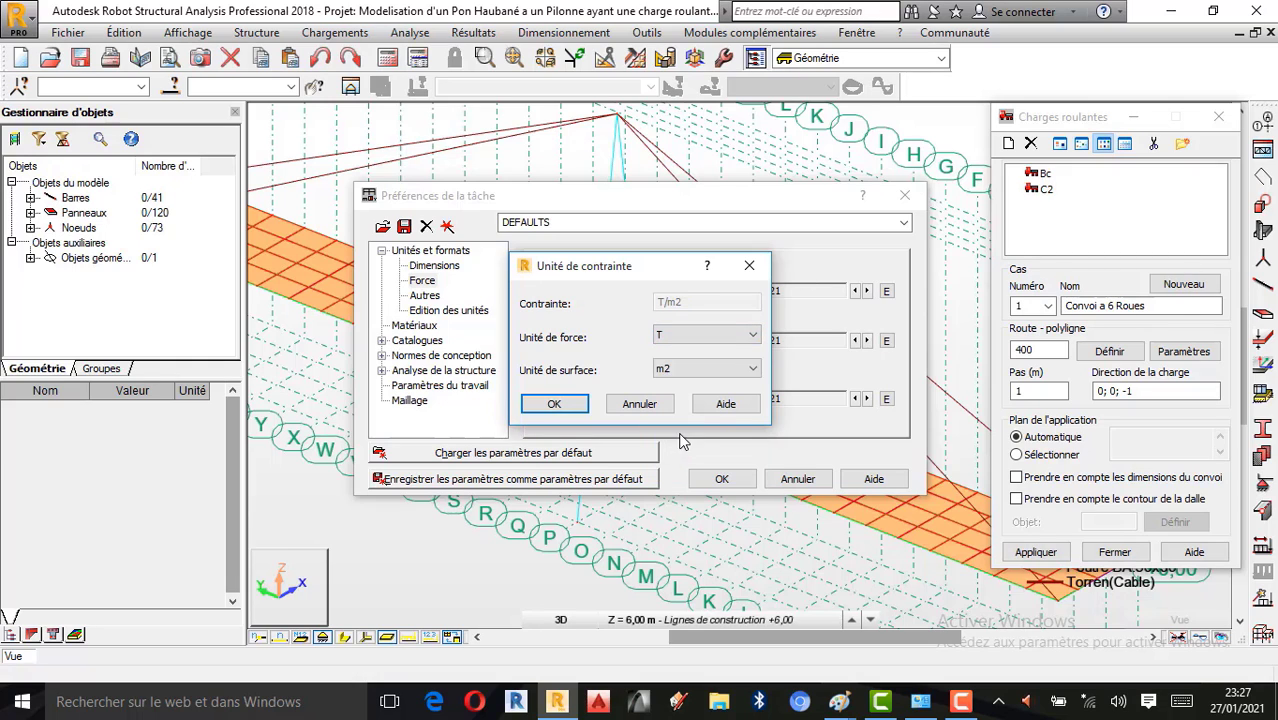
left_click(568, 405)
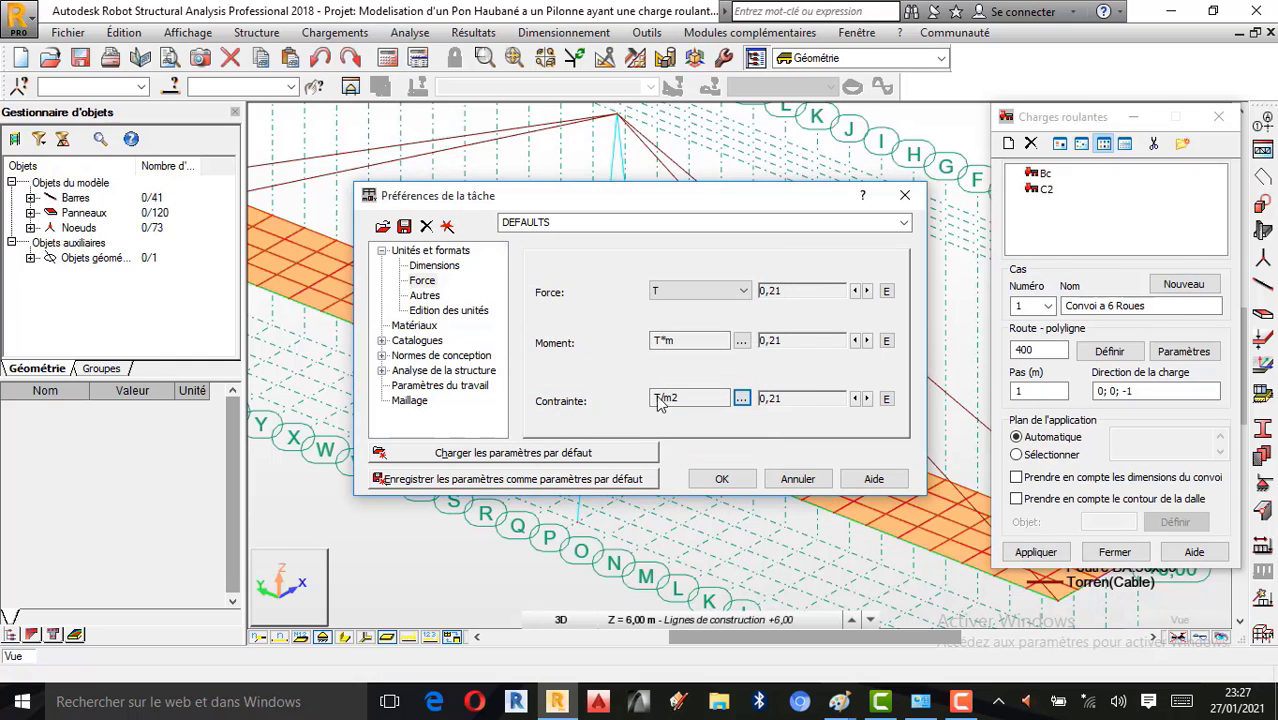
left_click(720, 477)
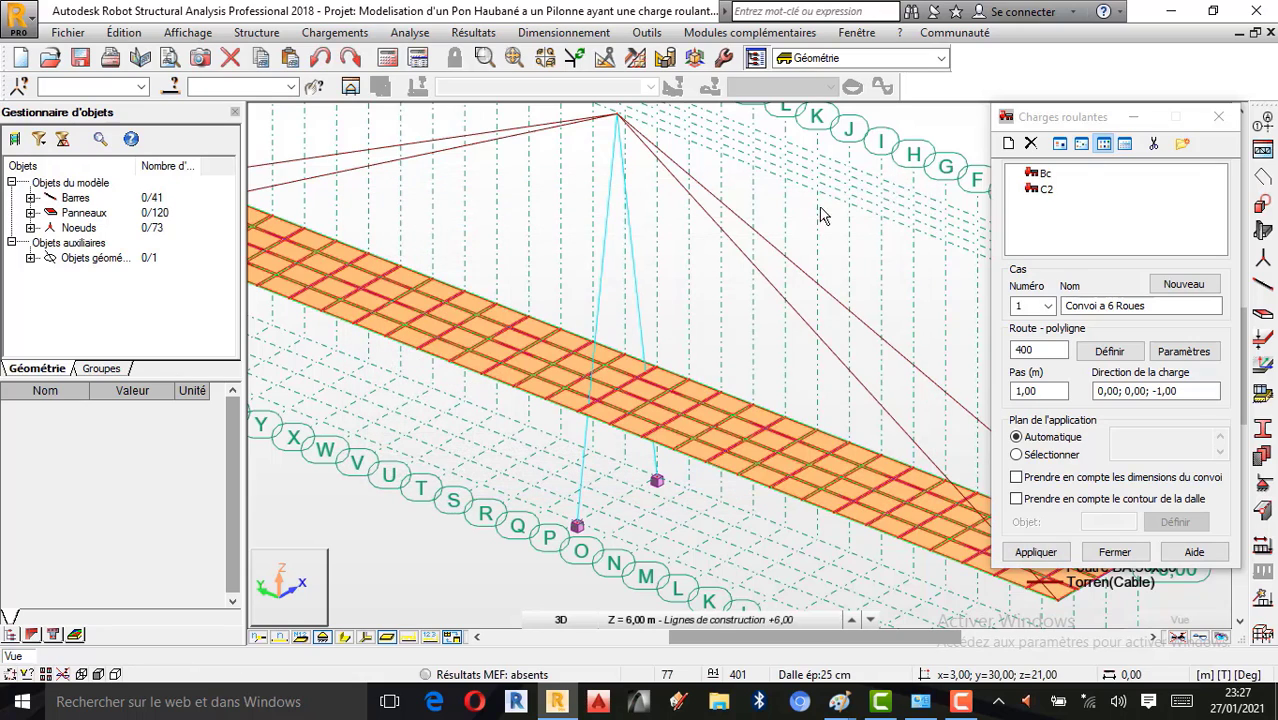
Open the C2 convoy's definition and delete its uniform surface load row.
scroll(826, 362, "down", 3)
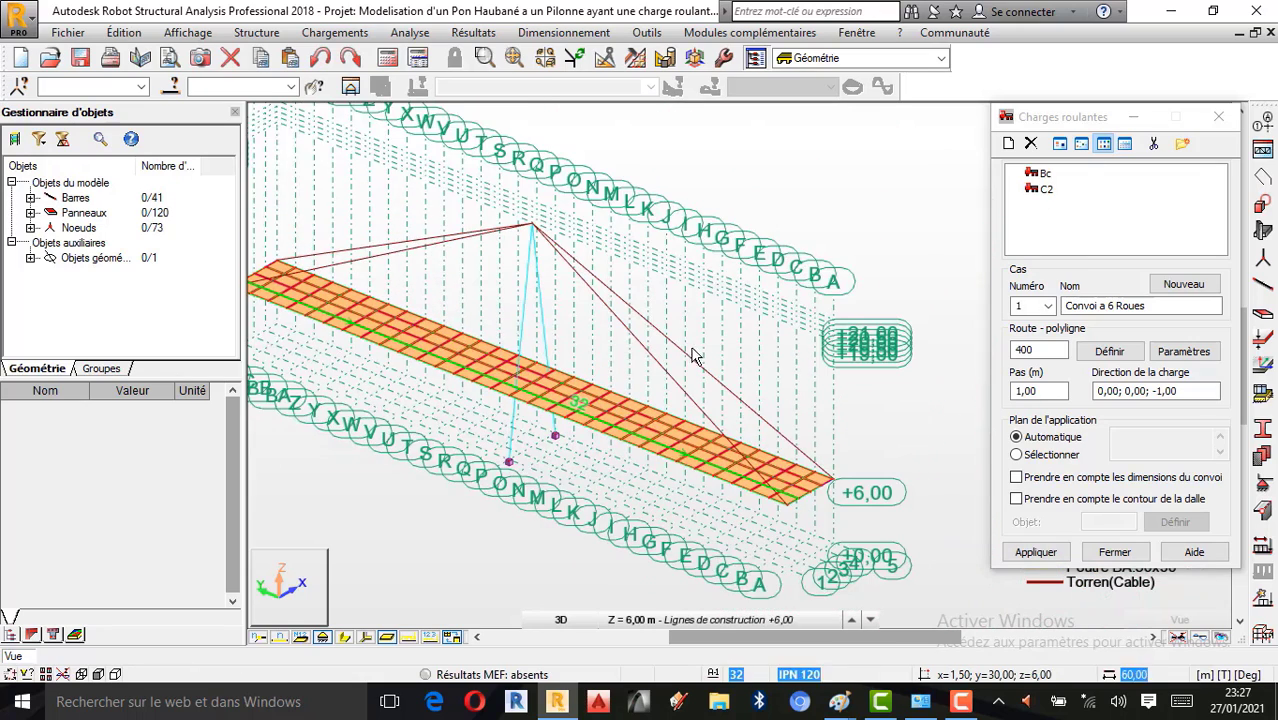
scroll(813, 408, "up", 1)
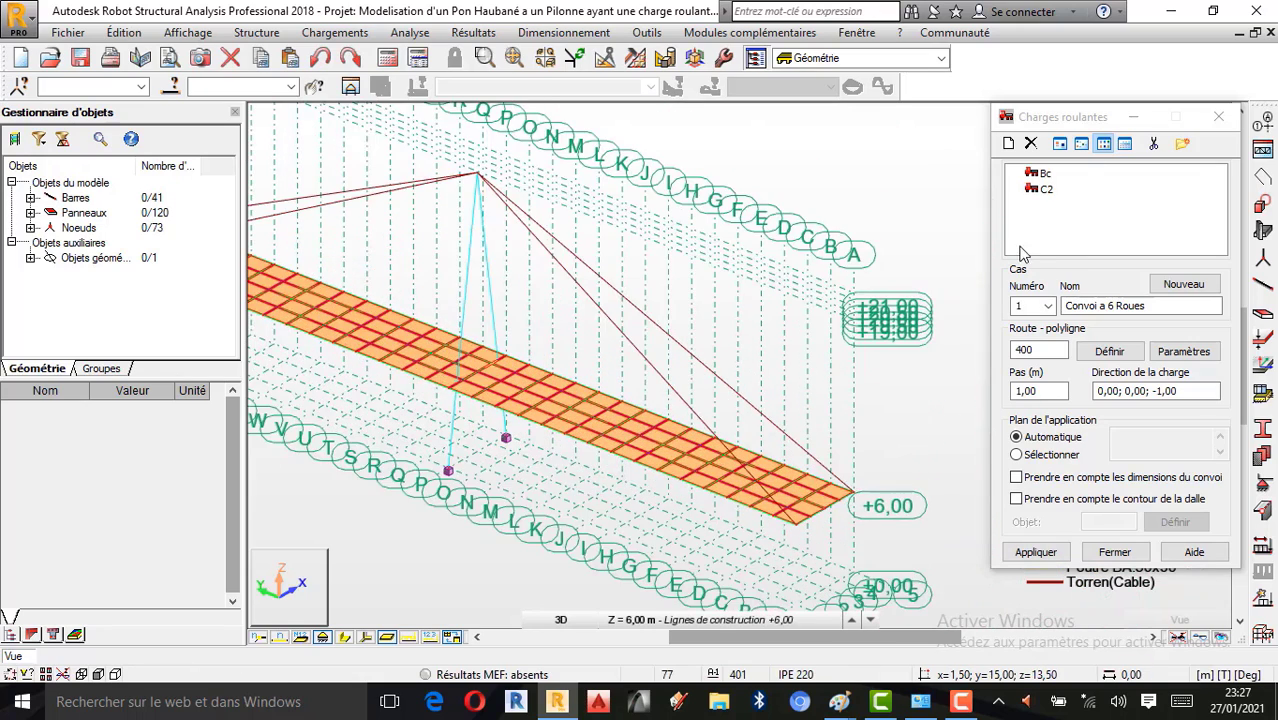
left_click(1047, 190)
left_click(1050, 192)
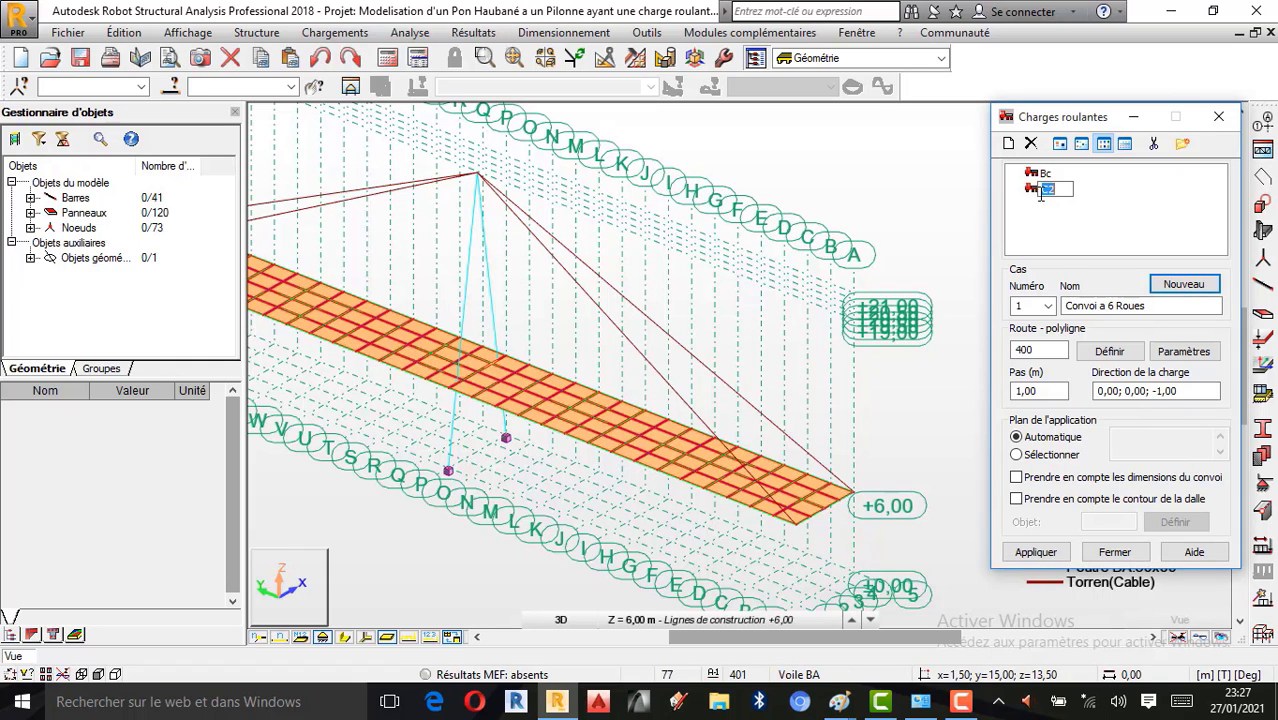
double_click(1035, 192)
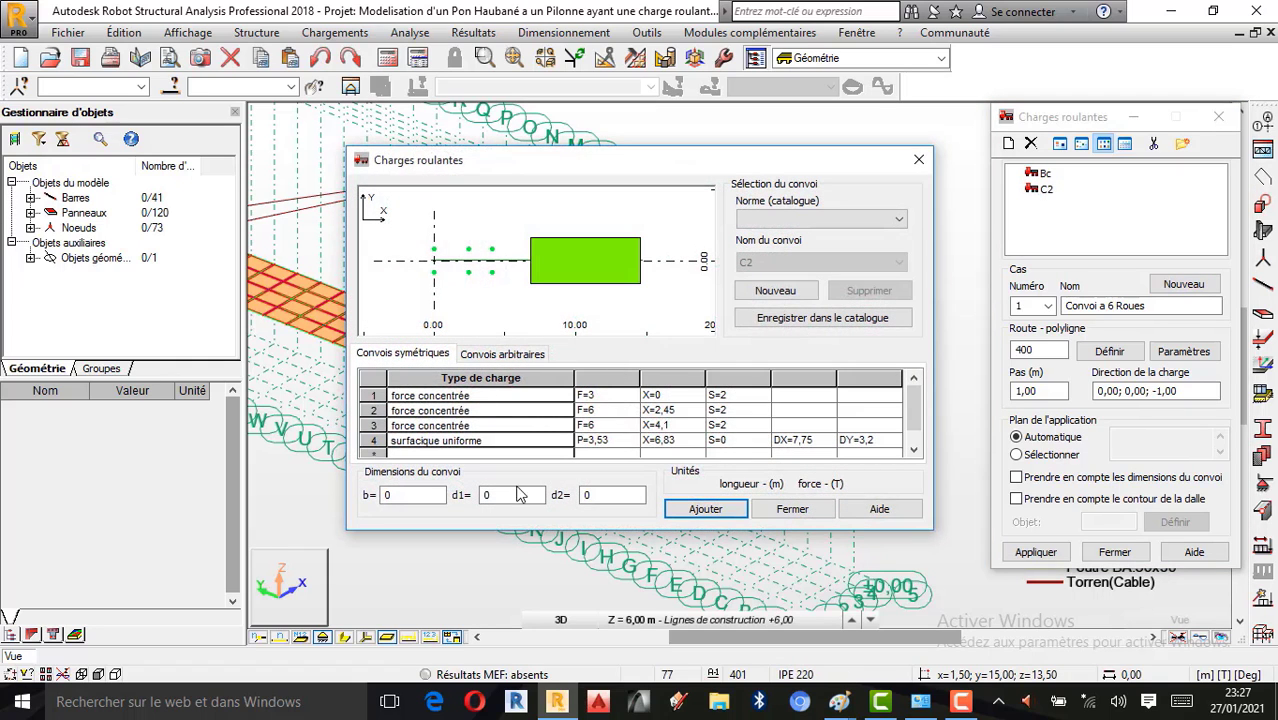
left_click(374, 440)
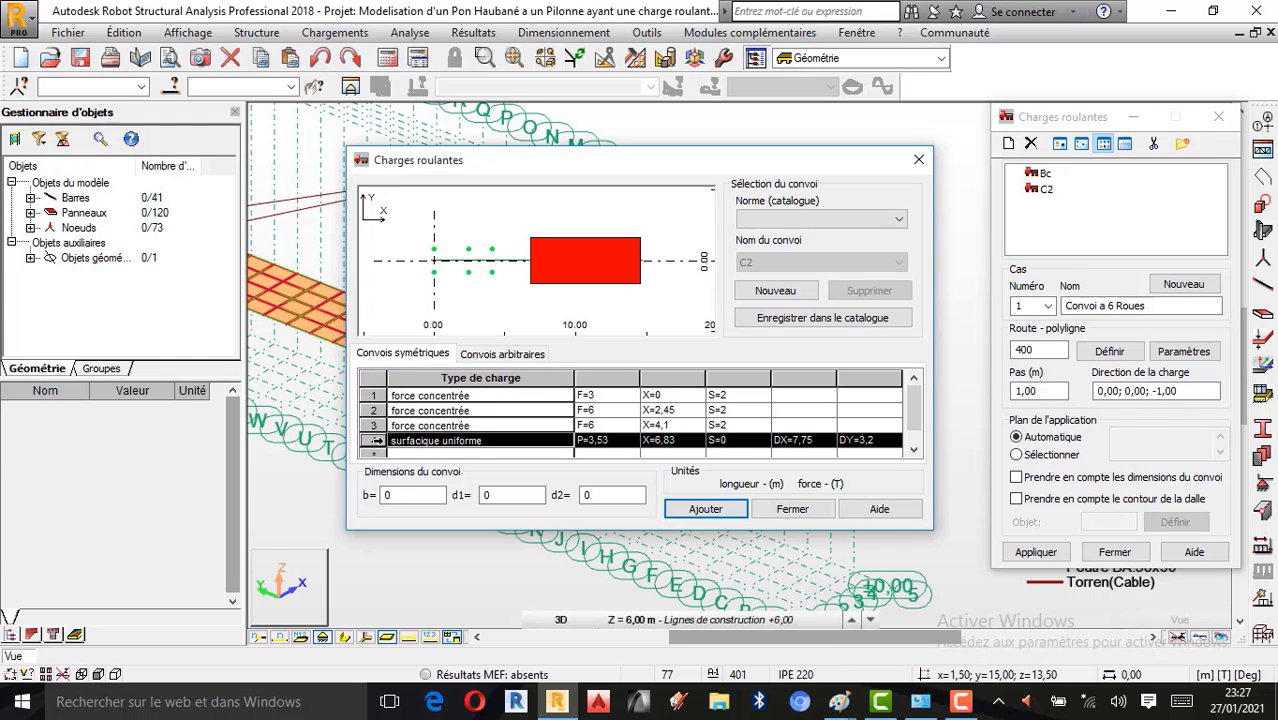
key("Delete")
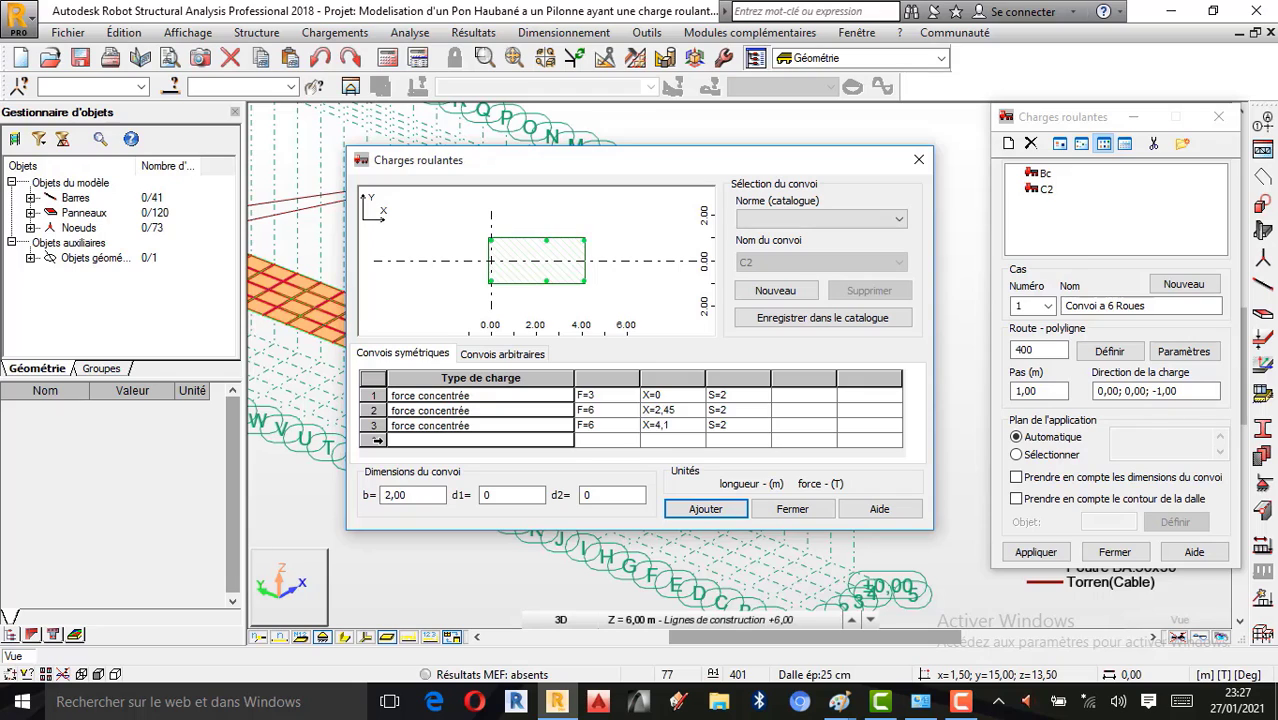
left_click(374, 440)
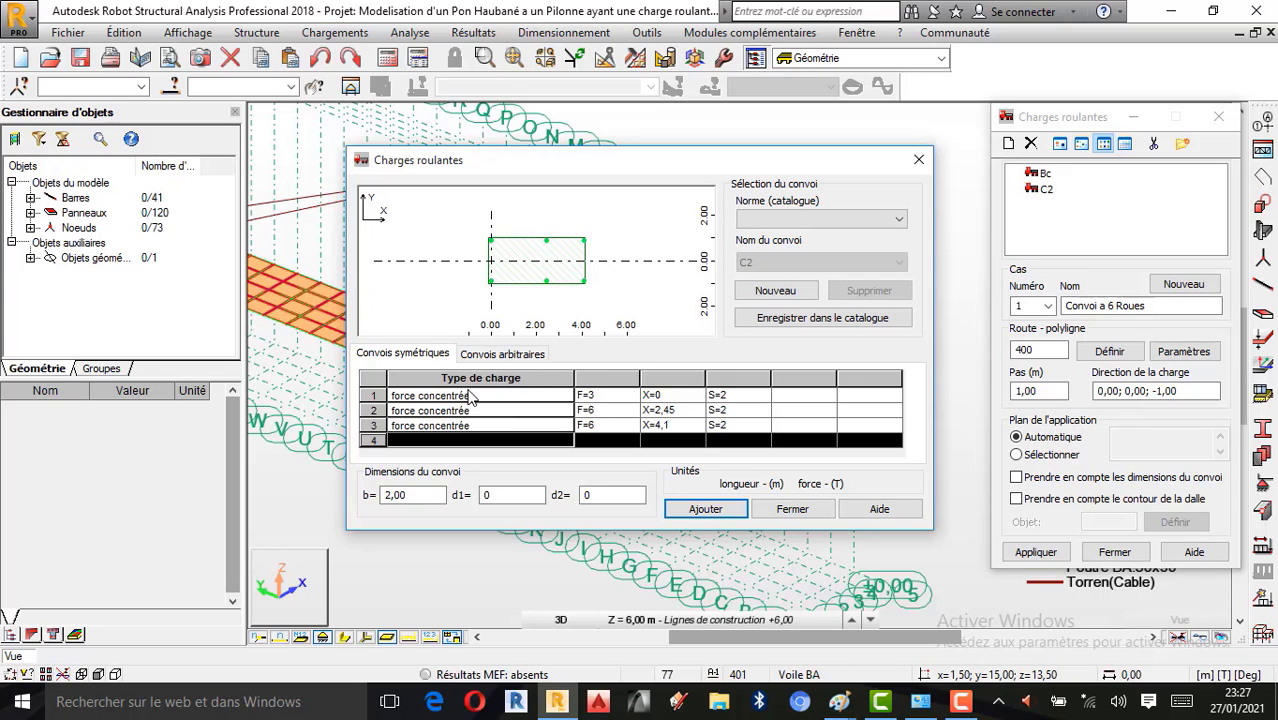
Set the C2 convoy's three concentrated forces to 2, 4 and 4 T in row order.
left_click(606, 397)
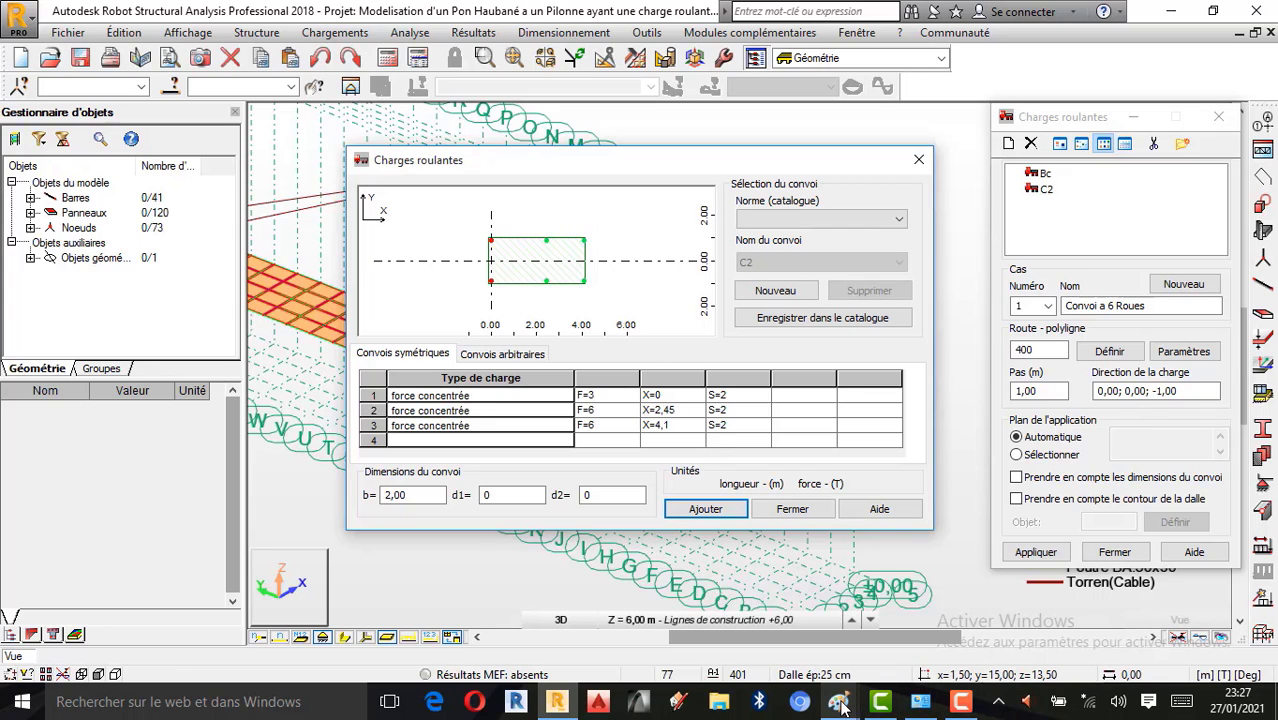
mouse_move(846, 692)
mouse_move(893, 633)
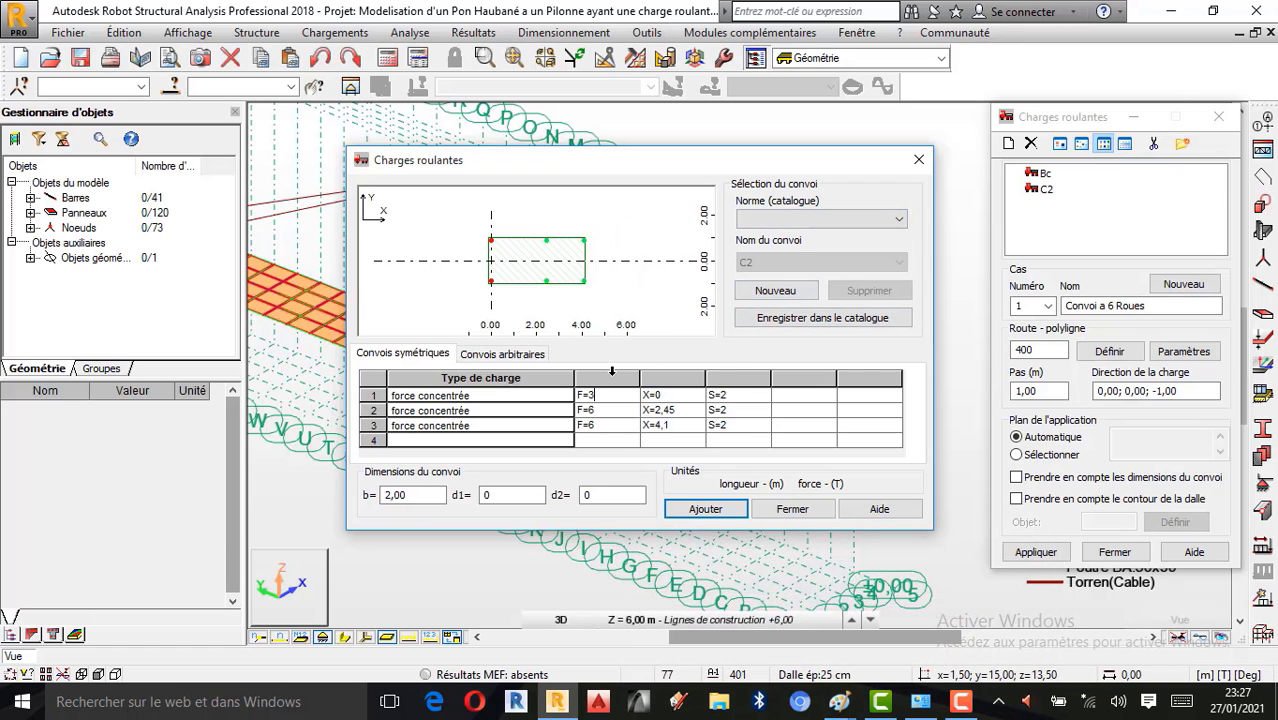
key("BackSpace")
type("2")
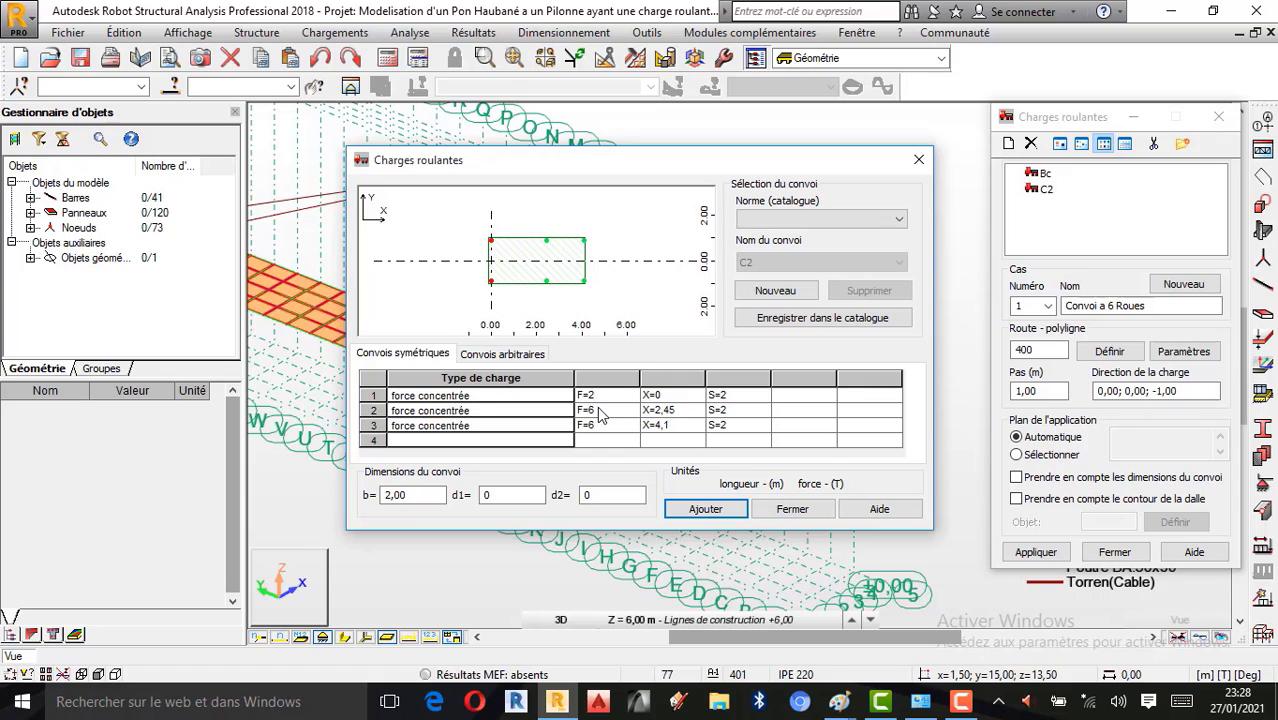
left_click(599, 409)
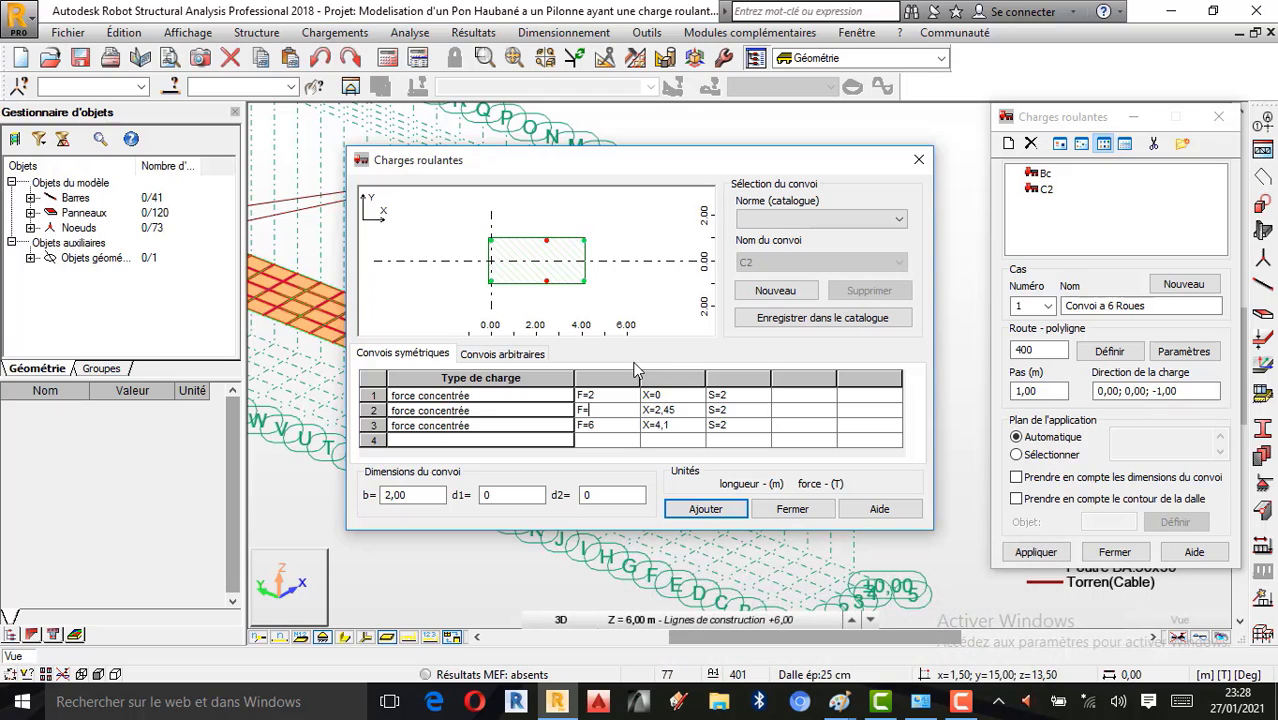
type("4")
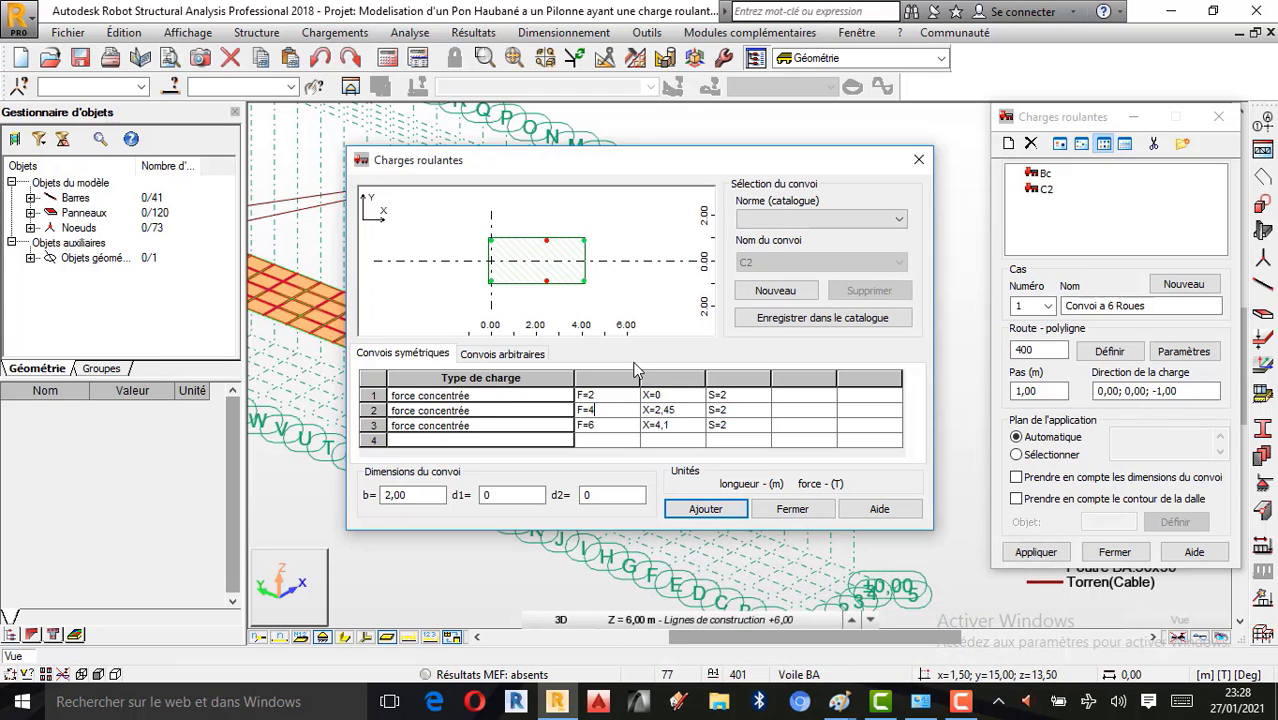
left_click(610, 426)
left_click(885, 640)
Save the edited C2 convoy over the existing one and close its definition.
left_click(705, 511)
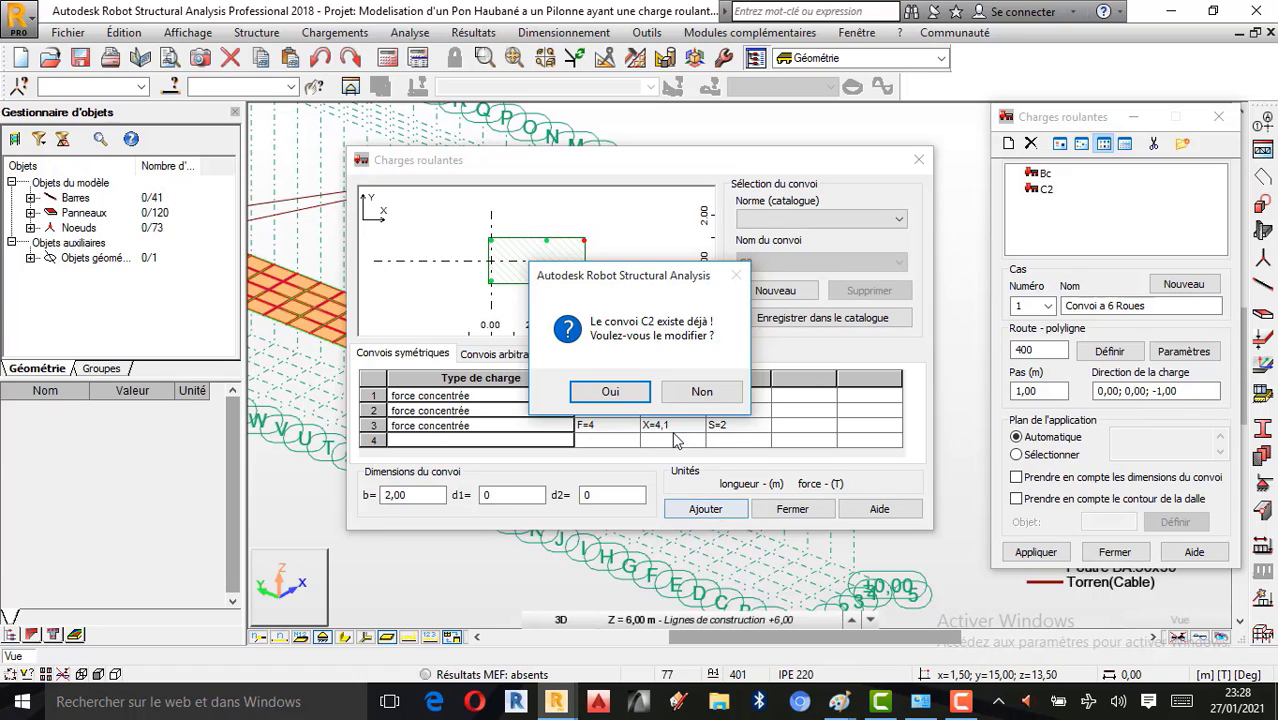
left_click(610, 393)
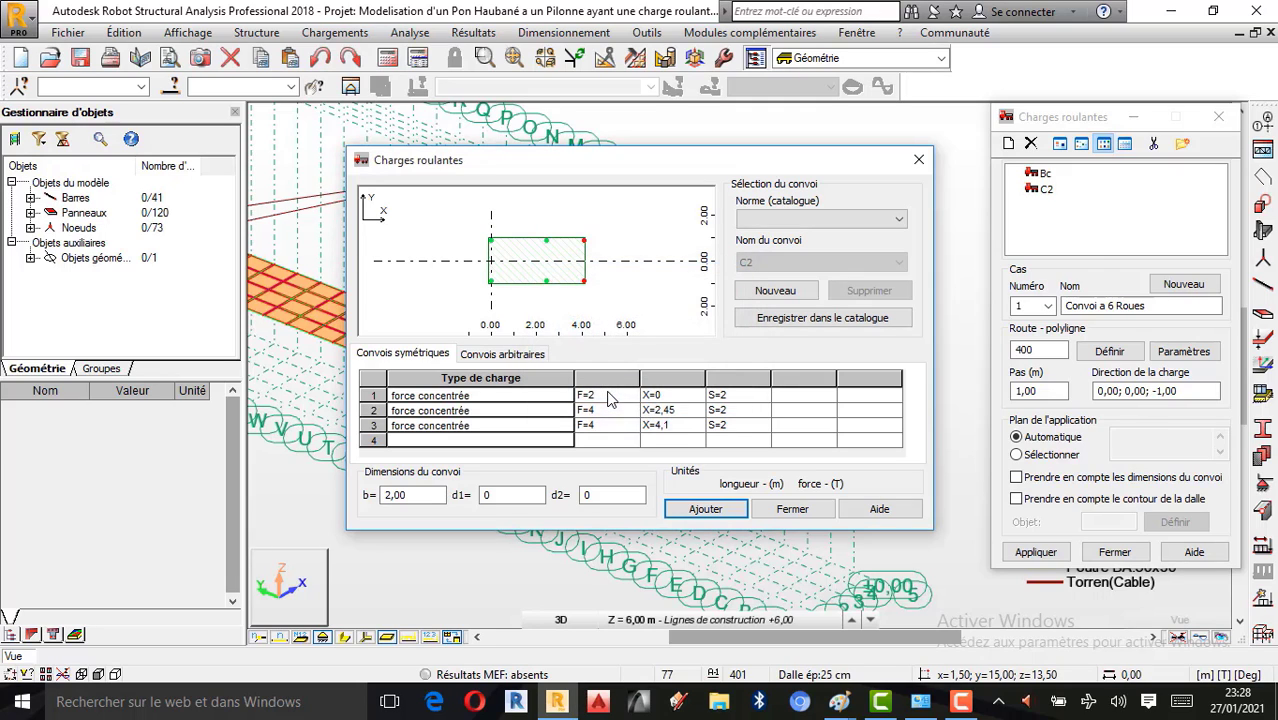
left_click(791, 511)
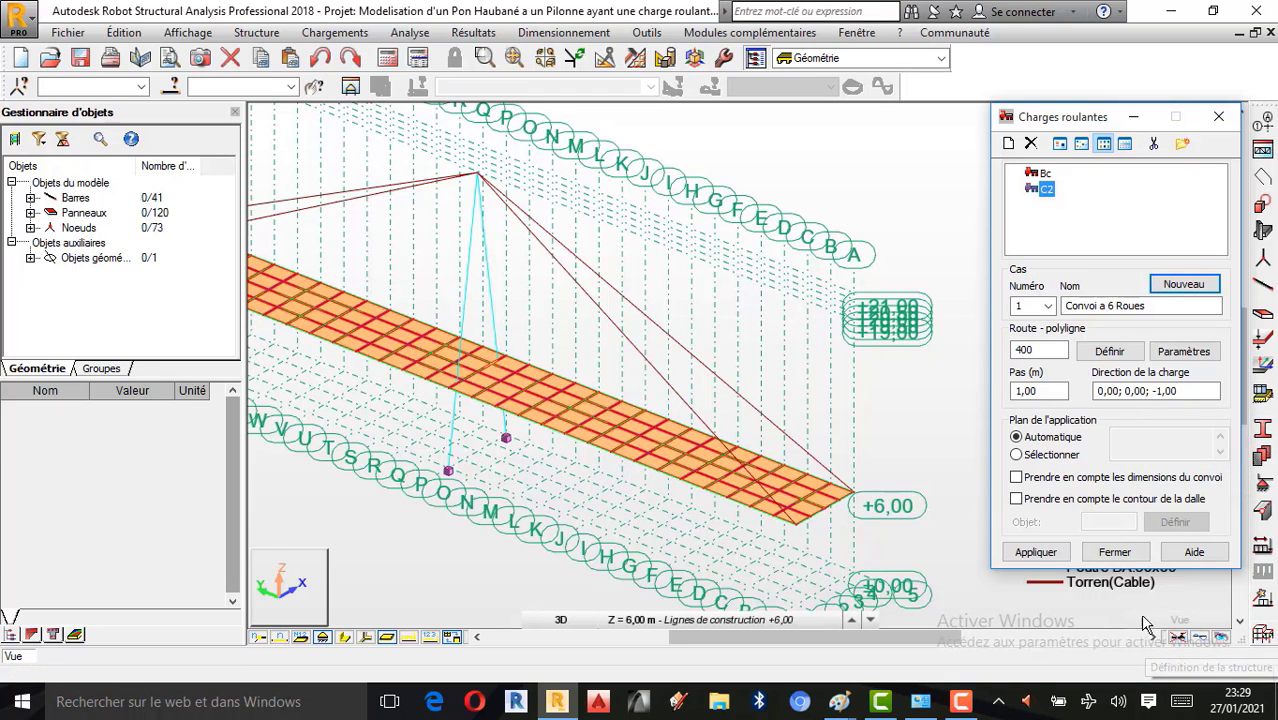
Apply the C2 convoy on route 400 as load case 1, Convoi a 6 Roues, and finish defining rolling loads.
left_click(1042, 560)
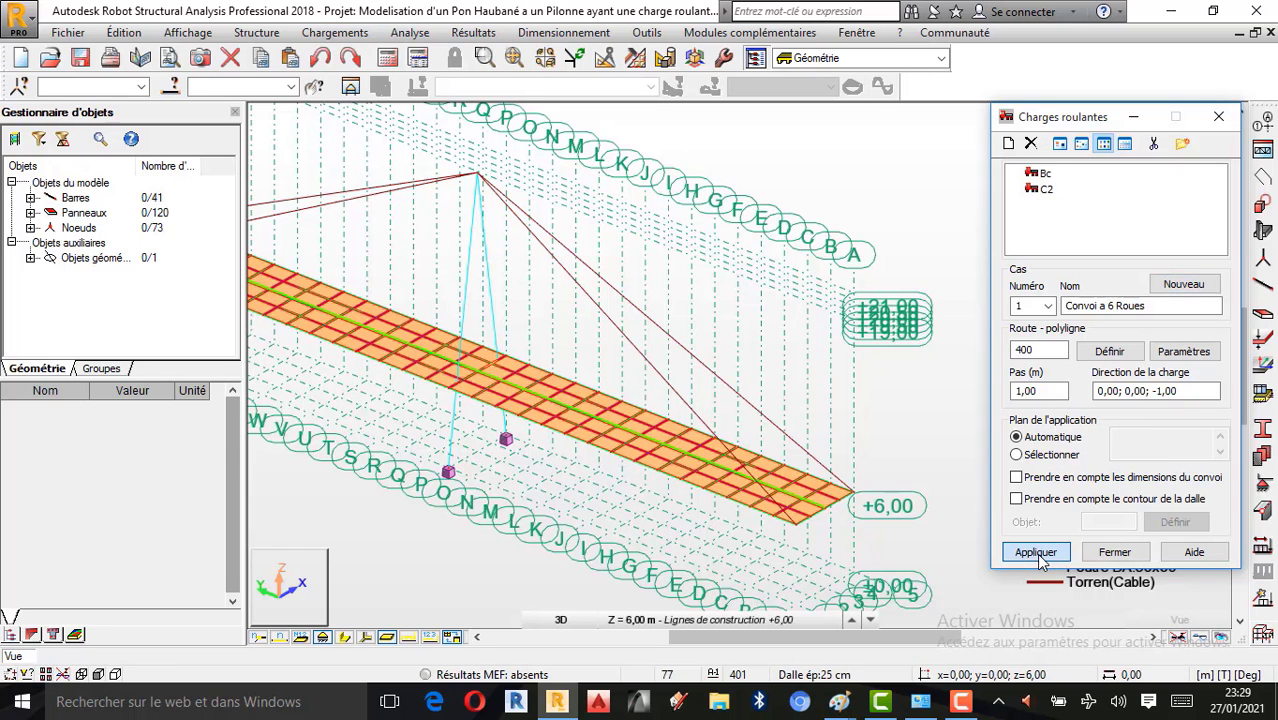
scroll(943, 555, "down", 2)
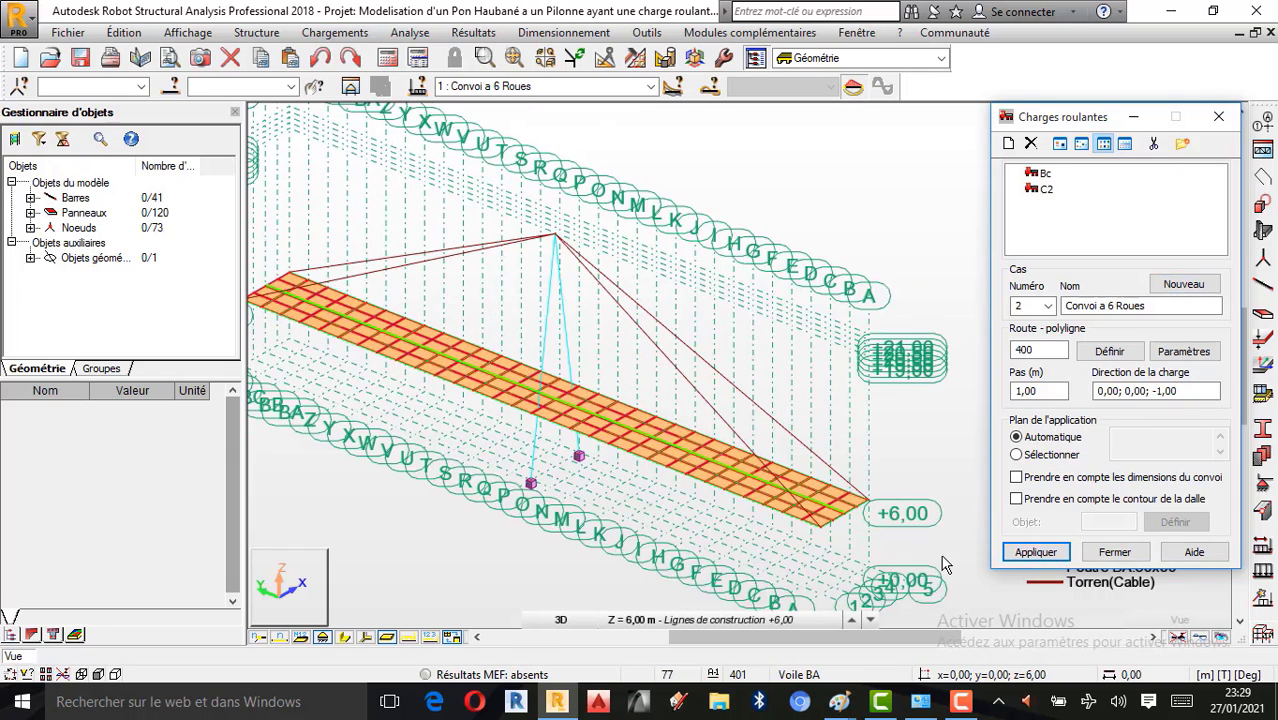
scroll(558, 422, "up", 1)
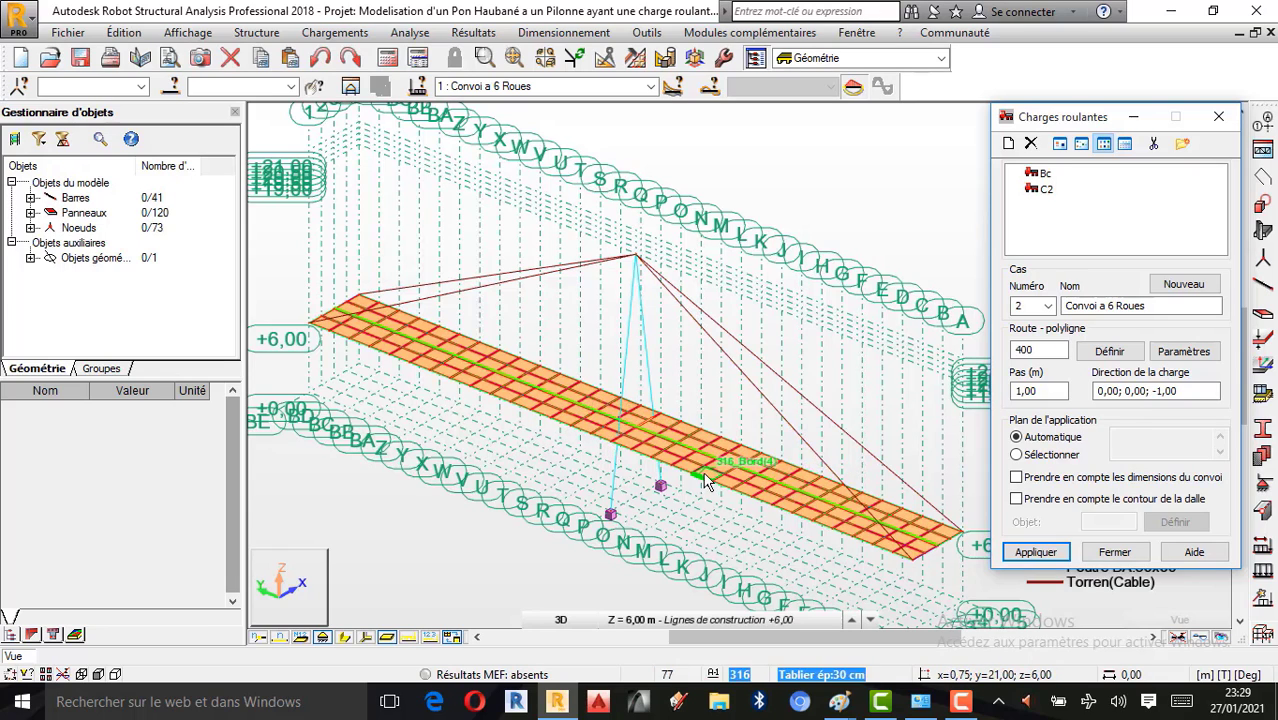
left_click(322, 637)
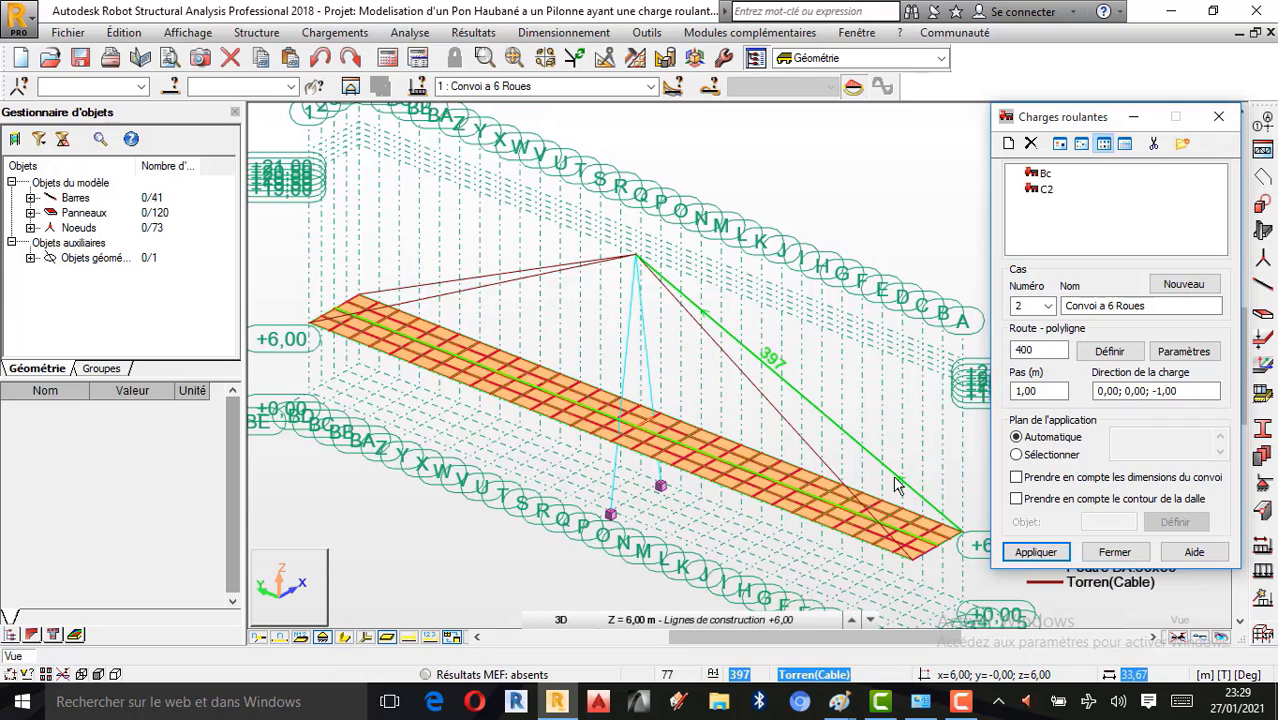
left_click(1113, 552)
Examine the bridge model with and without the bars' section shapes displayed.
middle_click_drag(879, 416, 655, 465, "shift")
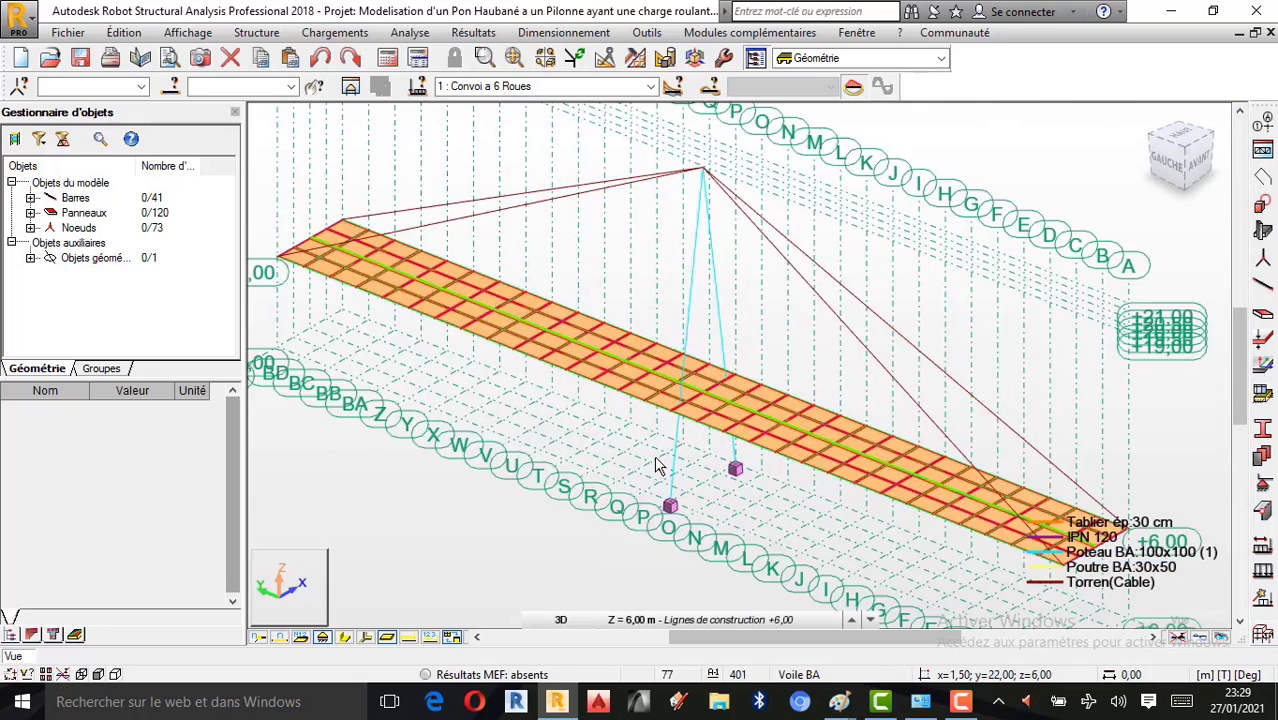
scroll(655, 459, "up", 1)
scroll(878, 438, "down", 1)
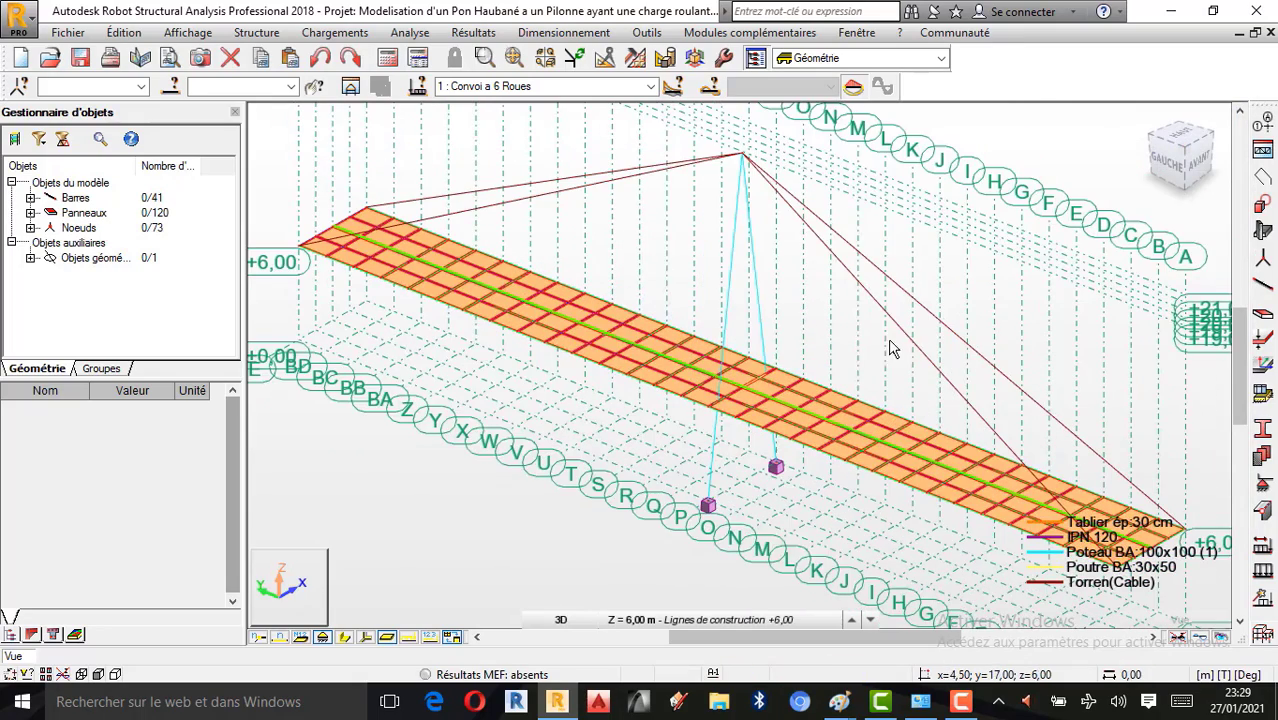
scroll(893, 348, "down", 1)
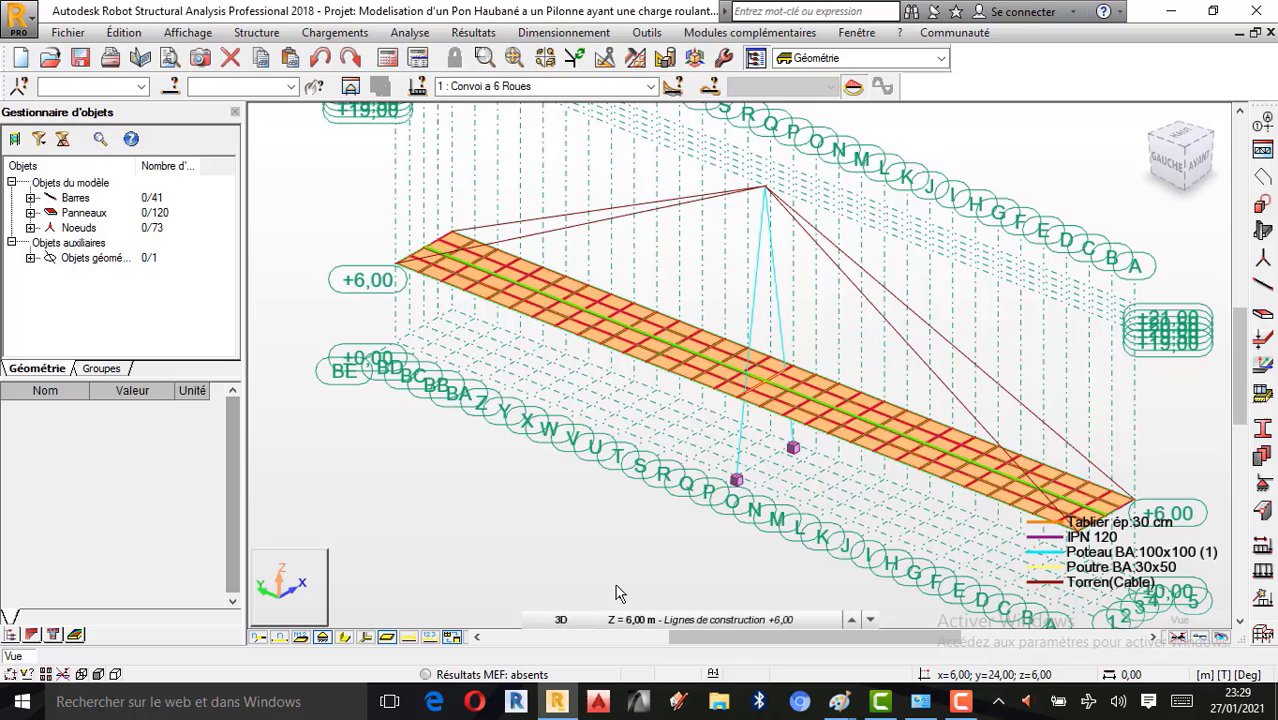
left_click(345, 637)
scroll(1008, 452, "up", 1)
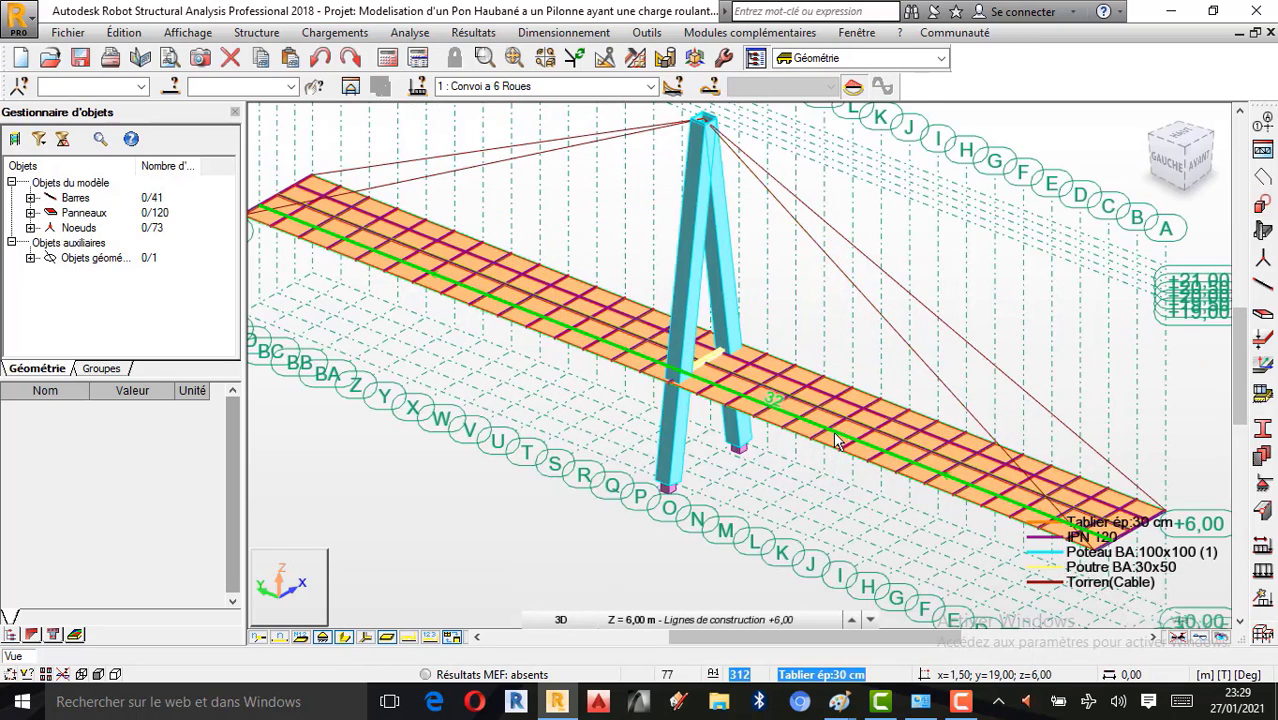
scroll(833, 432, "down", 2)
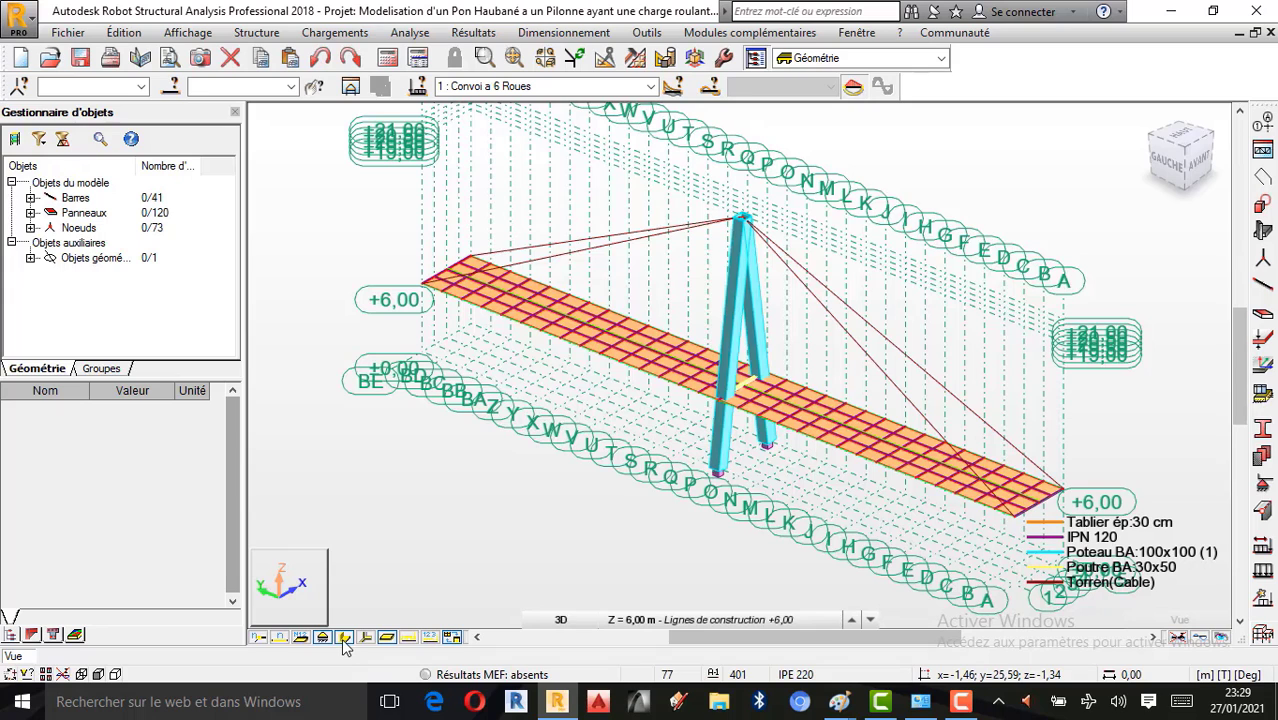
left_click(345, 637)
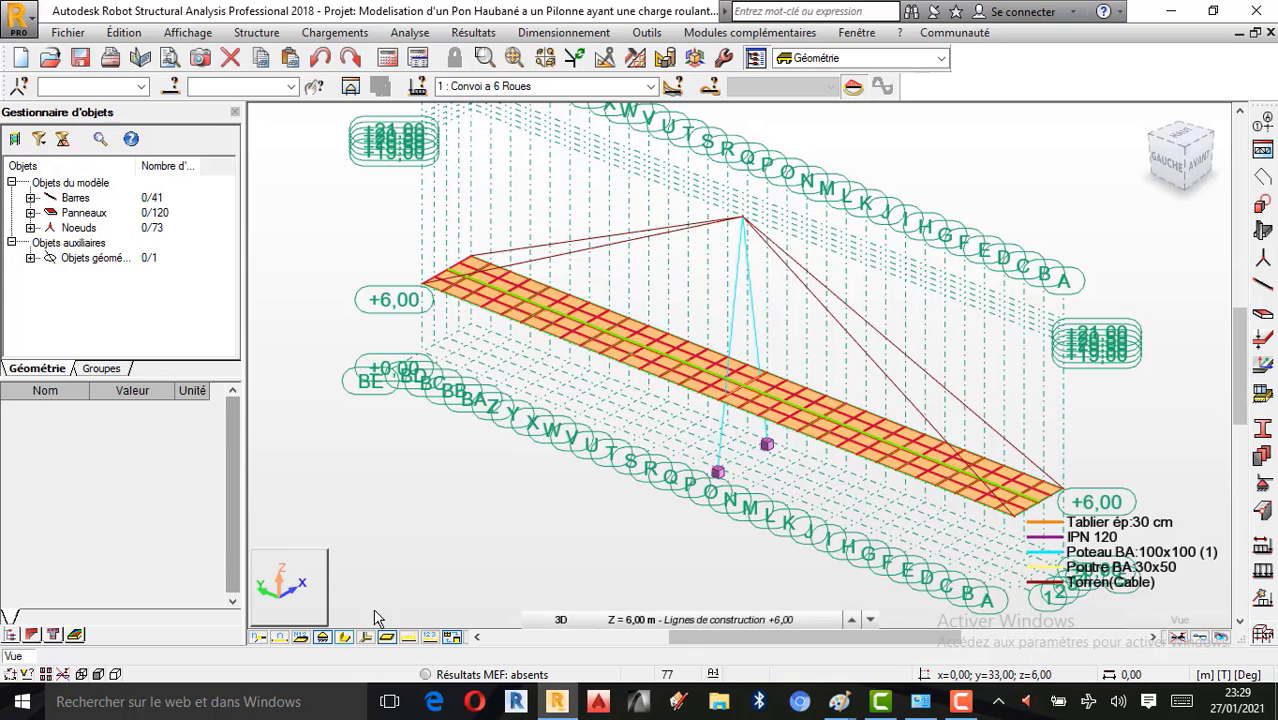
left_click(345, 638)
scroll(828, 458, "up", 2)
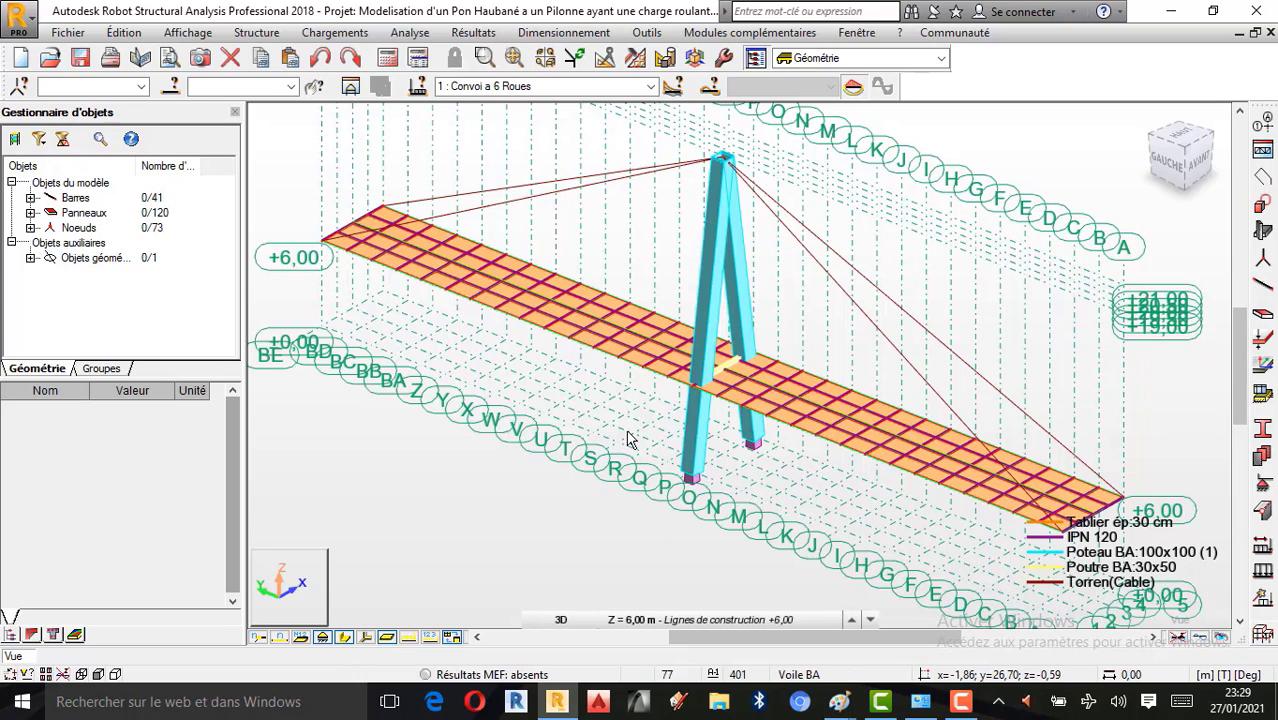
left_click(340, 637)
scroll(772, 432, "up", 1)
scroll(760, 452, "down", 1)
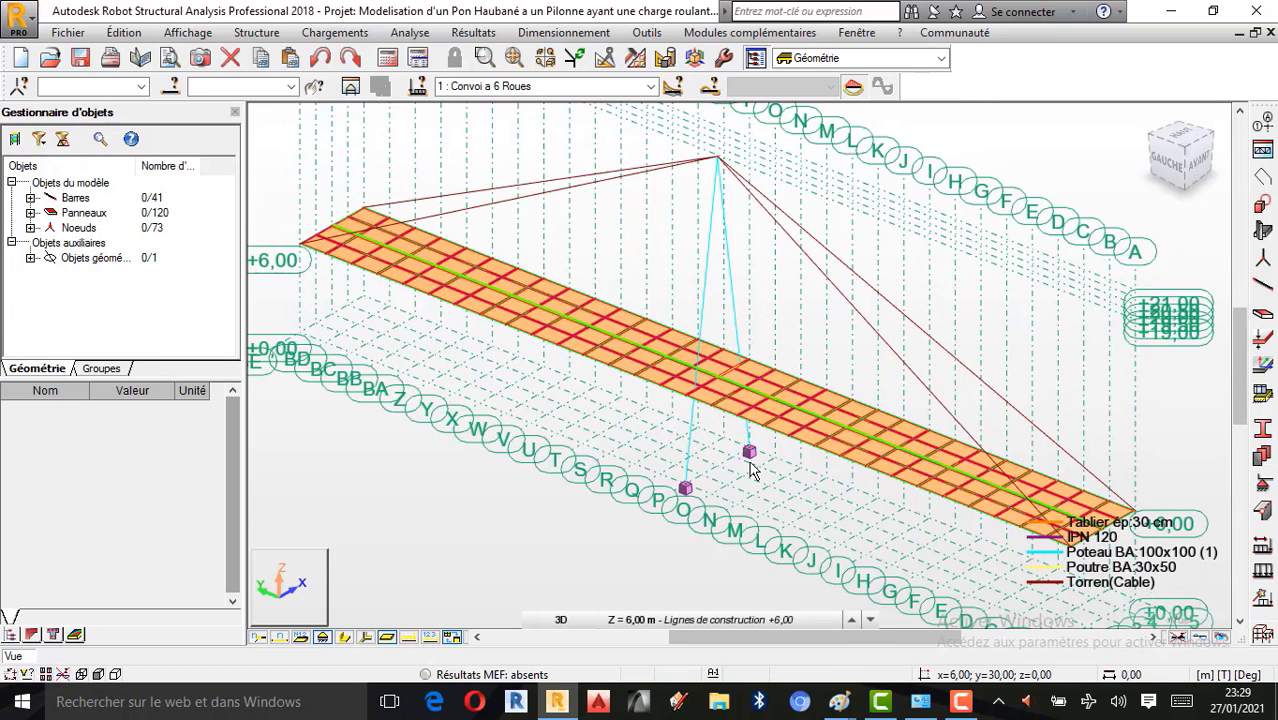
left_click(954, 710)
left_click(1200, 617)
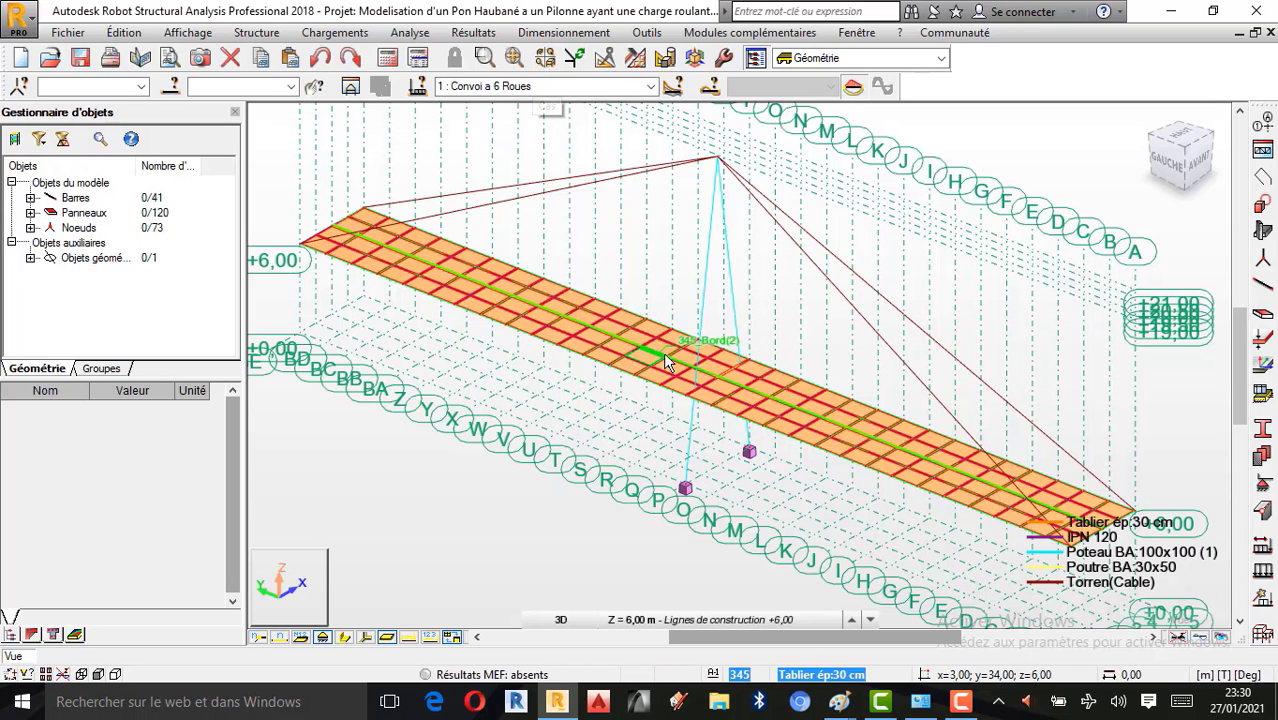
Enable the display of all rolling-load attributes and automatically generated forces, and generate the structure's calculation model.
left_click(126, 33)
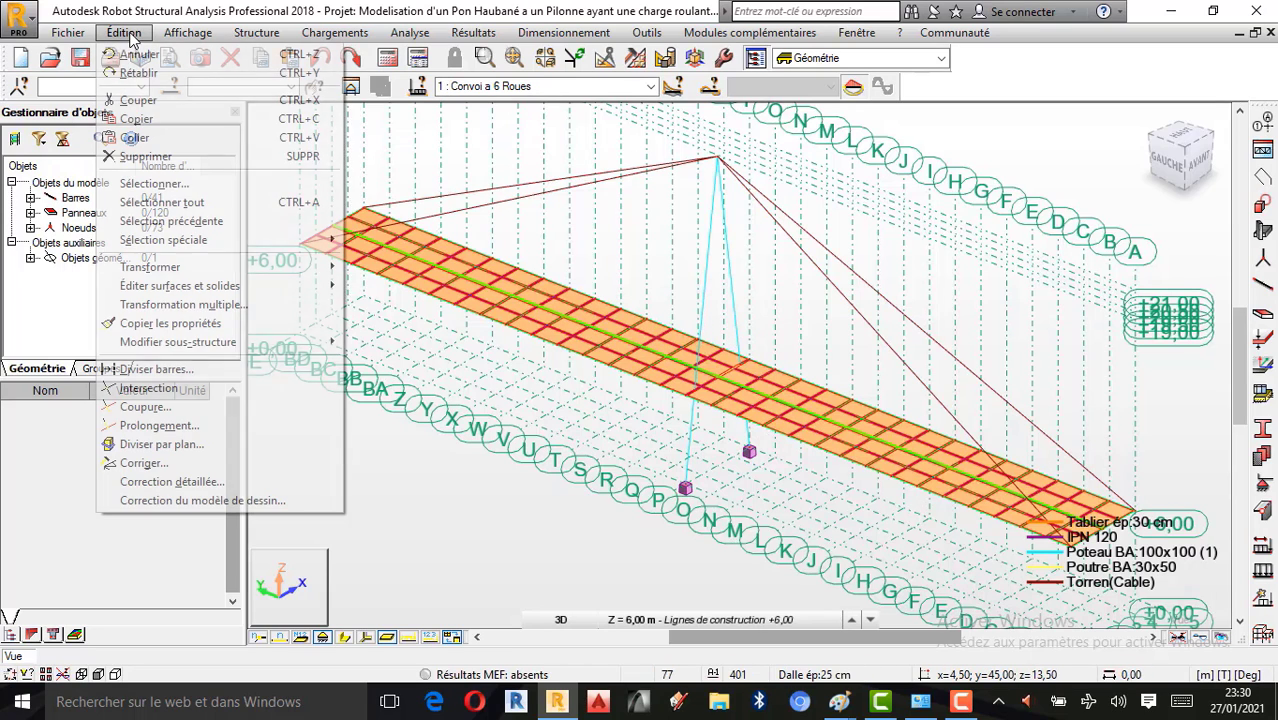
mouse_move(188, 33)
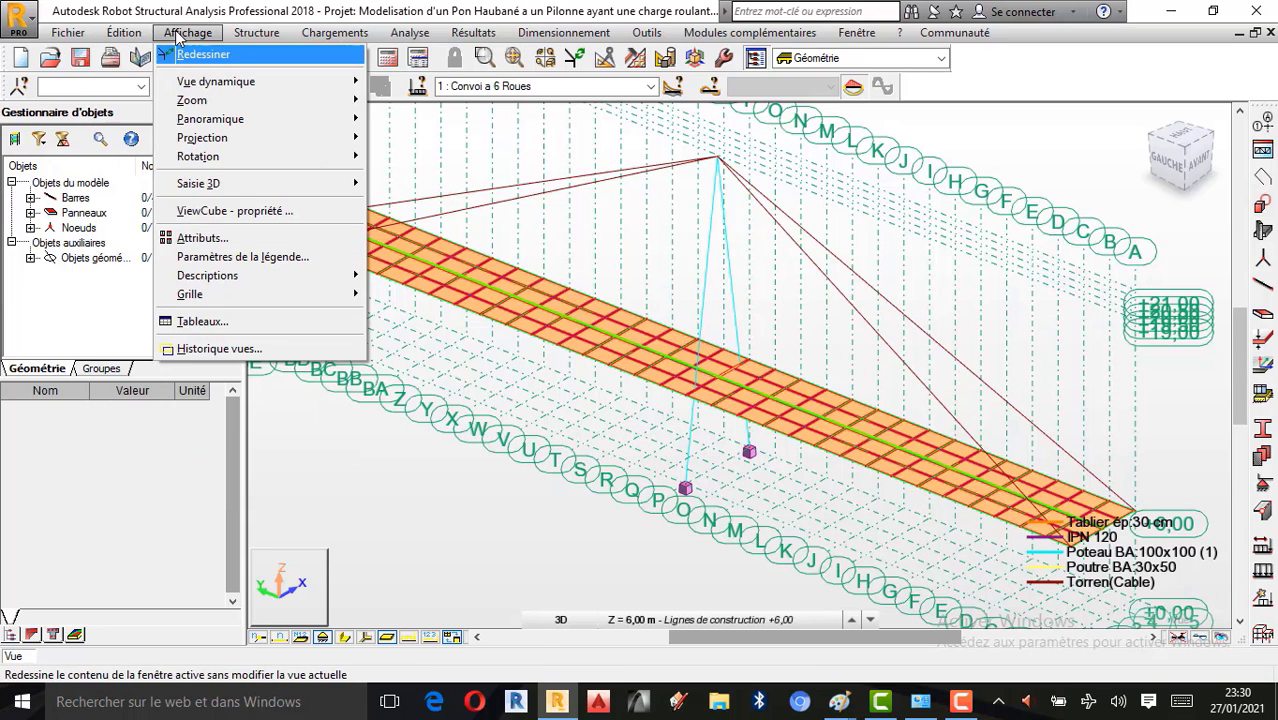
left_click(205, 240)
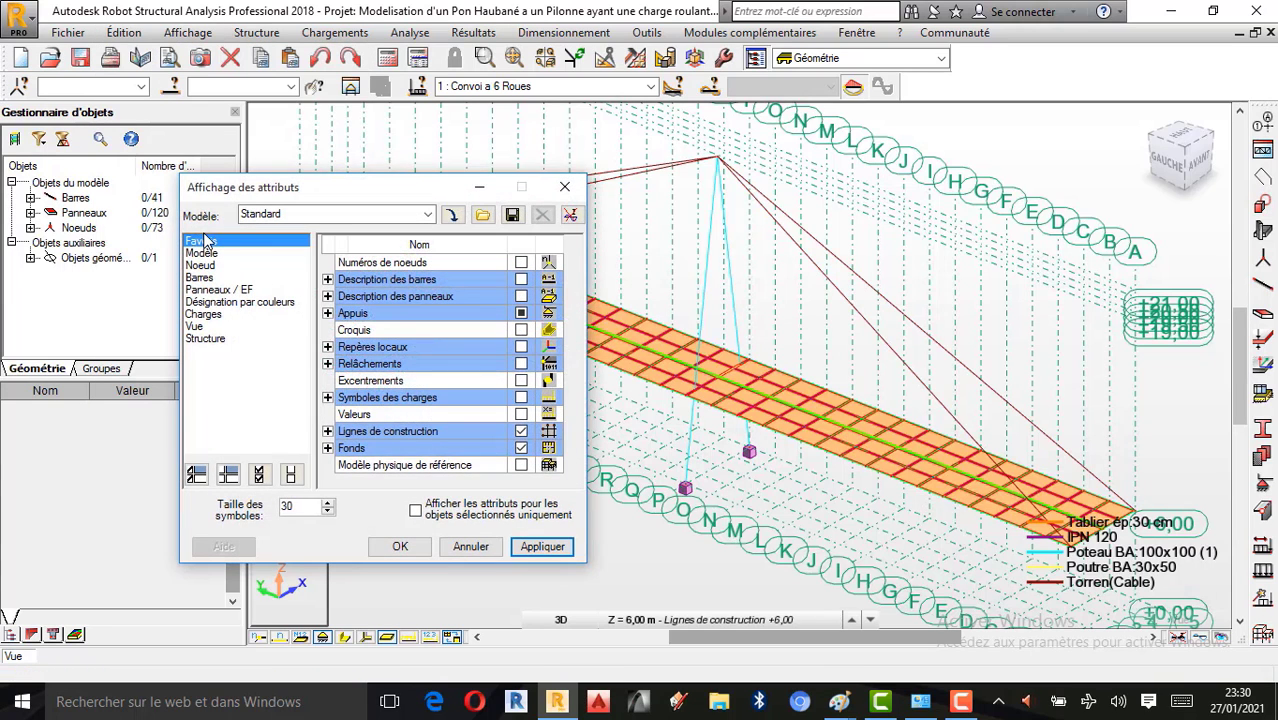
left_click(204, 314)
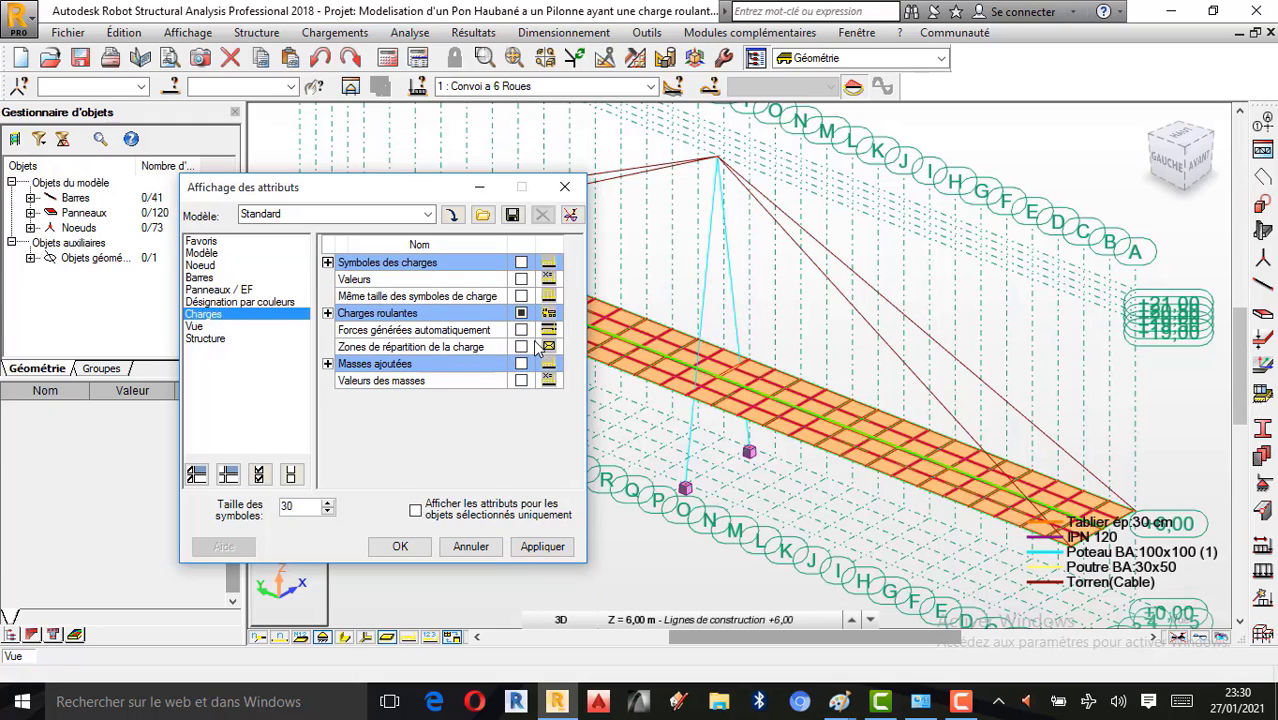
left_click(521, 330)
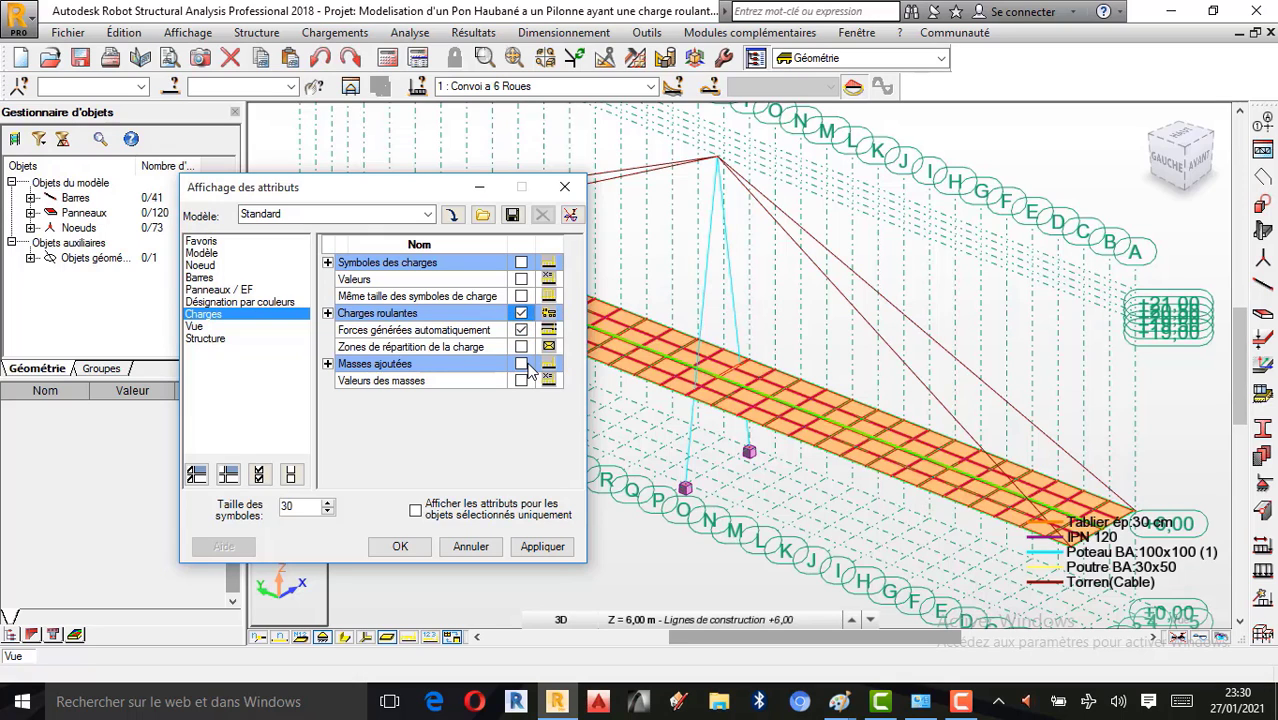
left_click(543, 547)
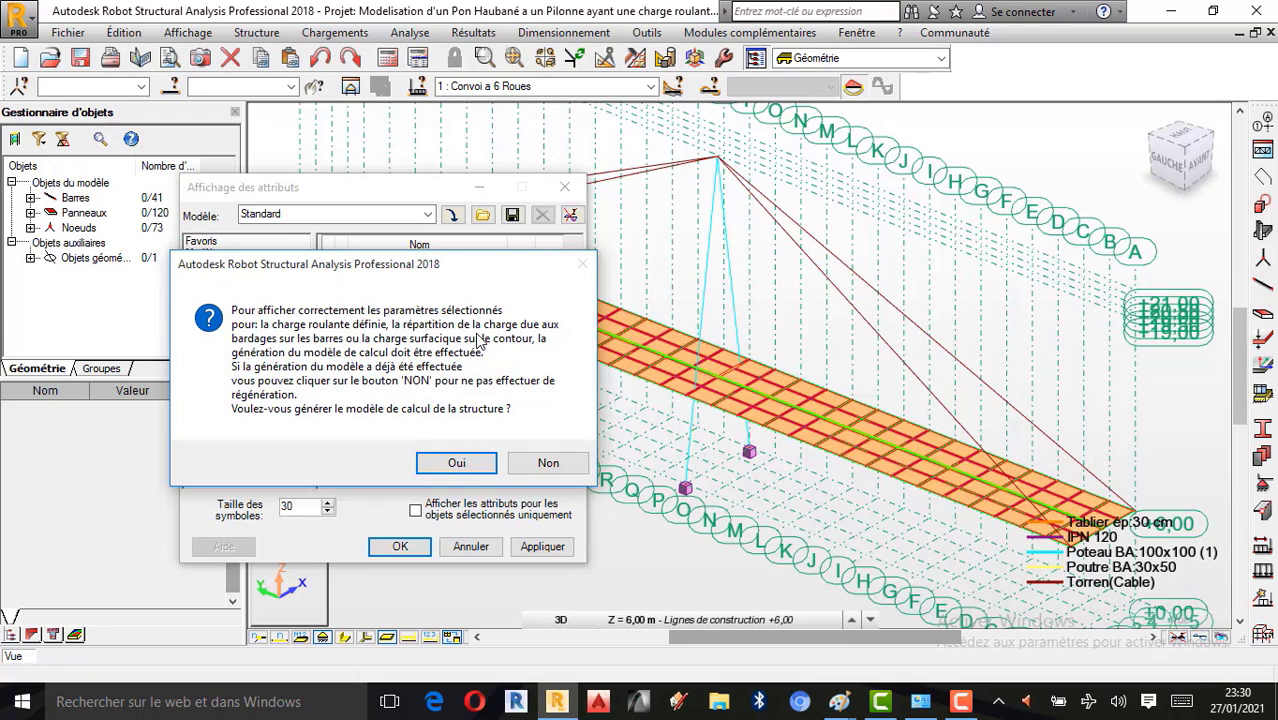
left_click(467, 468)
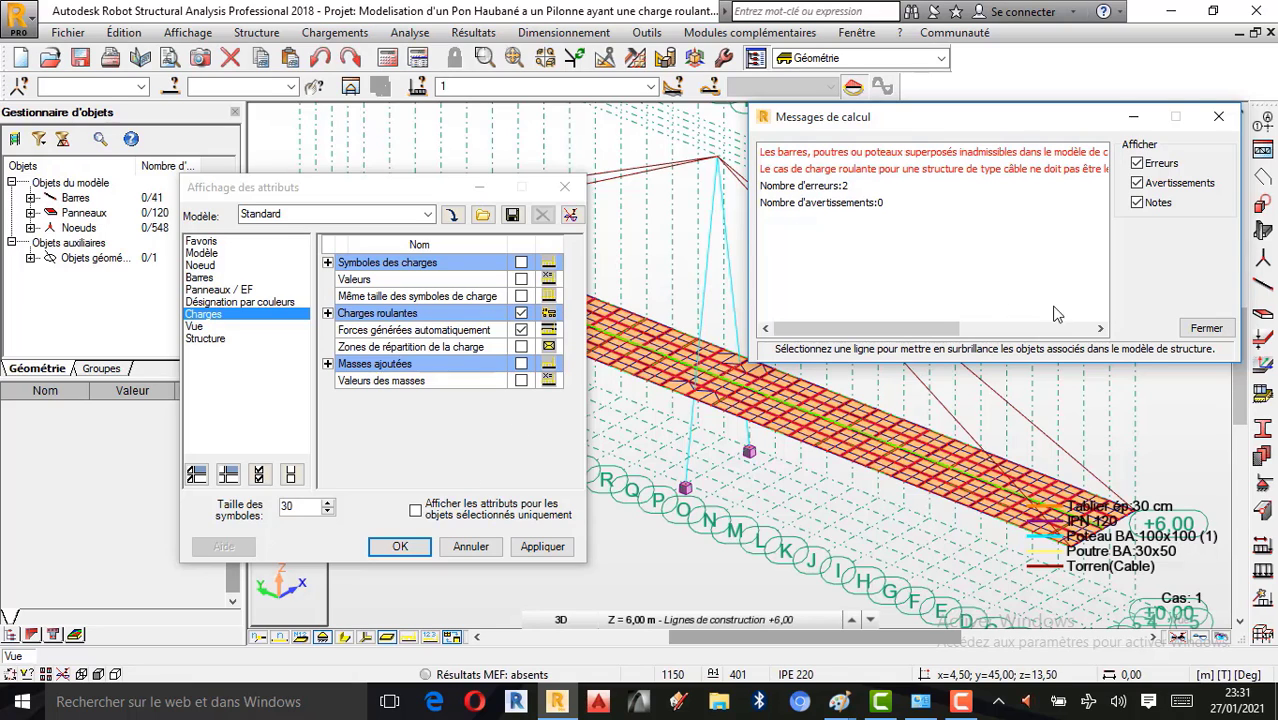
Dismiss the calculation messages and close the attribute display settings.
left_click(1206, 329)
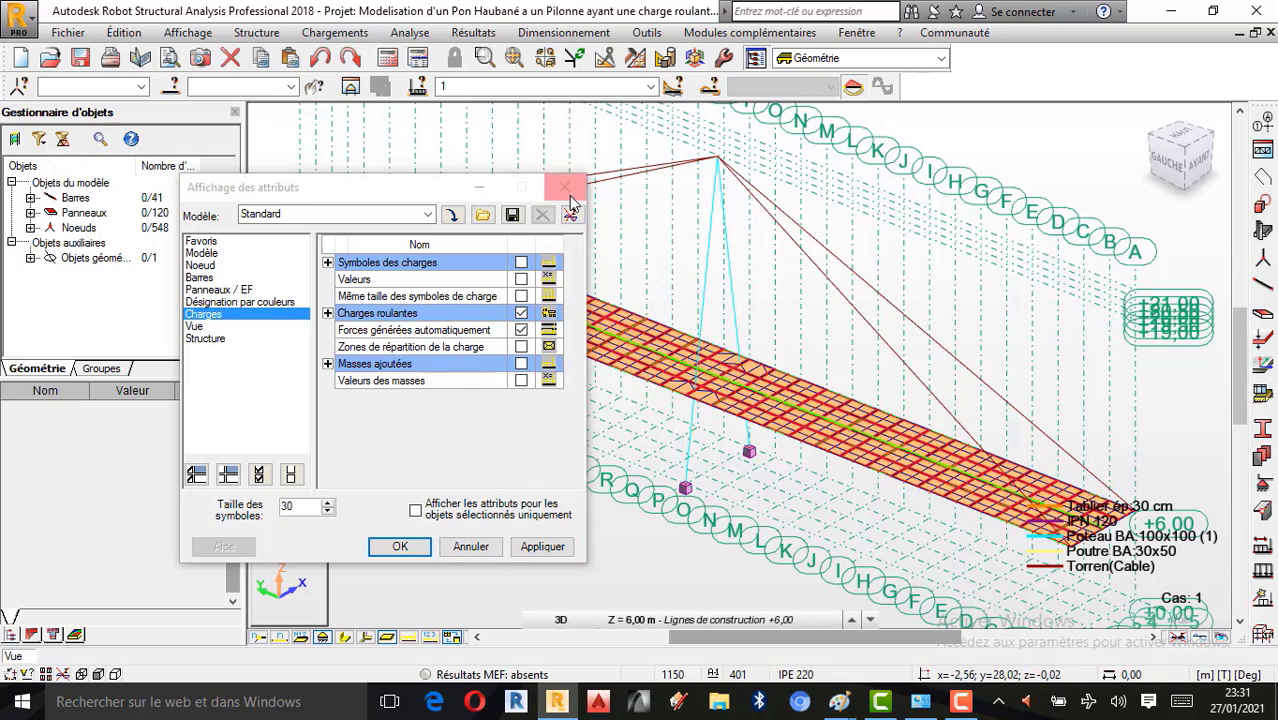
left_click(564, 187)
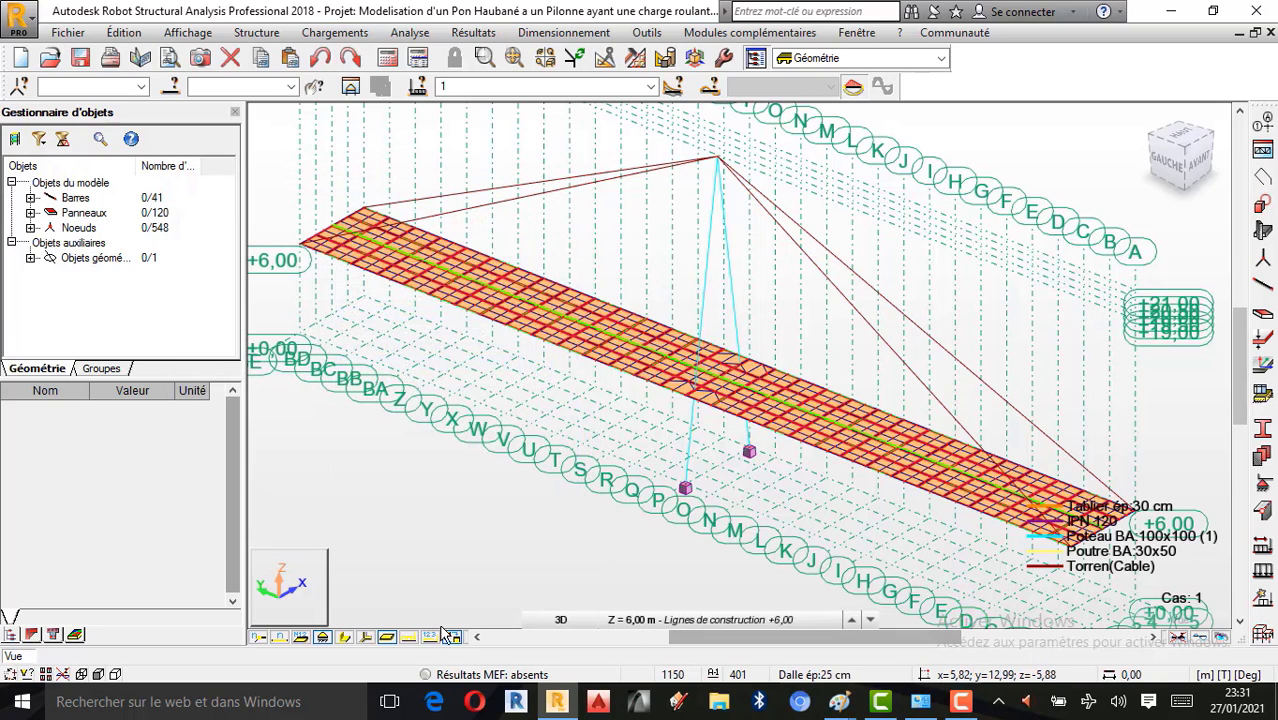
left_click(960, 702)
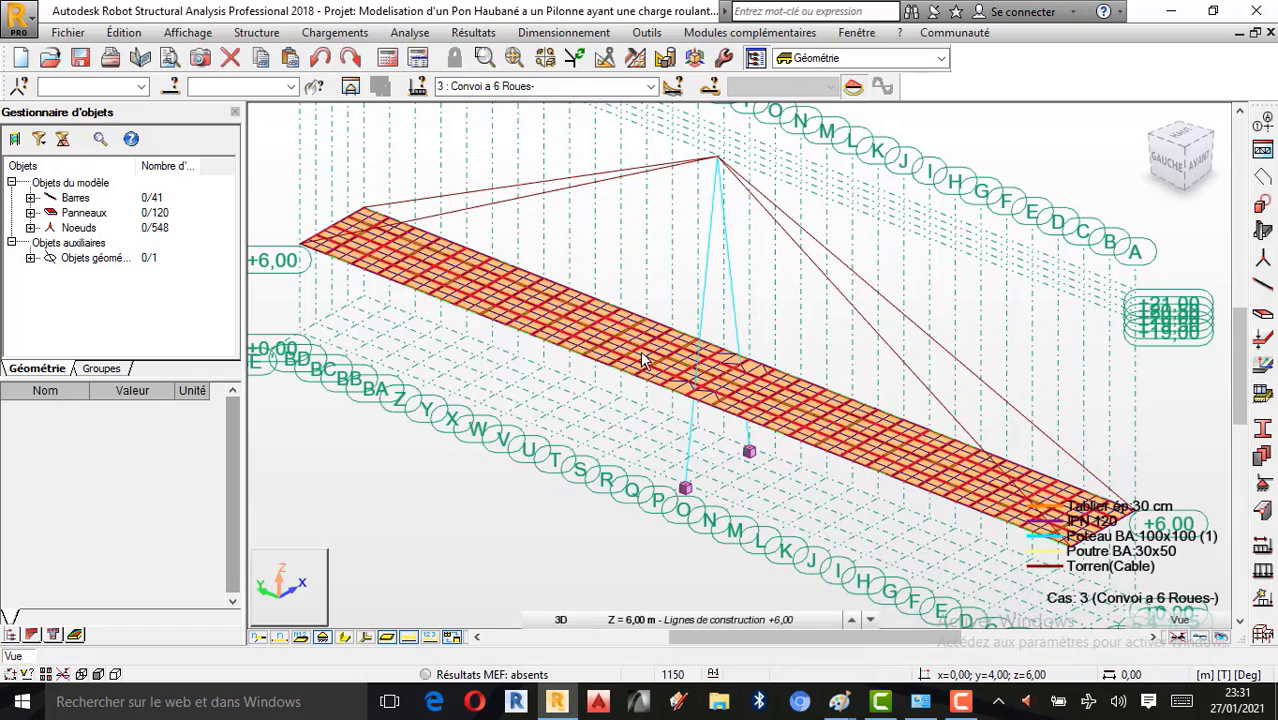
Set load case 1, Convoi a 6 Roues, as the current case and display its load value descriptions on the bridge.
scroll(553, 393, "down", 2)
scroll(682, 354, "up", 1)
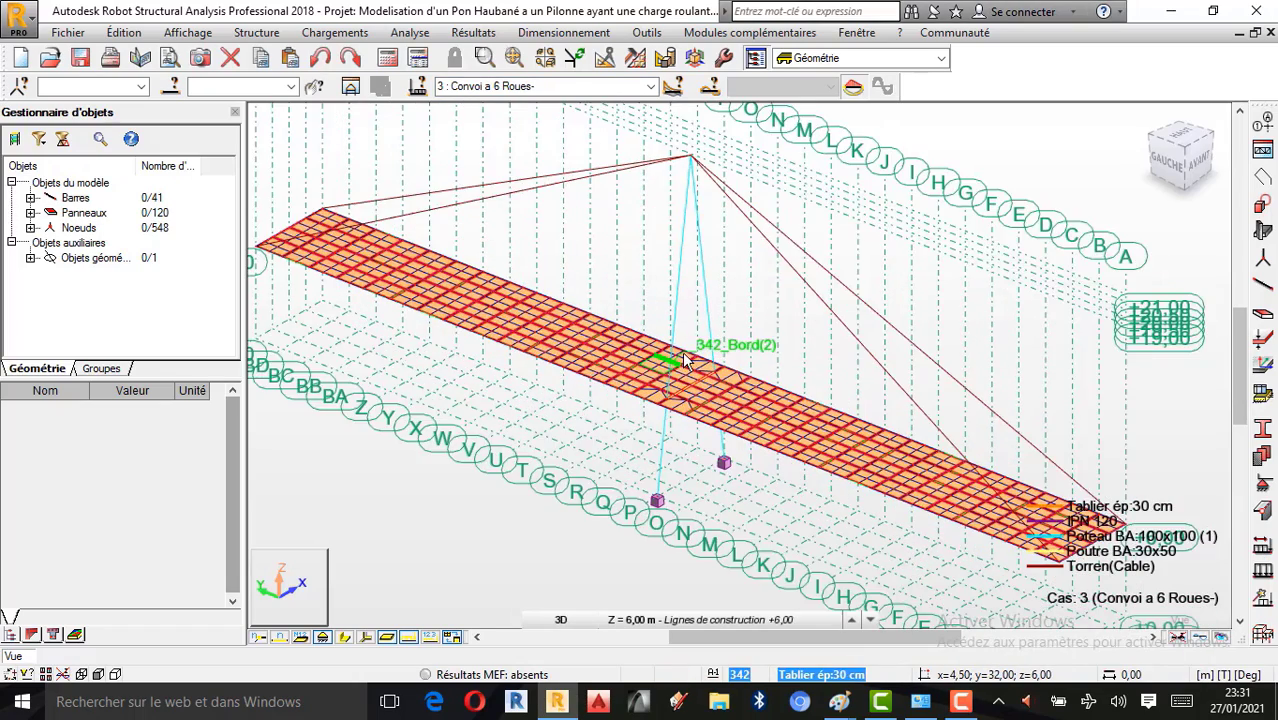
scroll(678, 364, "down", 1)
scroll(663, 361, "up", 1)
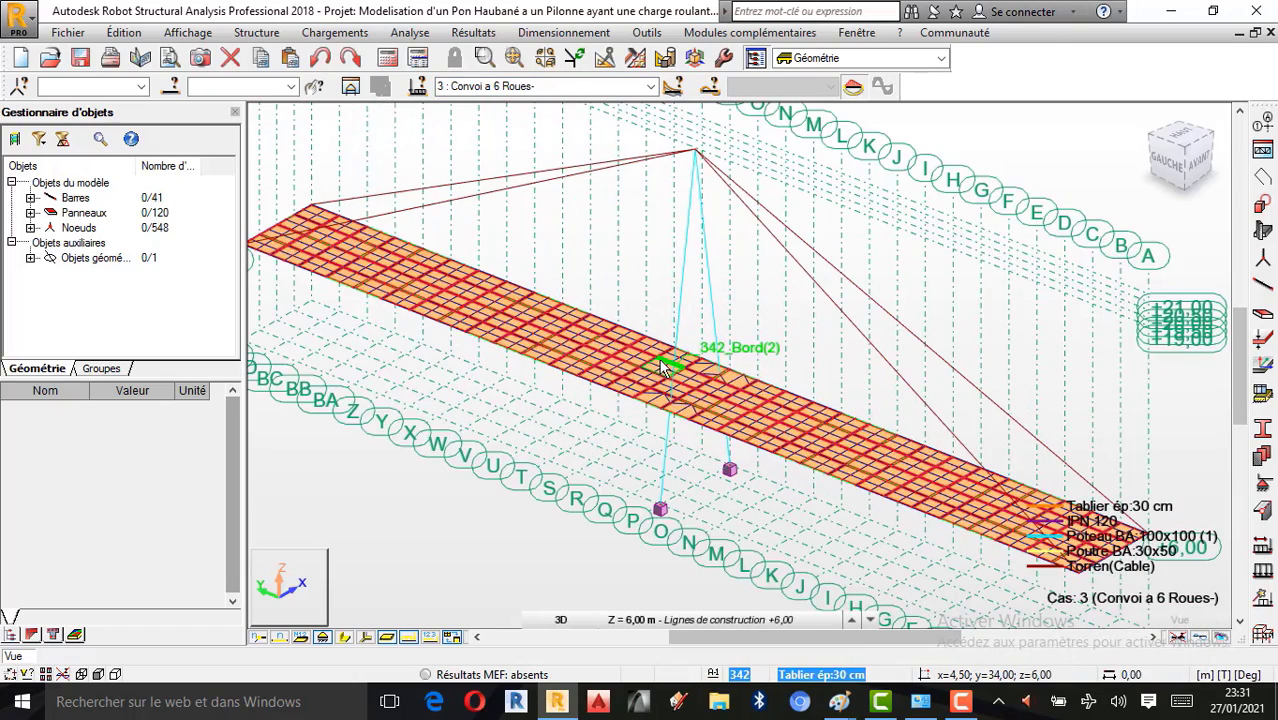
left_click(650, 88)
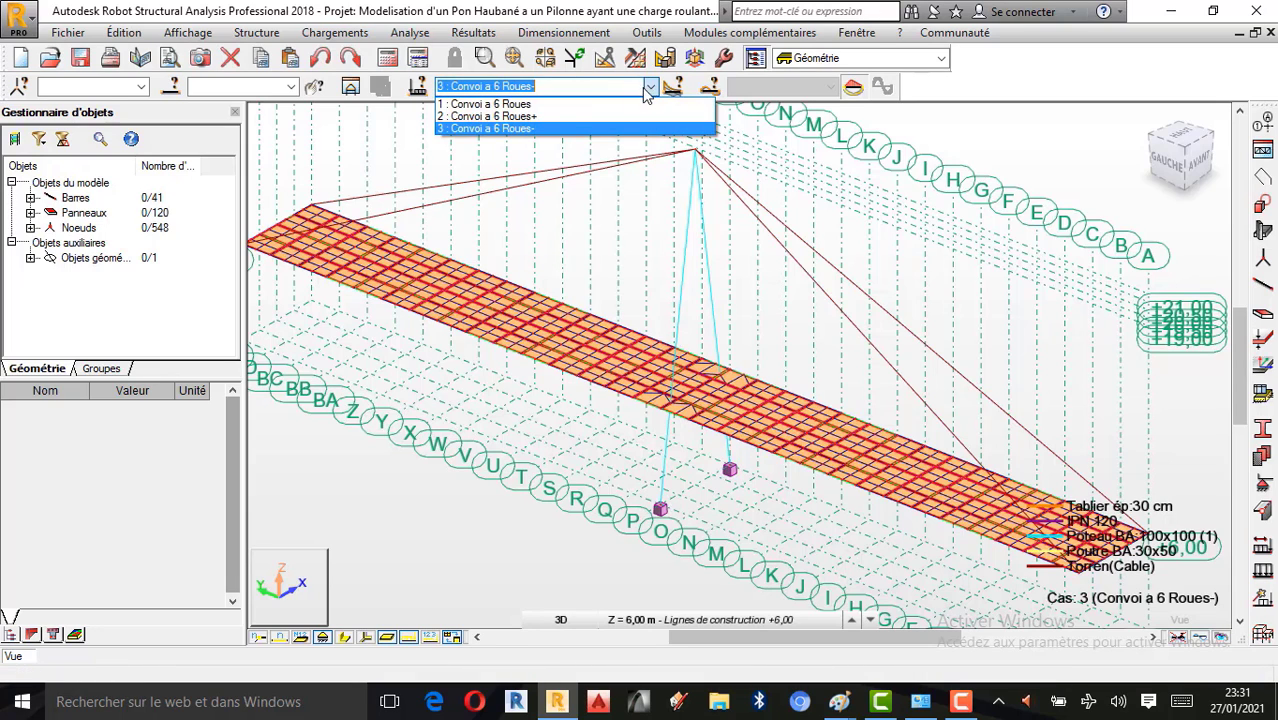
left_click(555, 105)
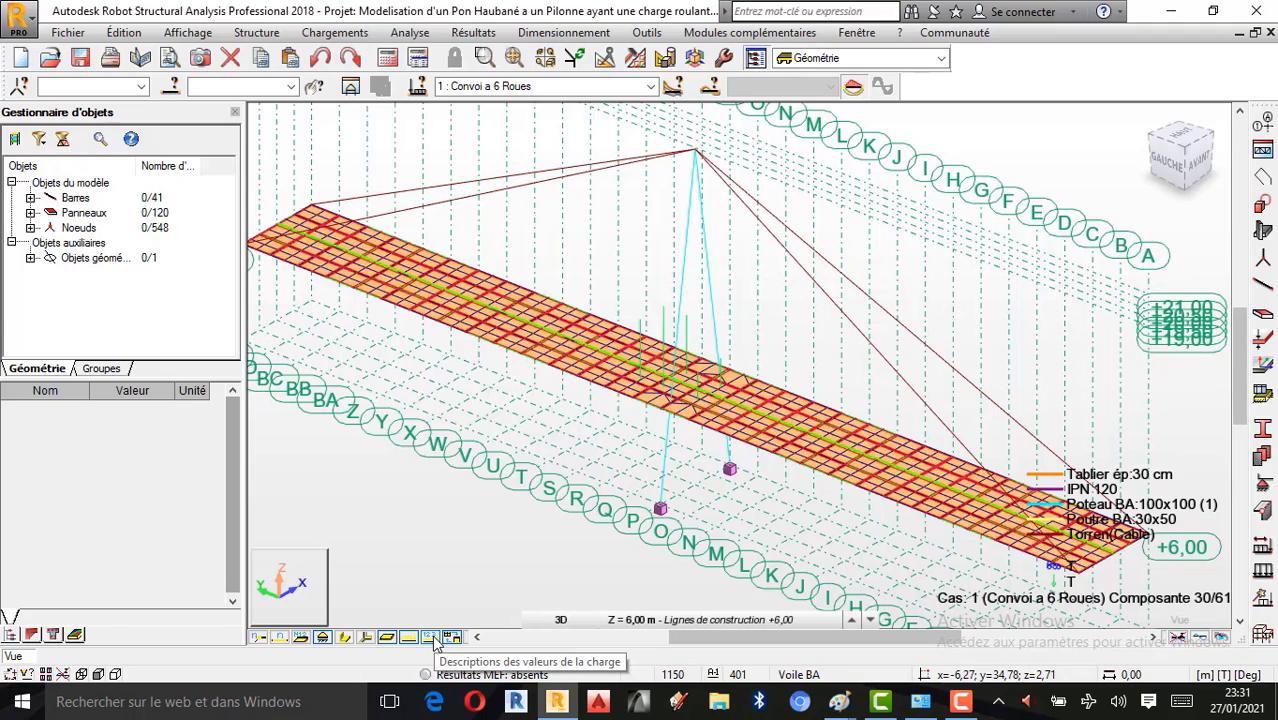
left_click(431, 638)
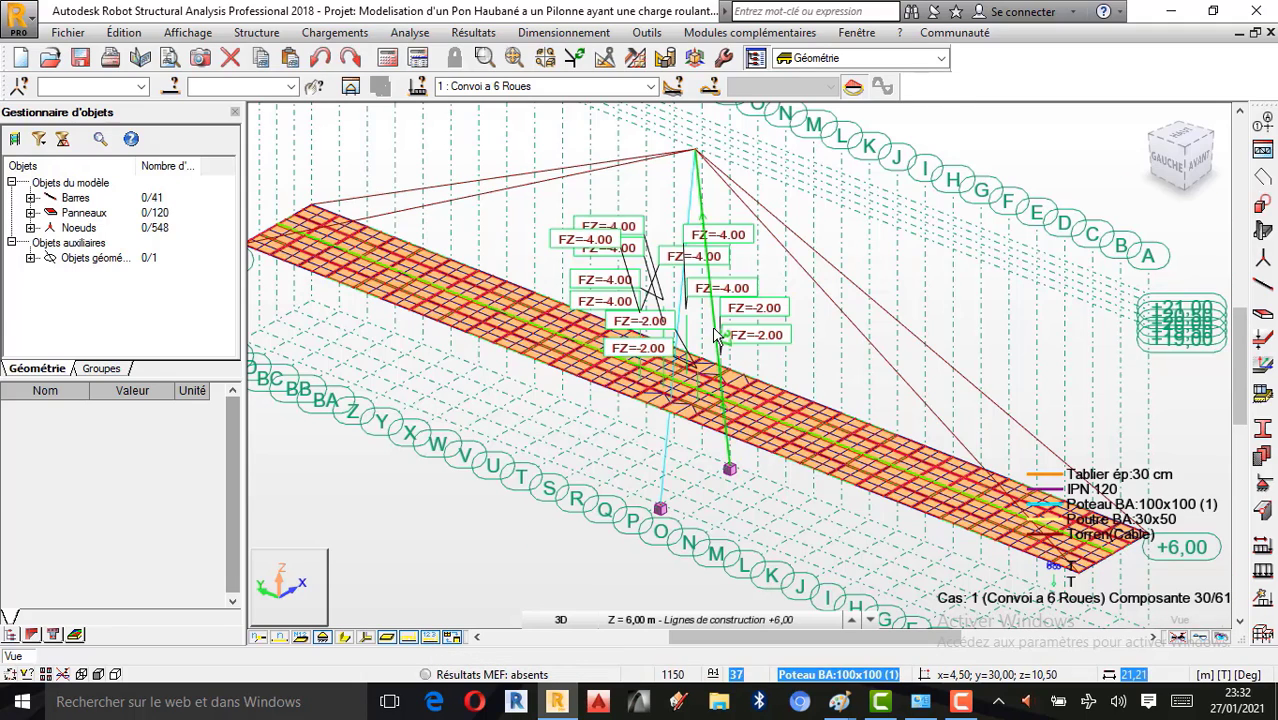
scroll(714, 338, "down", 2)
scroll(728, 440, "up", 2)
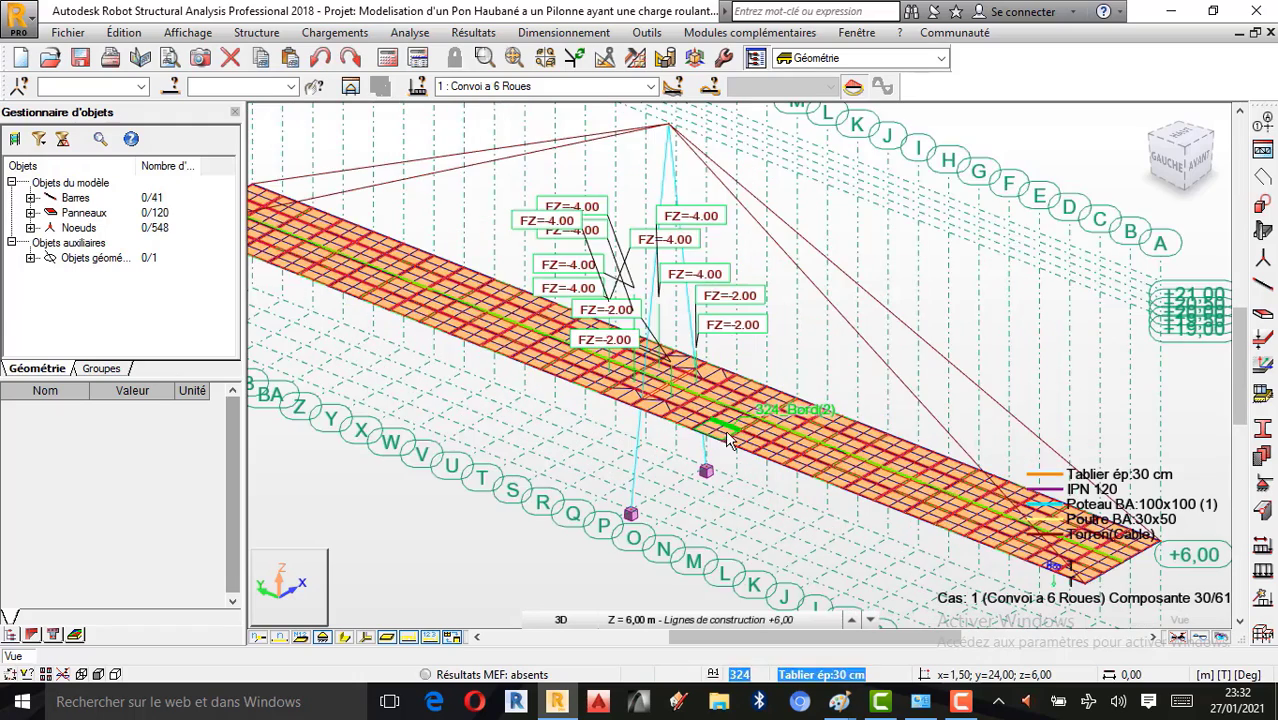
scroll(546, 507, "down", 1)
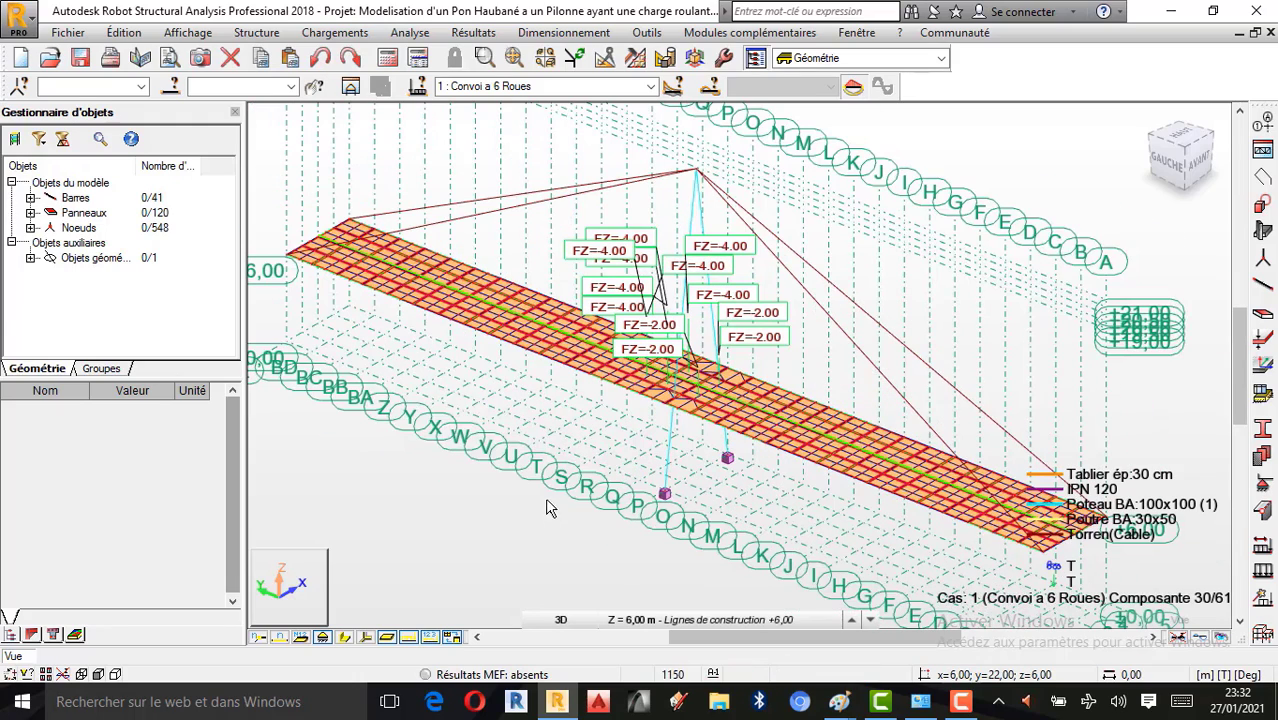
Display the section shapes of the bridge's bars together with the convoy loads.
left_click(348, 639)
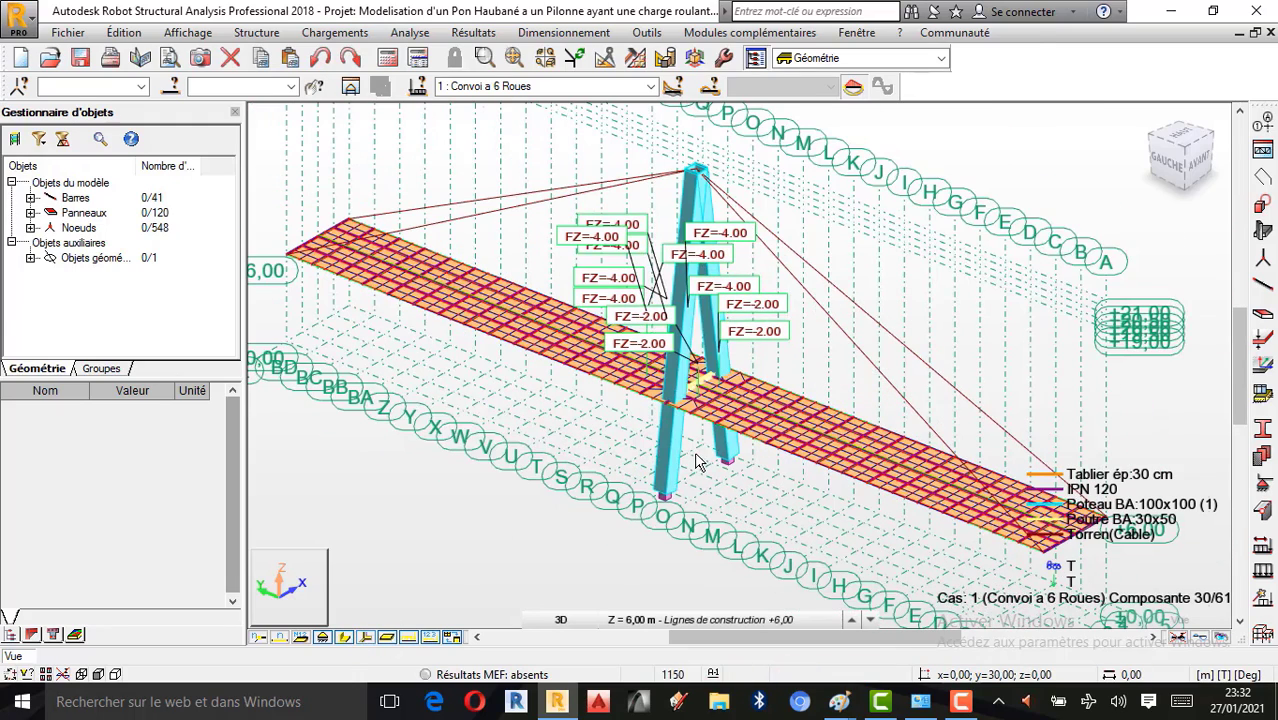
scroll(742, 330, "up", 2)
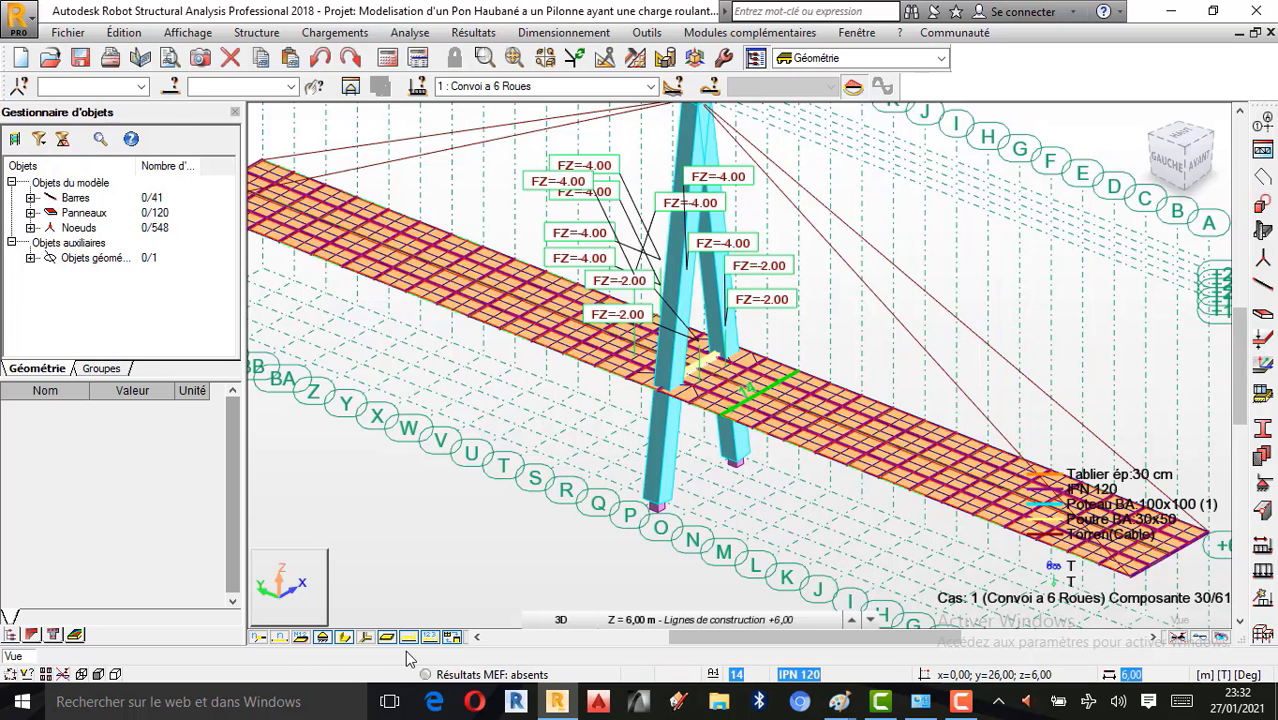
scroll(680, 368, "down", 1)
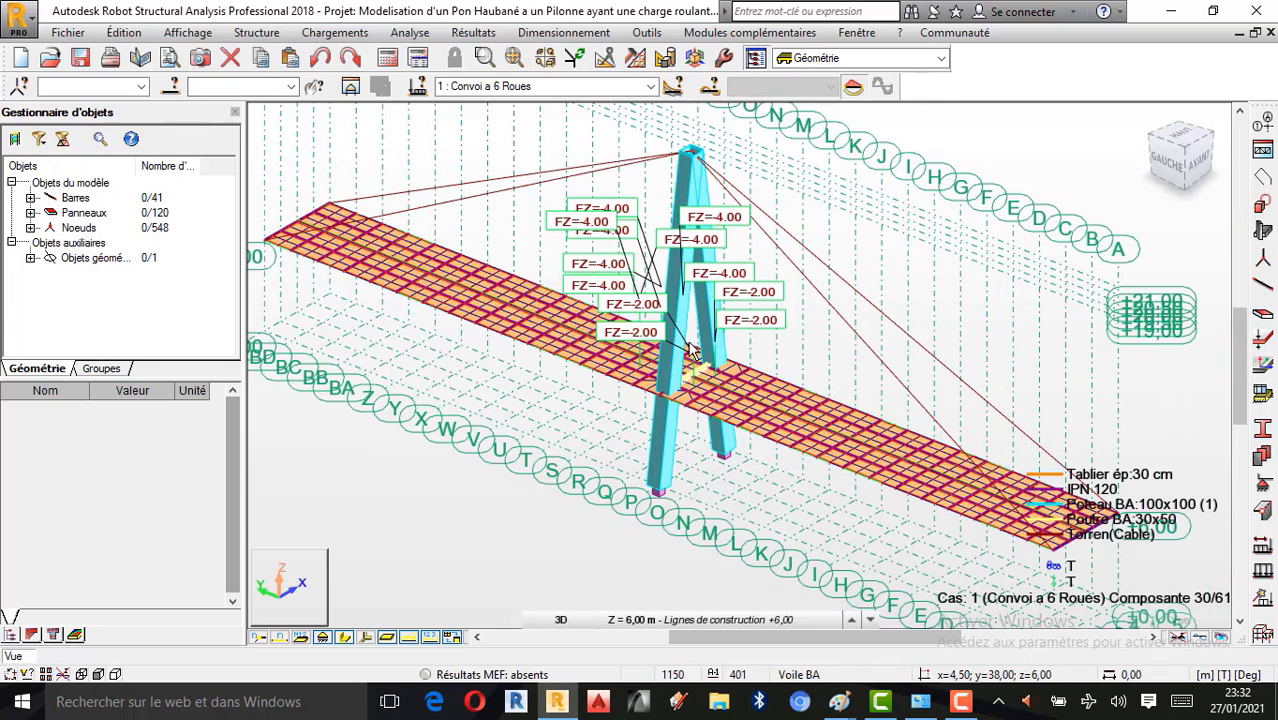
Enable the display of panel thickness for the deck and close the attribute display settings.
left_click(118, 33)
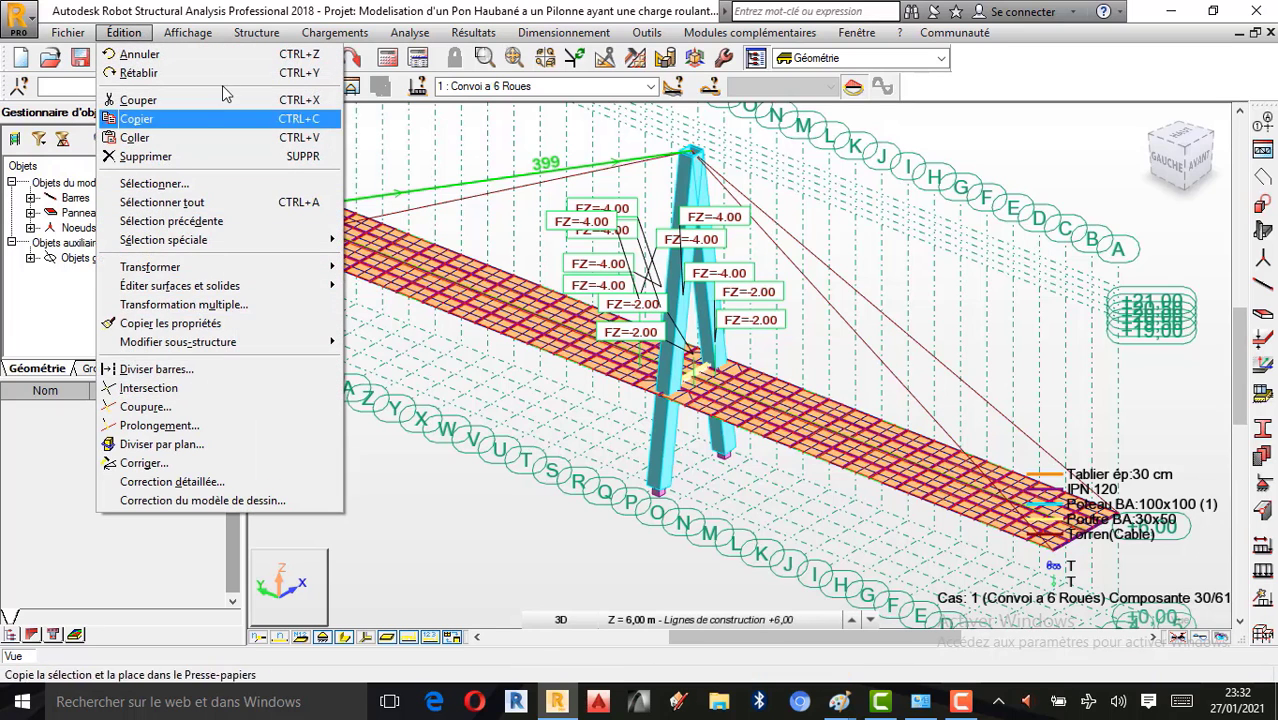
left_click(275, 234)
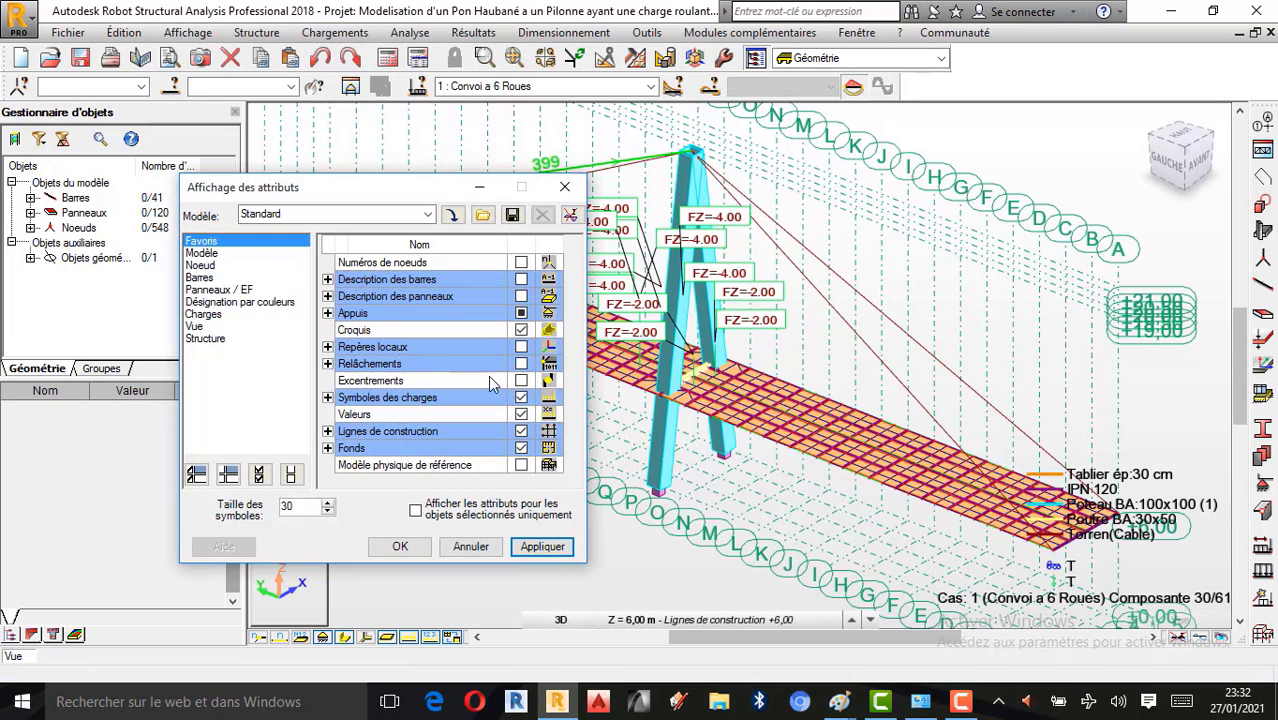
left_click(222, 290)
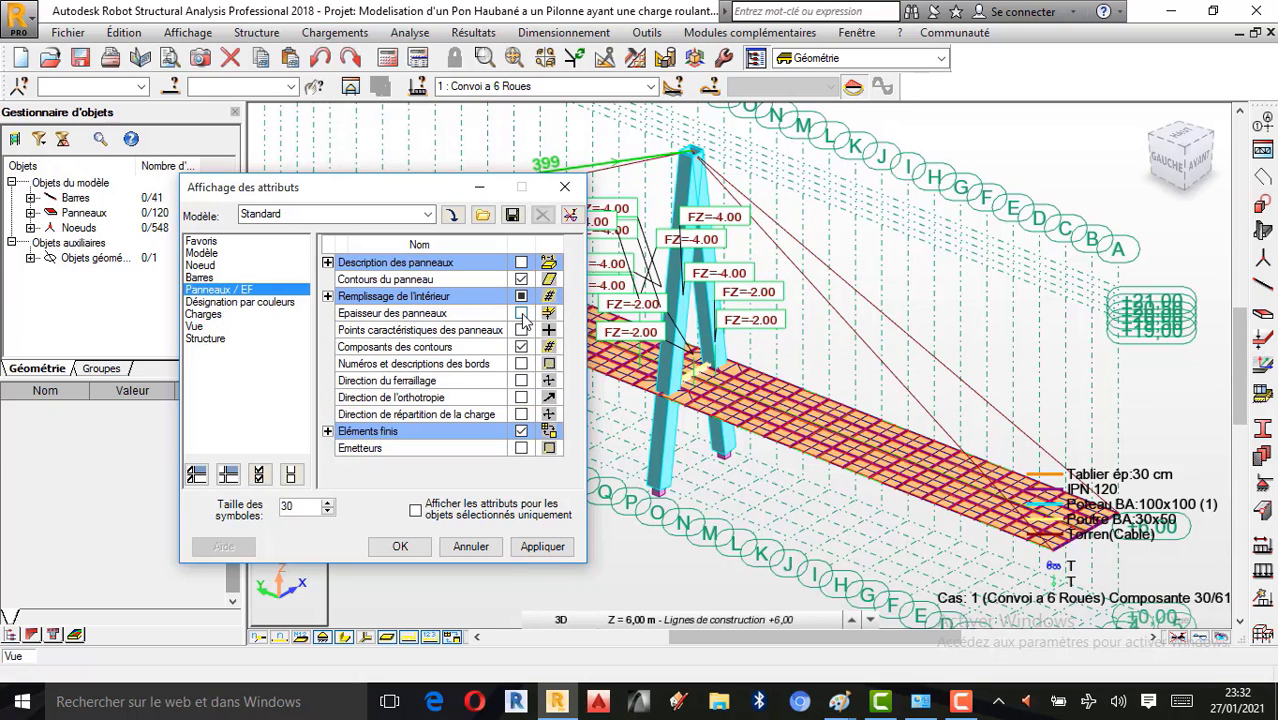
left_click(521, 313)
left_click(542, 546)
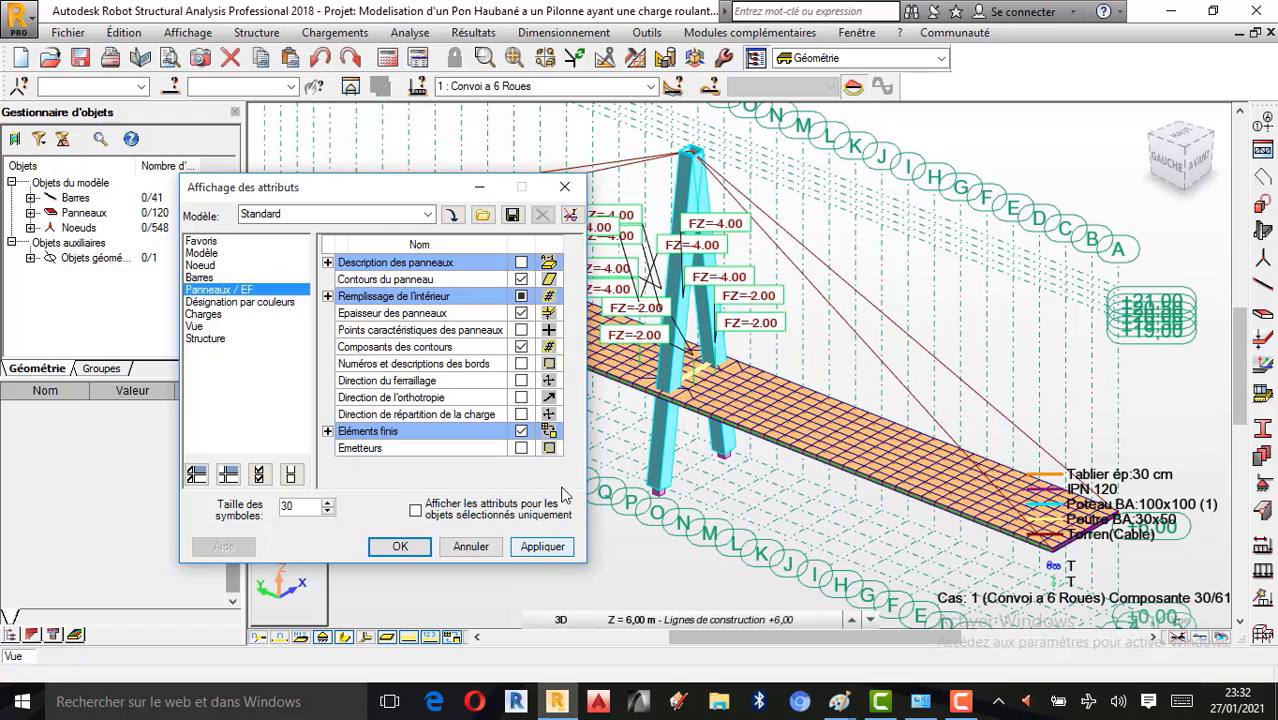
left_click(564, 187)
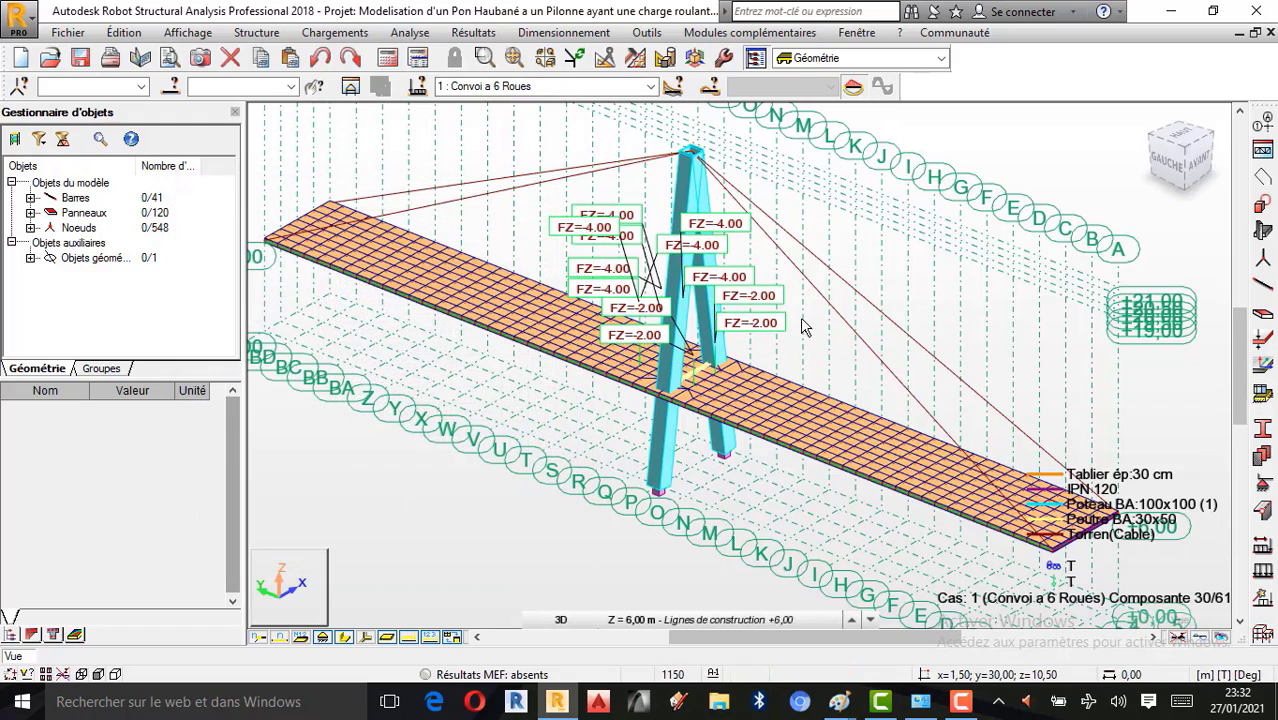
Examine the convoy loads, pylon and deck thickness in 3D from several angles and up close.
right_click(840, 255)
left_click(828, 323)
left_click_drag(845, 323, 765, 370)
scroll(765, 371, "up", 4)
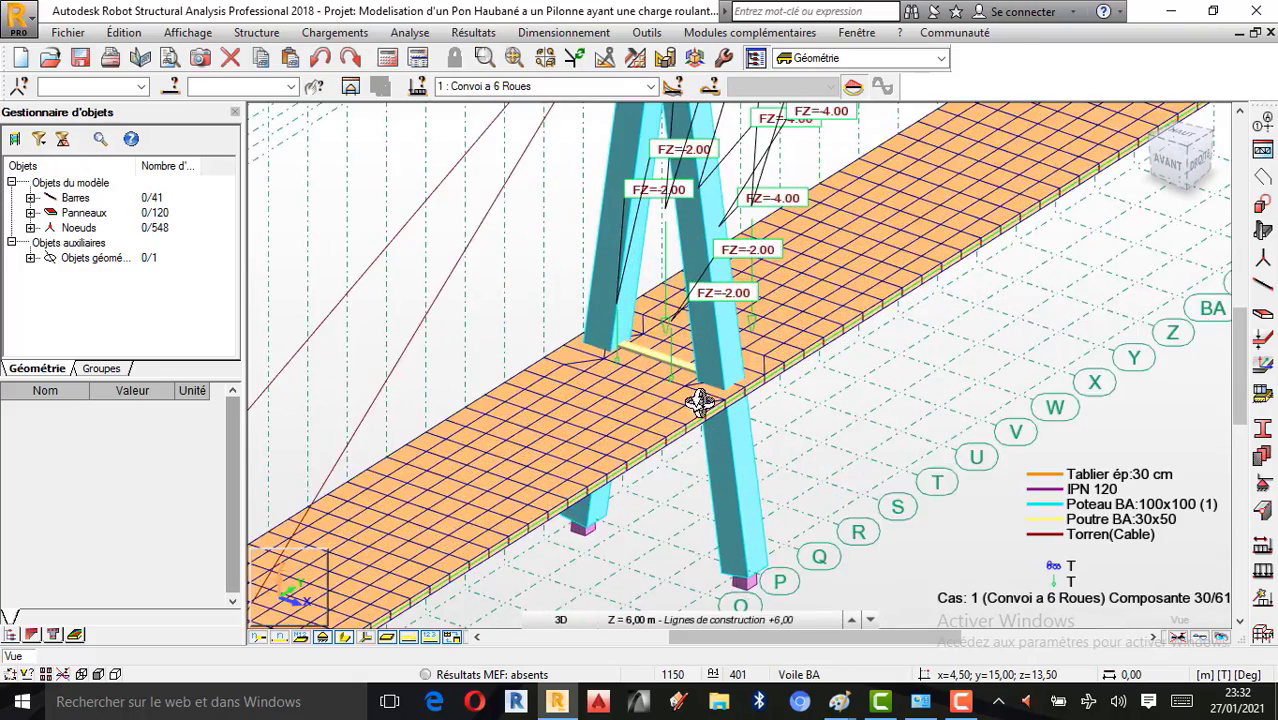
left_click_drag(693, 362, 747, 379)
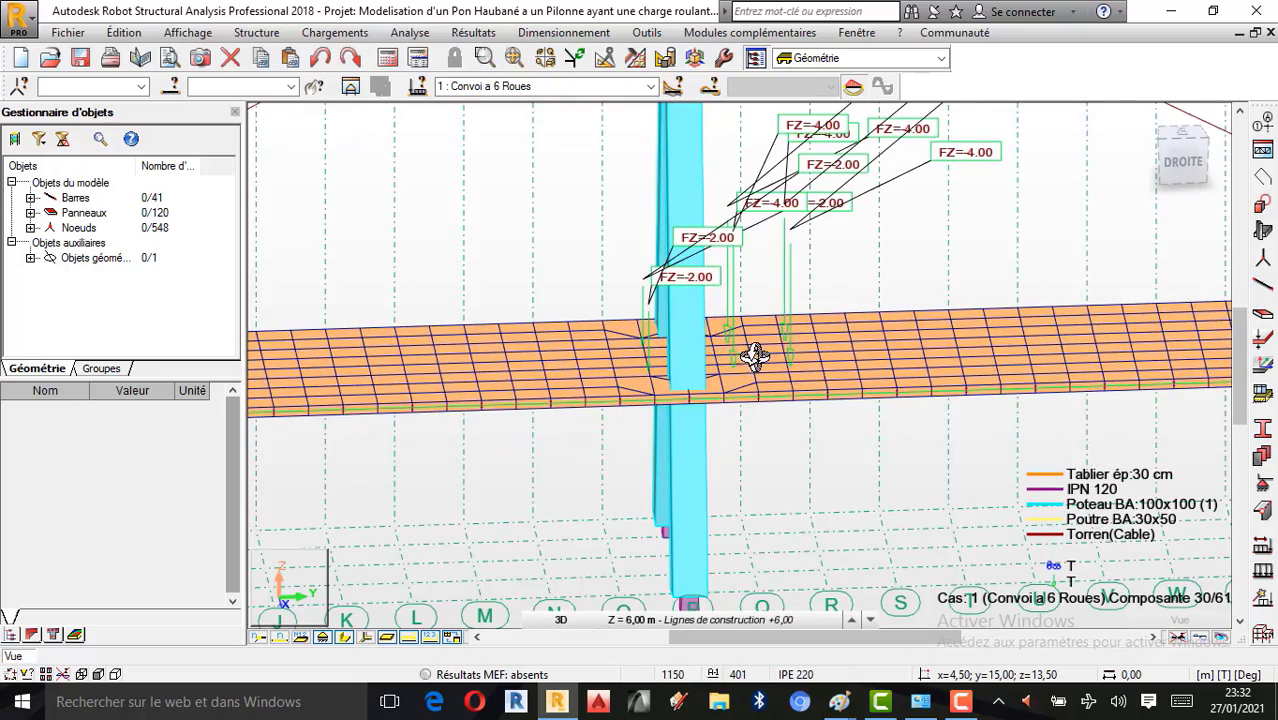
left_click_drag(819, 348, 836, 455)
scroll(819, 443, "up", 2)
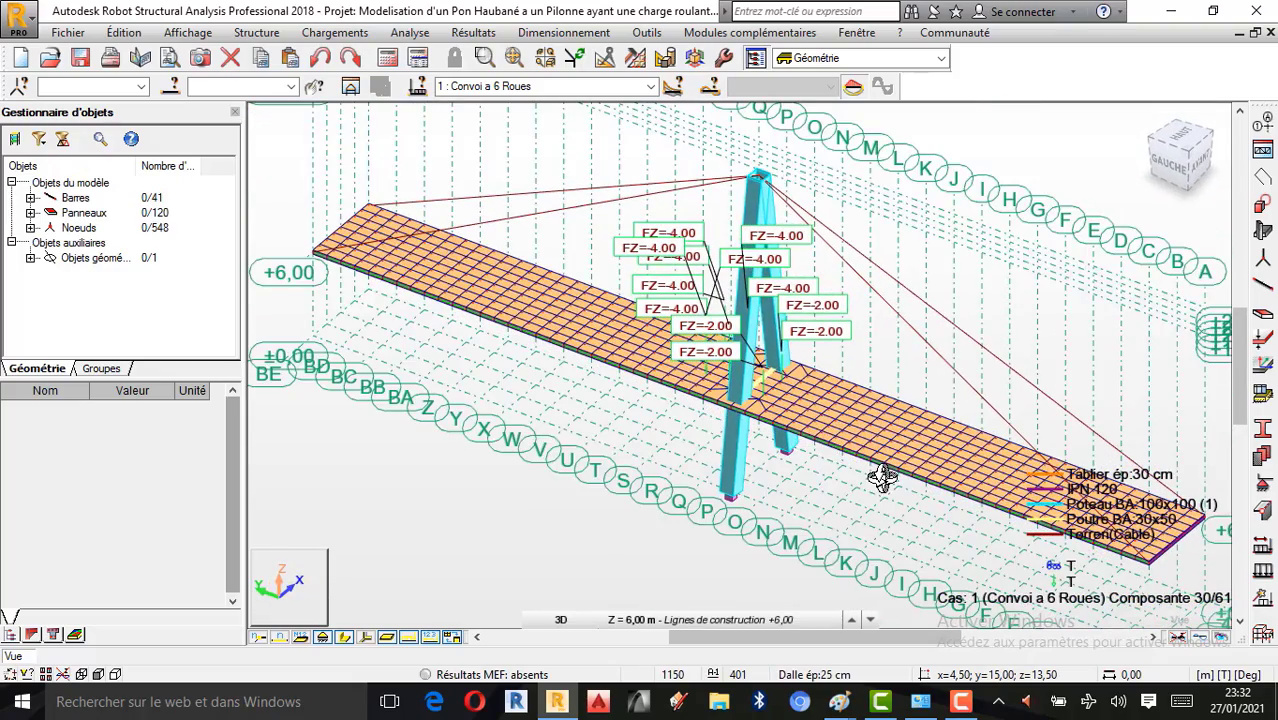
scroll(879, 474, "up", 3)
scroll(882, 478, "up", 5)
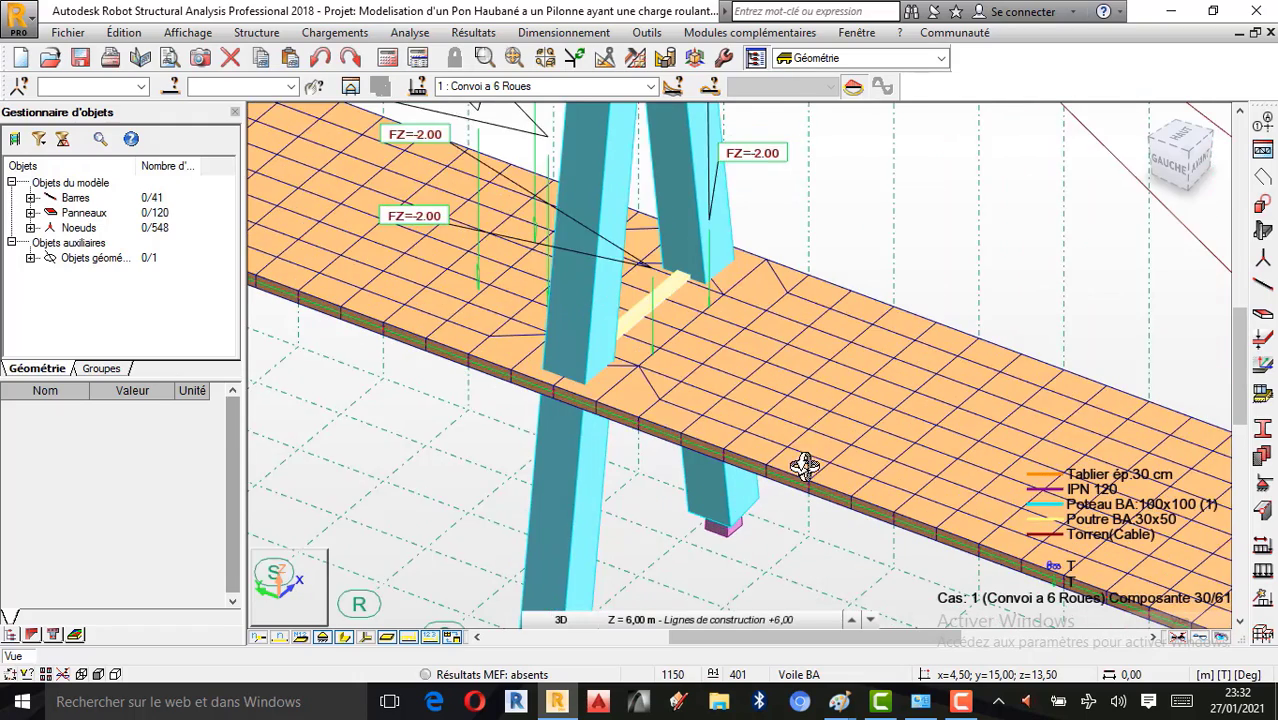
left_click_drag(699, 371, 787, 291)
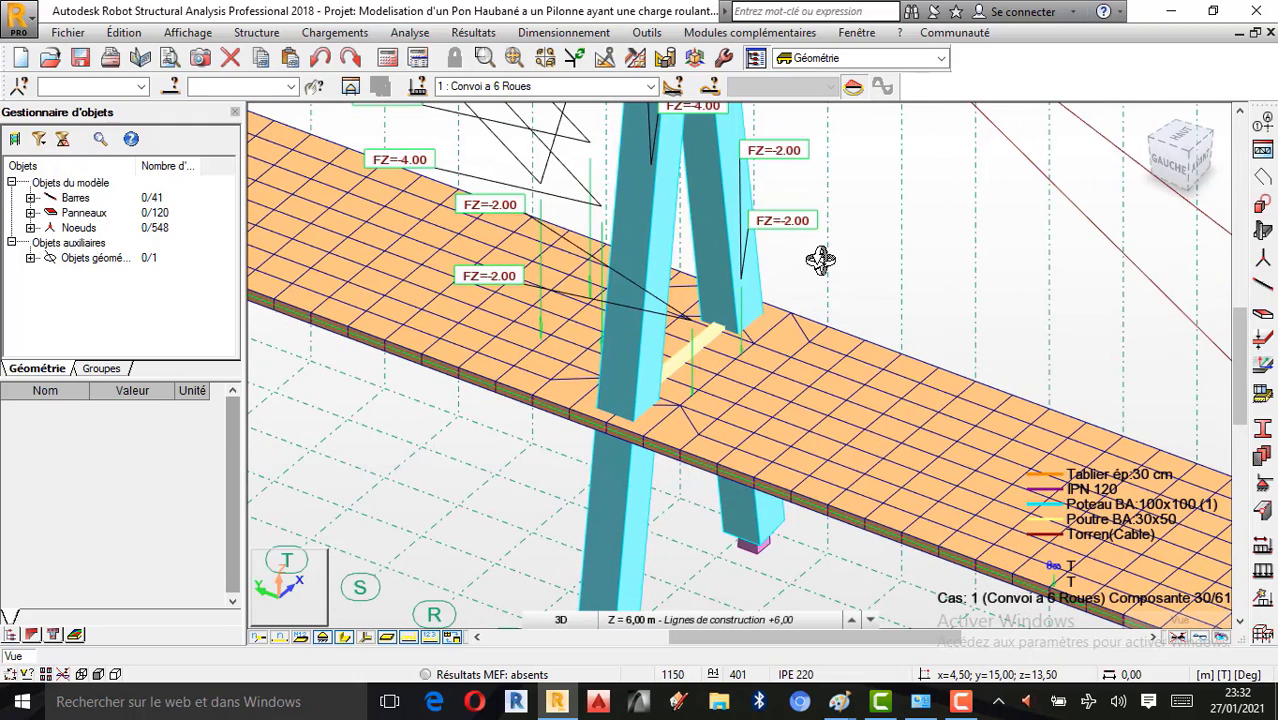
right_click(806, 275)
left_click(806, 275)
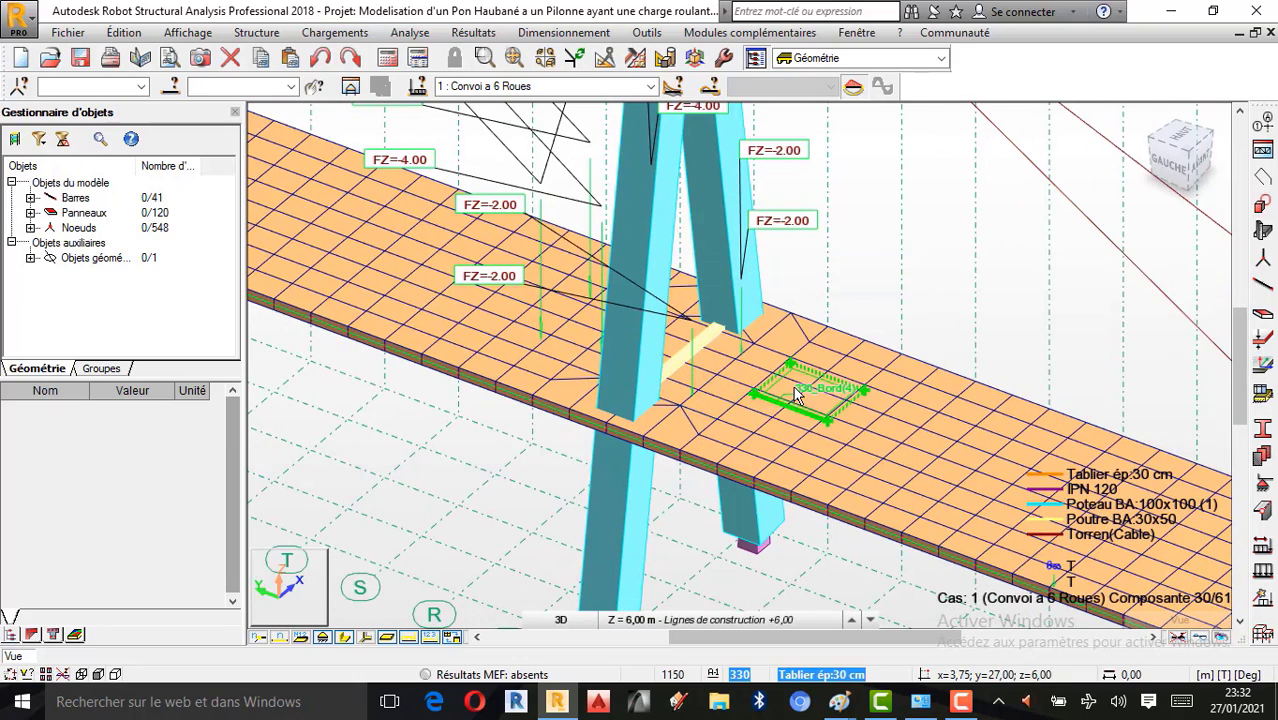
Save the project to the desktop as "Modelisation d'un Pon Haubané a un Pilonne ayant une charge roulante", replacing the existing file.
left_click(68, 32)
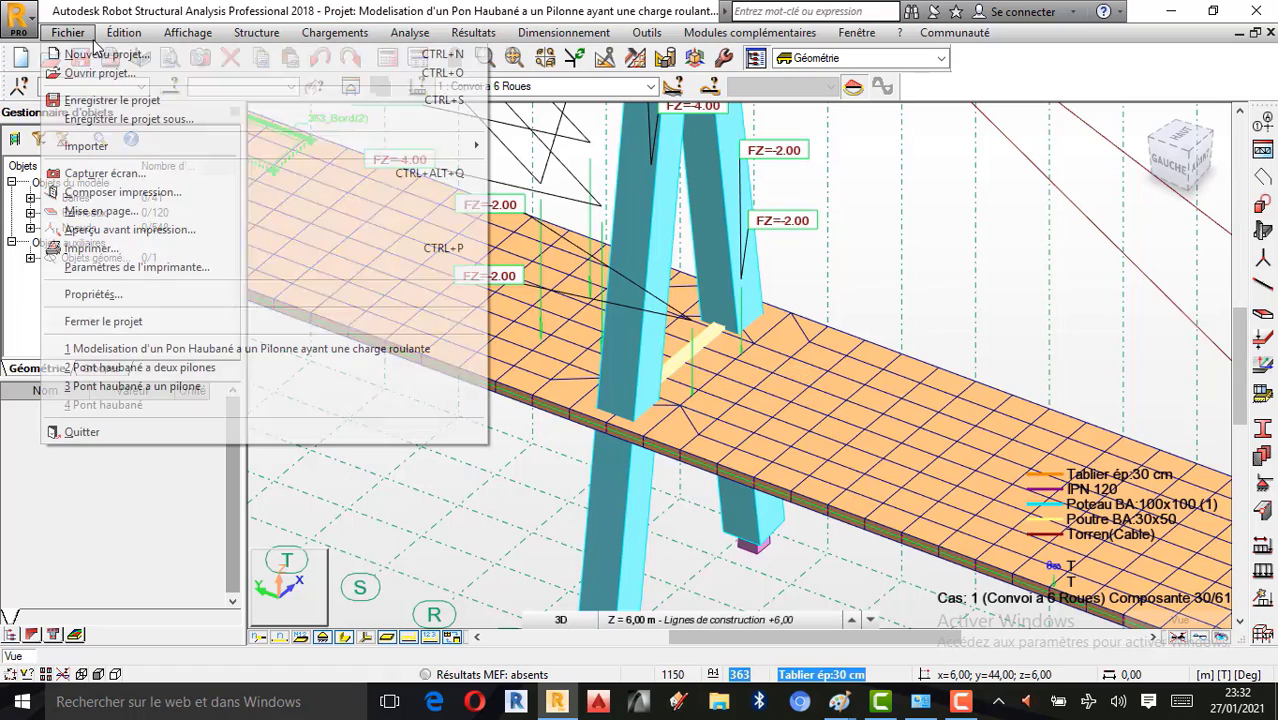
left_click(133, 121)
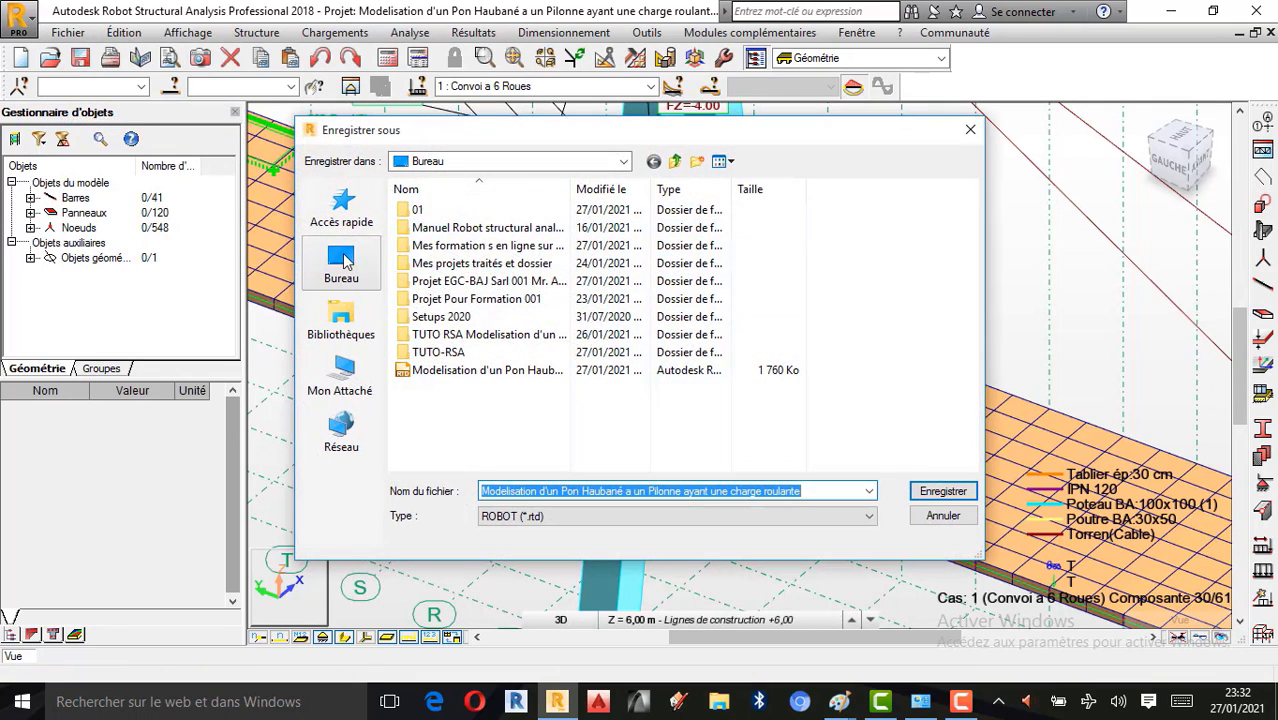
left_click(943, 491)
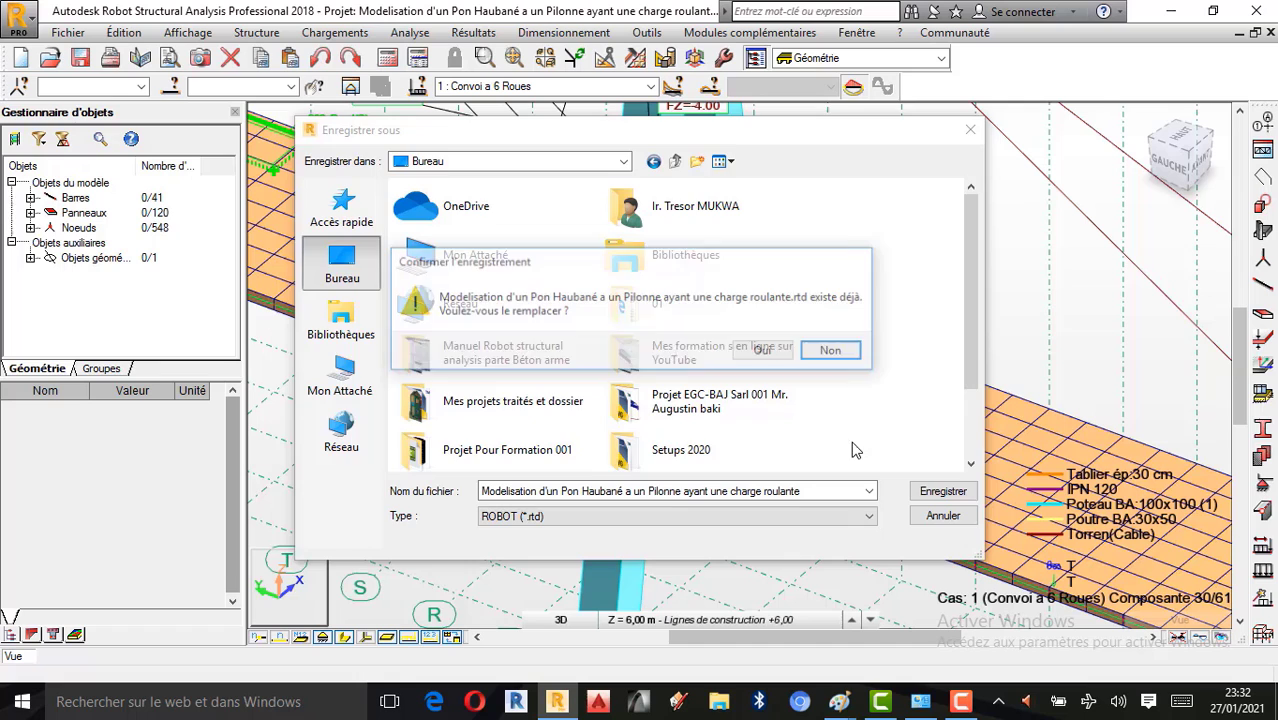
left_click(757, 355)
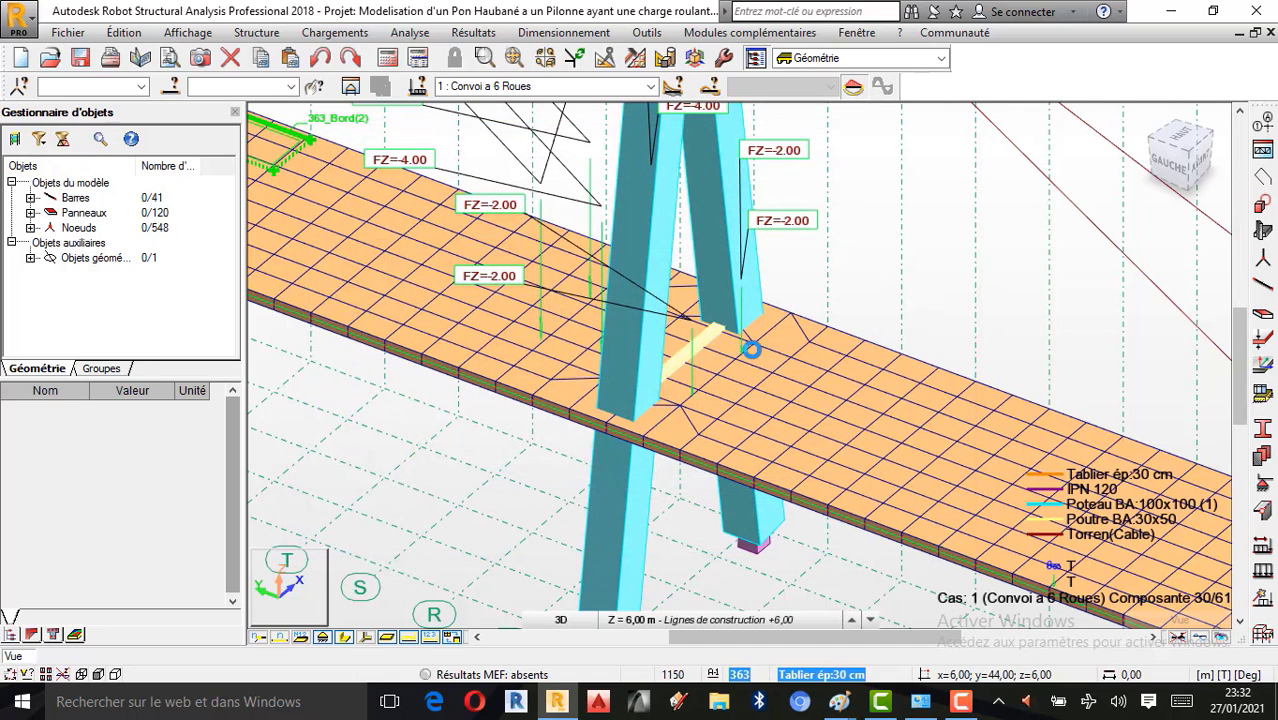
Use special selection to select all deck panels with the thickness Tablier ép:30 cm.
scroll(742, 400, "down", 2)
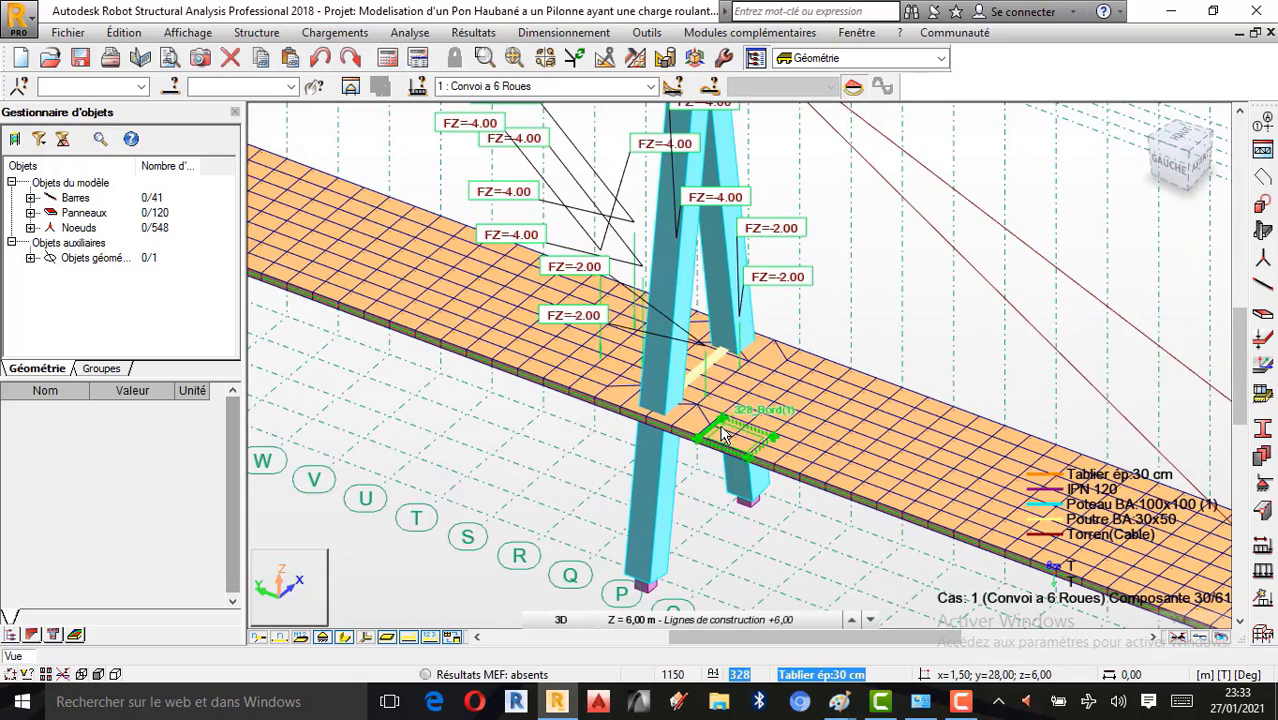
scroll(724, 433, "down", 2)
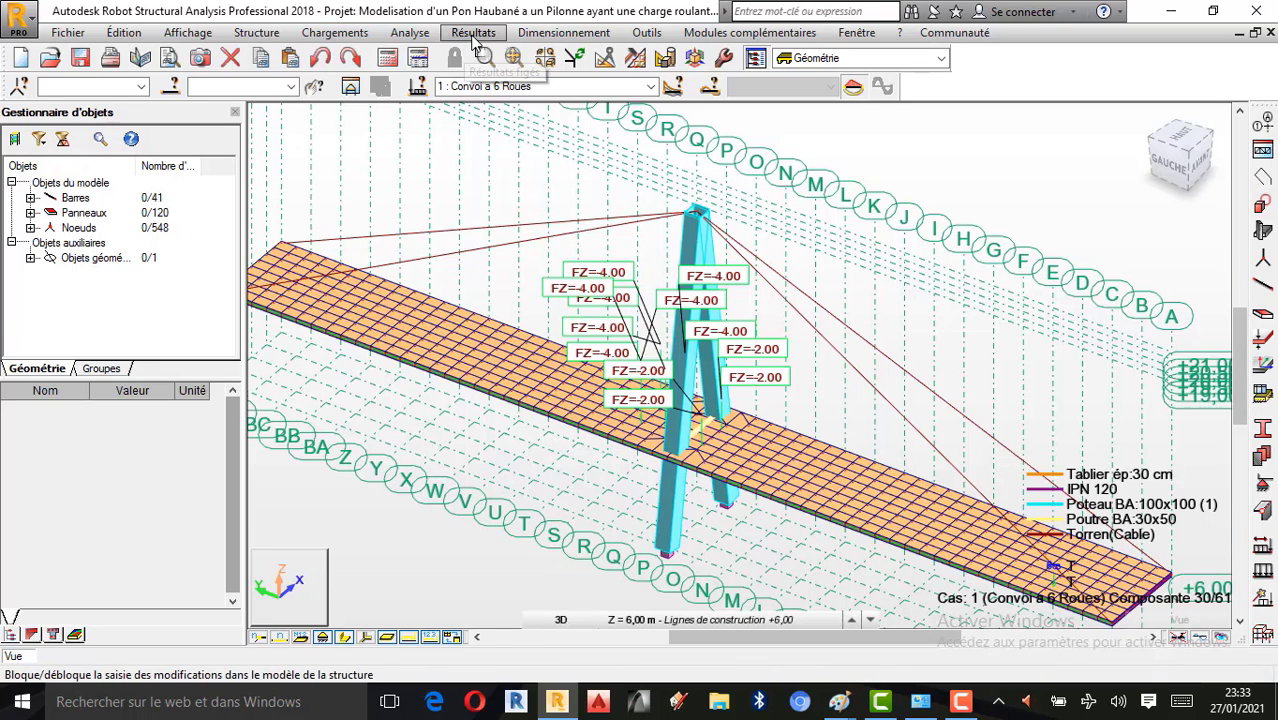
left_click(131, 36)
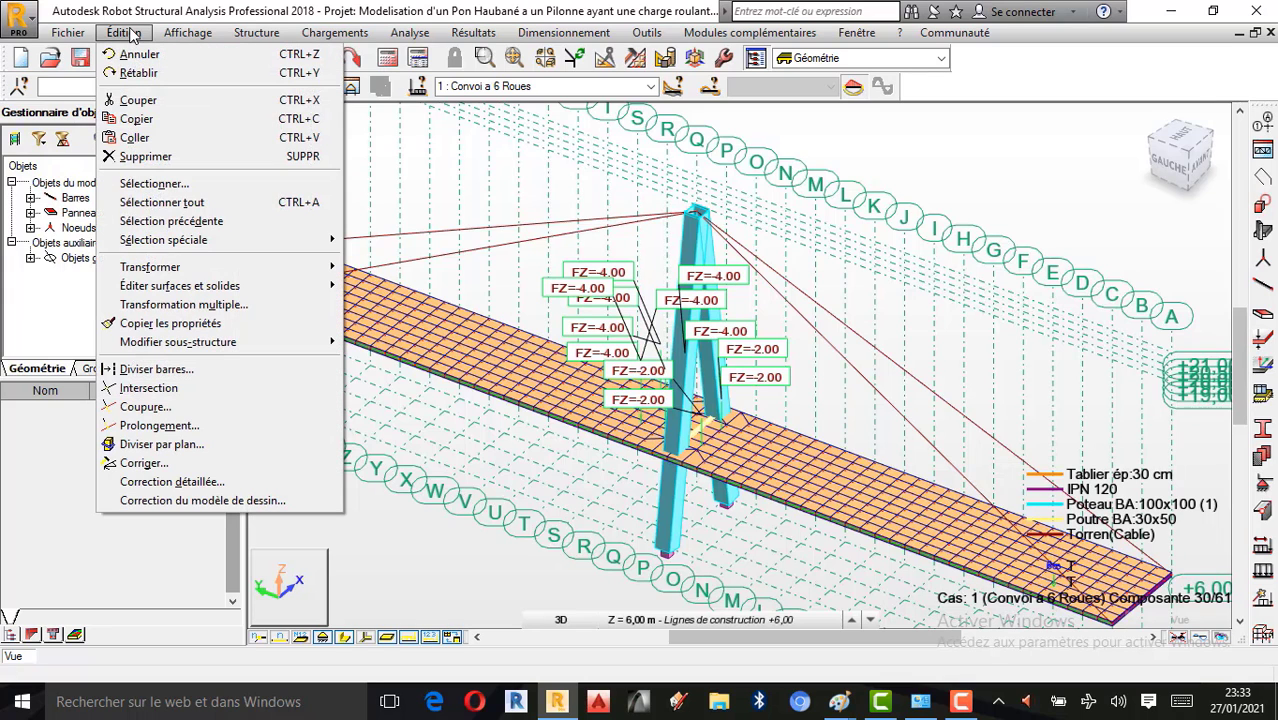
mouse_move(250, 240)
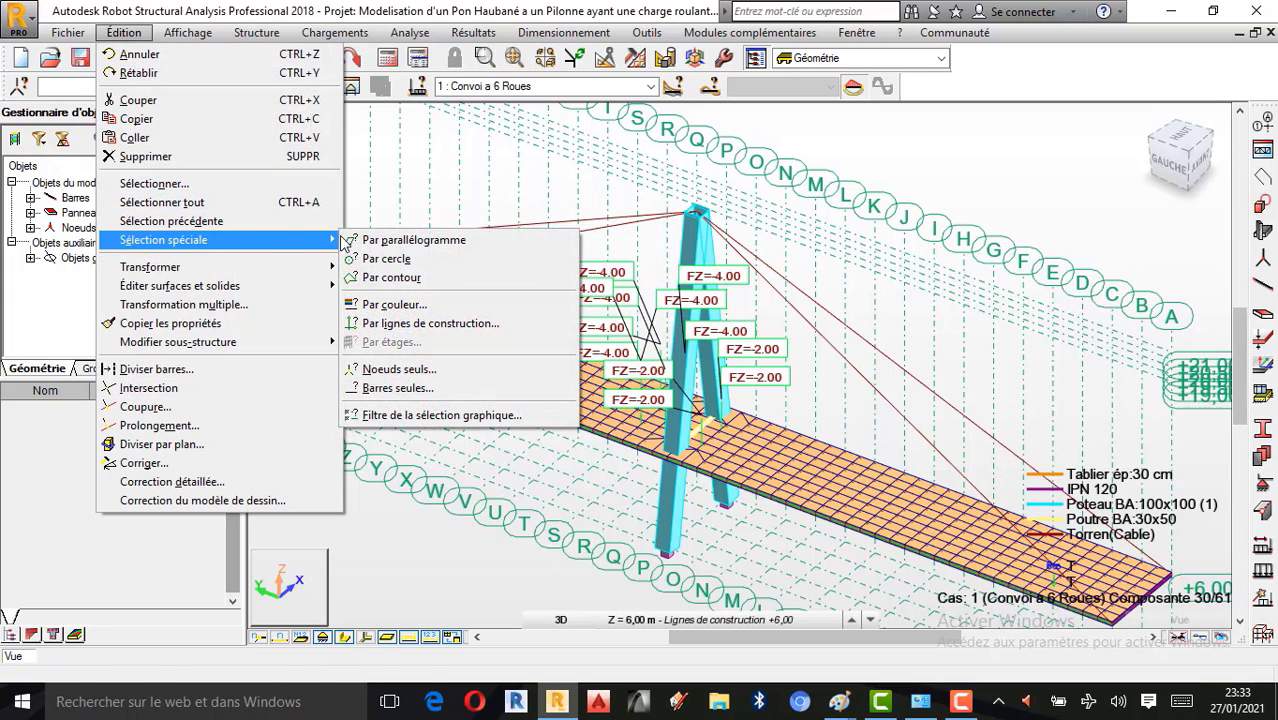
left_click(390, 305)
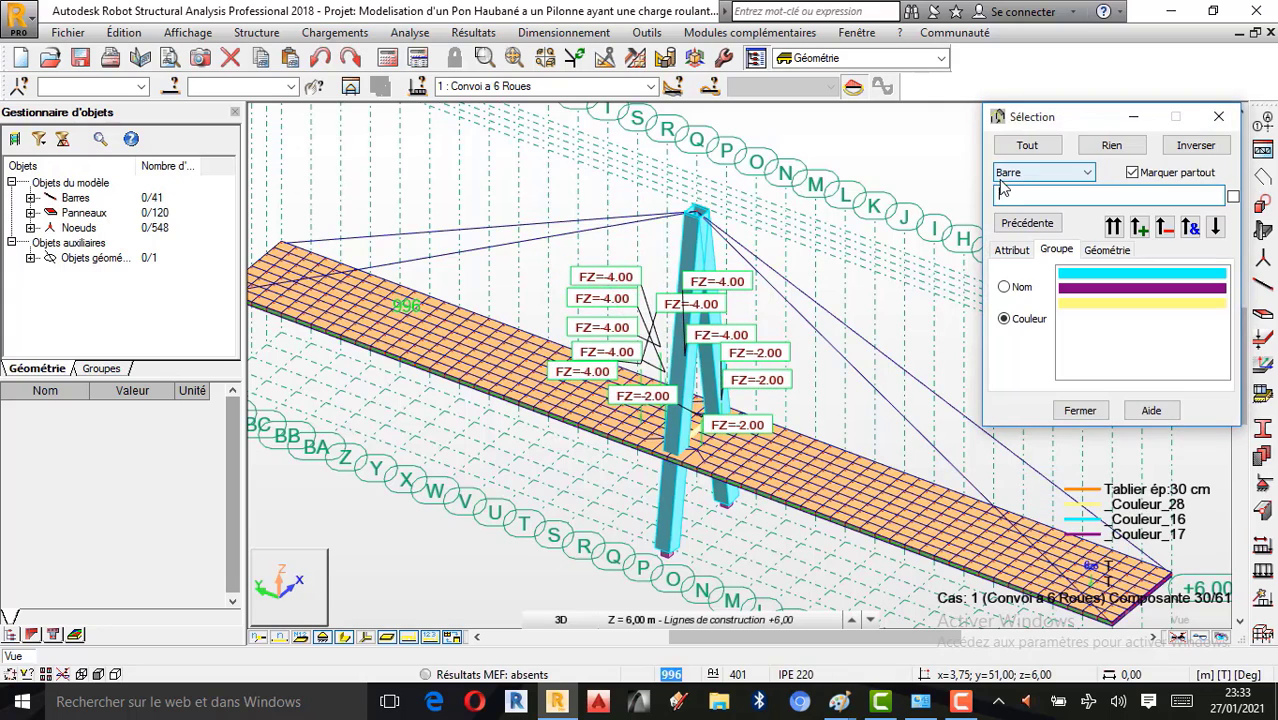
left_click(1016, 172)
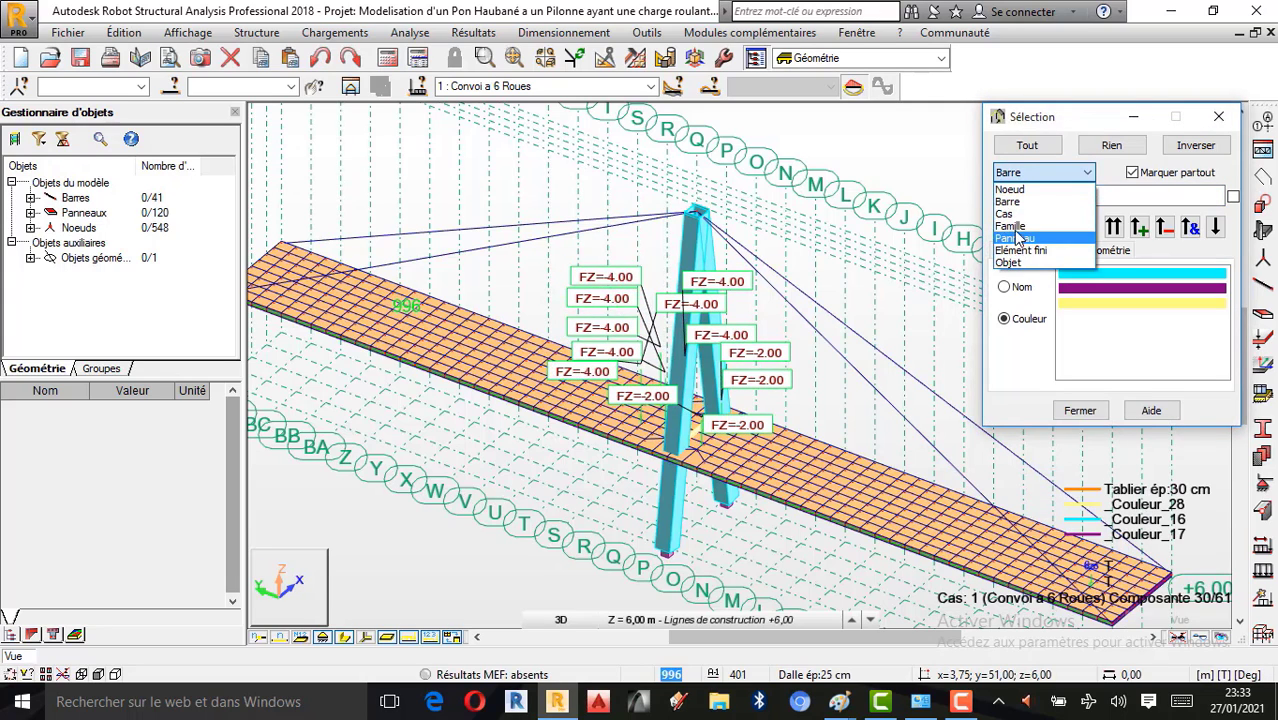
left_click(1015, 238)
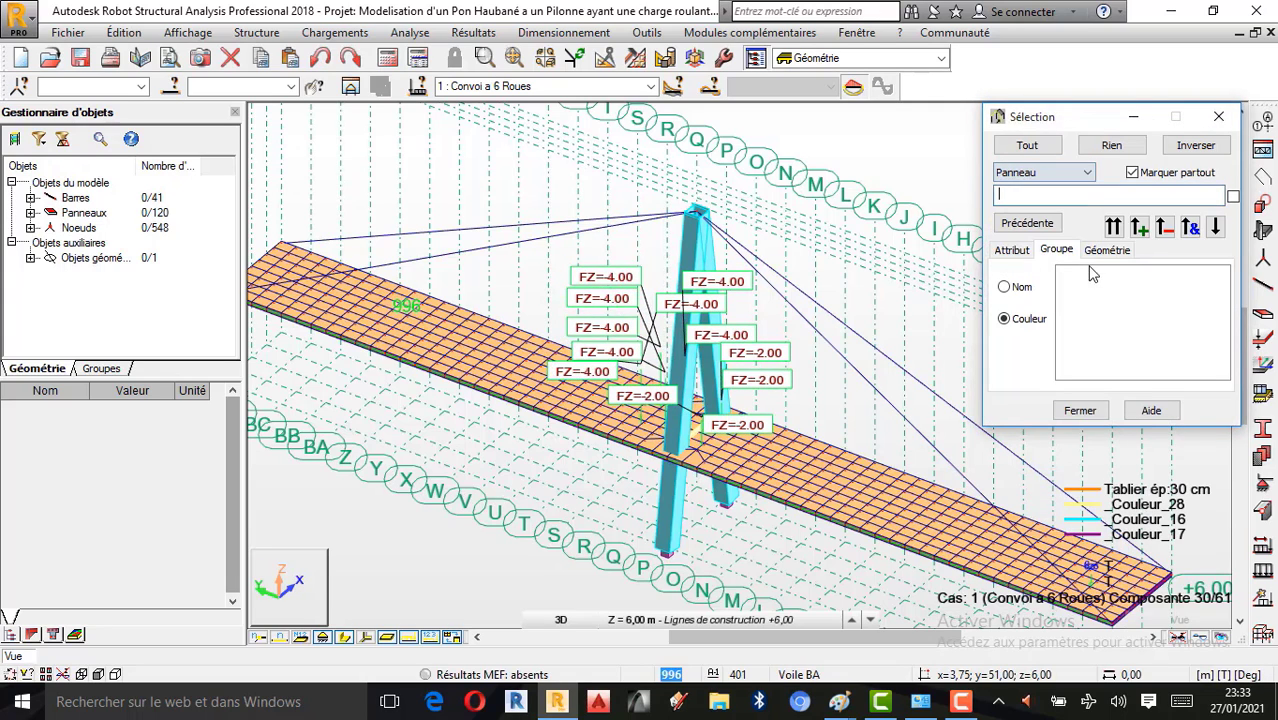
left_click(1010, 250)
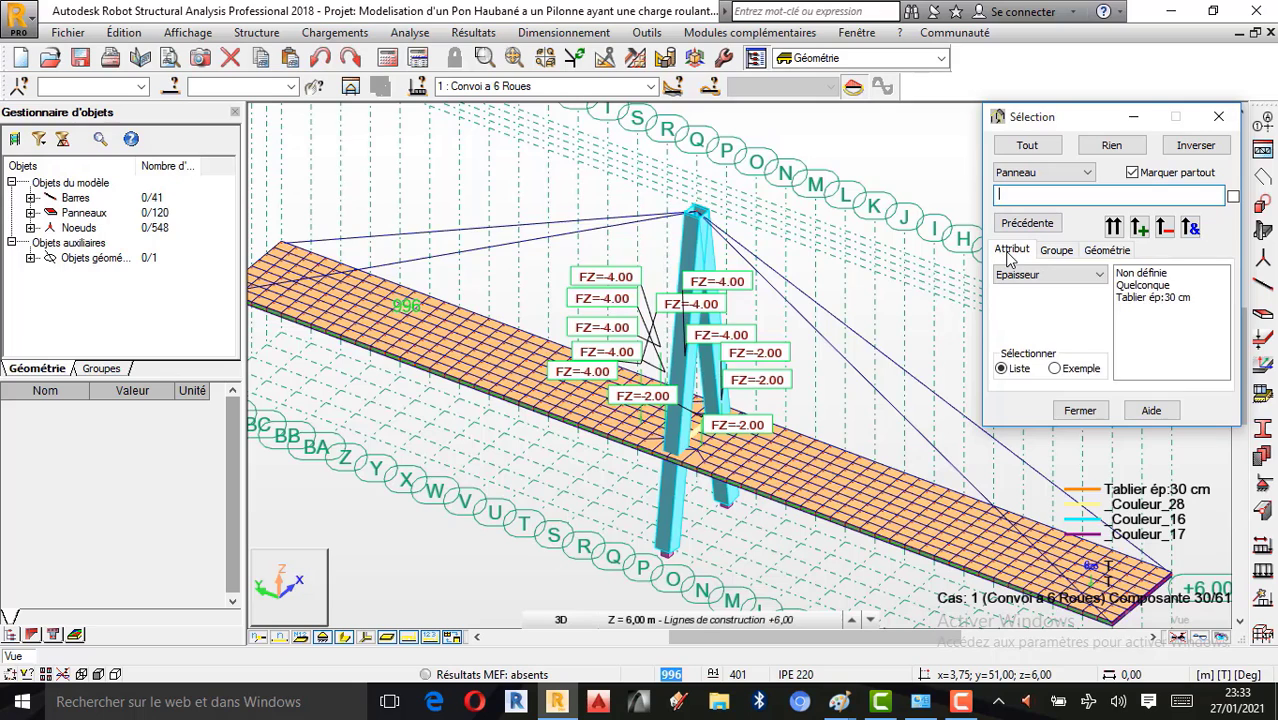
left_click(1153, 297)
left_click(1139, 227)
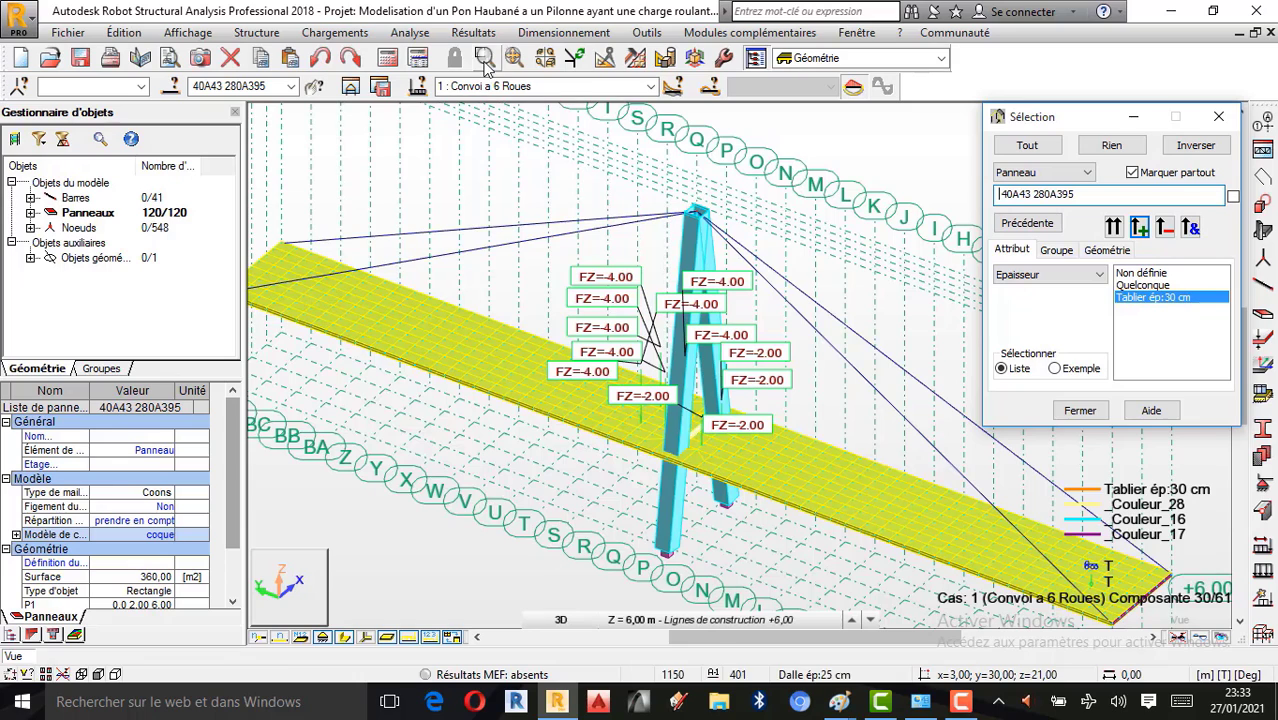
Set the selected deck panels' meshing to Delaunay, with Triangle (3 noeuds) surface elements and the Delaunay + Kang option.
left_click(420, 33)
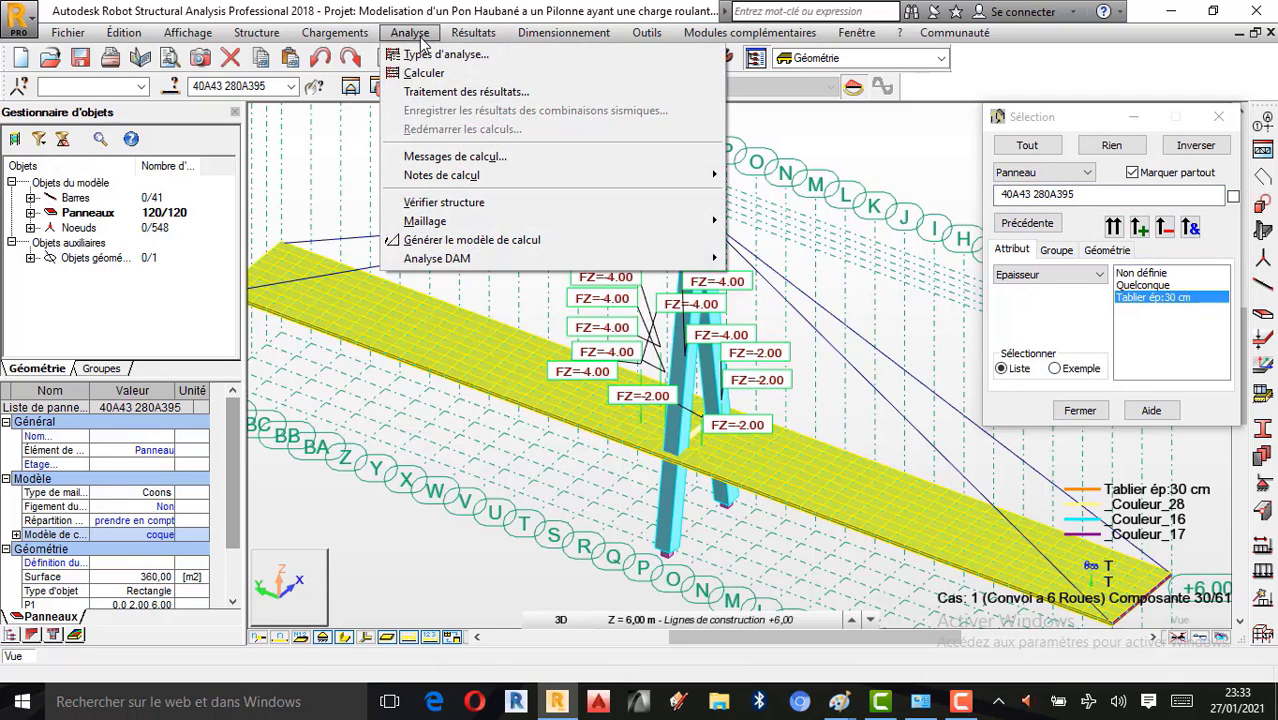
mouse_move(440, 221)
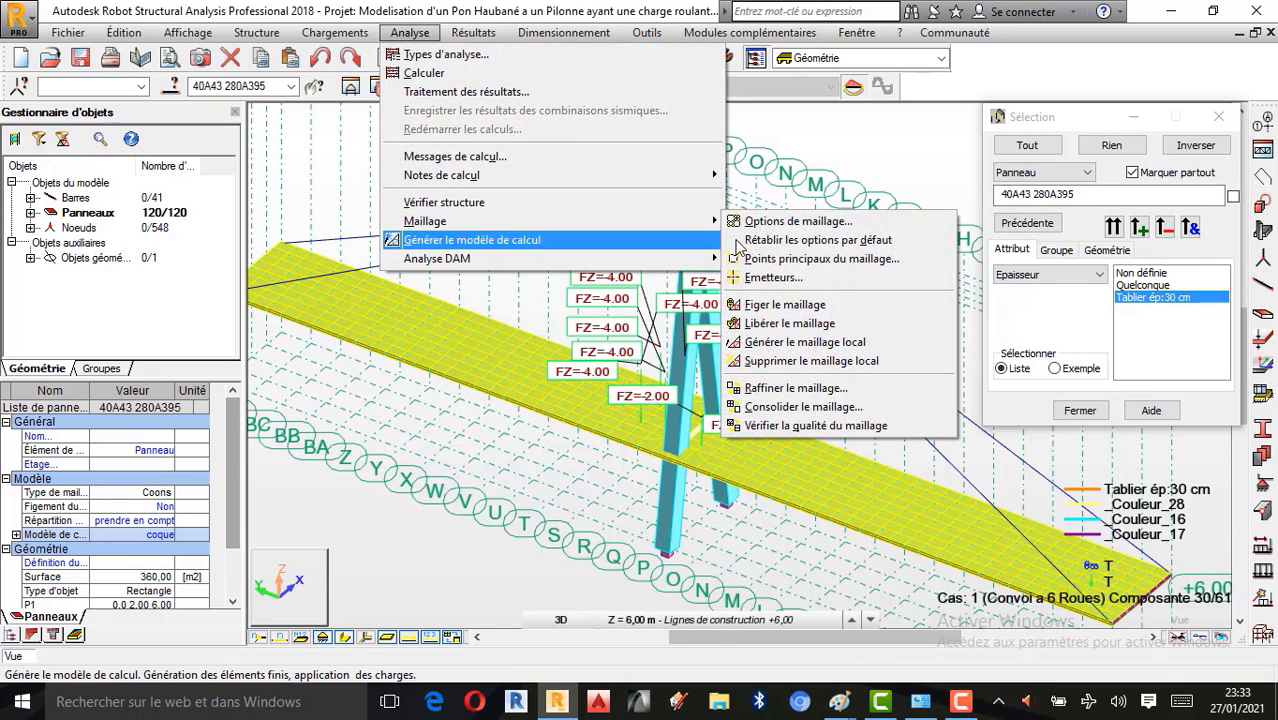
left_click(826, 234)
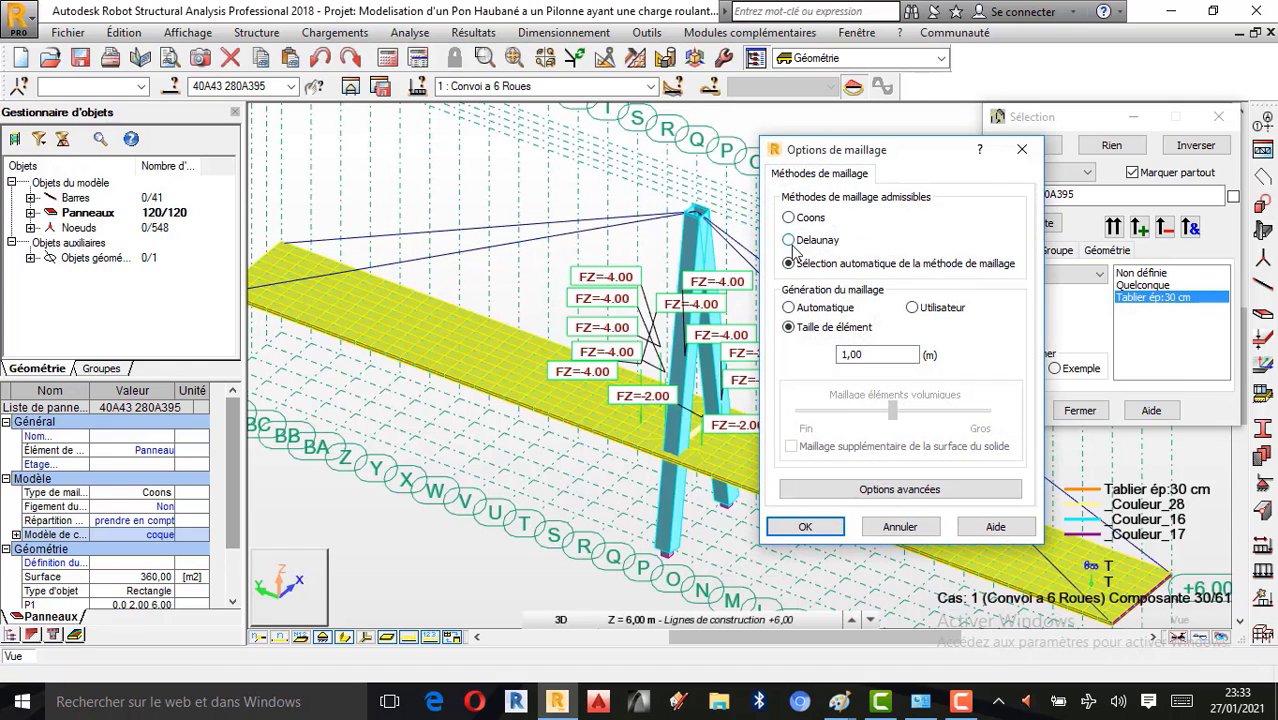
left_click(790, 241)
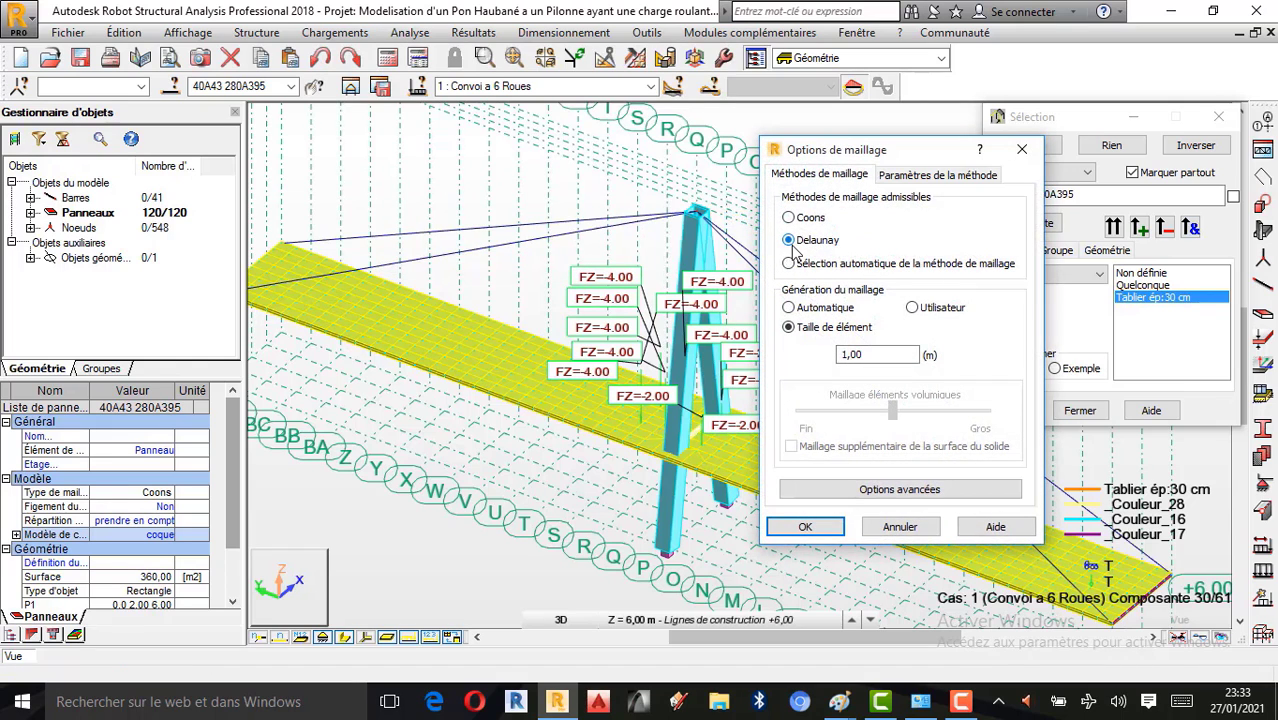
left_click(912, 490)
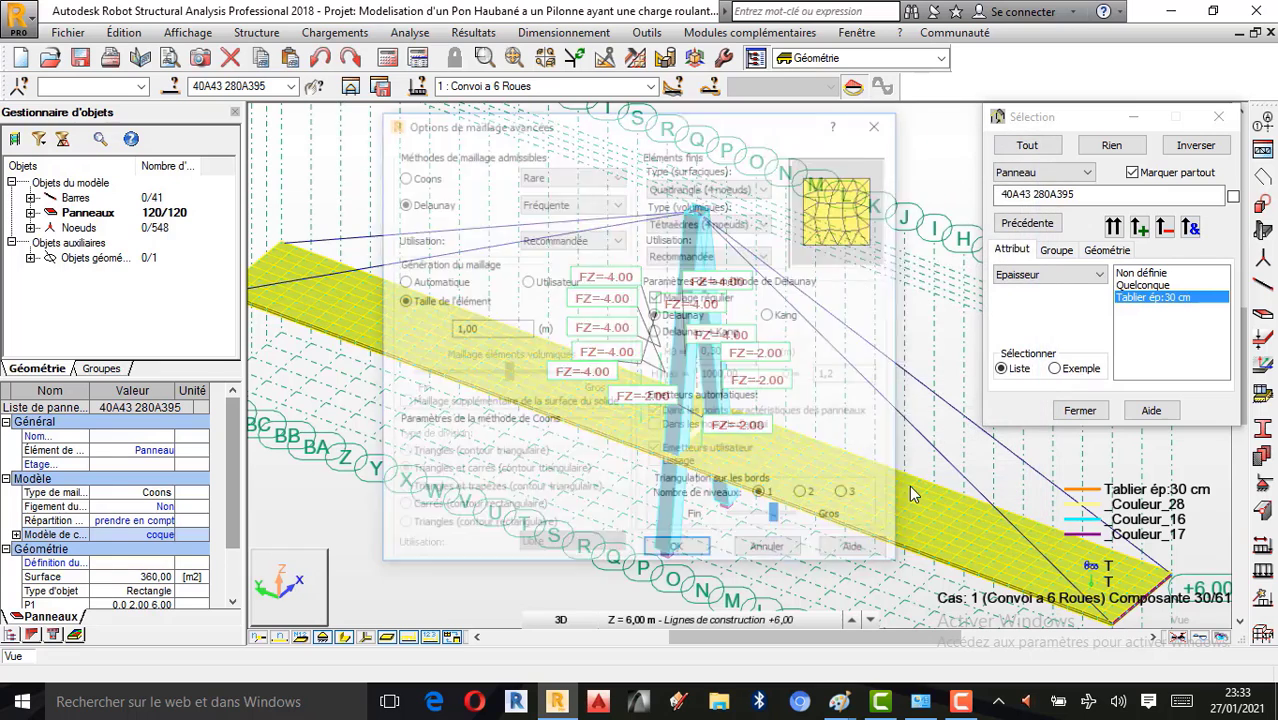
left_click(702, 188)
left_click(692, 204)
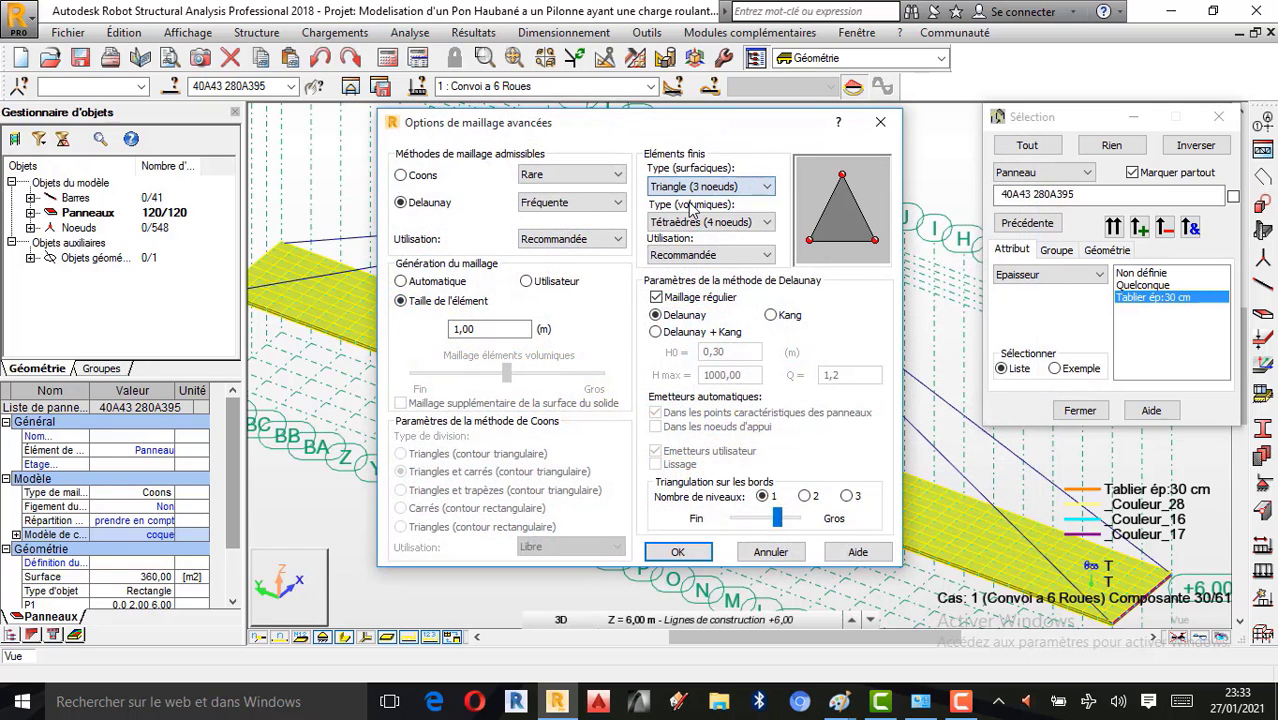
left_click(667, 333)
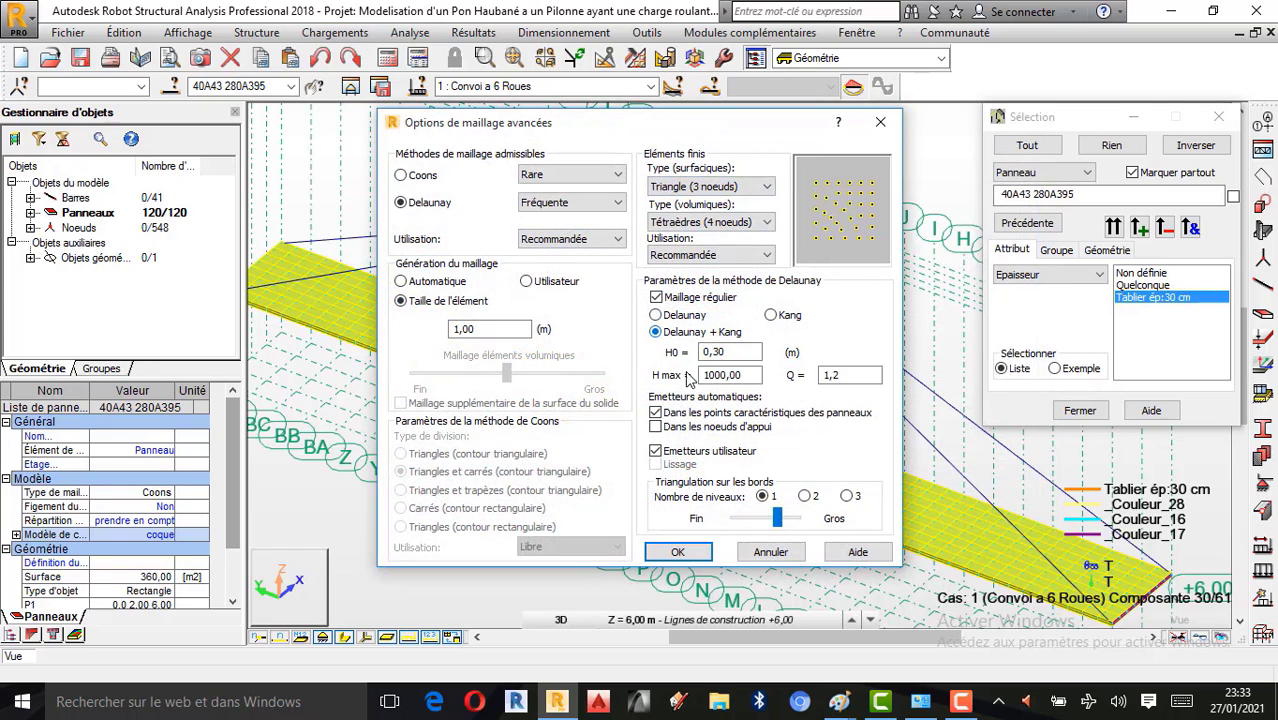
left_click(678, 553)
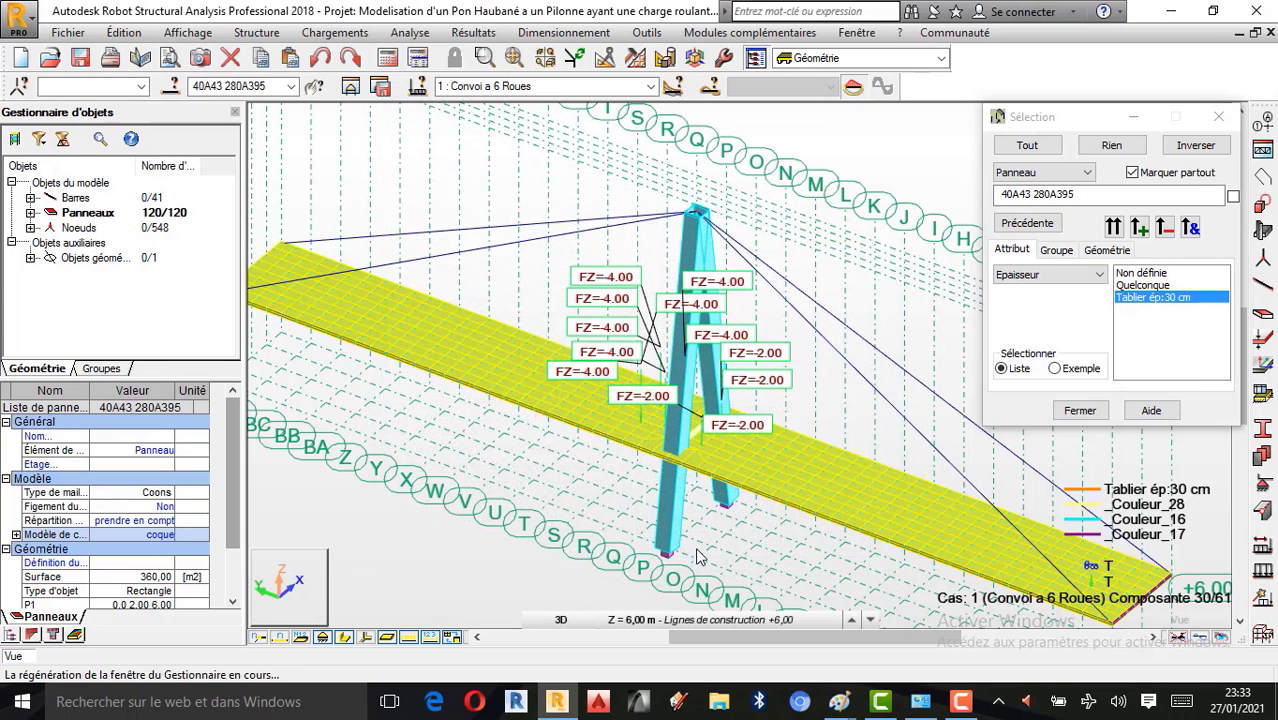
Generate the bridge's calculation model and close the calculation messages.
left_click(410, 32)
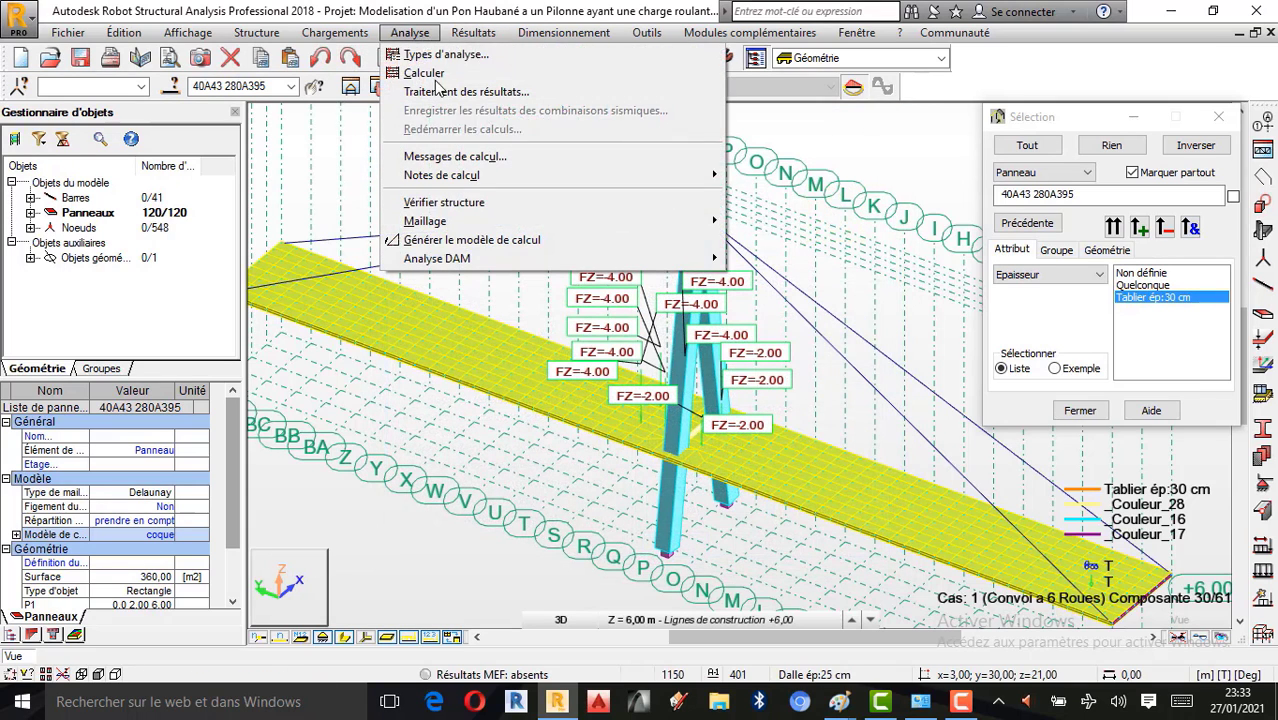
left_click(479, 249)
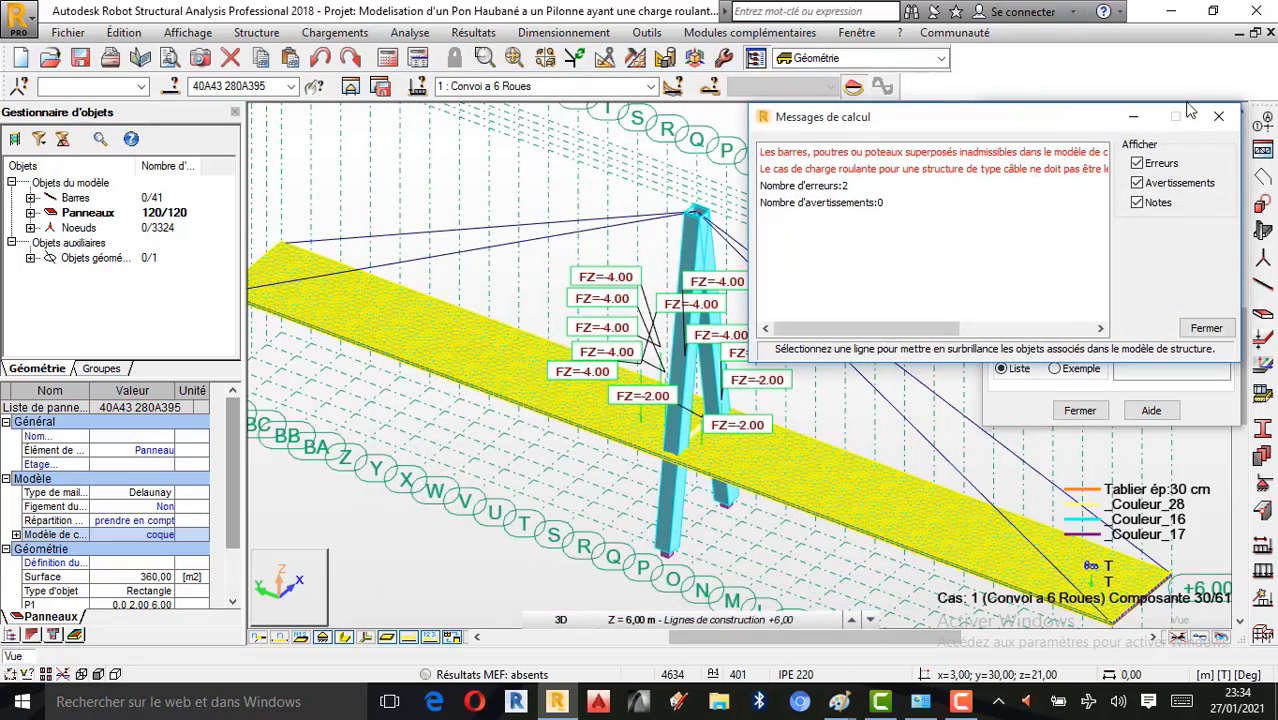
left_click(1218, 116)
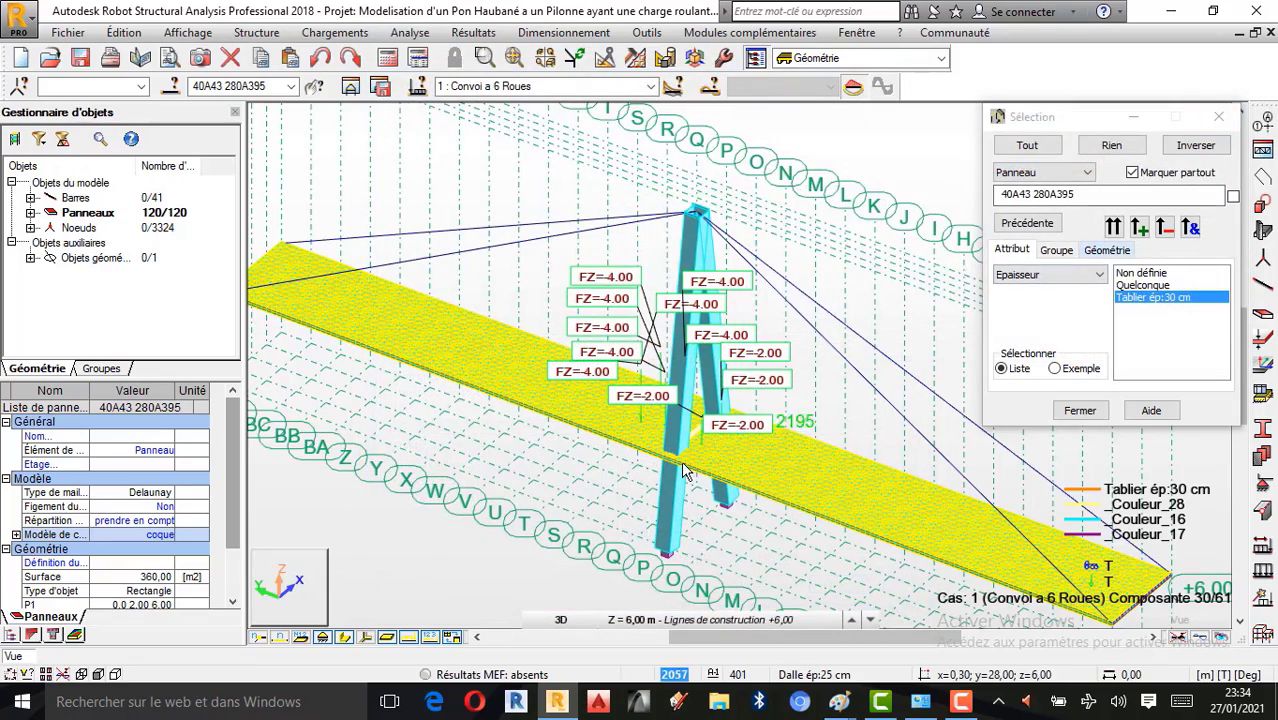
Examine the triangular deck mesh around the pylon legs and cross beam up close and from another angle.
scroll(683, 464, "up", 5)
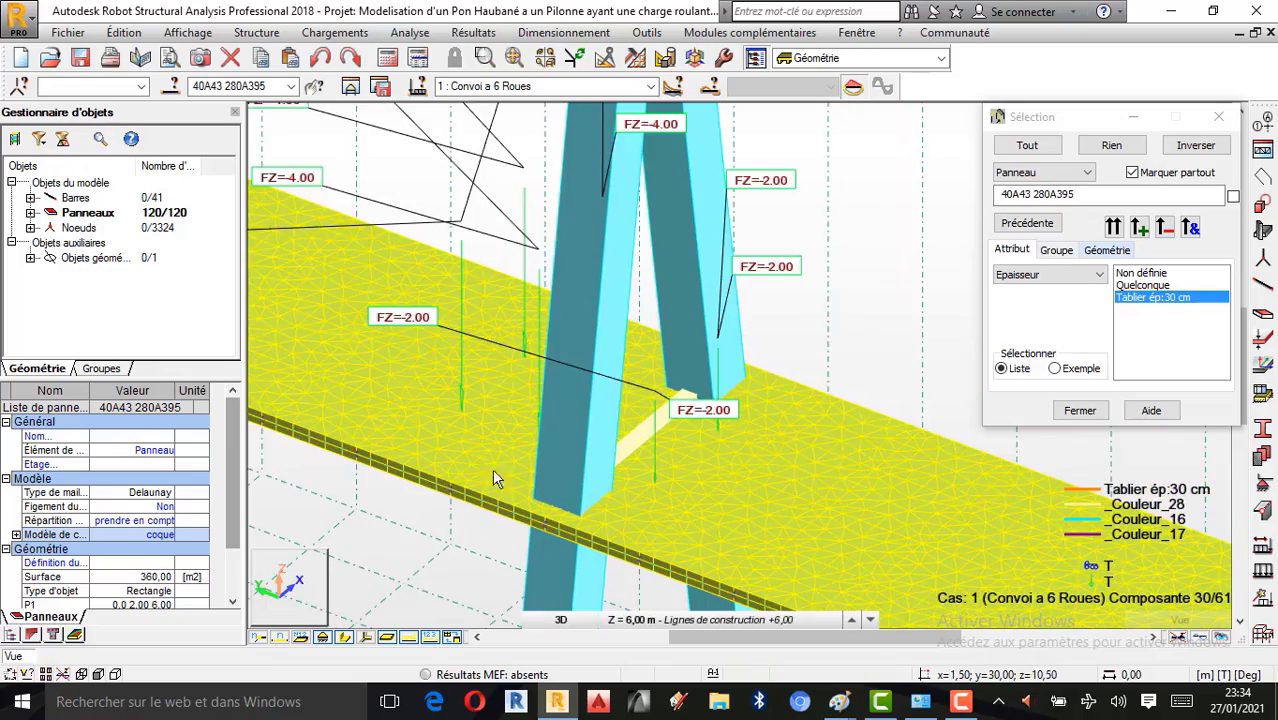
scroll(664, 382, "up", 4)
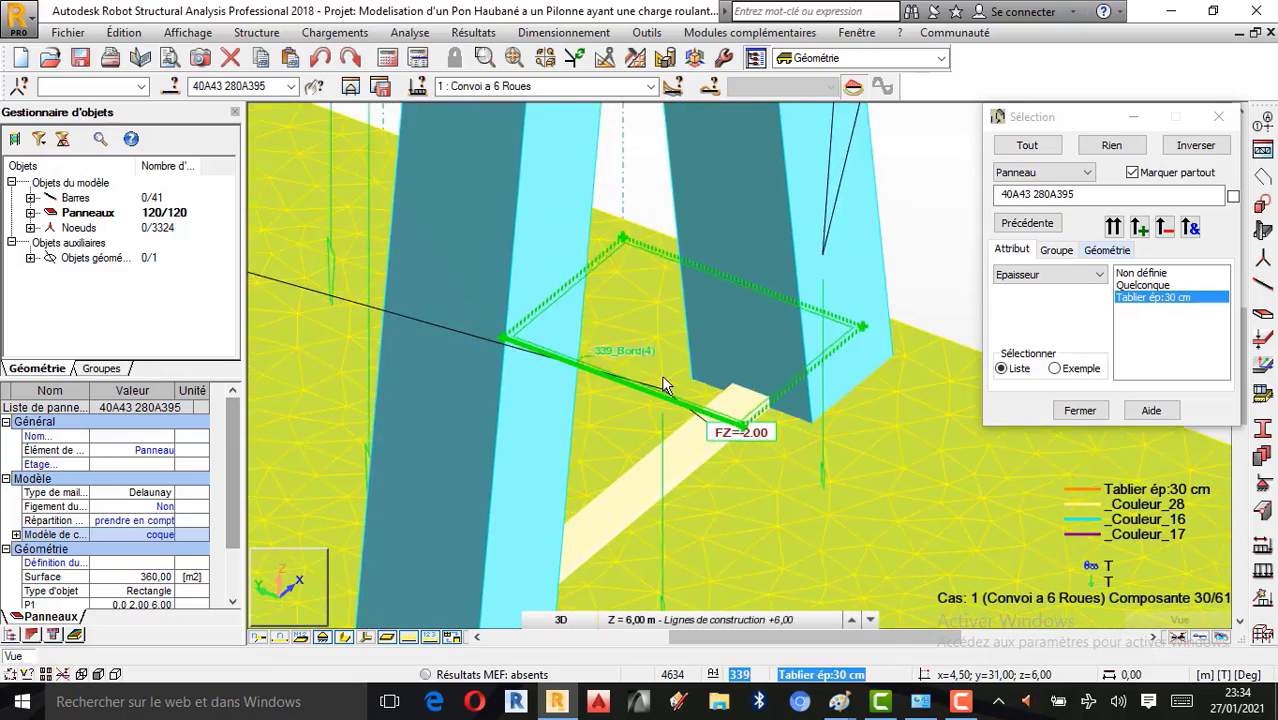
scroll(662, 380, "down", 1)
scroll(654, 389, "up", 3)
scroll(640, 393, "down", 4)
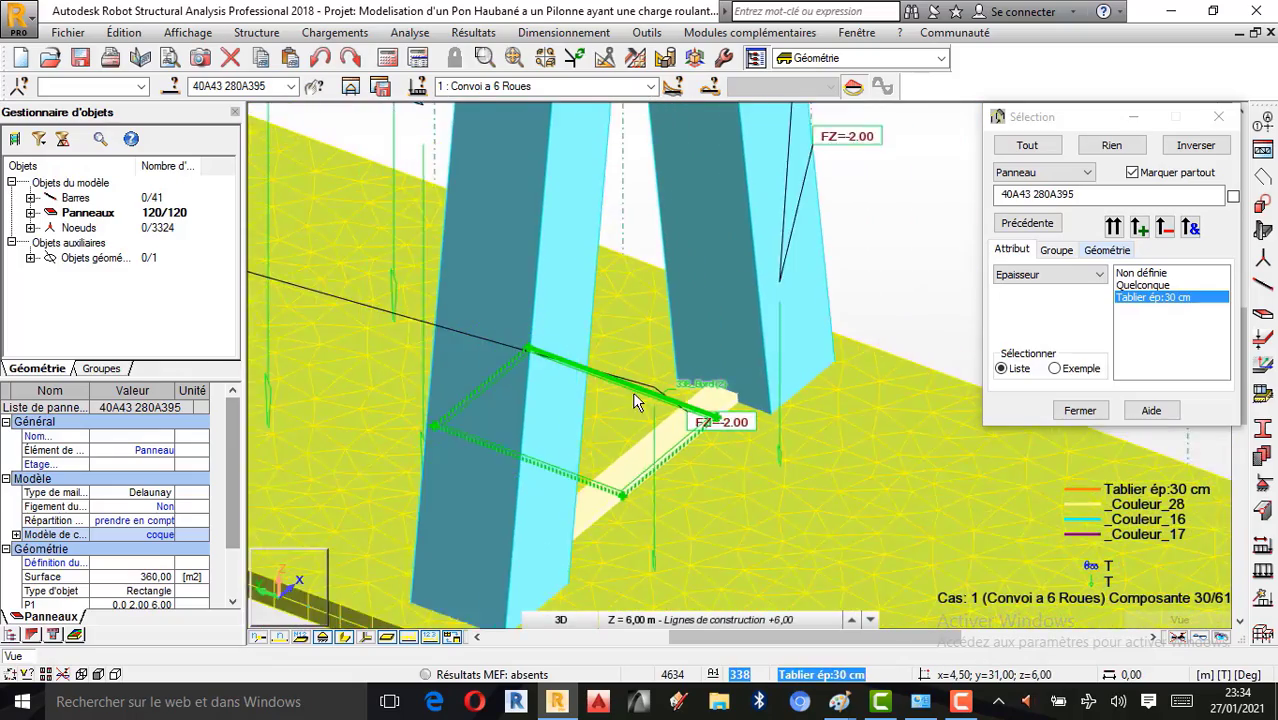
scroll(634, 394, "down", 3)
right_click(736, 226)
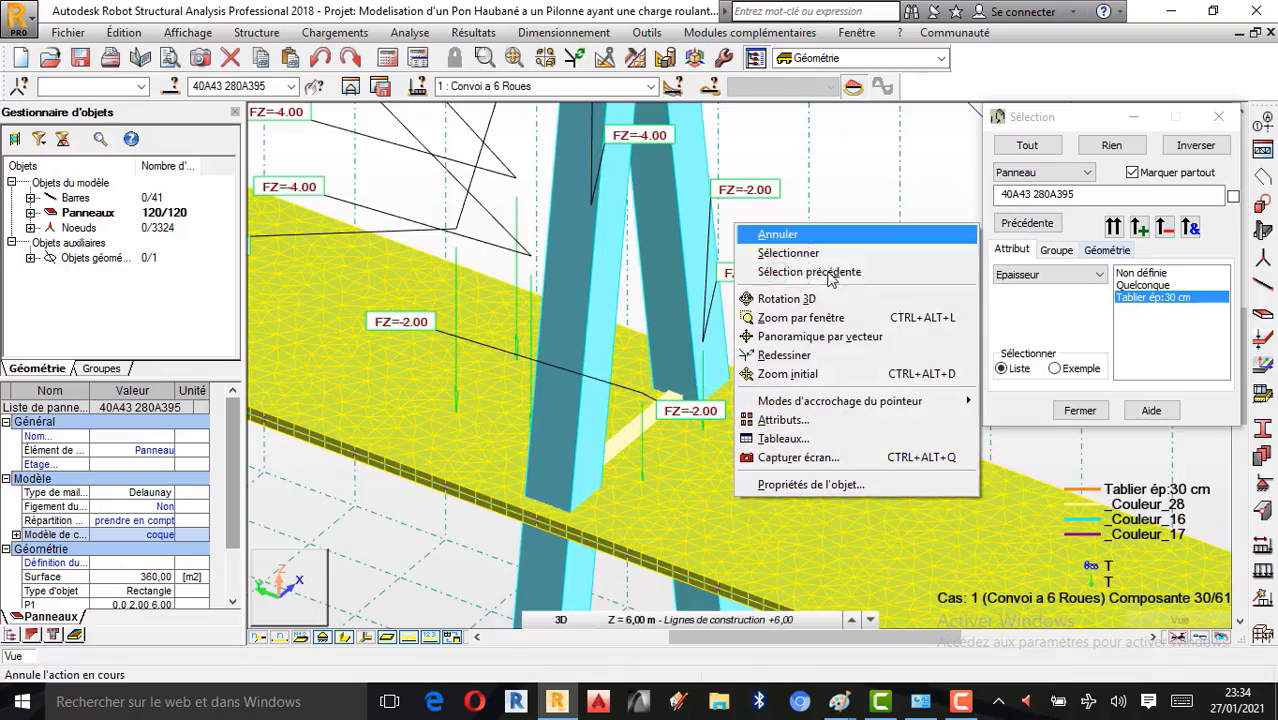
left_click(783, 299)
left_click_drag(795, 335, 633, 354)
Clear the deck panel selection and close the selection dialog.
right_click(419, 188)
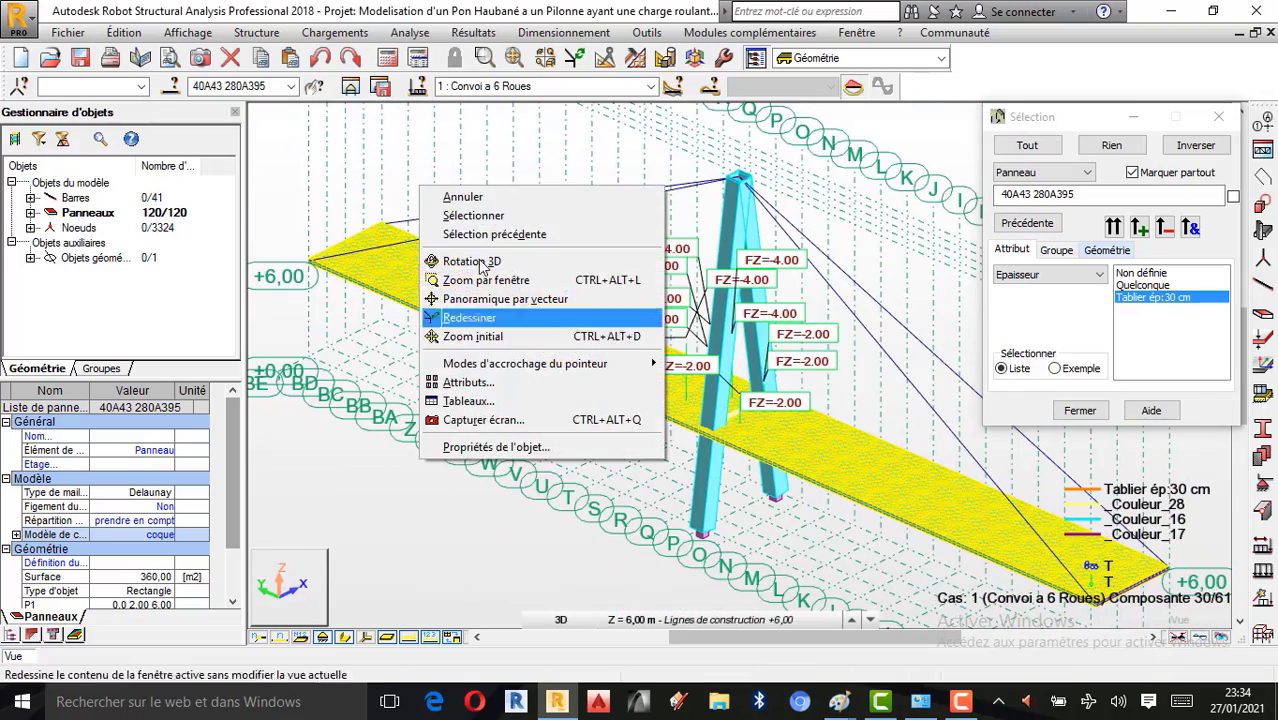
left_click(478, 199)
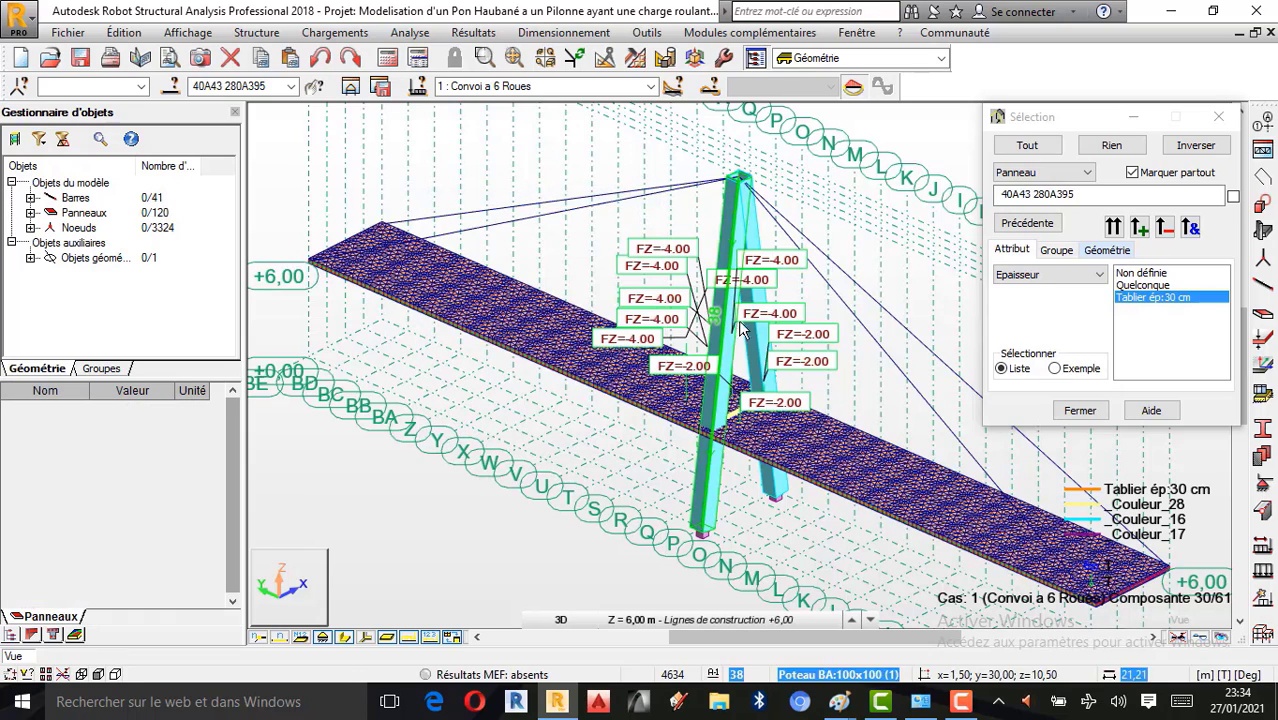
right_click(858, 240)
left_click(806, 312)
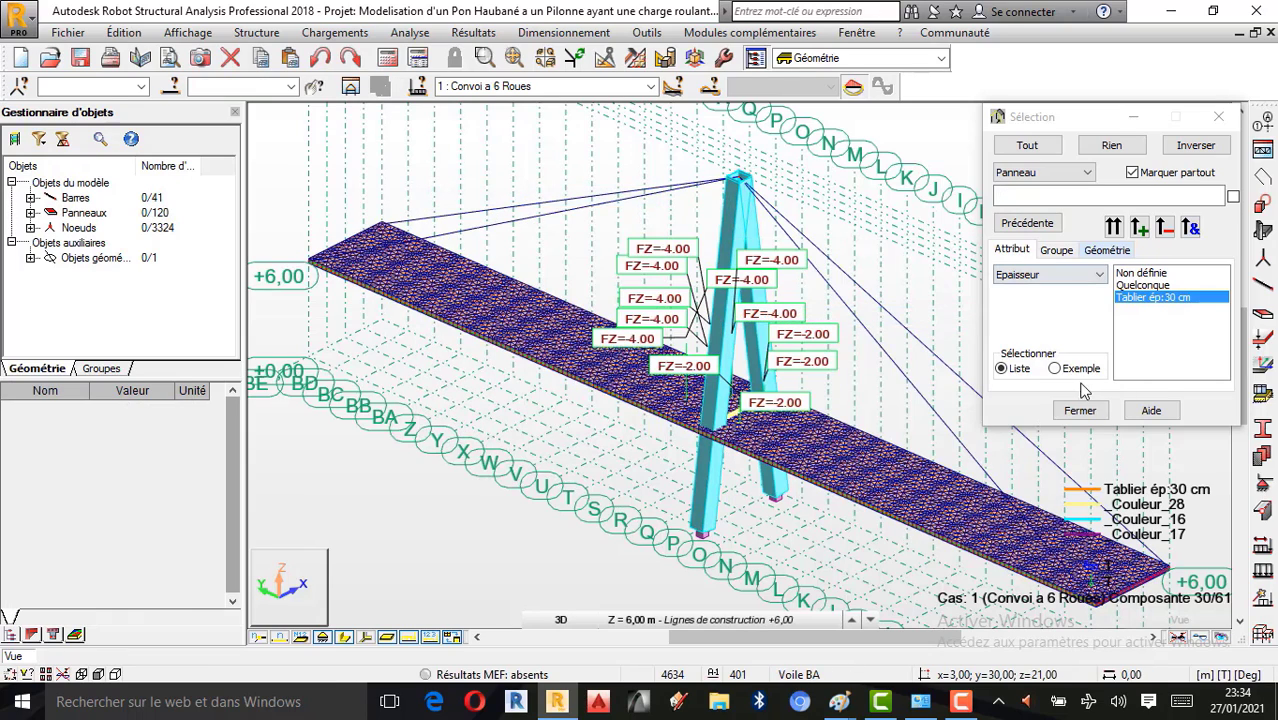
left_click(1080, 410)
Examine the meshed deck, pylon and convoy loads from the default 3D view and nearby angles.
scroll(918, 340, "up", 3)
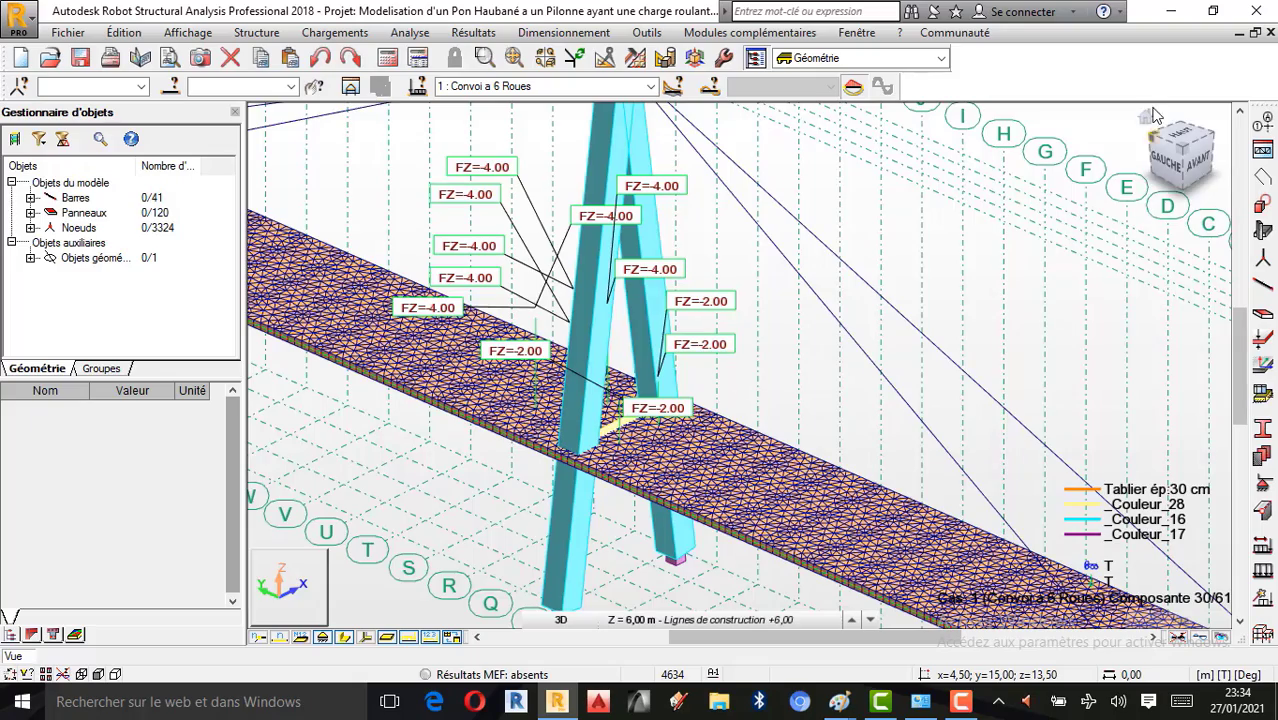
left_click(1146, 117)
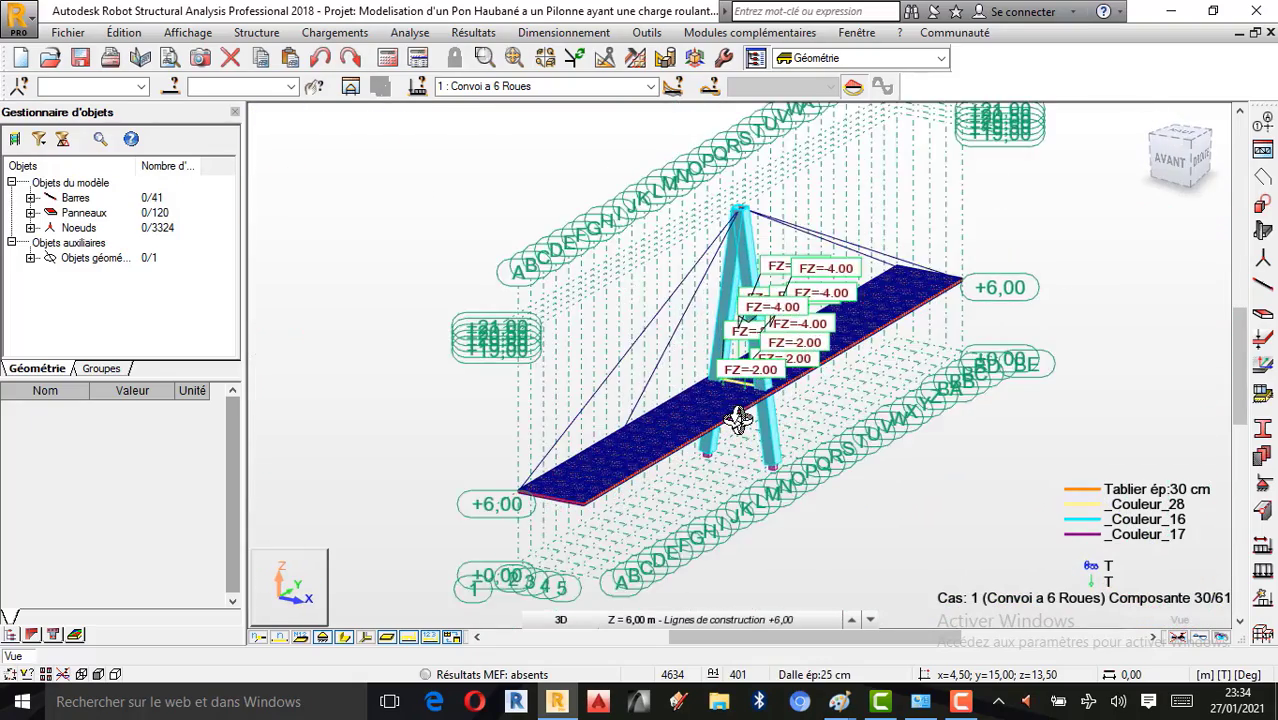
scroll(738, 420, "up", 4)
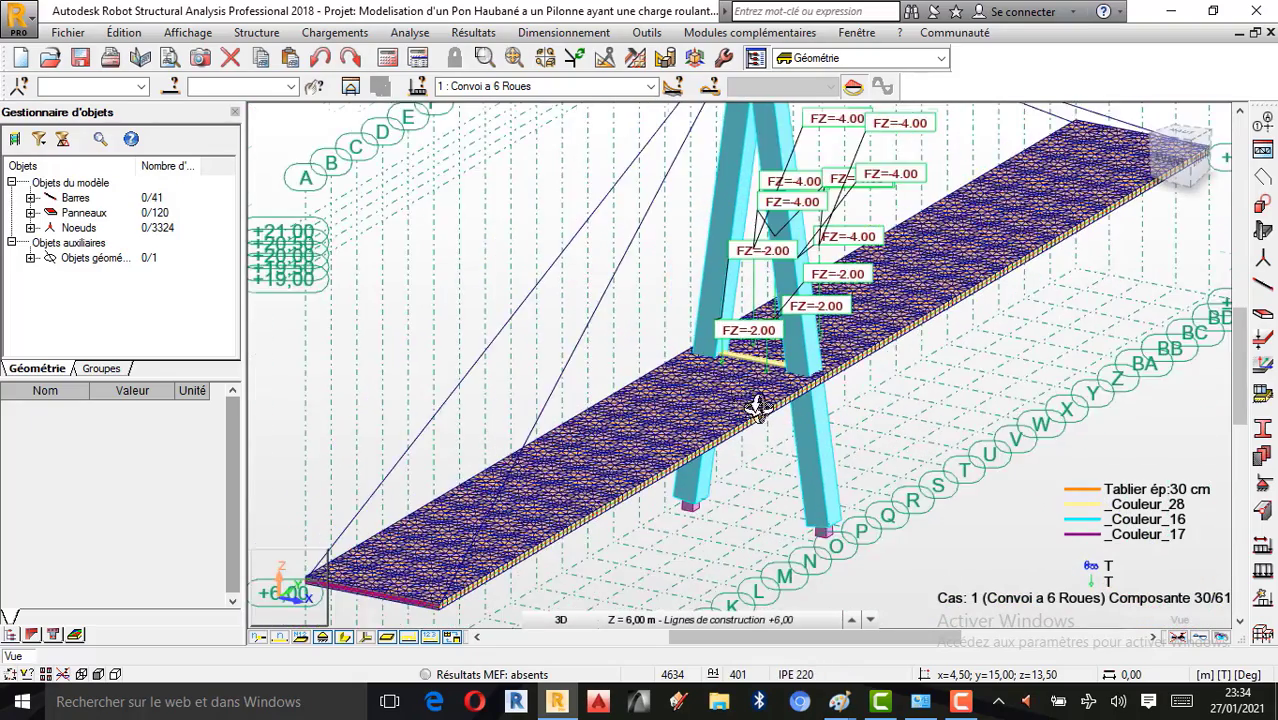
scroll(740, 400, "up", 2)
scroll(790, 450, "down", 1)
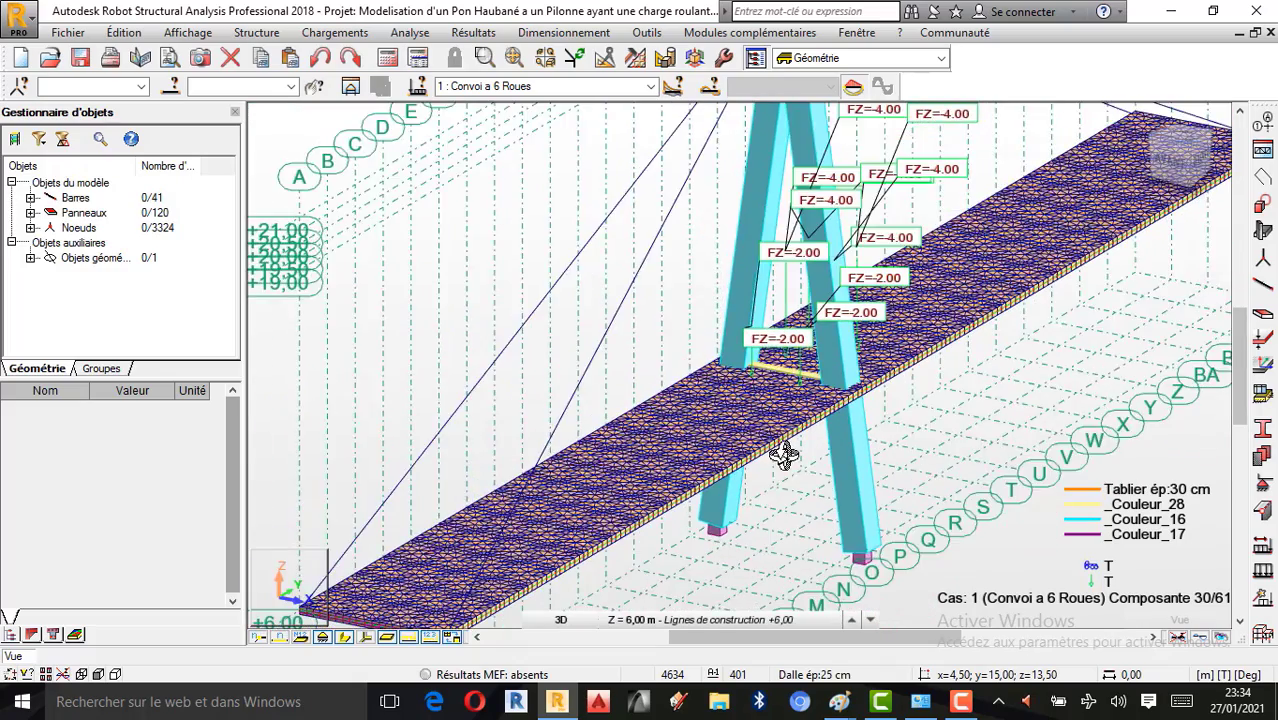
scroll(784, 455, "down", 1)
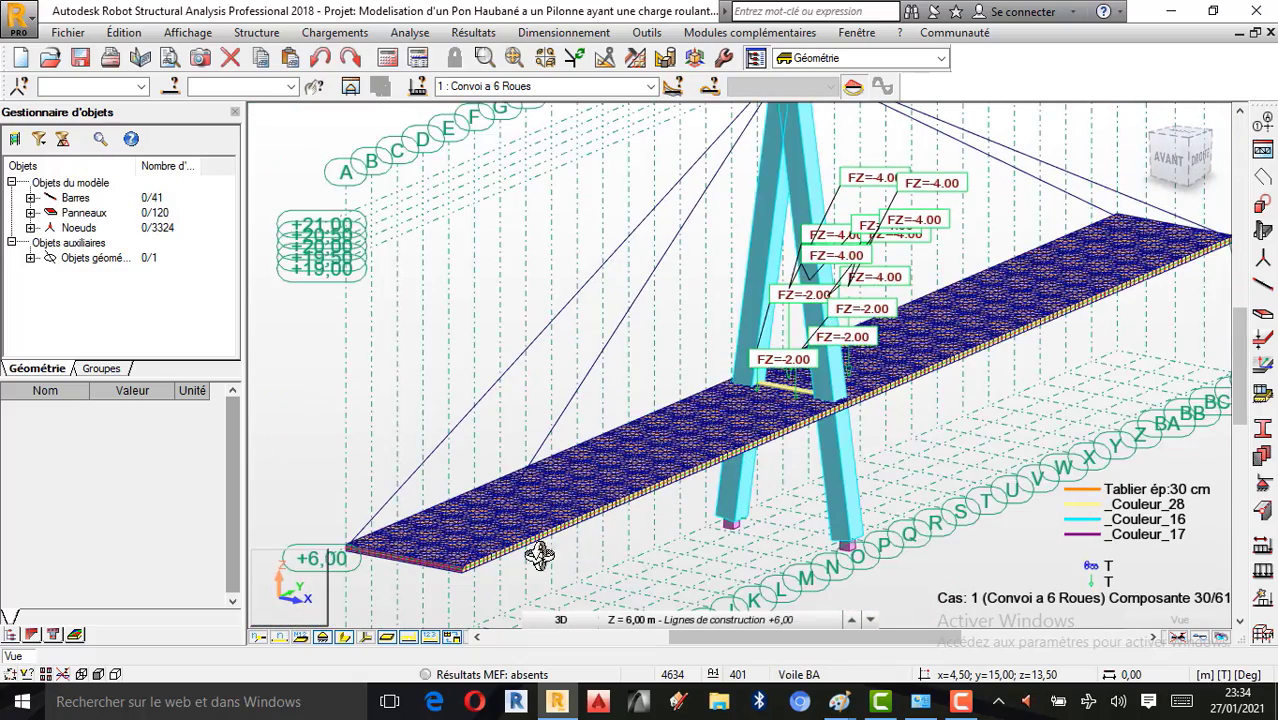
scroll(538, 556, "down", 2)
scroll(707, 491, "up", 2)
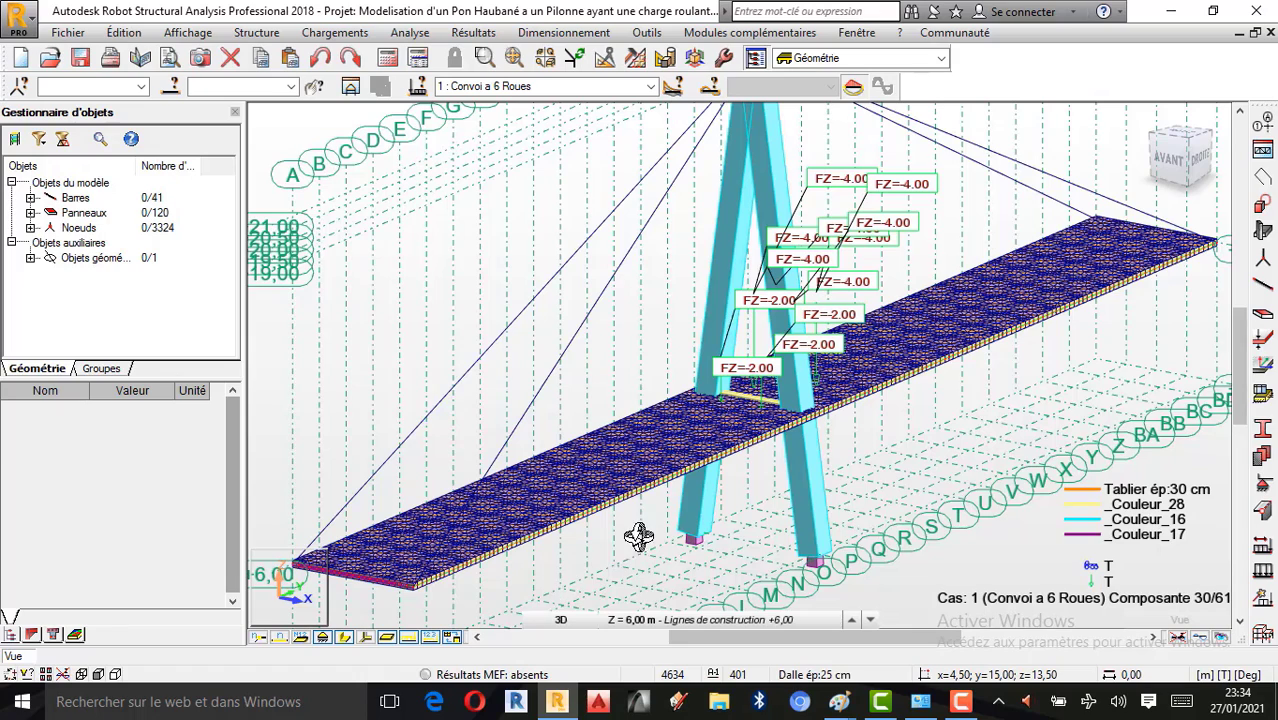
scroll(576, 566, "down", 1)
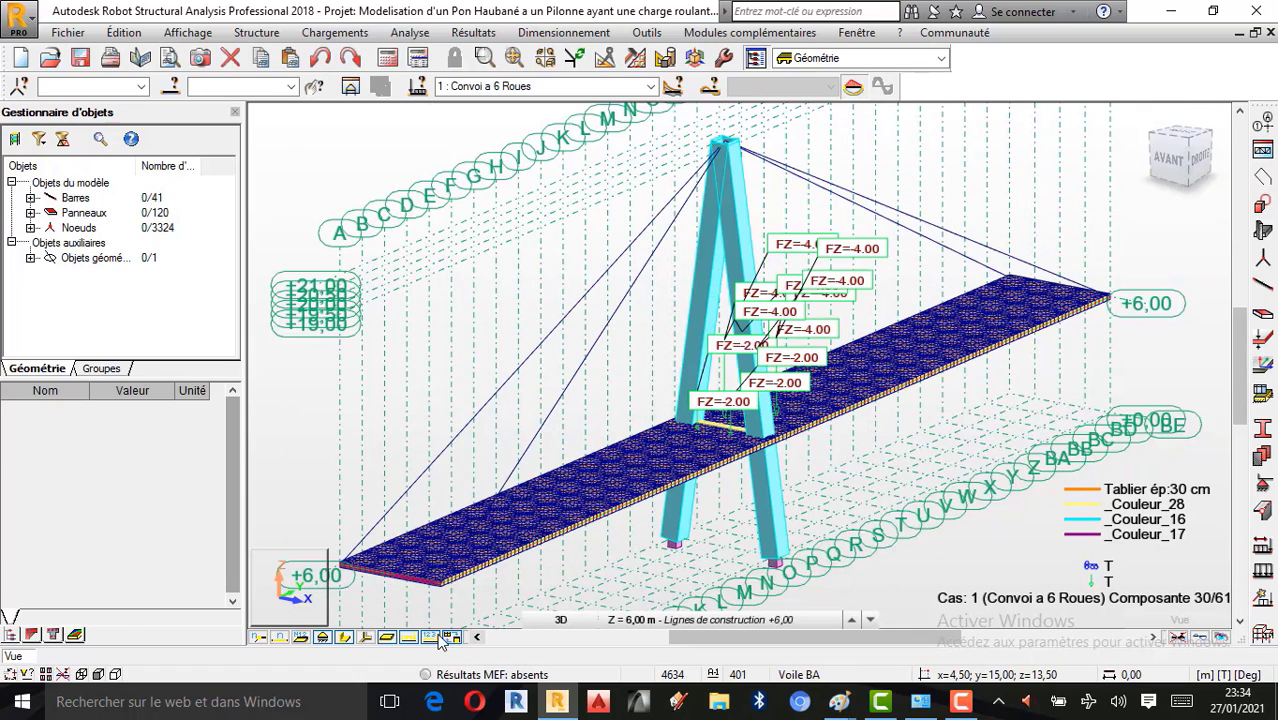
scroll(704, 408, "up", 1)
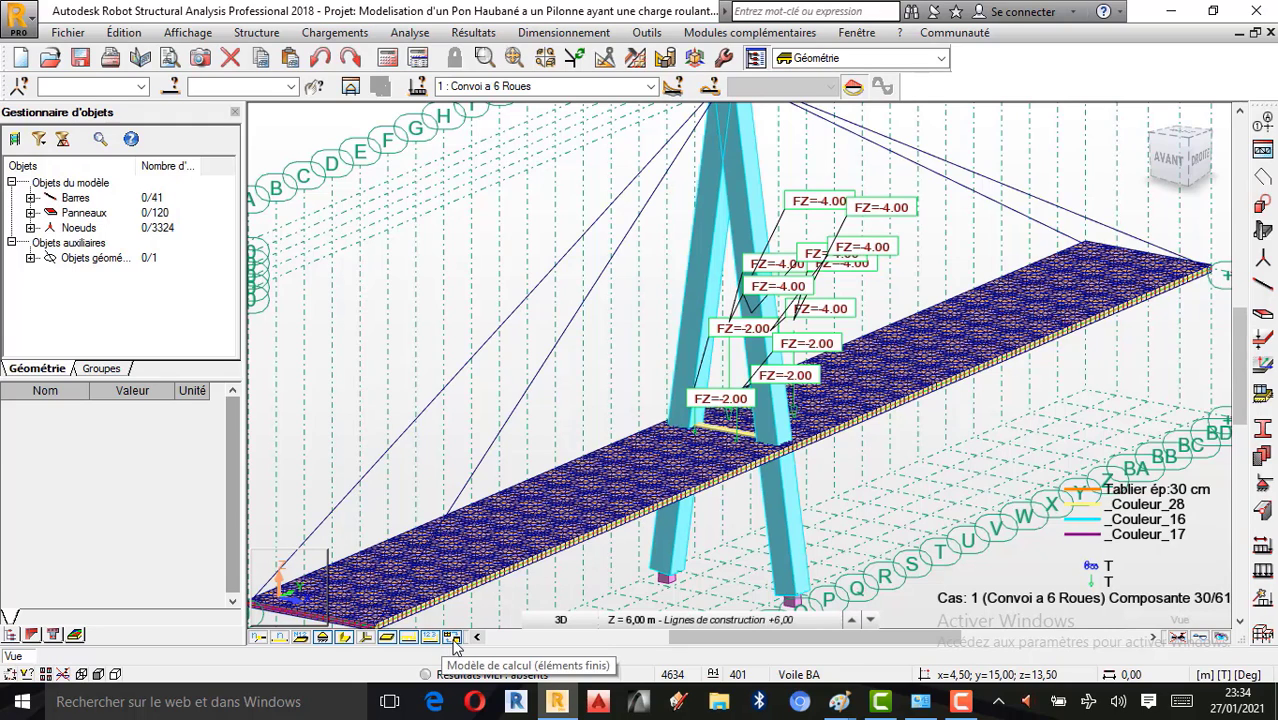
left_click(436, 642)
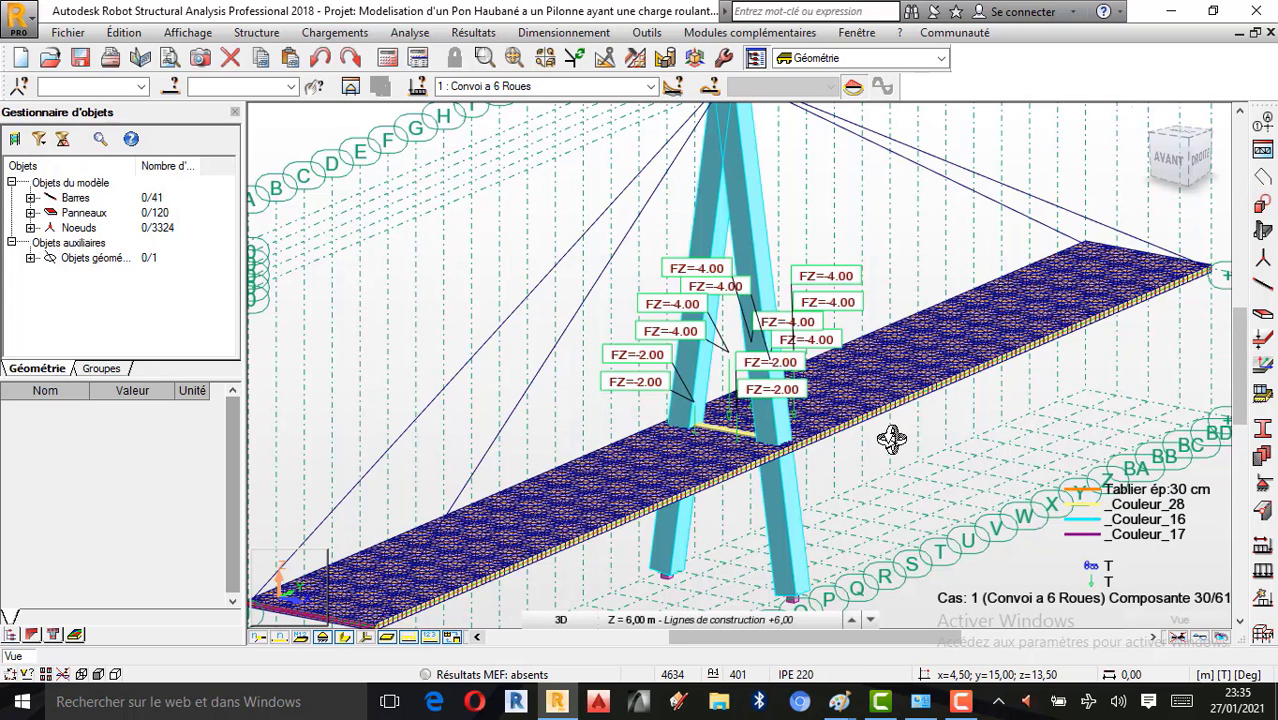
scroll(890, 436, "down", 2)
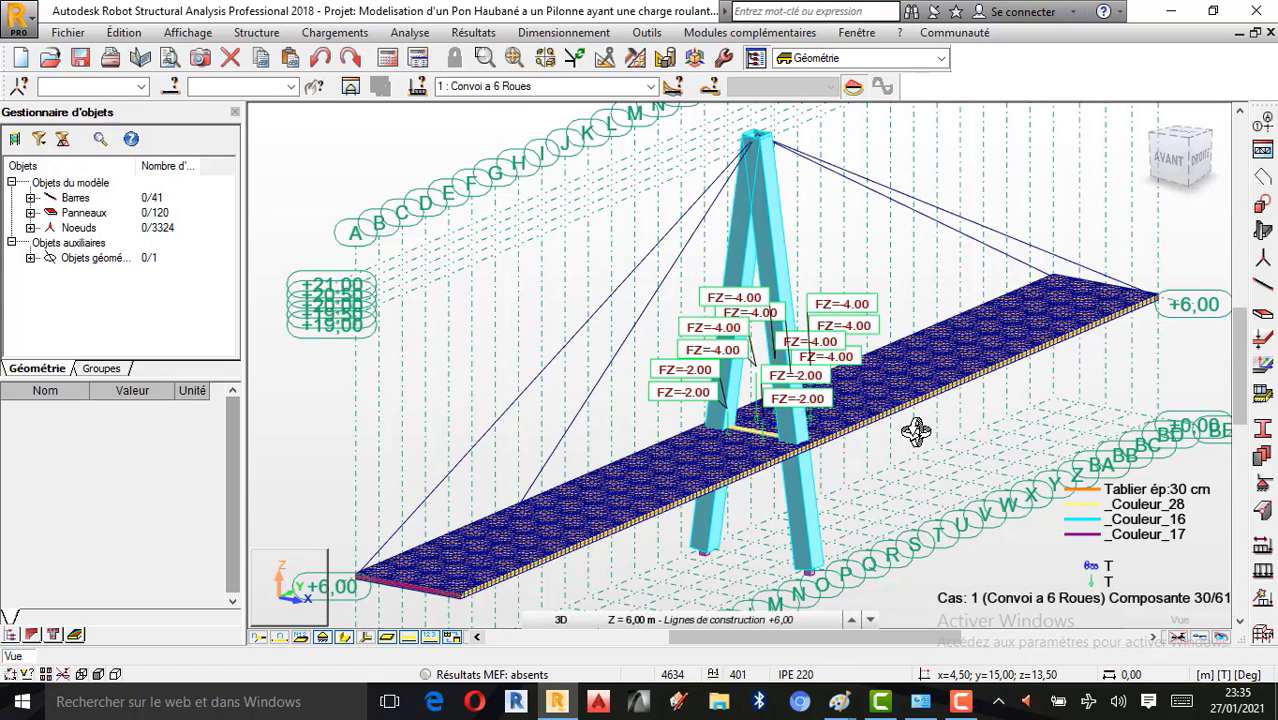
right_click(528, 248)
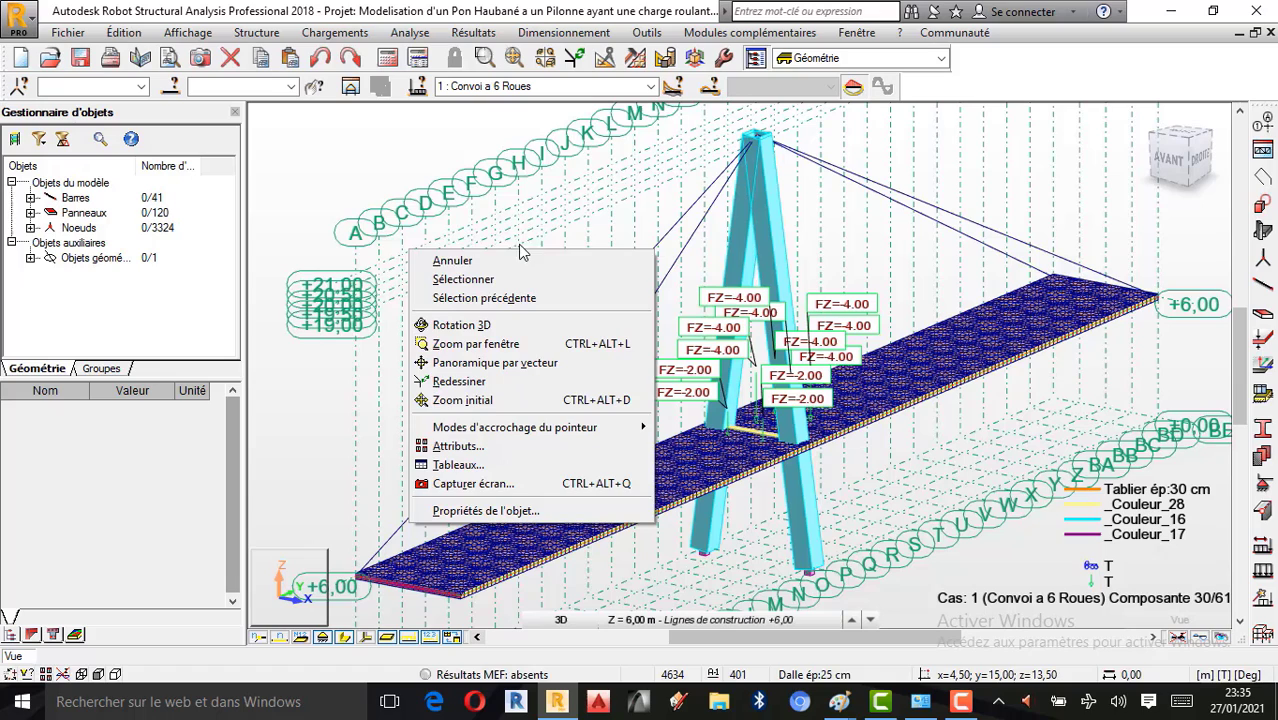
left_click(466, 264)
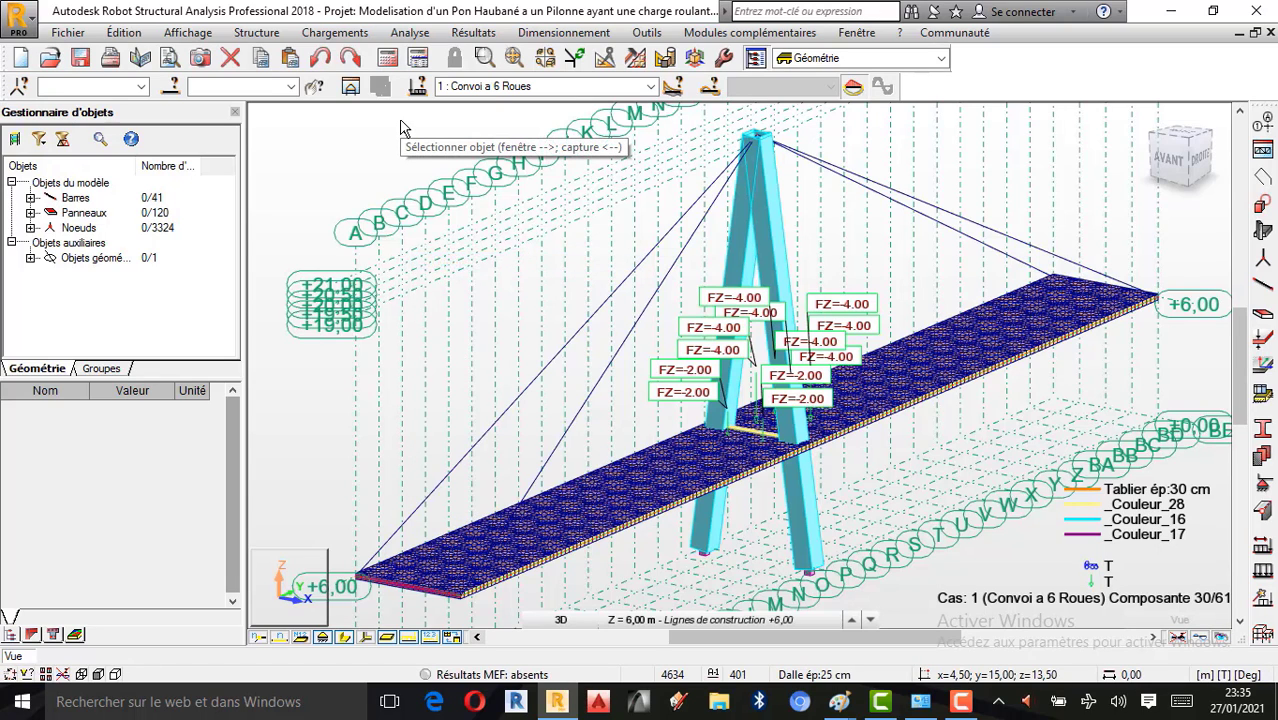
Open the case component selection for the six-wheel convoy and move its dialog clear of the bridge.
left_click(335, 32)
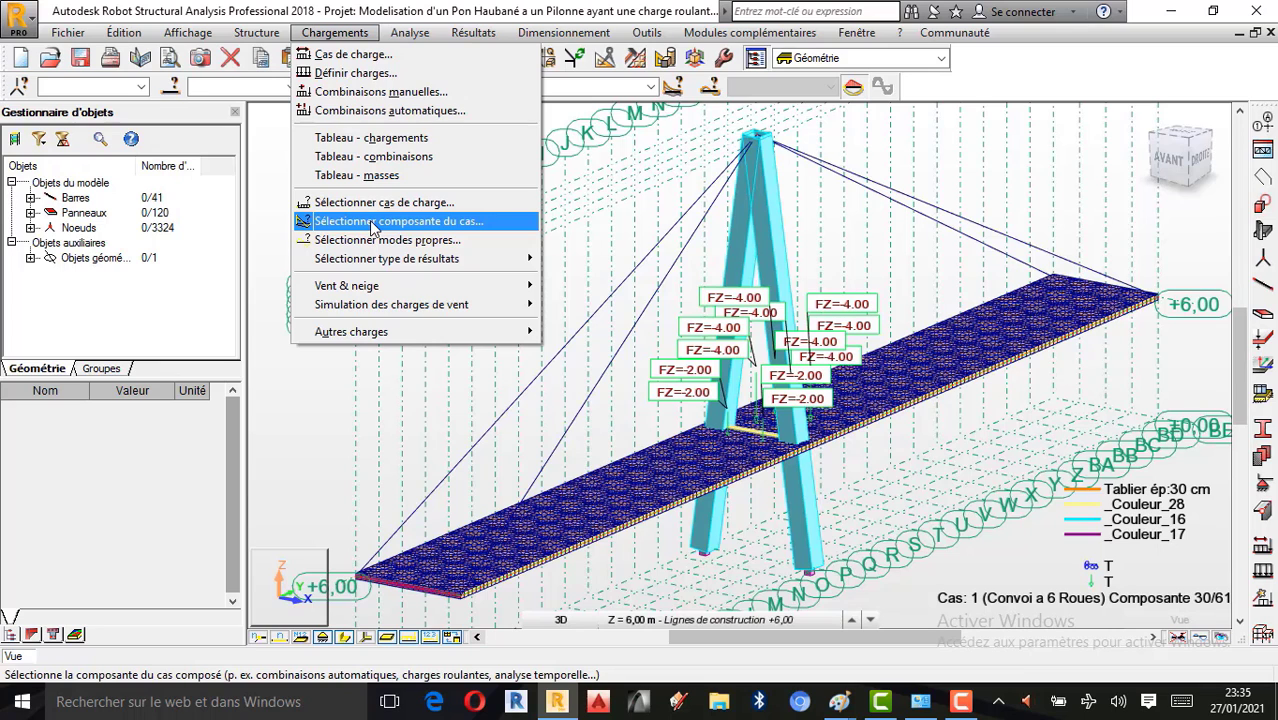
left_click(372, 222)
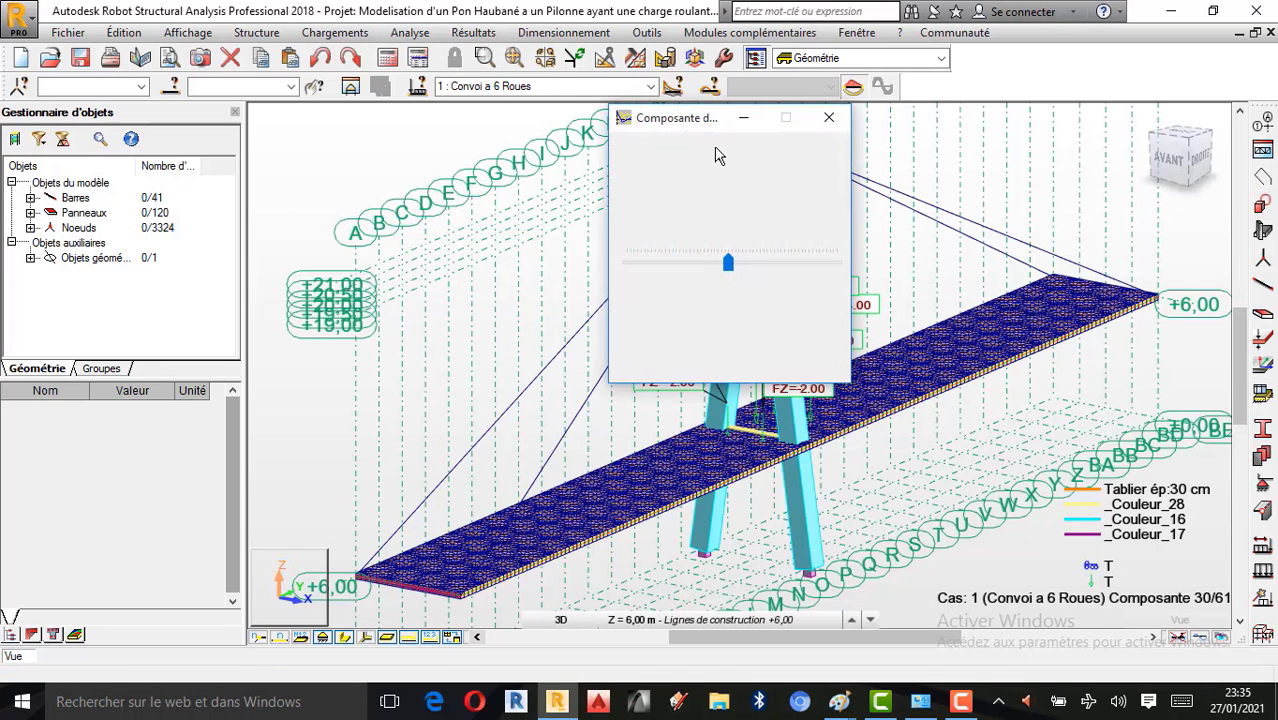
left_click_drag(701, 137, 339, 132)
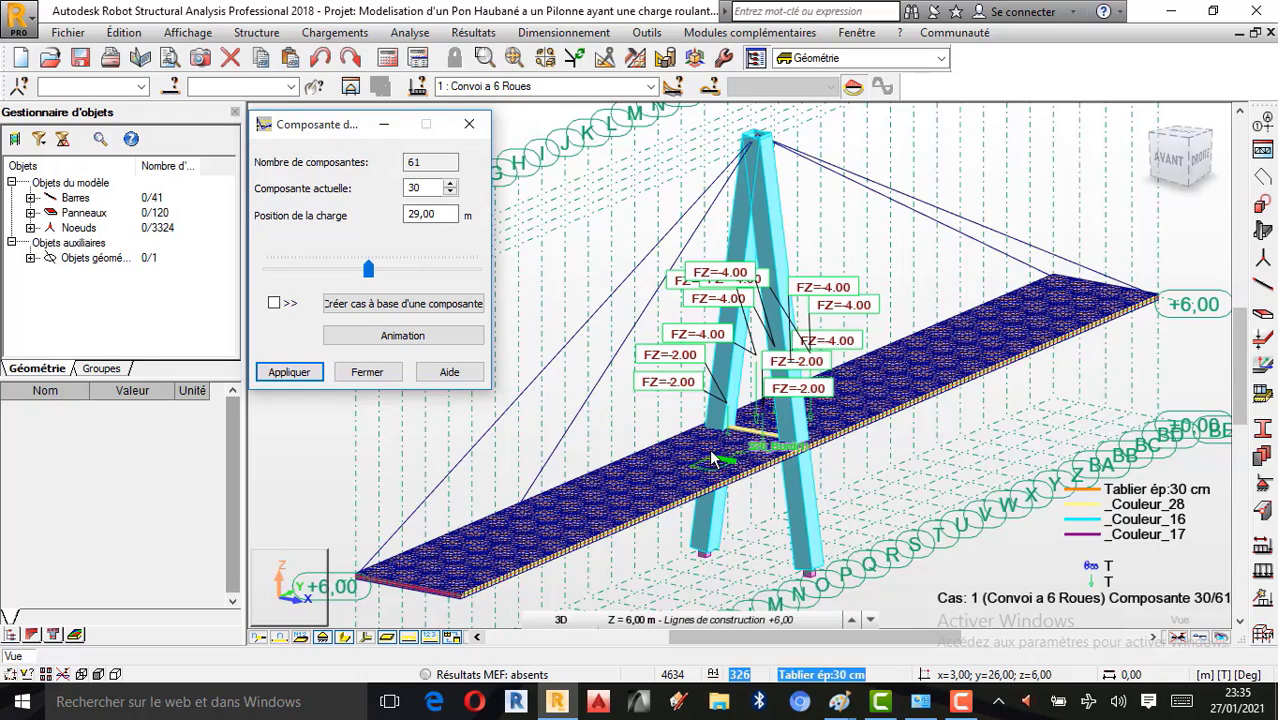
scroll(733, 465, "up", 2)
scroll(738, 490, "up", 1)
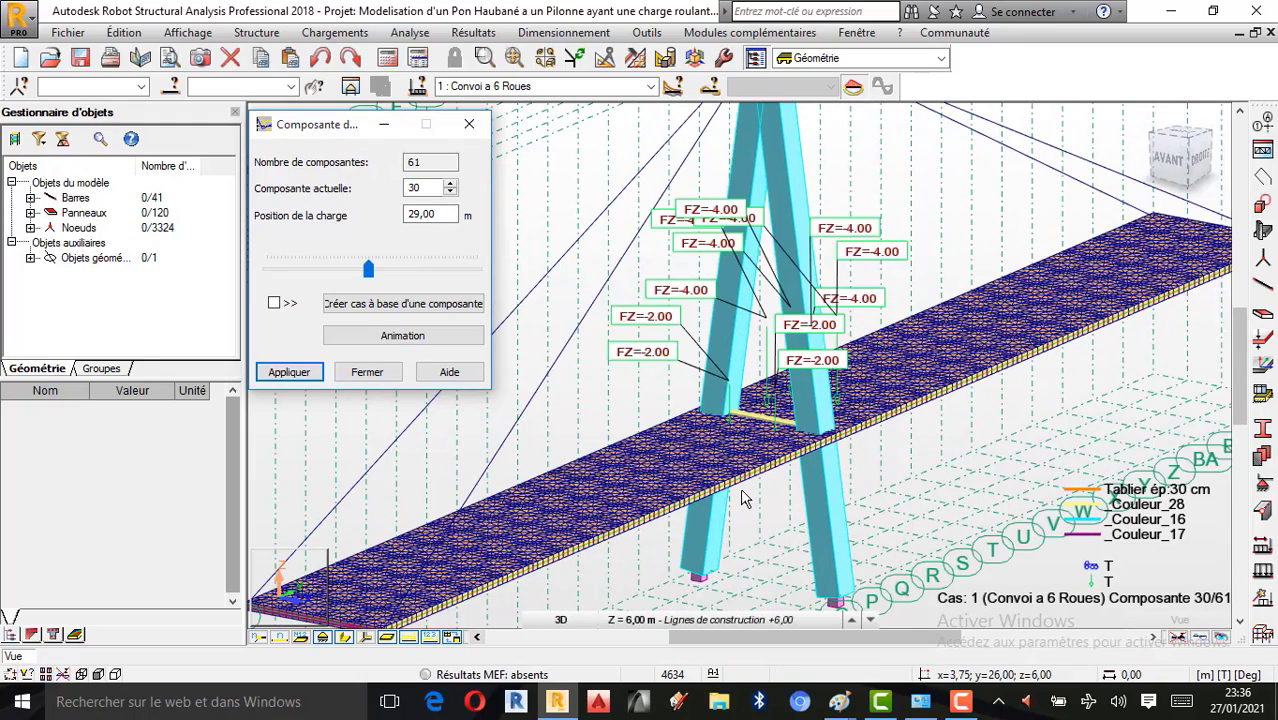
scroll(742, 505, "down", 1)
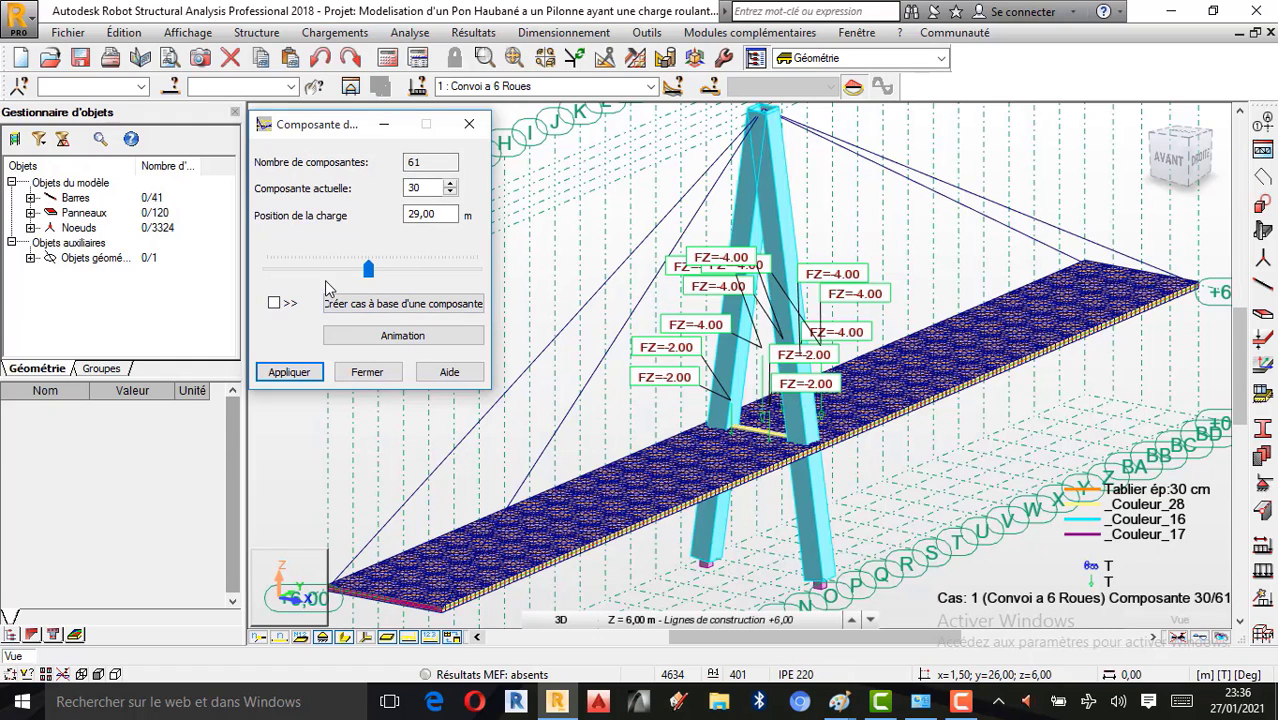
Step the convoy forward along the deck to component 32 and back to component 30 to check its positions.
left_click(450, 185)
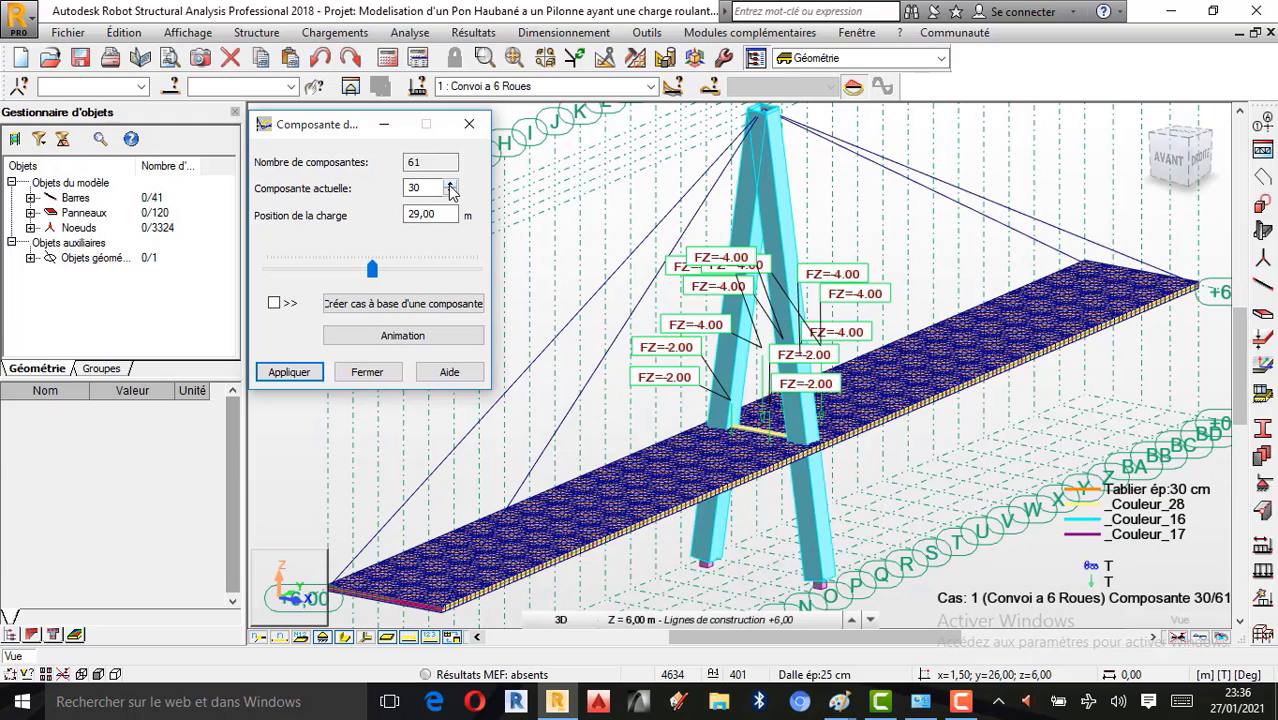
left_click(450, 185)
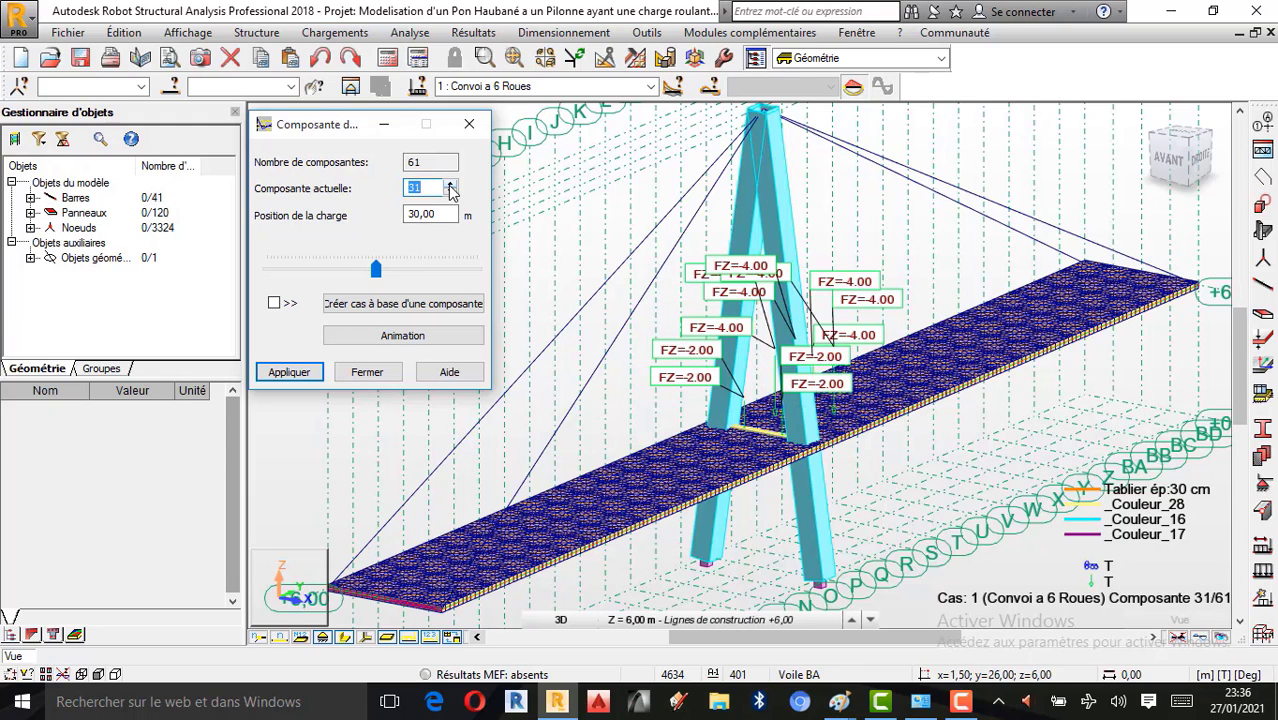
left_click(450, 186)
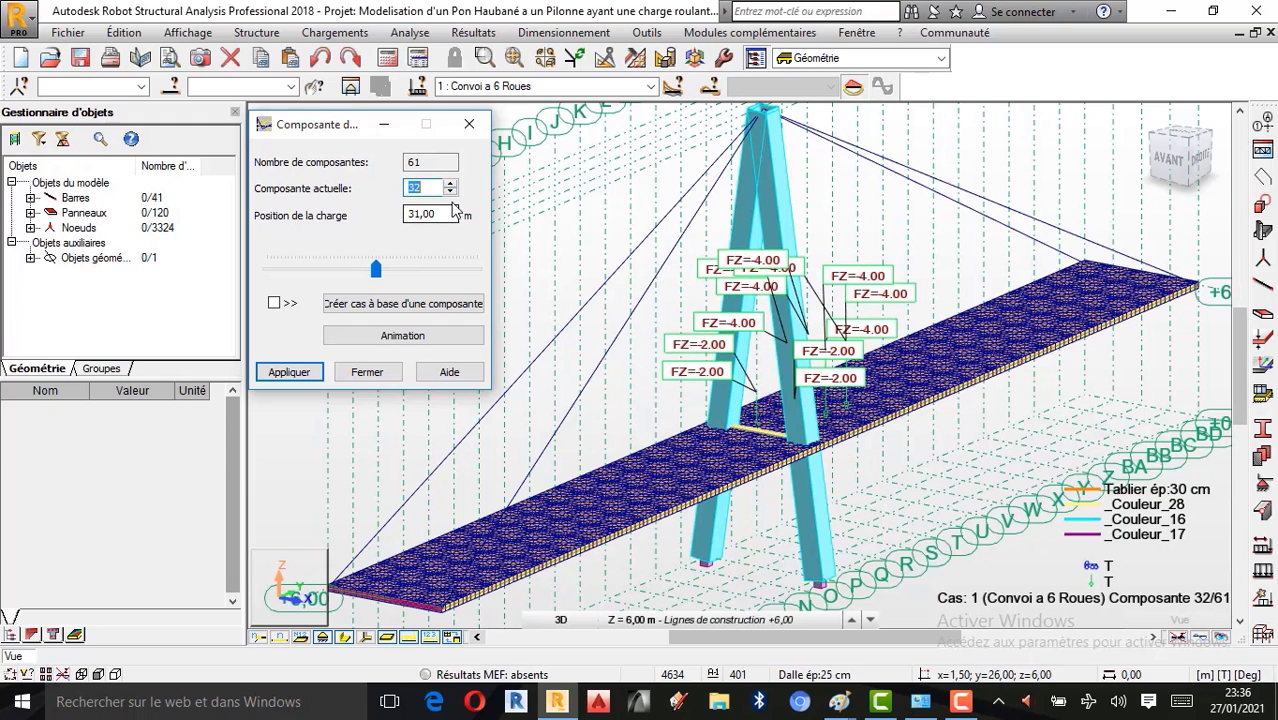
left_click(450, 192)
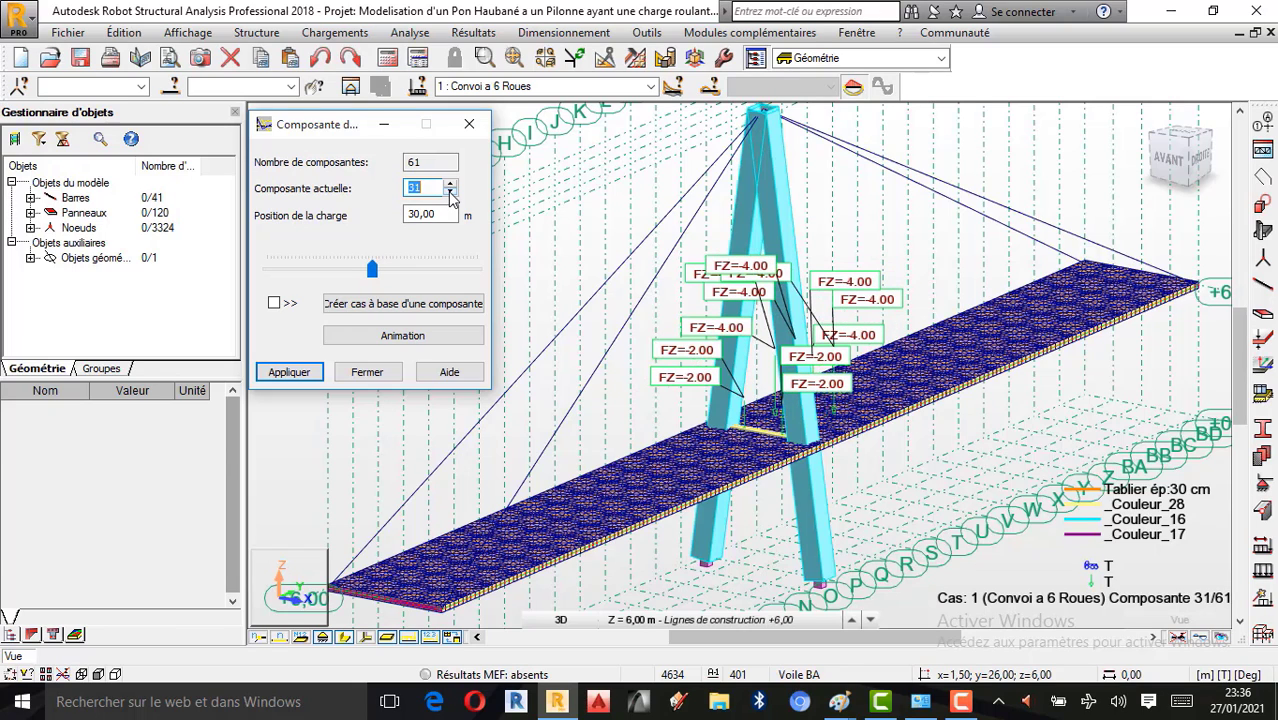
left_click(450, 193)
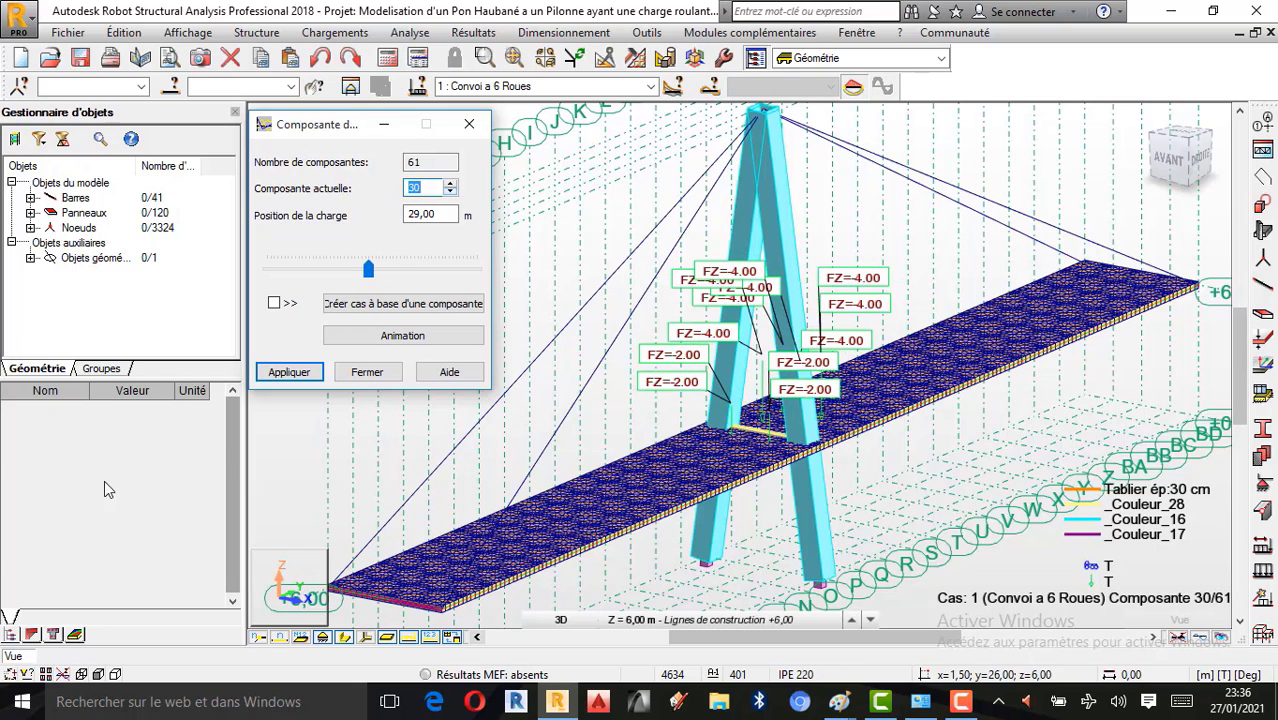
Play the convoy animation over components 1 to 61 at 3 images per second, and close the playback and component windows.
left_click(400, 336)
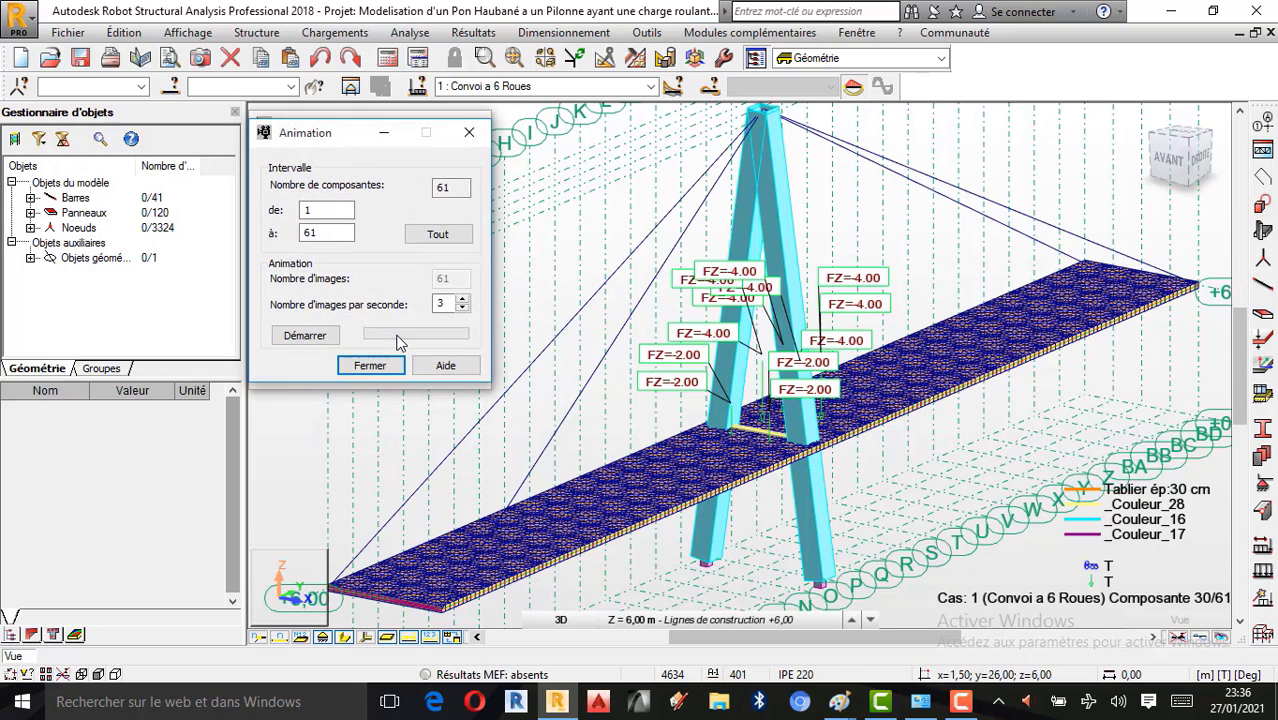
left_click(305, 336)
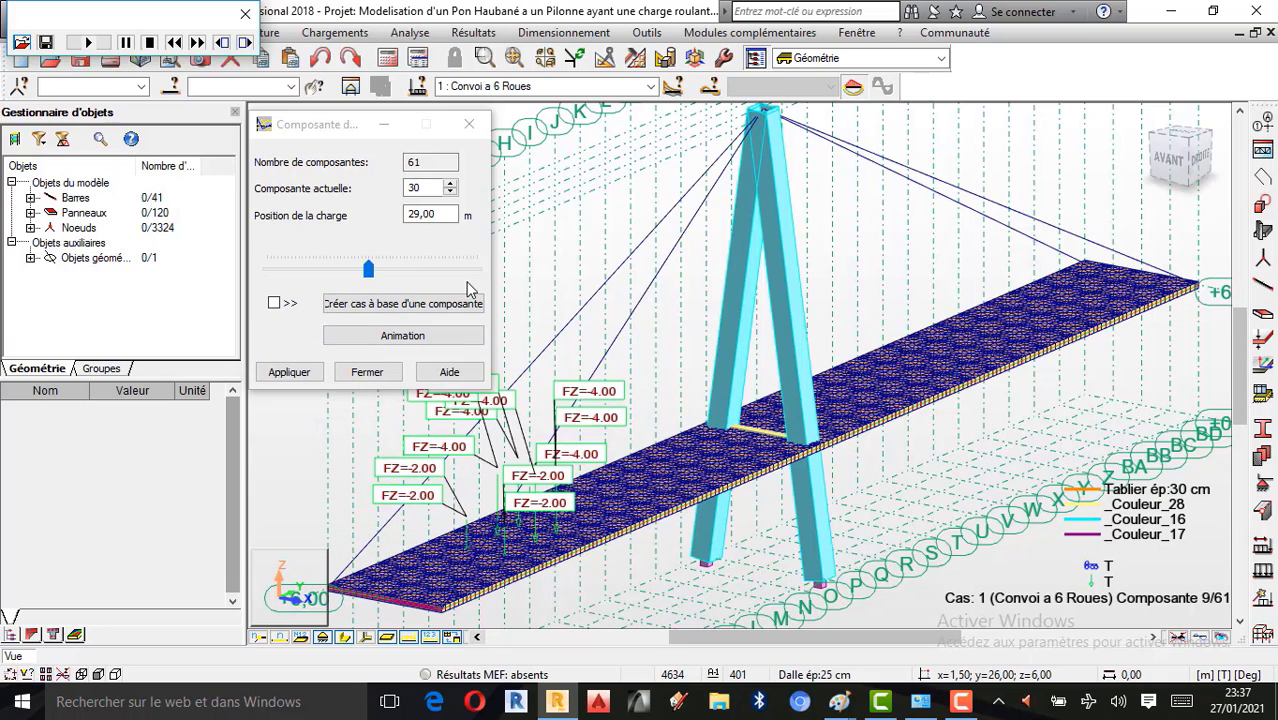
left_click(245, 15)
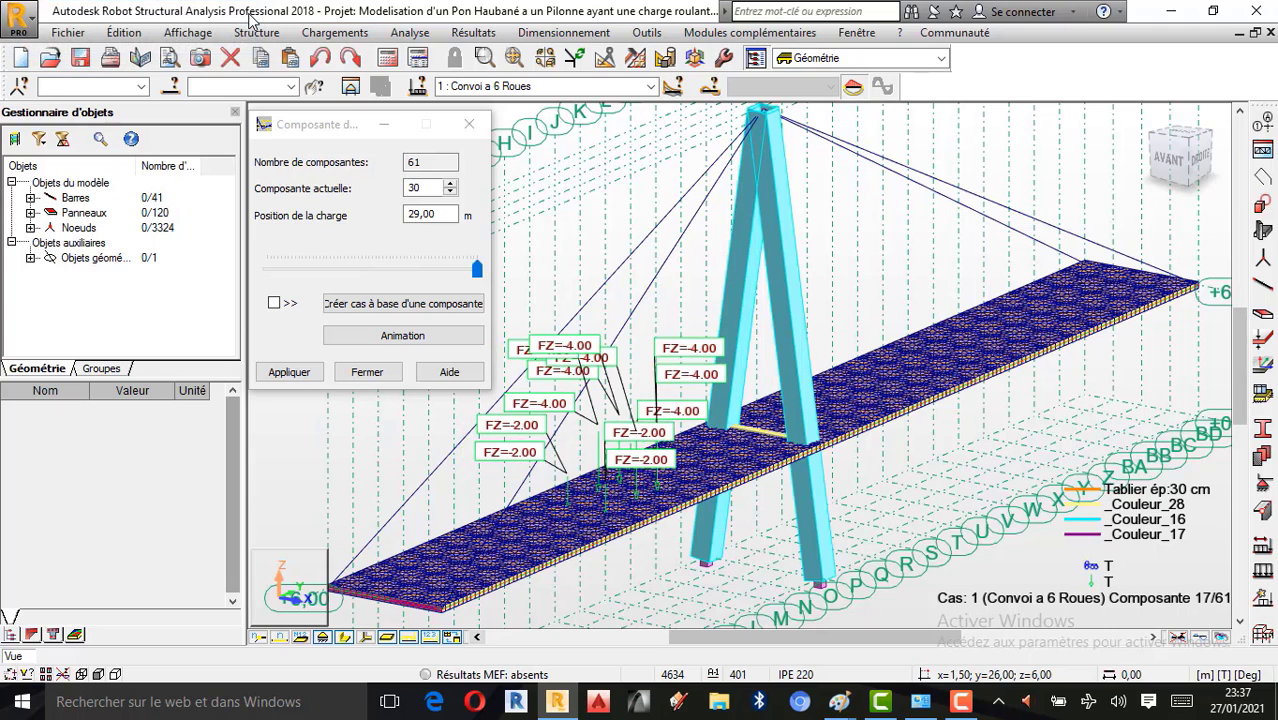
left_click(465, 128)
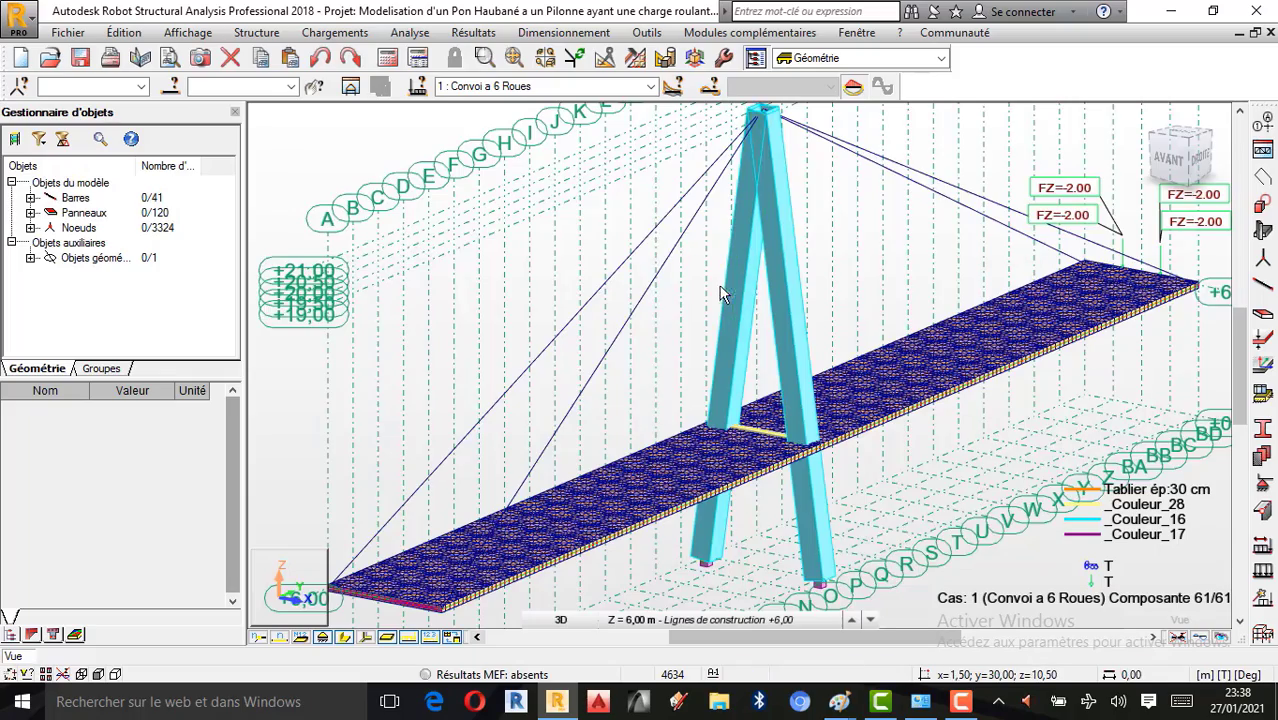
Examine the bridge with the convoy at the end of the deck from the default 3D view and the opposite side.
scroll(722, 285, "up", 2)
left_click(1146, 120)
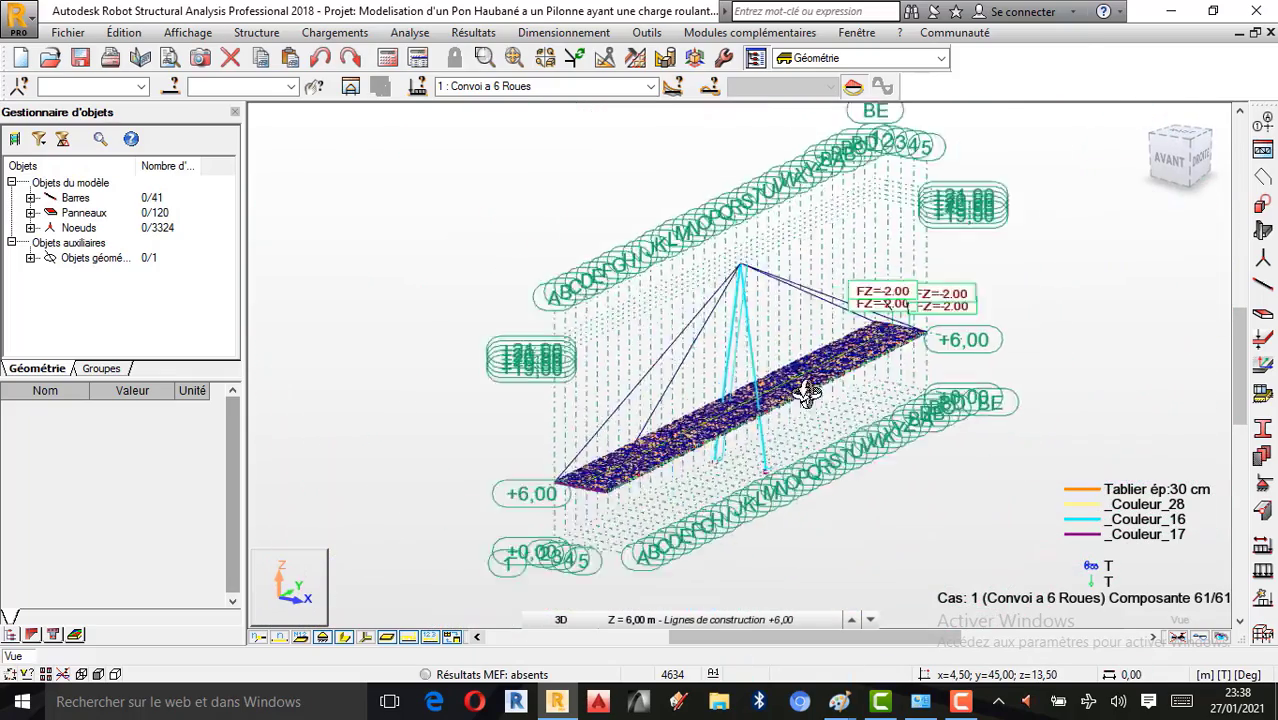
scroll(808, 456, "up", 4)
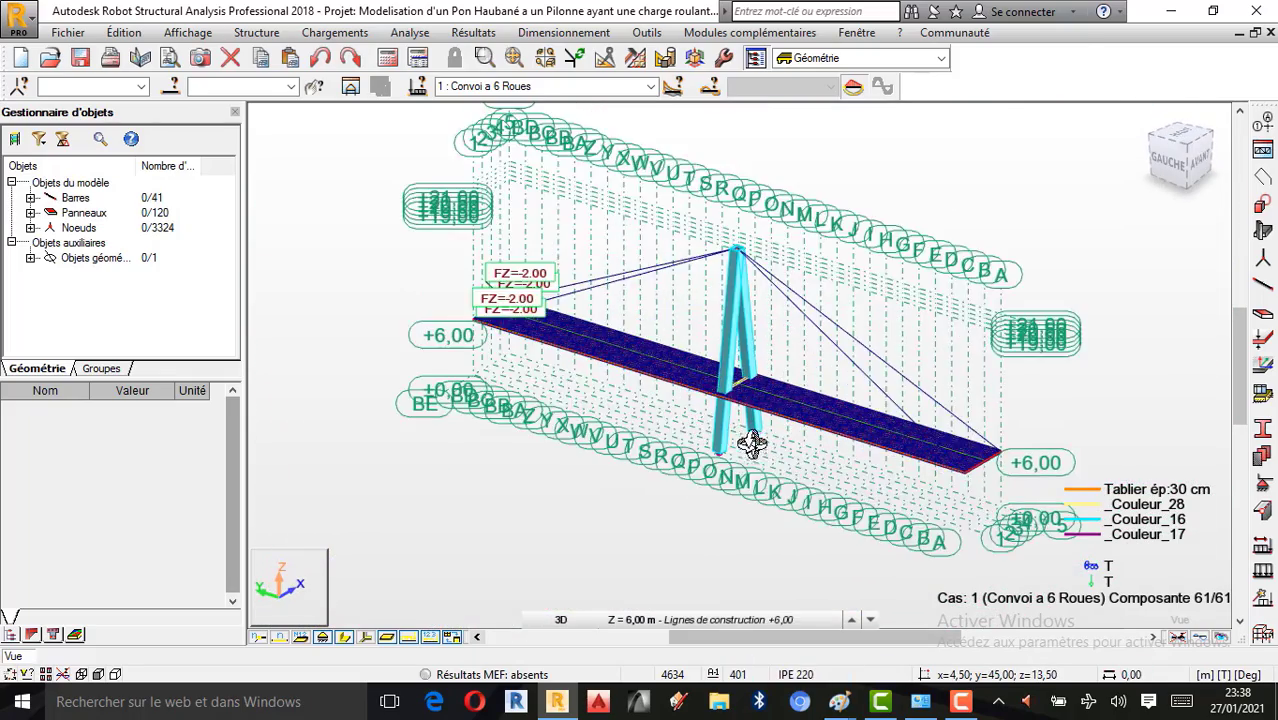
left_click(843, 452)
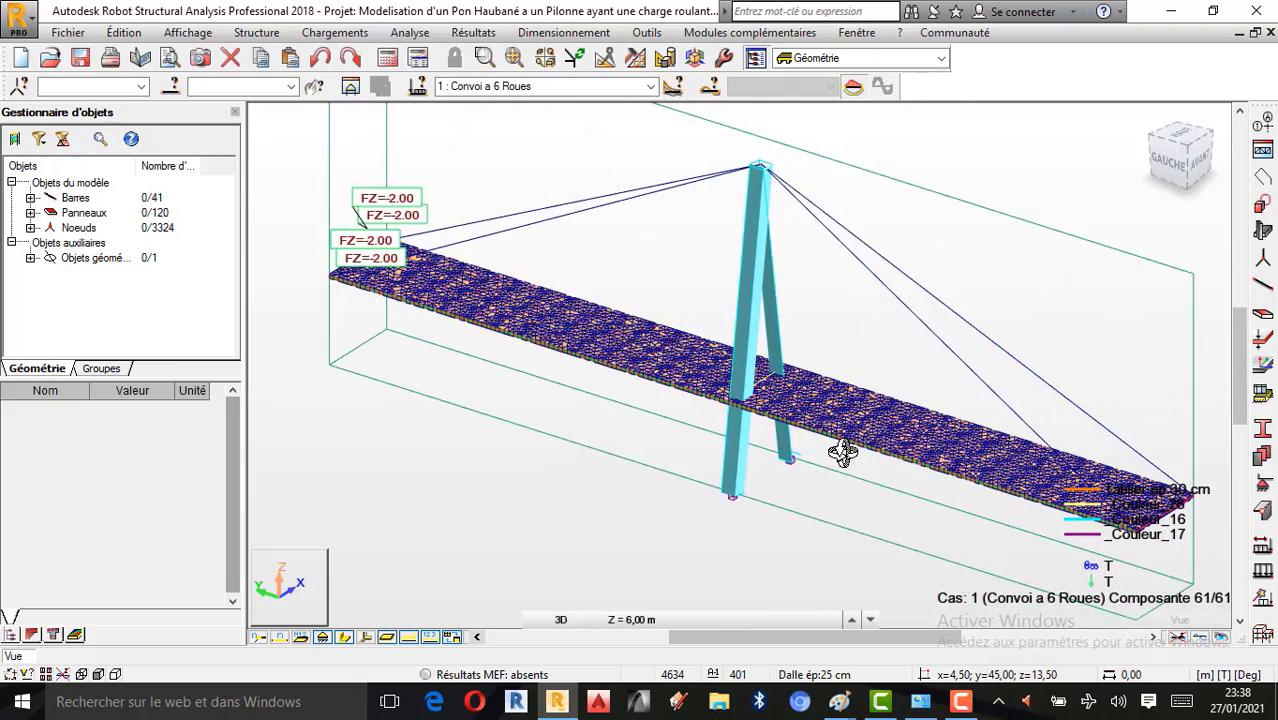
scroll(848, 477, "up", 1)
scroll(812, 424, "down", 1)
right_click(950, 208)
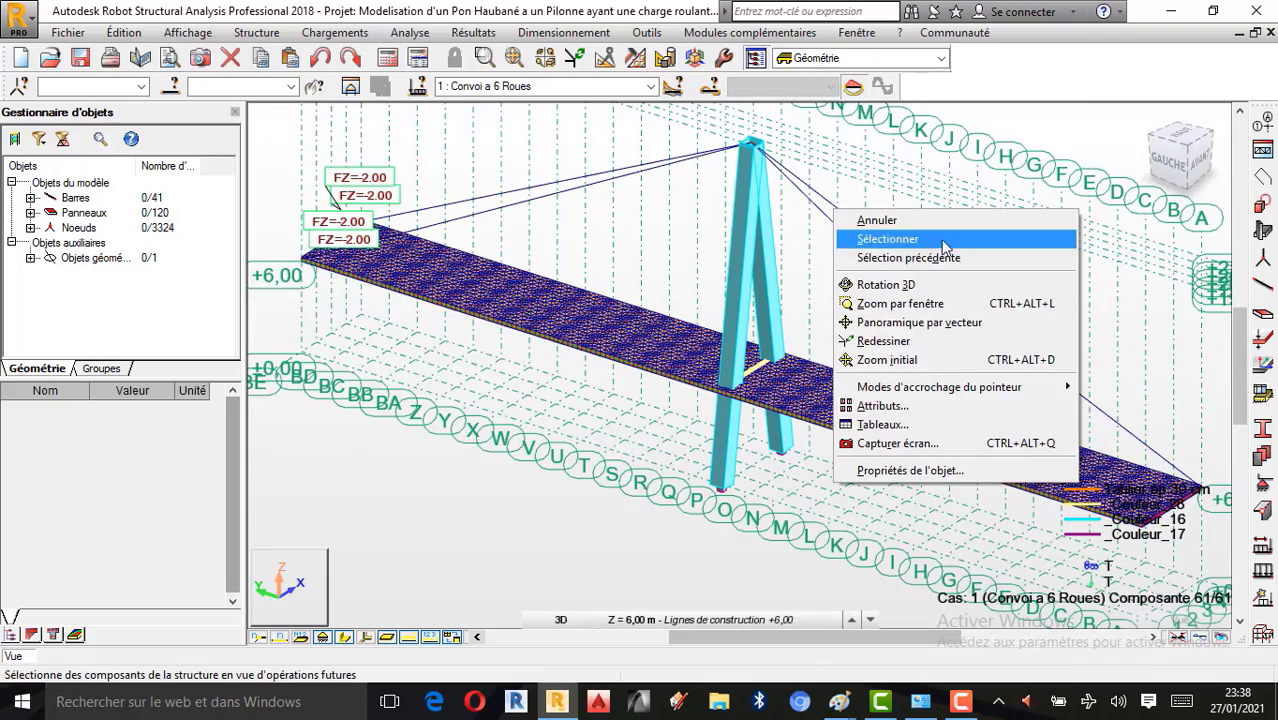
left_click(935, 222)
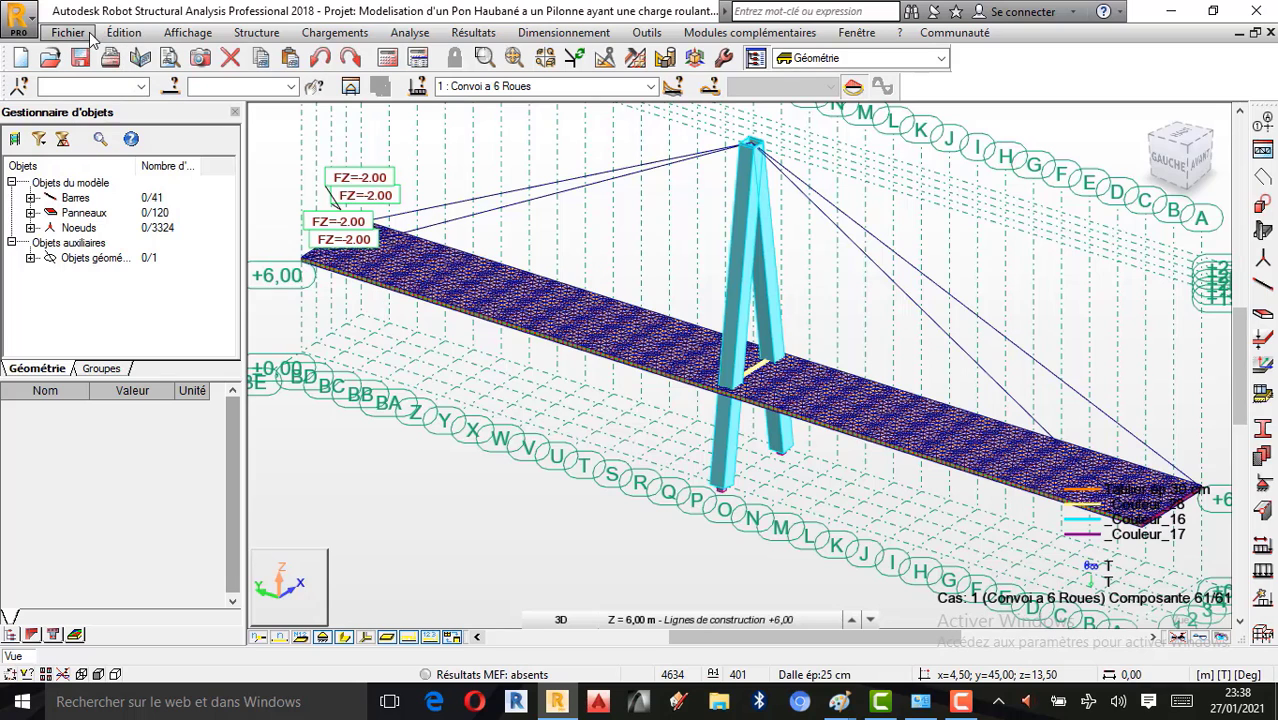
Turn off the colour legend by groups in the display attributes, keeping the section and thickness legends on.
right_click(435, 153)
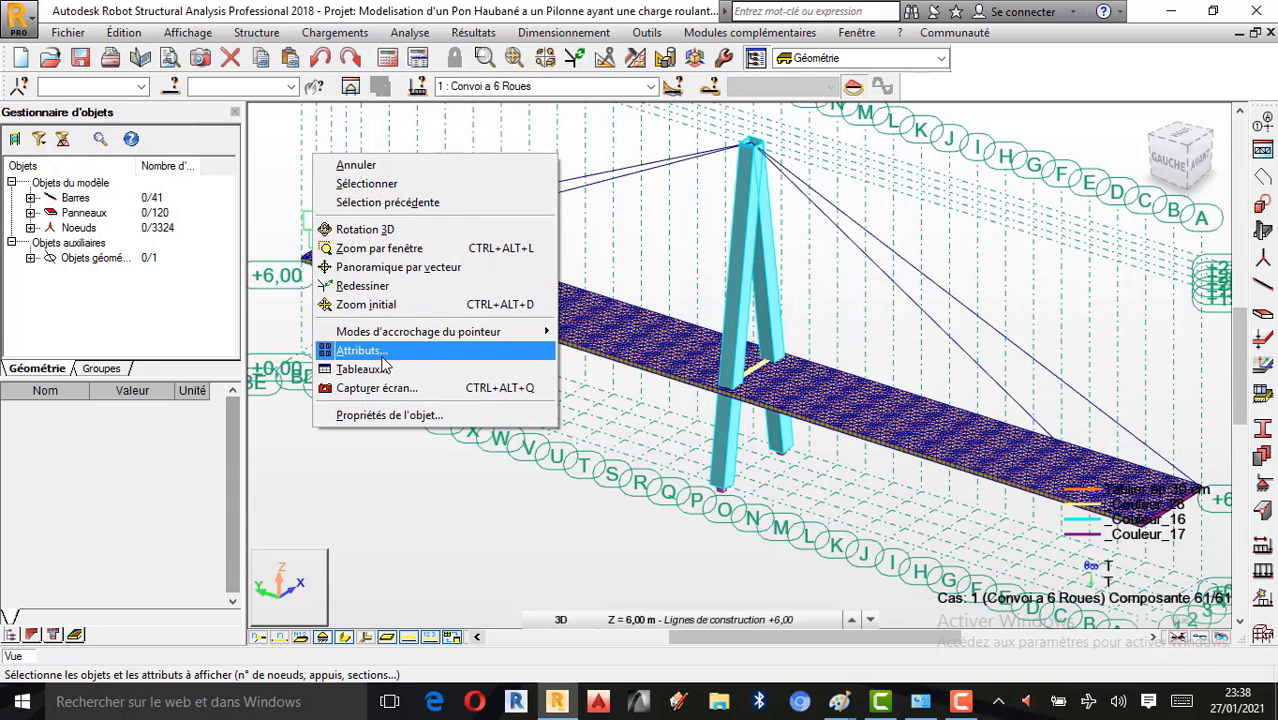
left_click(356, 350)
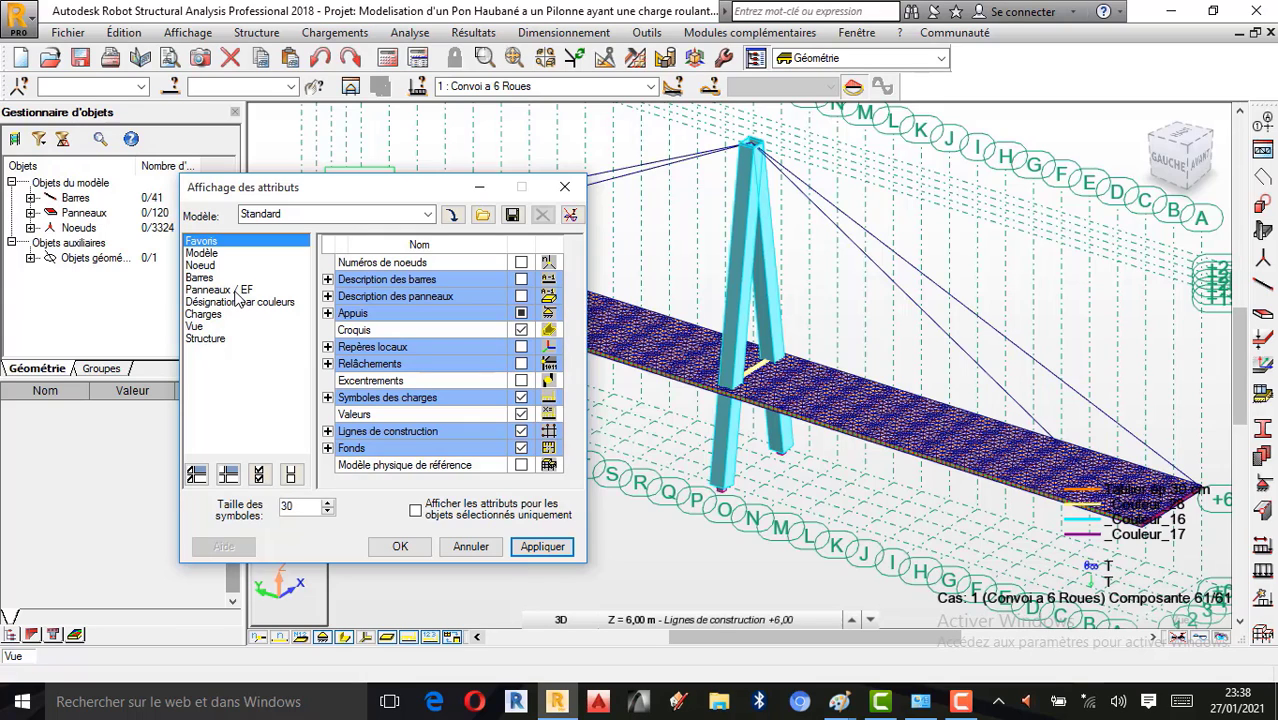
left_click(228, 302)
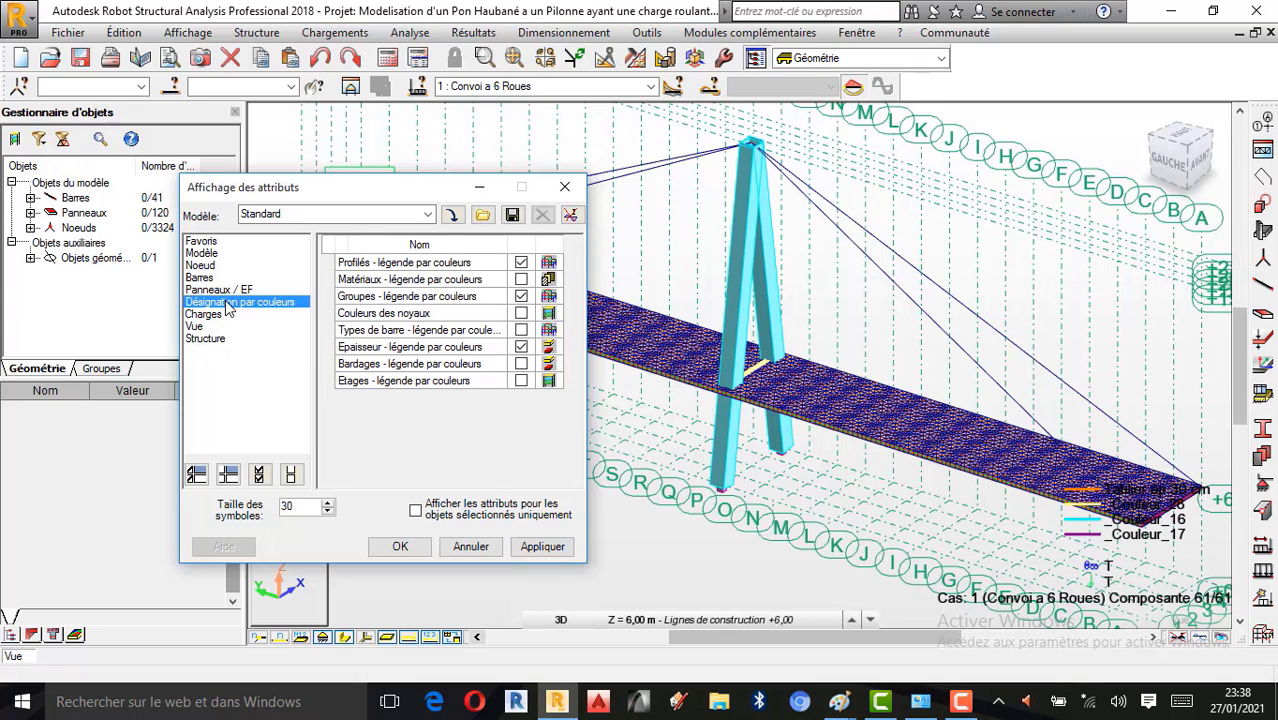
left_click(543, 550)
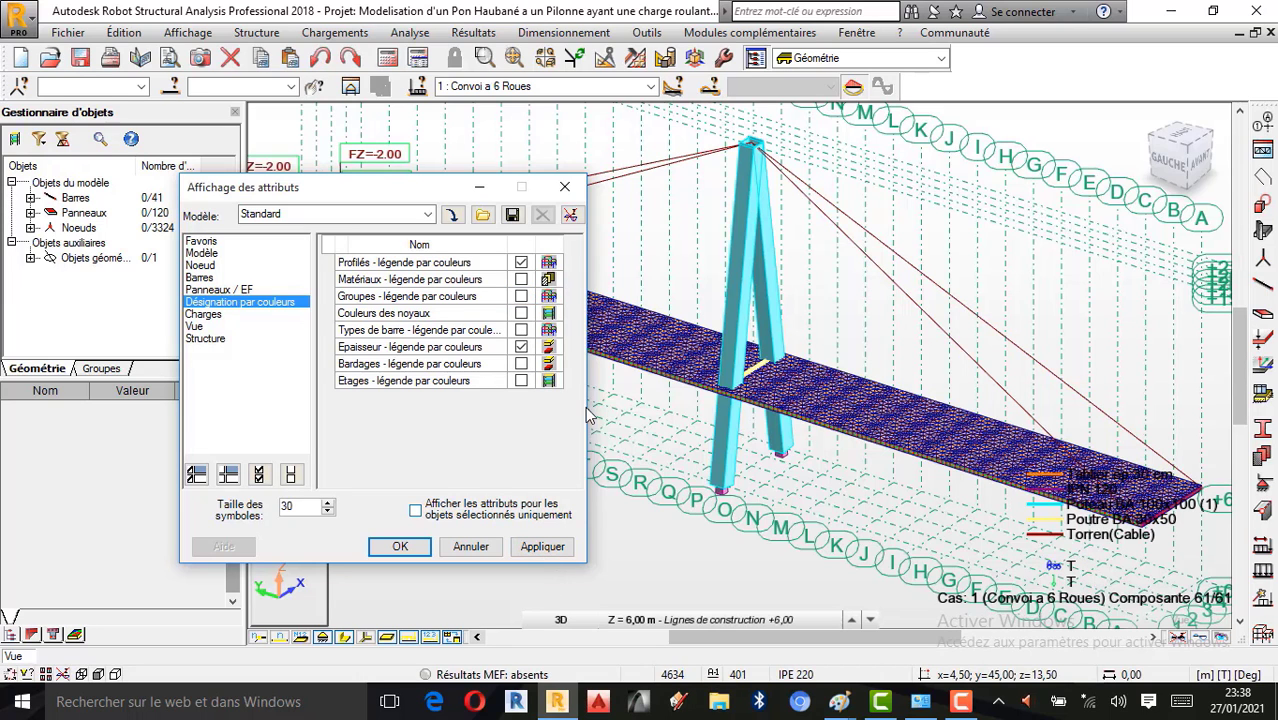
left_click(564, 187)
scroll(718, 322, "down", 1)
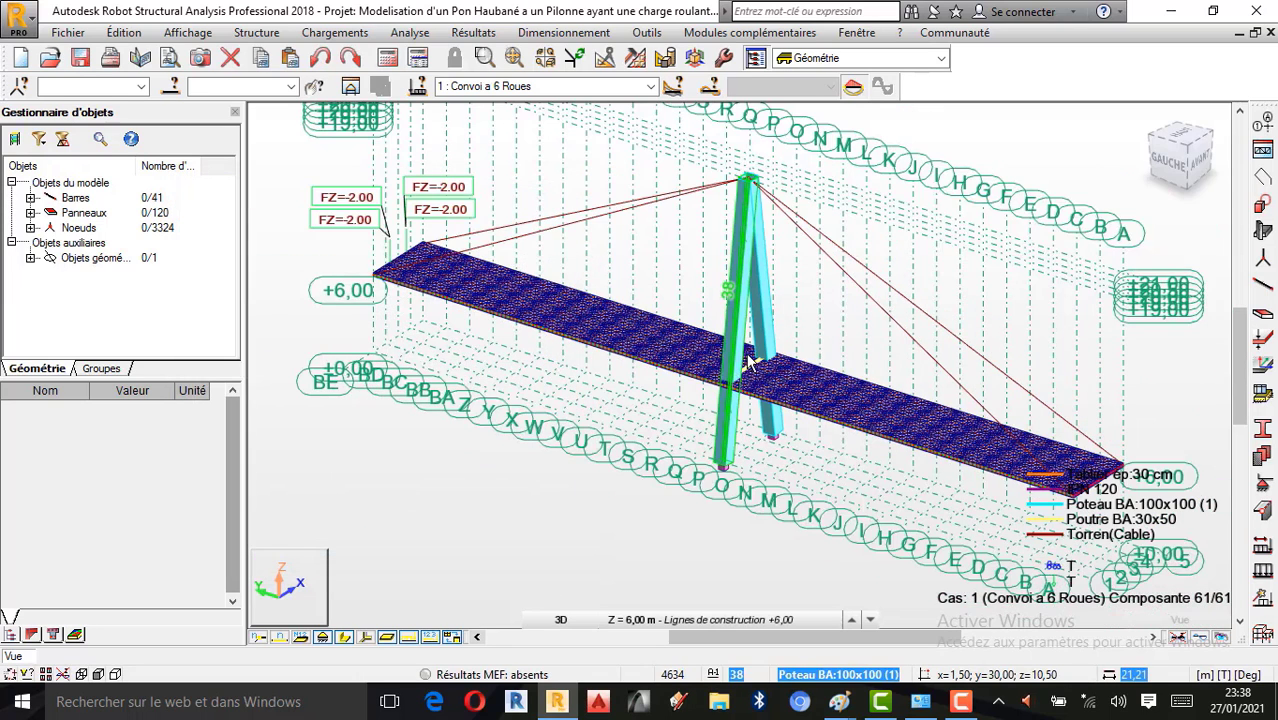
left_click(1147, 118)
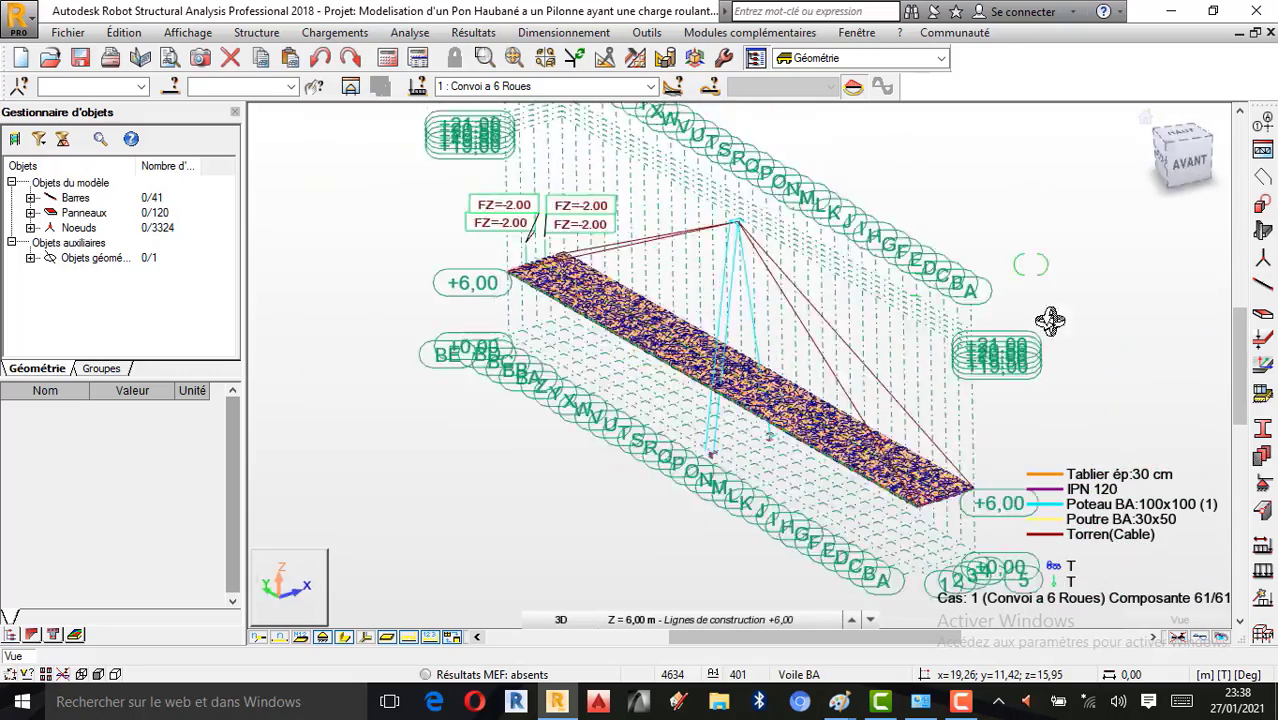
scroll(716, 387, "up", 2)
scroll(716, 387, "up", 2)
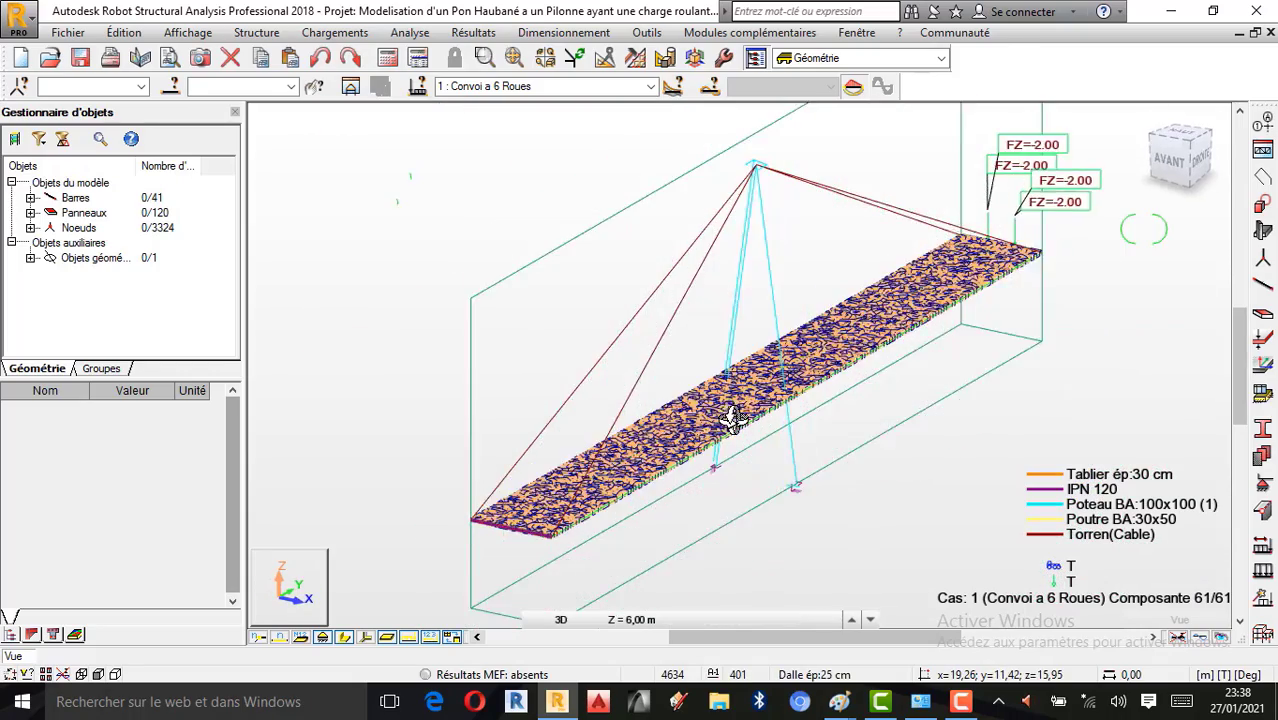
scroll(768, 376, "up", 2)
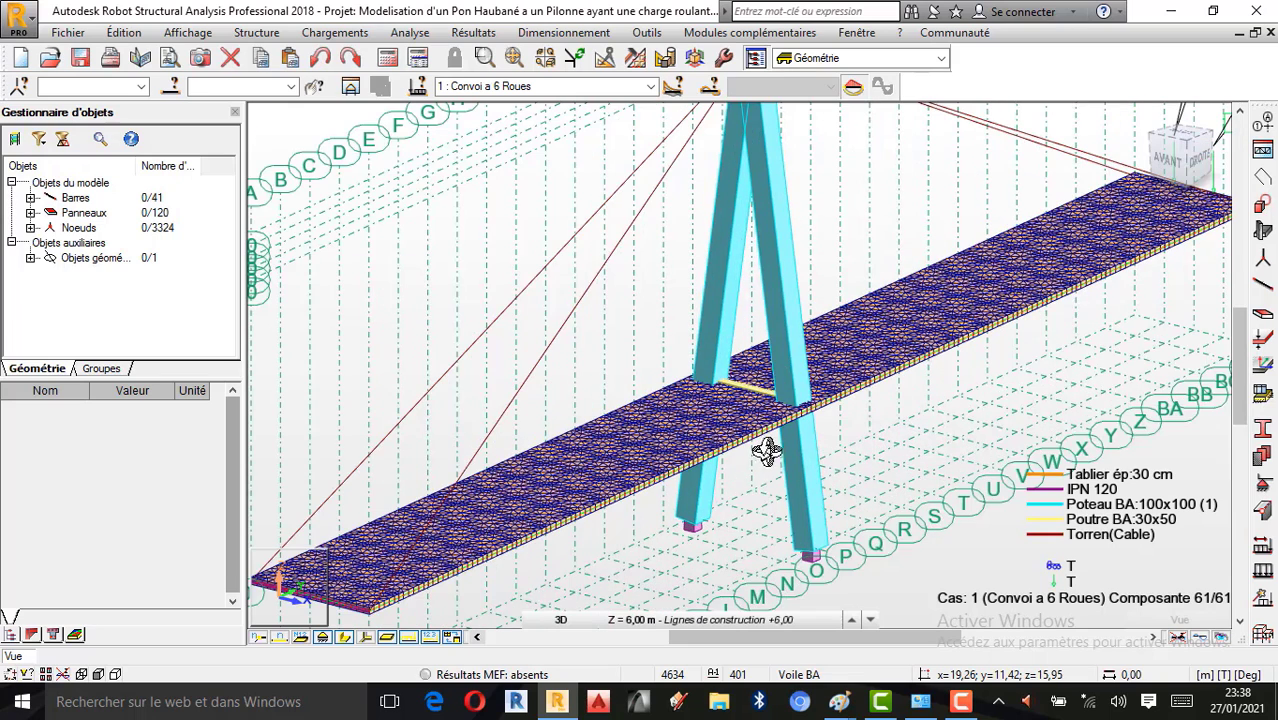
left_click(742, 619)
left_click(960, 701)
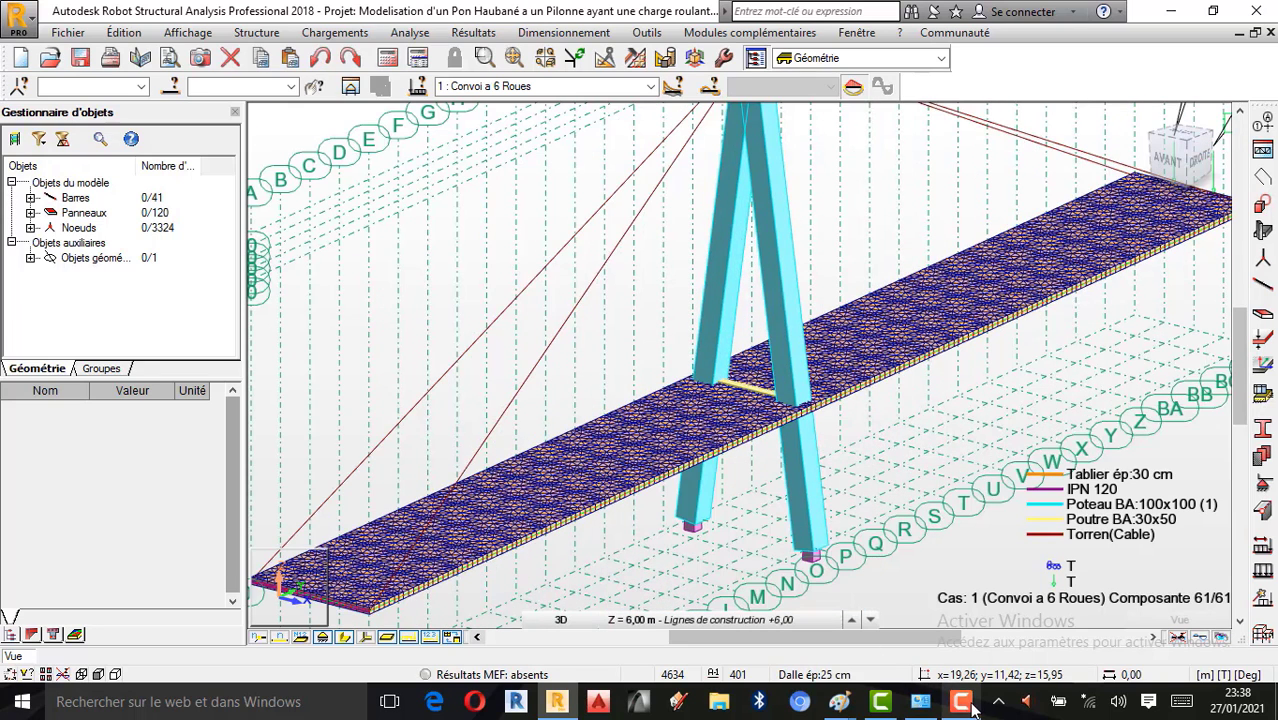
left_click(1240, 612)
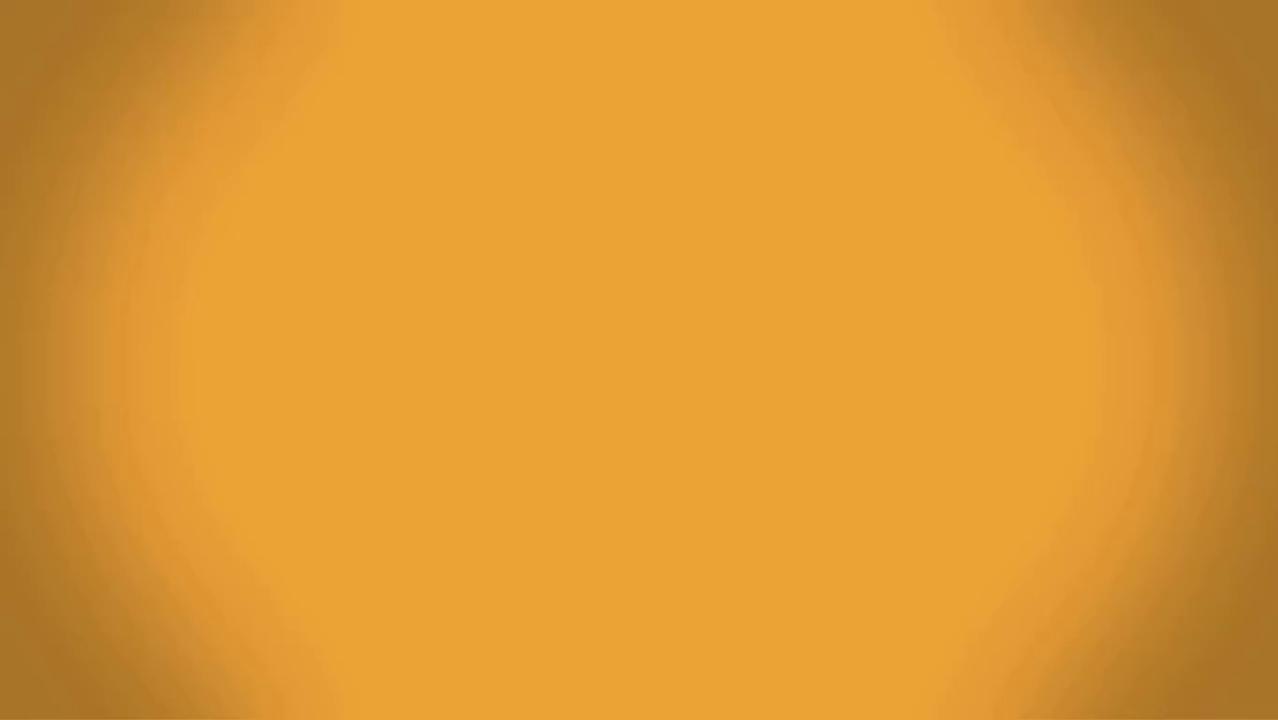